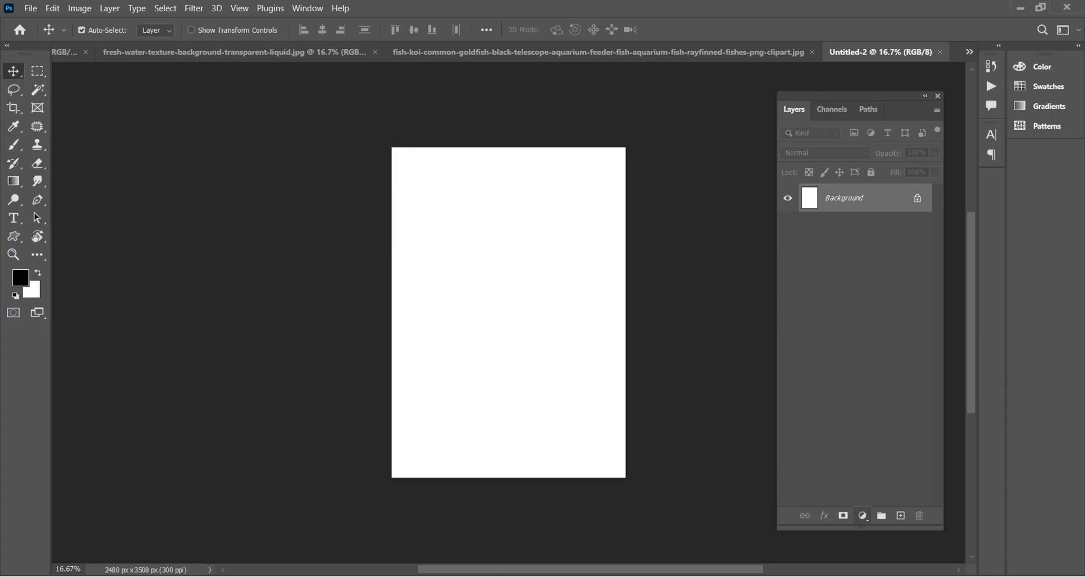
Step: Add a Solid Color fill layer in blue 0066ff
click(862, 515)
click(889, 266)
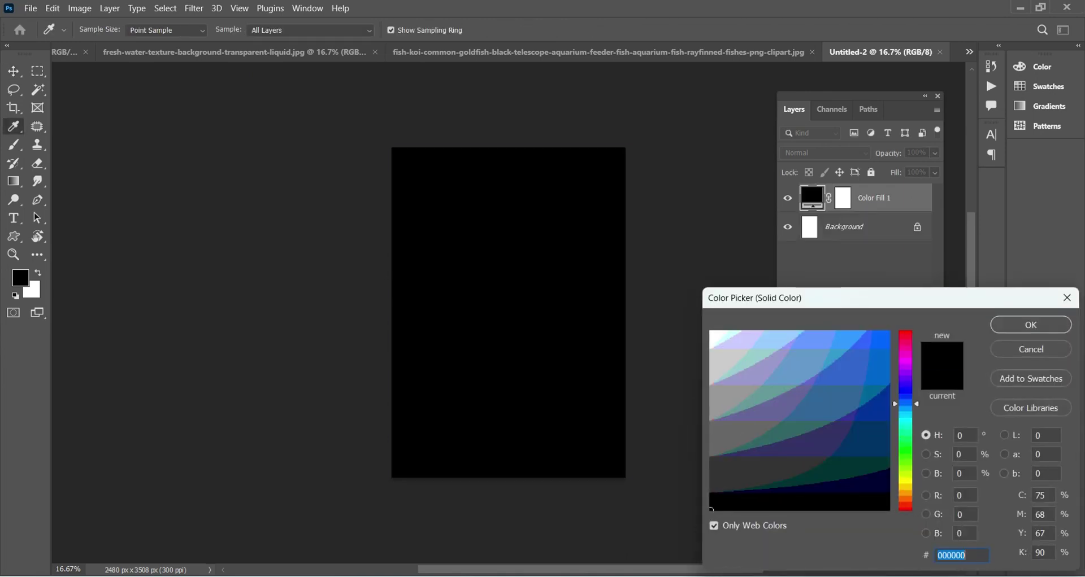
text(0066ff)
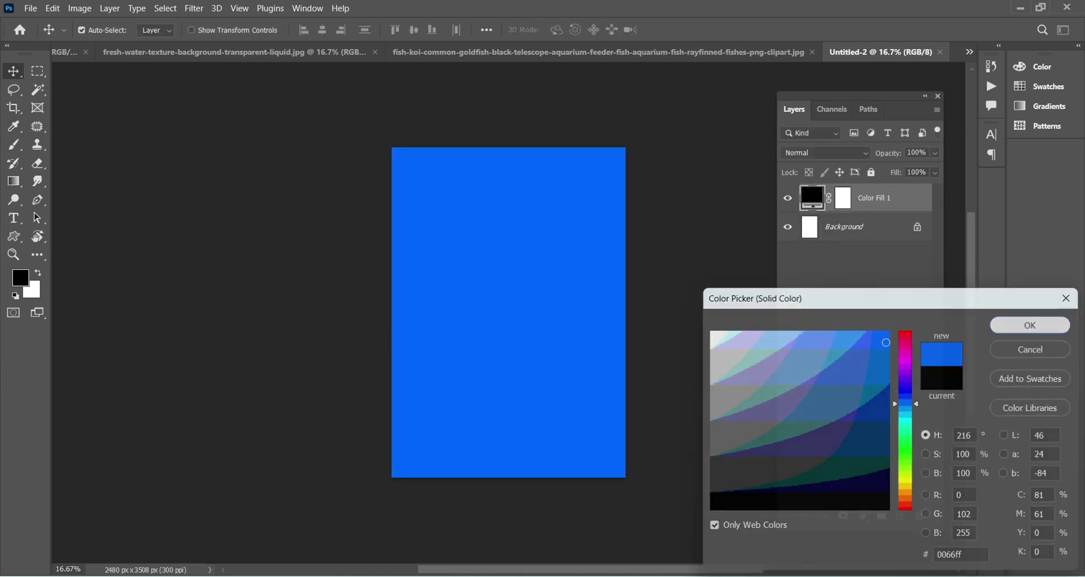
key(Return)
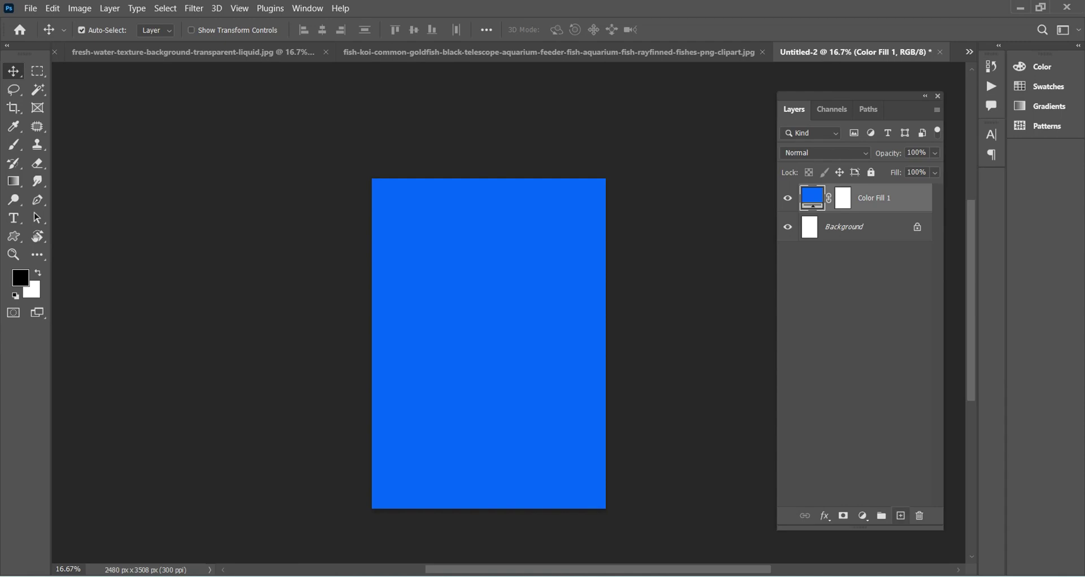
Step: On a new layer, paint a large soft white glow at the canvas centre
key(ctrl+shift+alt+n)
key(b)
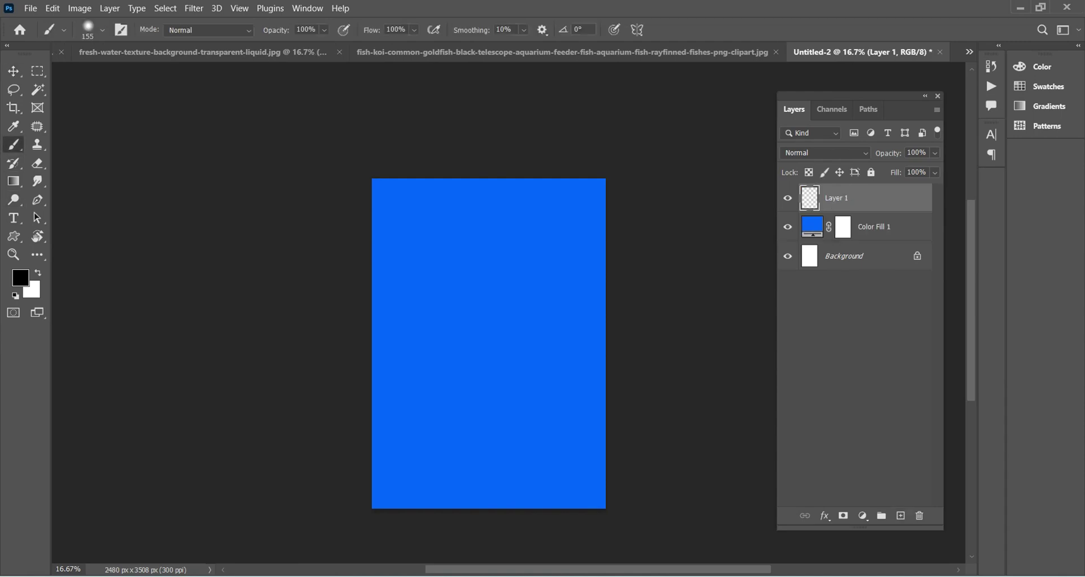
key(x)
alt+right_click(474, 337)
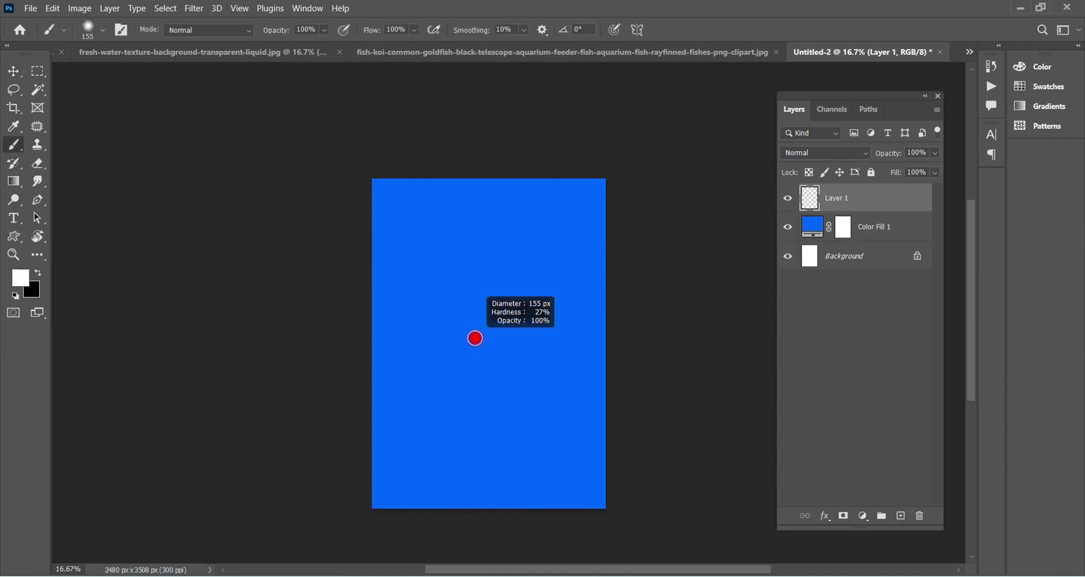
click(483, 340)
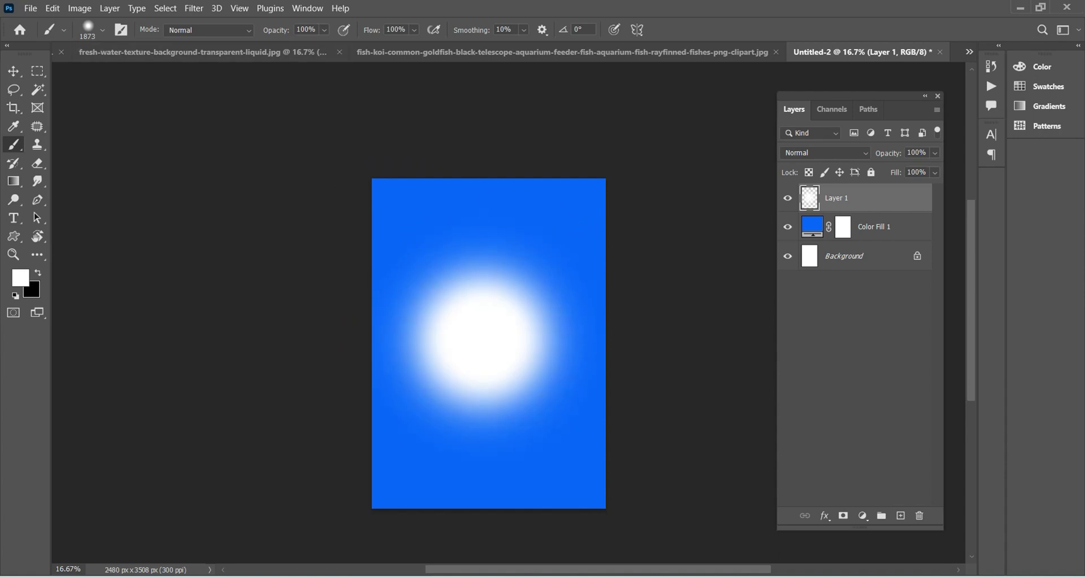
key(ctrl+z)
click(102, 29)
key(Escape)
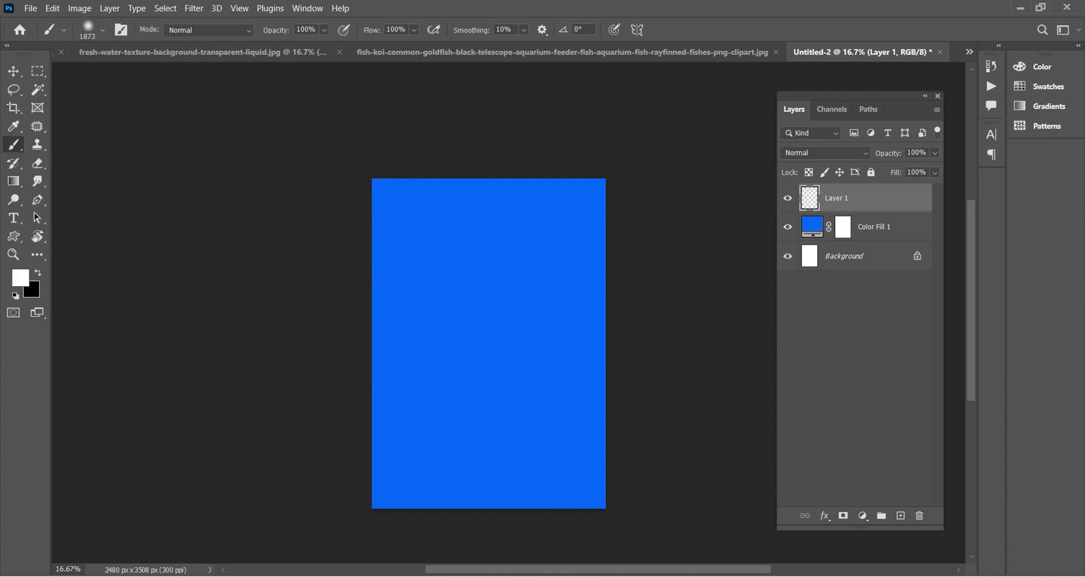
alt+right_click(473, 353)
click(484, 345)
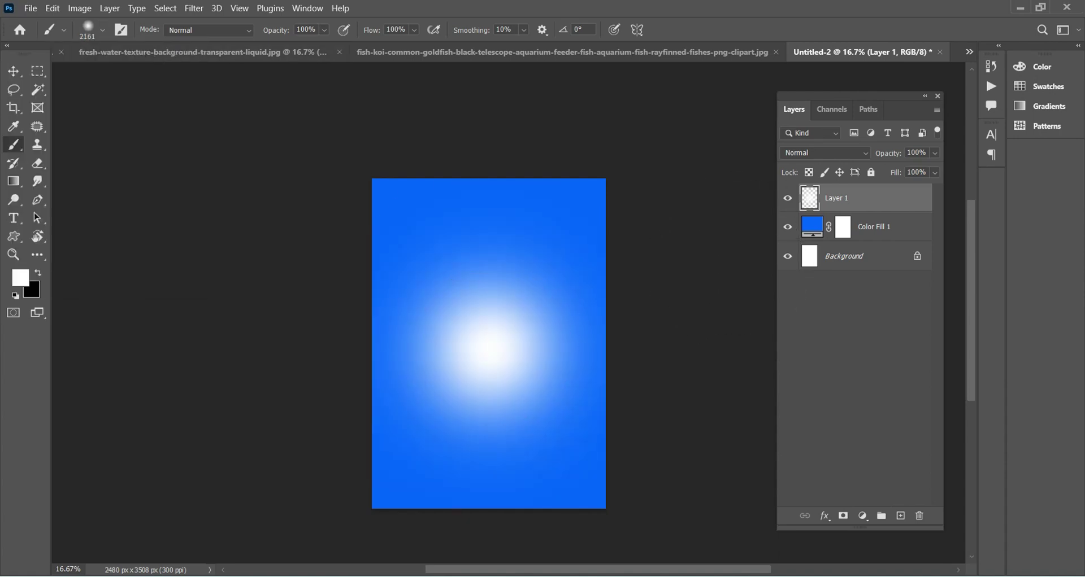
Step: Set the glow layer's blend mode to Overlay
click(825, 152)
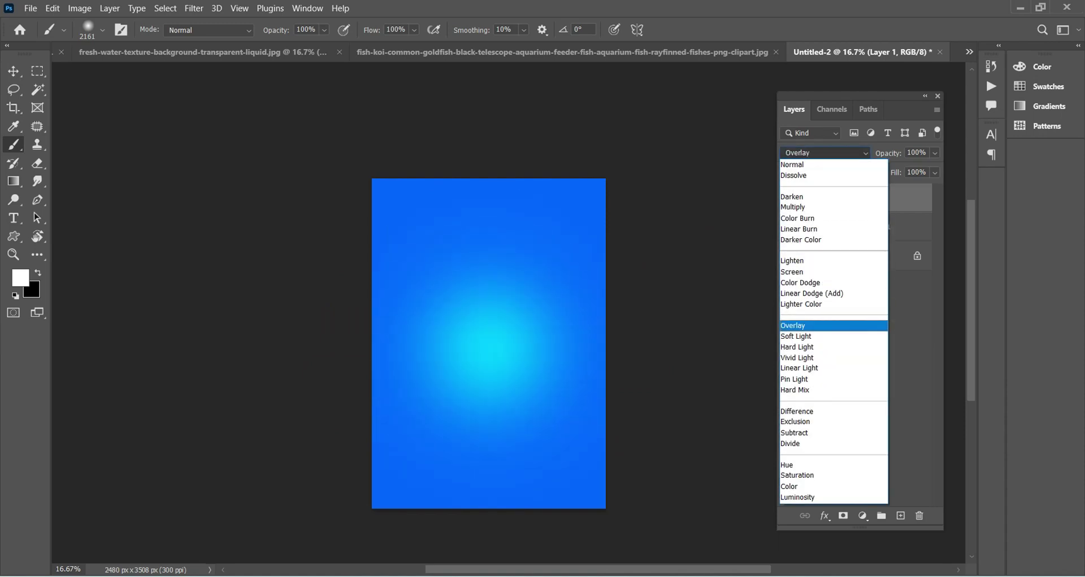
click(813, 322)
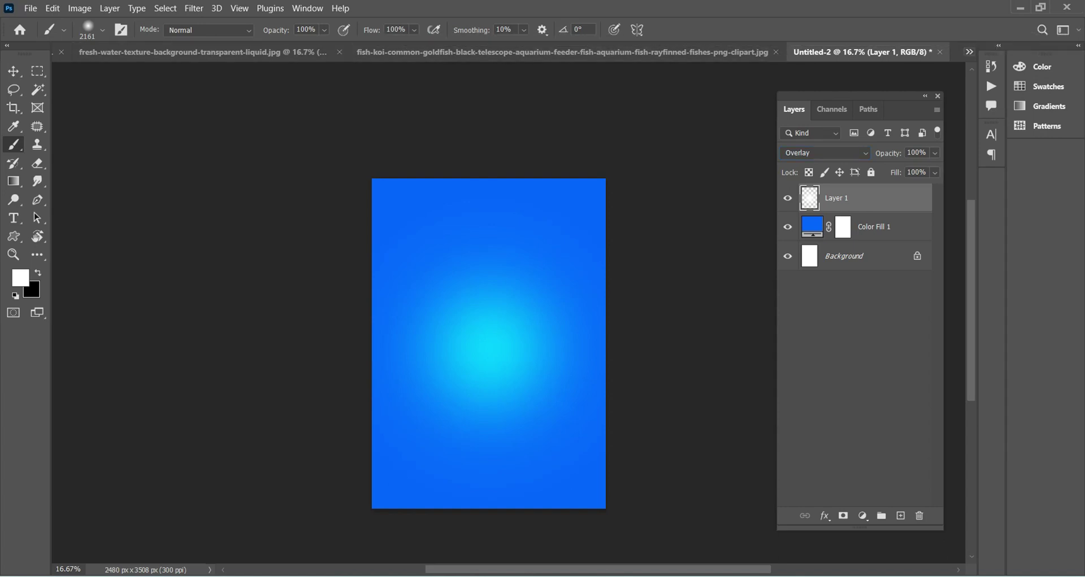
click(969, 51)
Step: Move the glass bottle layer from Untitled-1 onto the blue poster
click(522, 57)
key(v)
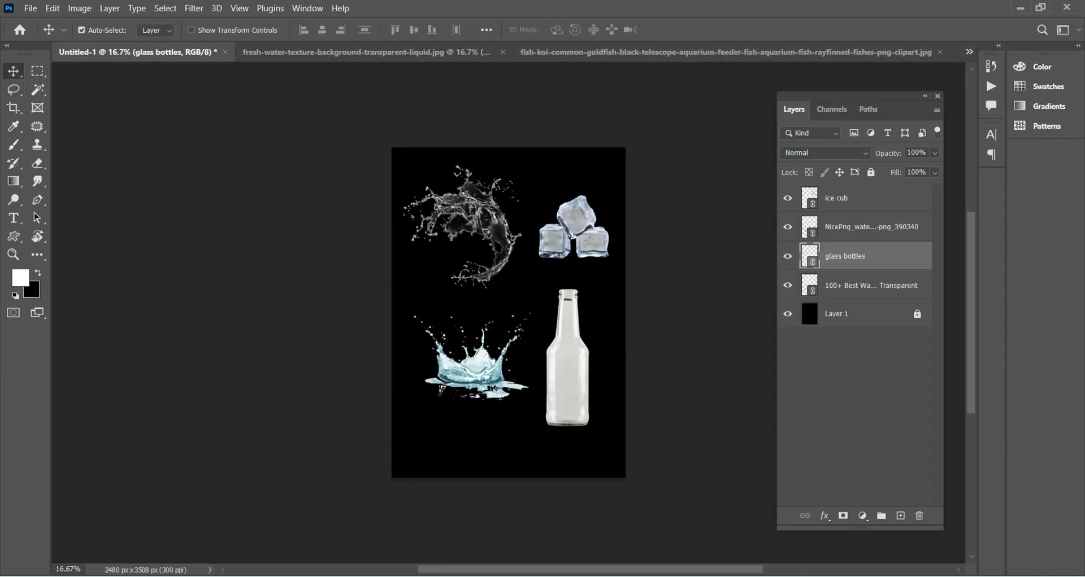
drag(568, 329, 567, 336)
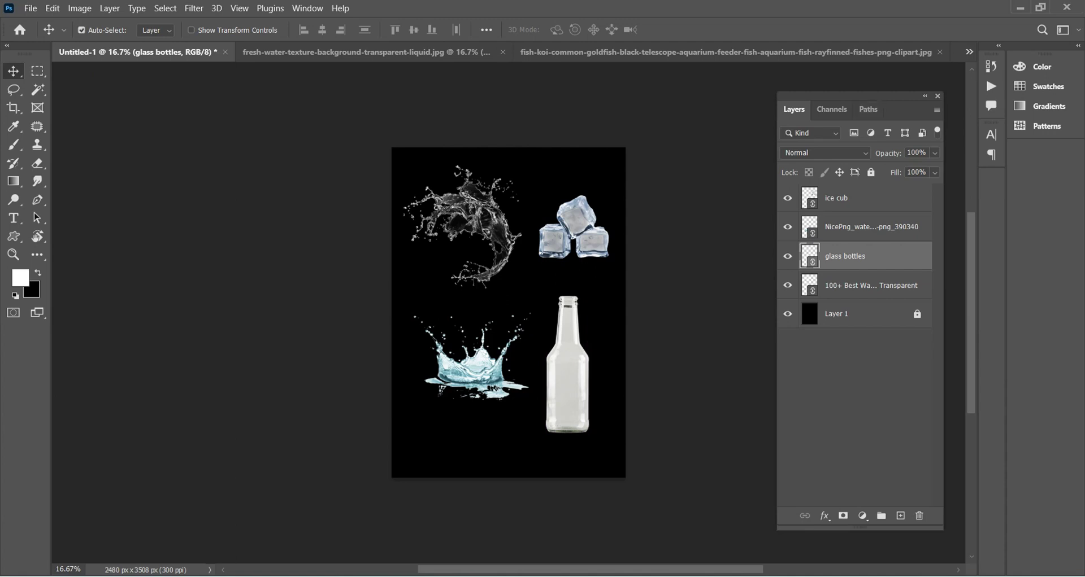
drag(567, 336, 492, 339)
Step: Scale the bottle to about 78% and centre it over the glow
key(ctrl+t)
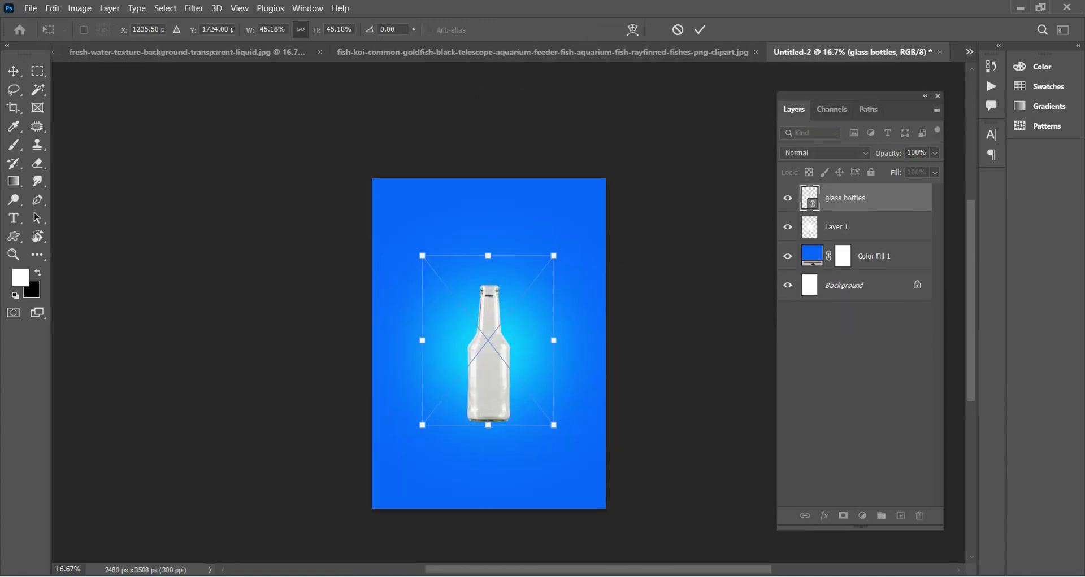
drag(554, 256, 615, 172)
drag(542, 299, 516, 325)
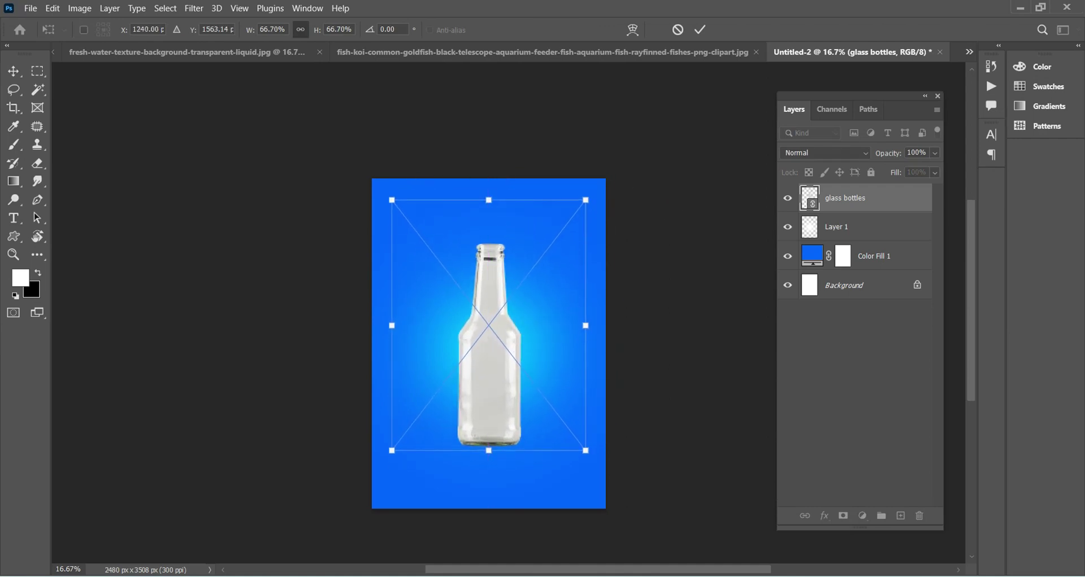
drag(585, 200, 616, 159)
drag(506, 314, 491, 323)
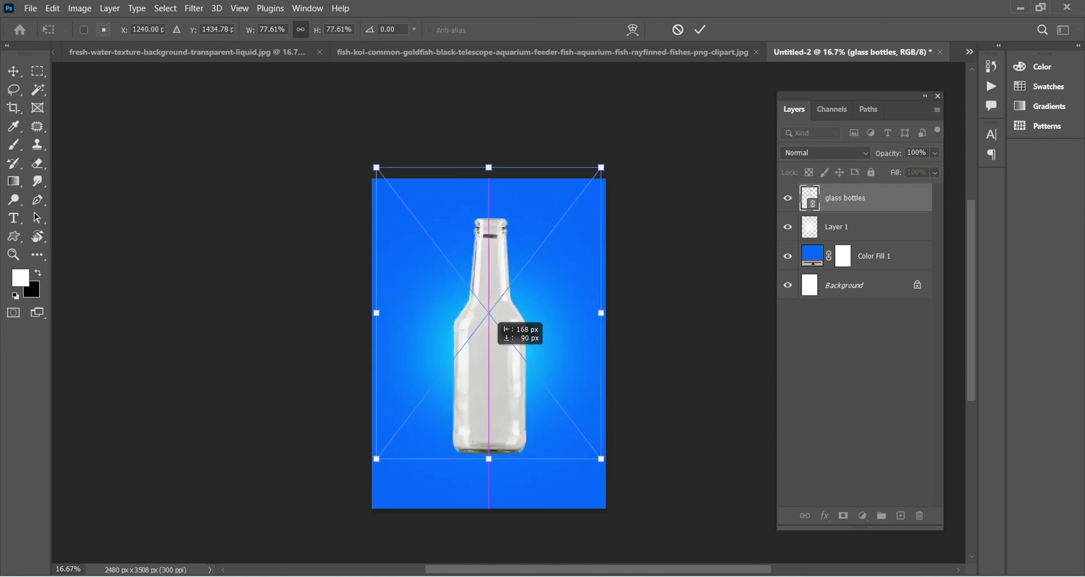
key(Return)
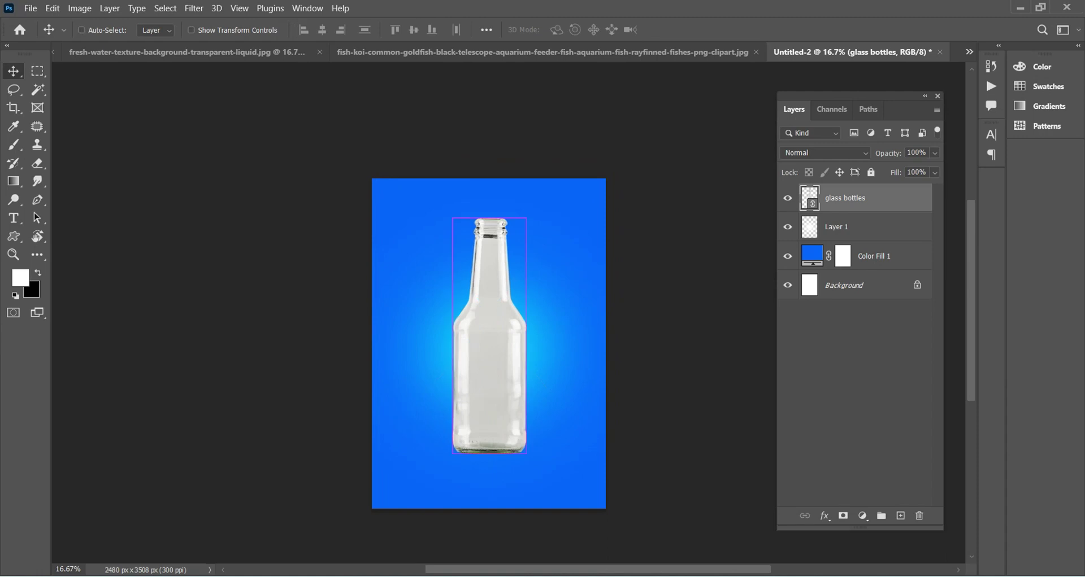
key(ctrl+plus)
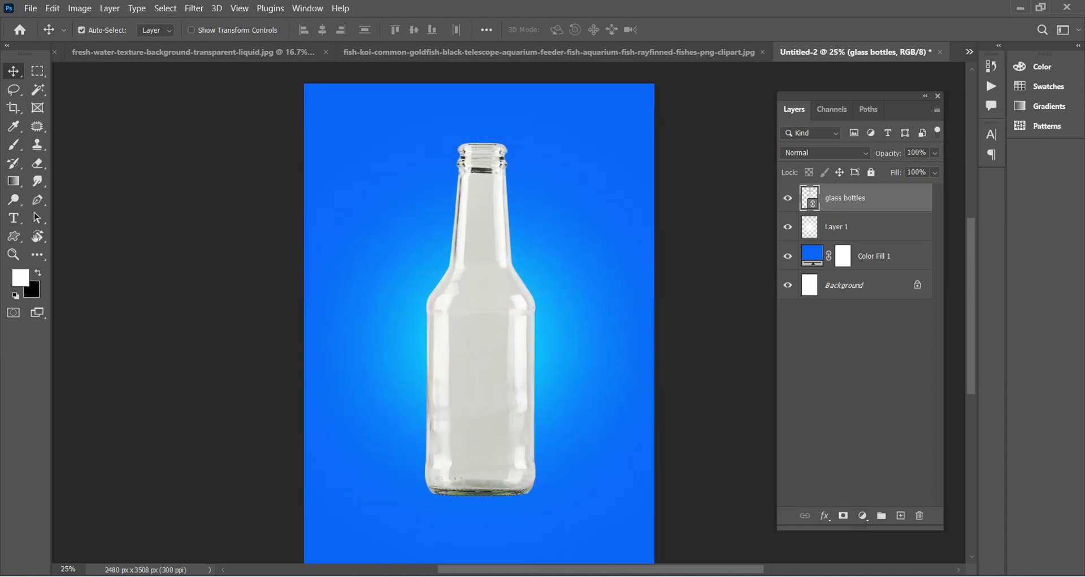
key(alt+t)
key(Escape)
Step: In the Camera Raw filter, raise Contrast to +33 and adjust Blacks
key(ctrl+shift+a)
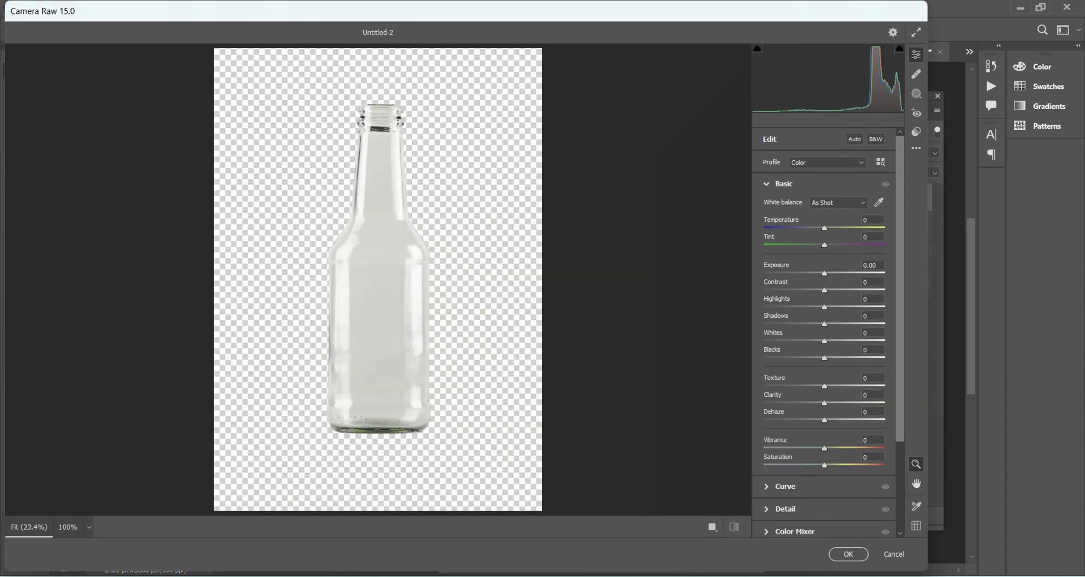
key(shift+Up)
key(shift+Up)
key(shift+Up)
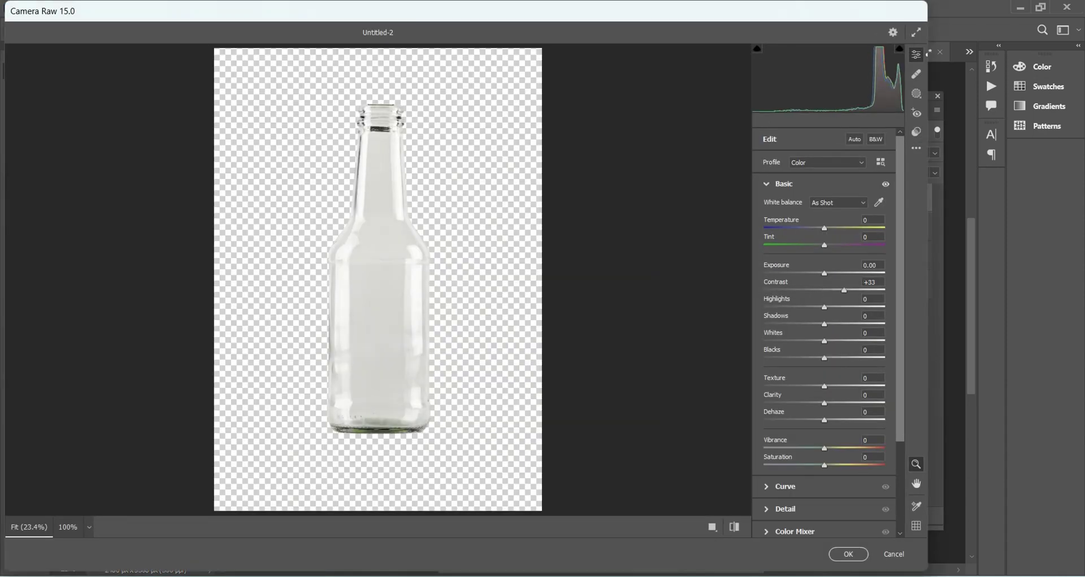
key(shift+Up)
key(shift+Up)
key(shift+Up)
key(Up)
key(Up)
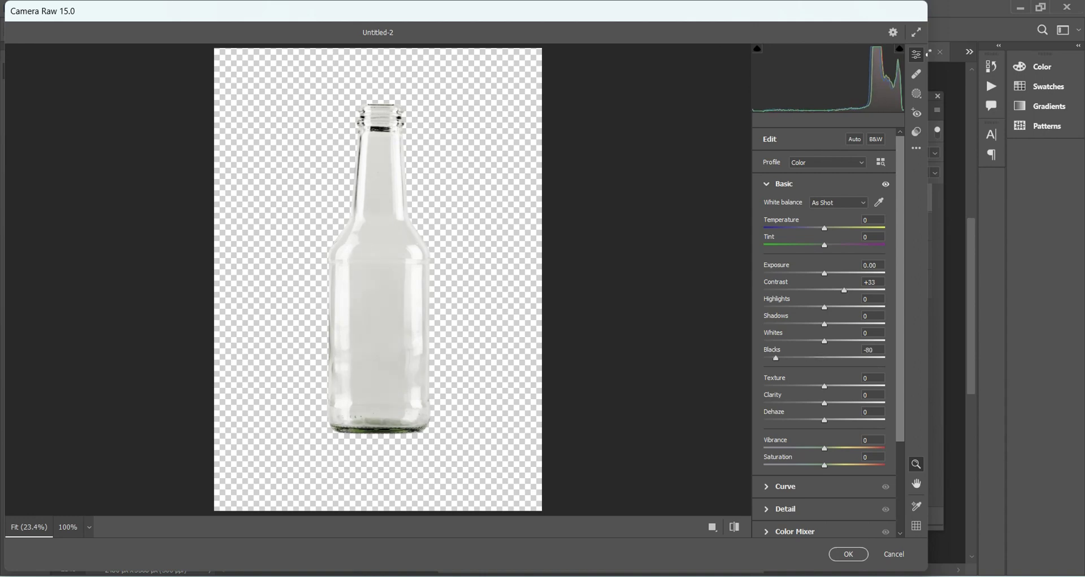
key(shift+Up)
key(shift+Up)
key(Up)
key(Up)
key(Up)
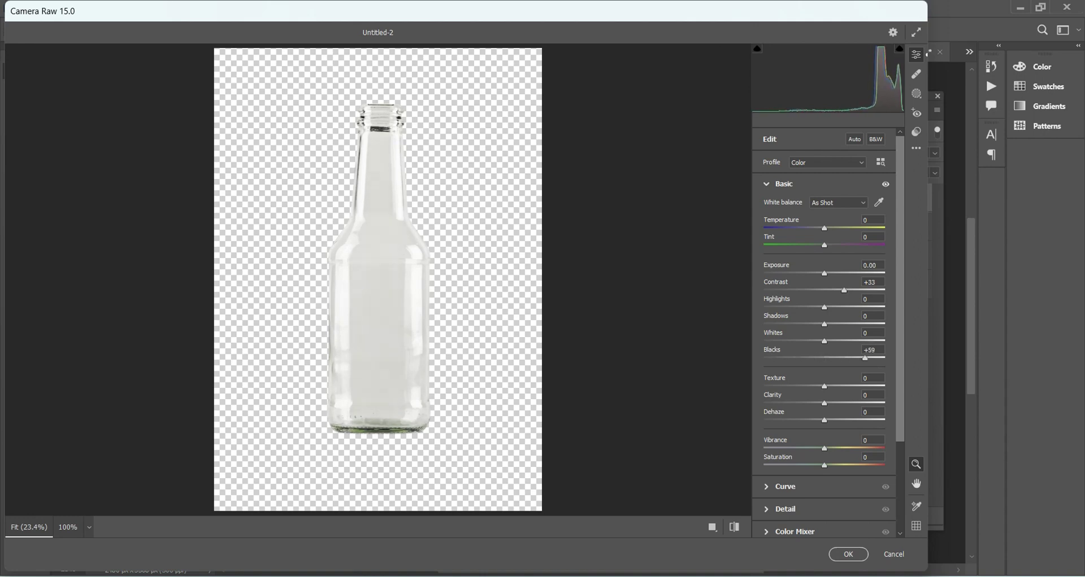
key(shift+Down)
key(shift+Down)
key(shift+Down)
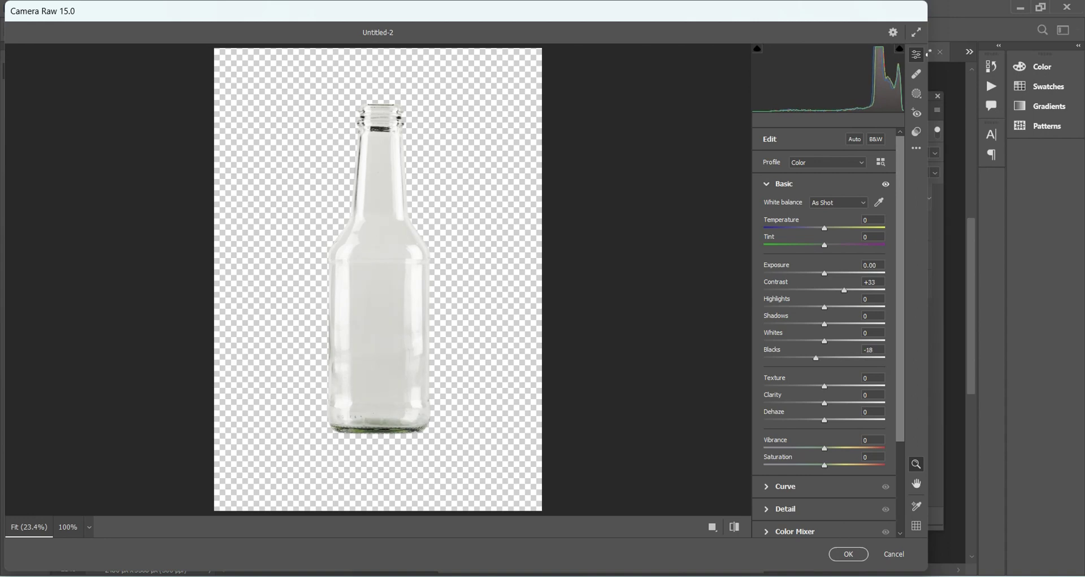
key(Down)
key(Down)
key(Down)
Step: Set Dehaze to +16 and Blacks to +21, then apply the filter
key(shift+Up)
key(Up)
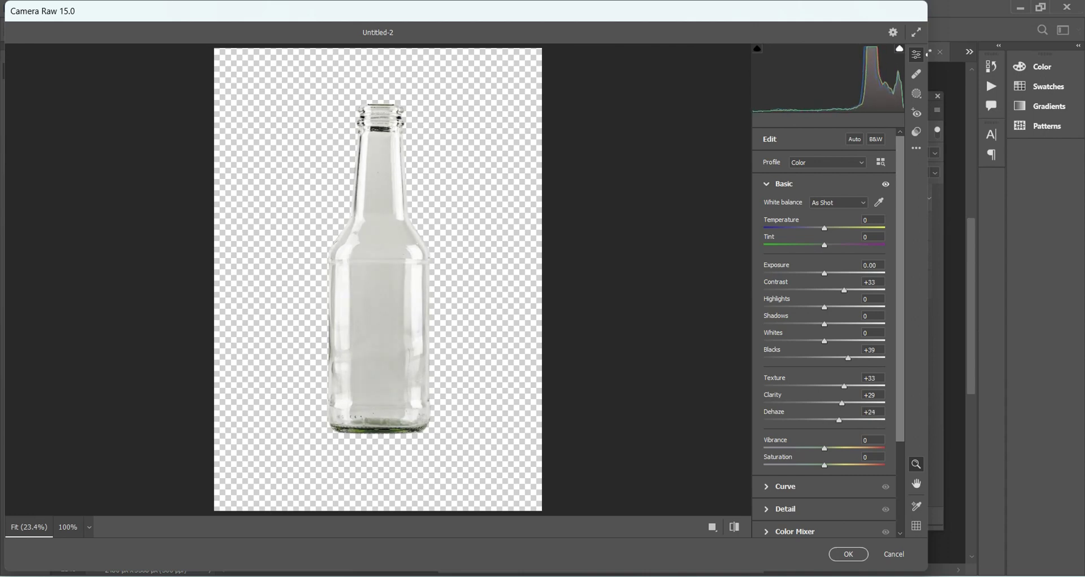
key(Up)
key(Up)
key(Up)
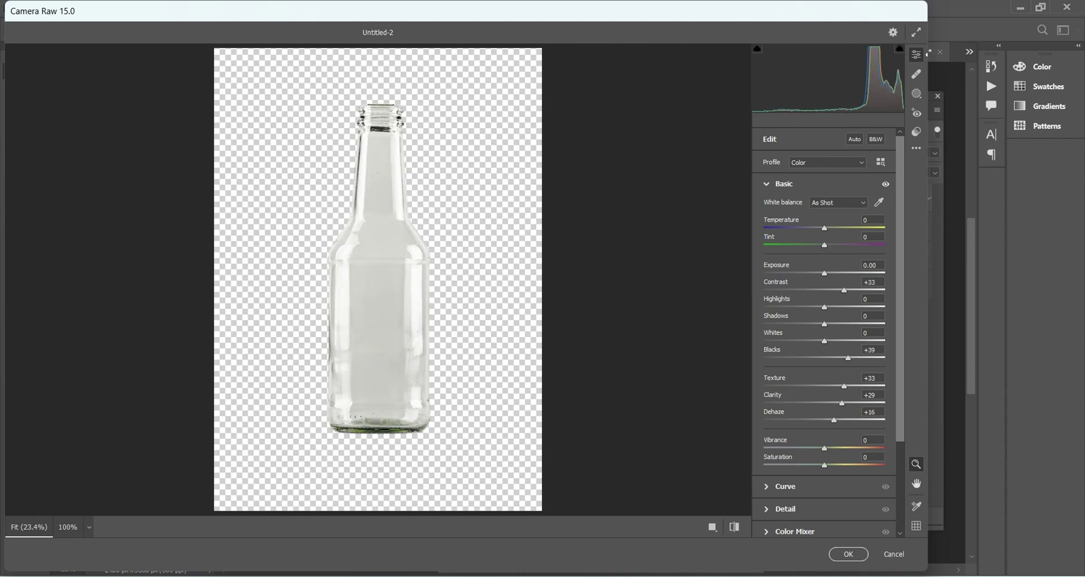
drag(847, 358, 825, 359)
click(848, 554)
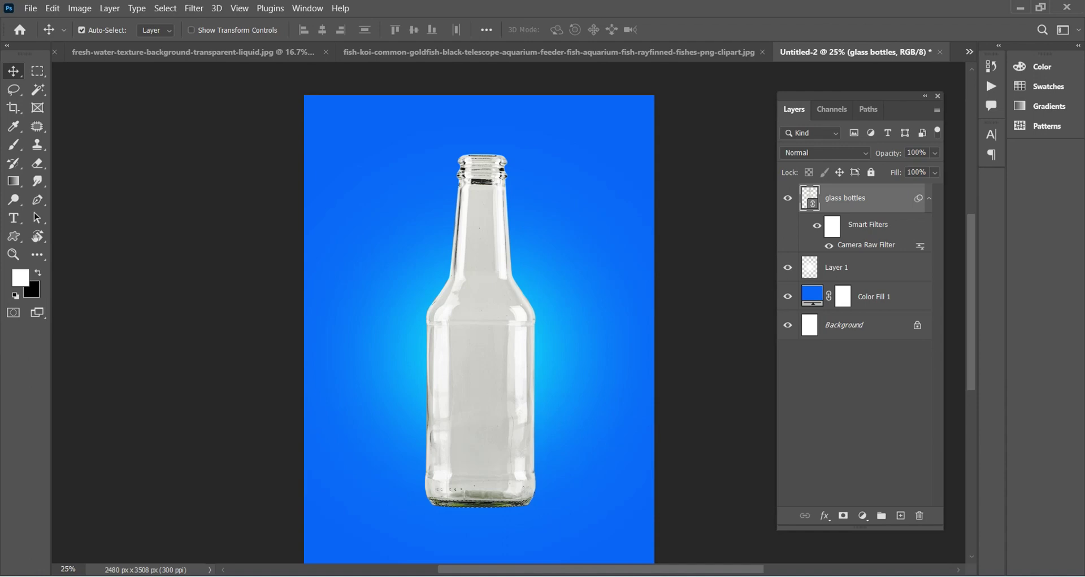
Step: Select the water splash layer in Untitled-1 and return to the Untitled-2 poster
scroll(479, 325, down, 1)
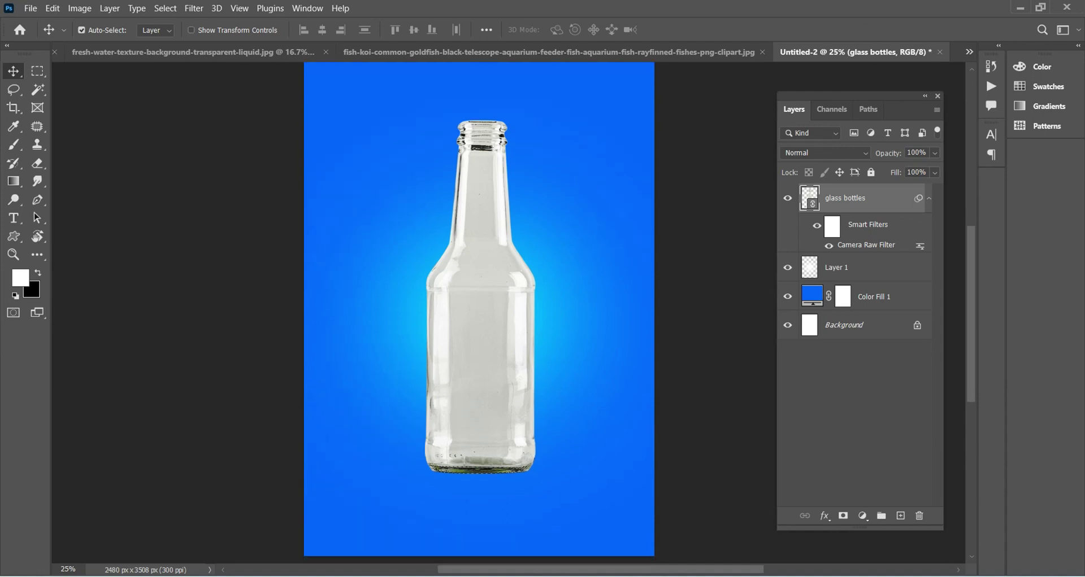
click(968, 51)
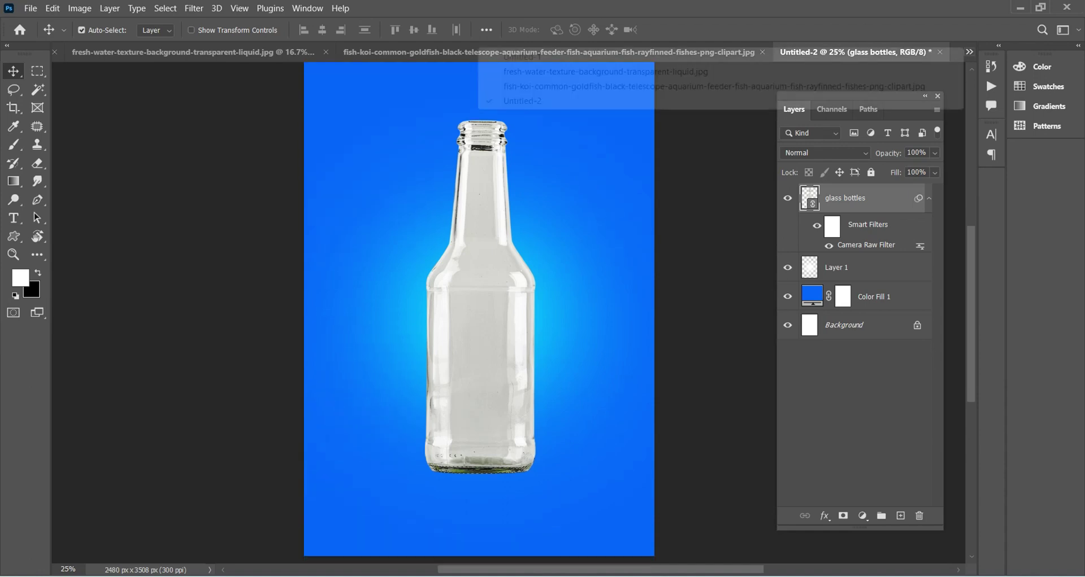
click(512, 54)
scroll(509, 322, up, 1)
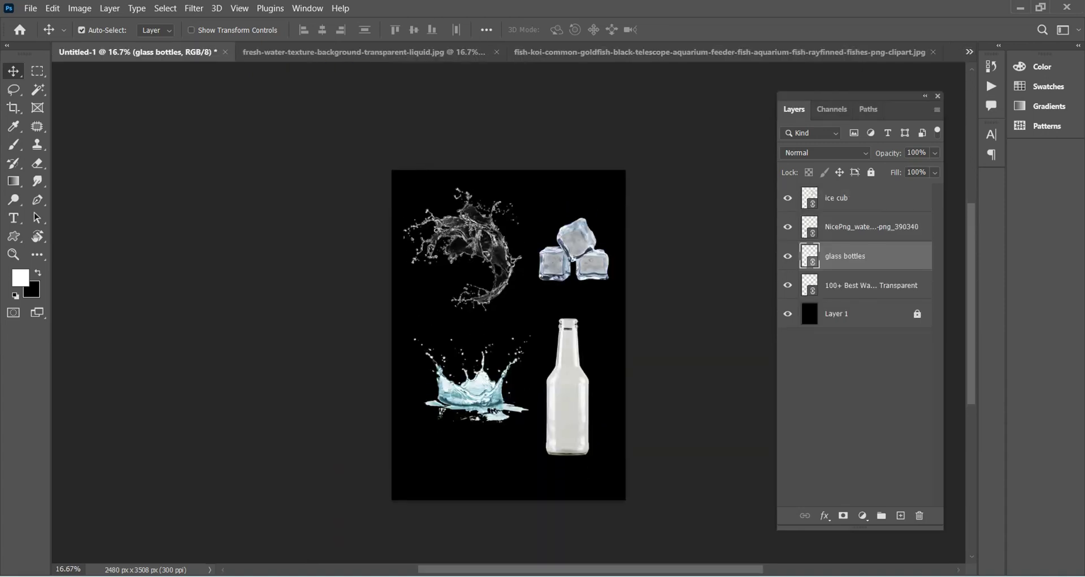
click(512, 231)
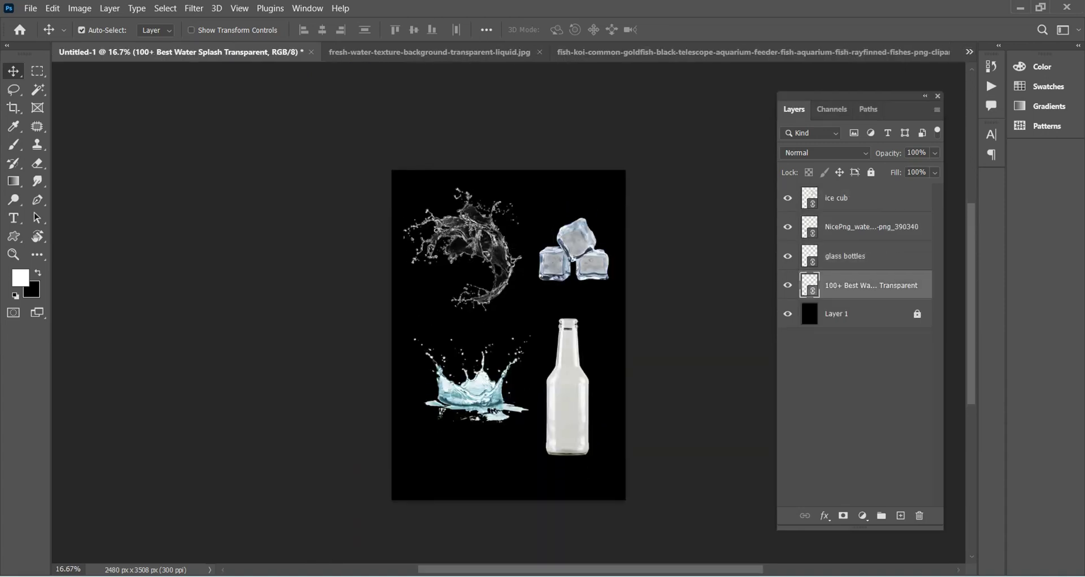
click(969, 51)
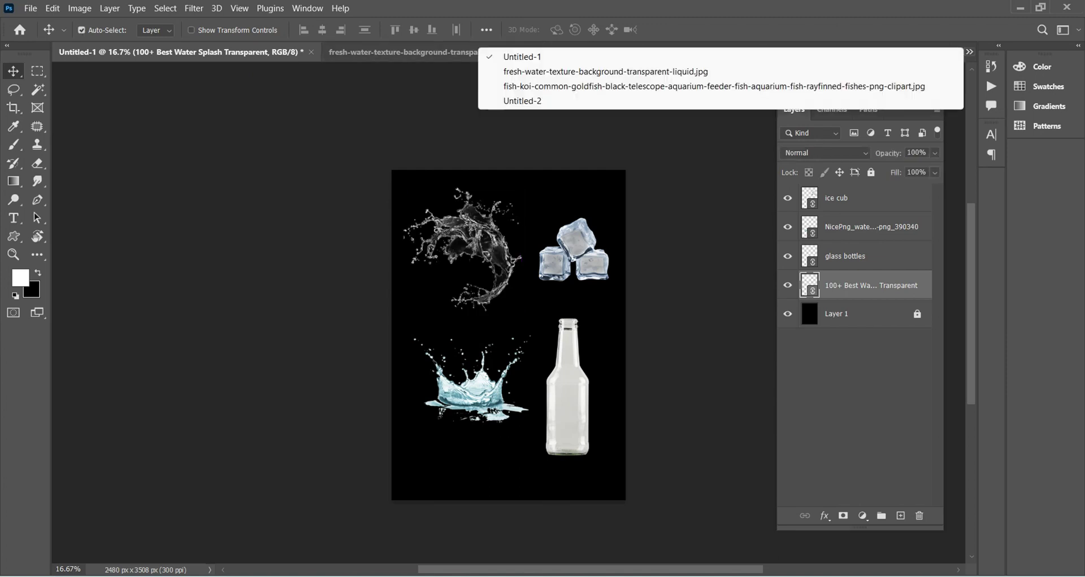
click(497, 100)
Step: Place the water splash over the bottle body and duplicate it
drag(464, 265, 543, 243)
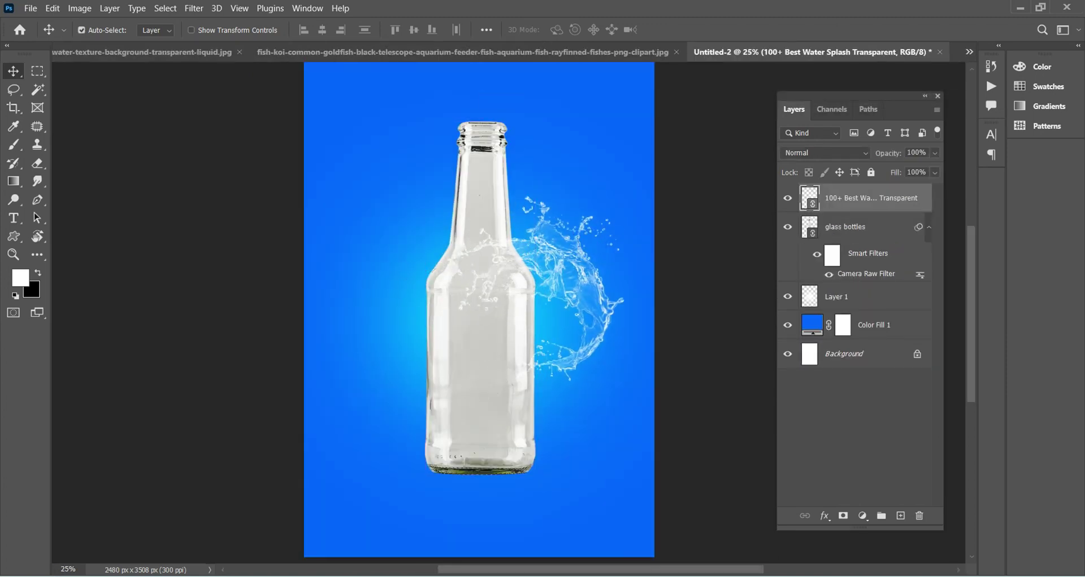
drag(554, 288, 480, 197)
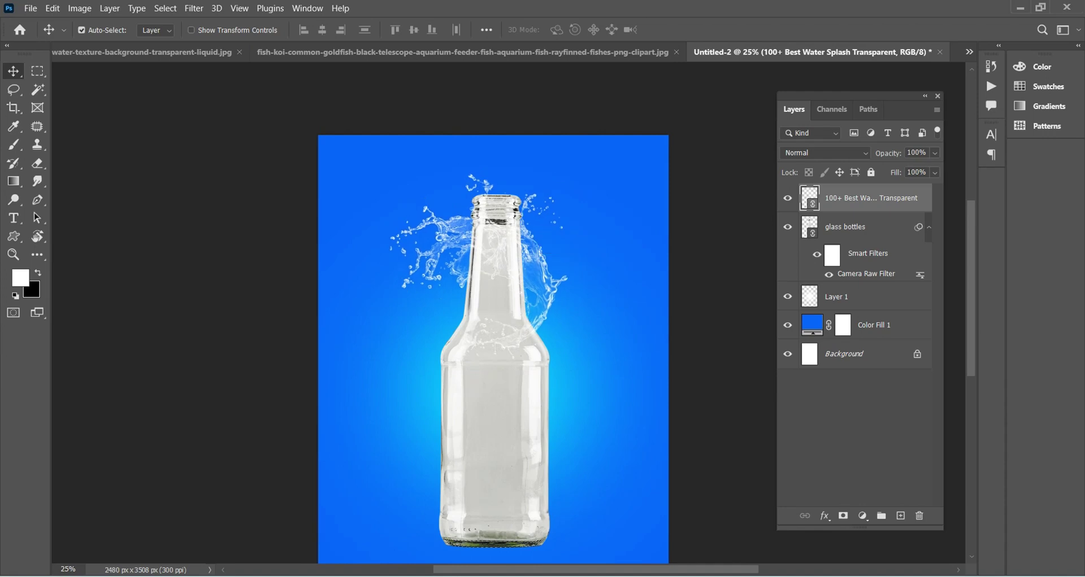
drag(509, 243, 520, 395)
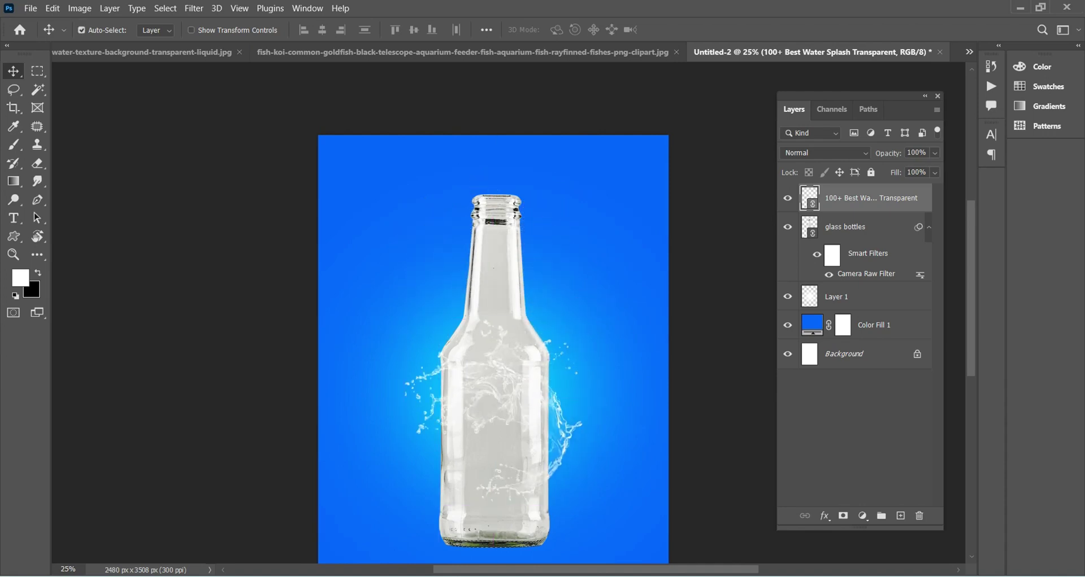
key(ctrl+j)
key(ctrl+t)
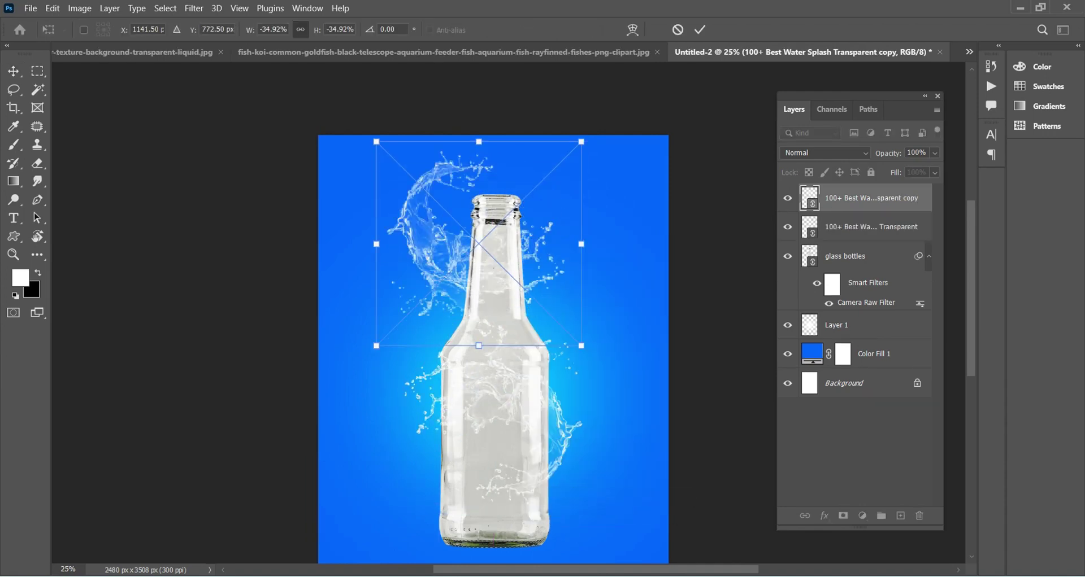
Step: Set the splash copy by the neck and enlarge the lower splash beside the bottle
drag(497, 224, 497, 237)
key(Return)
mouse_move(514, 328)
mouse_down()
mouse_move(570, 271)
mouse_move(576, 353)
mouse_up()
key(ctrl+t)
drag(624, 303, 666, 235)
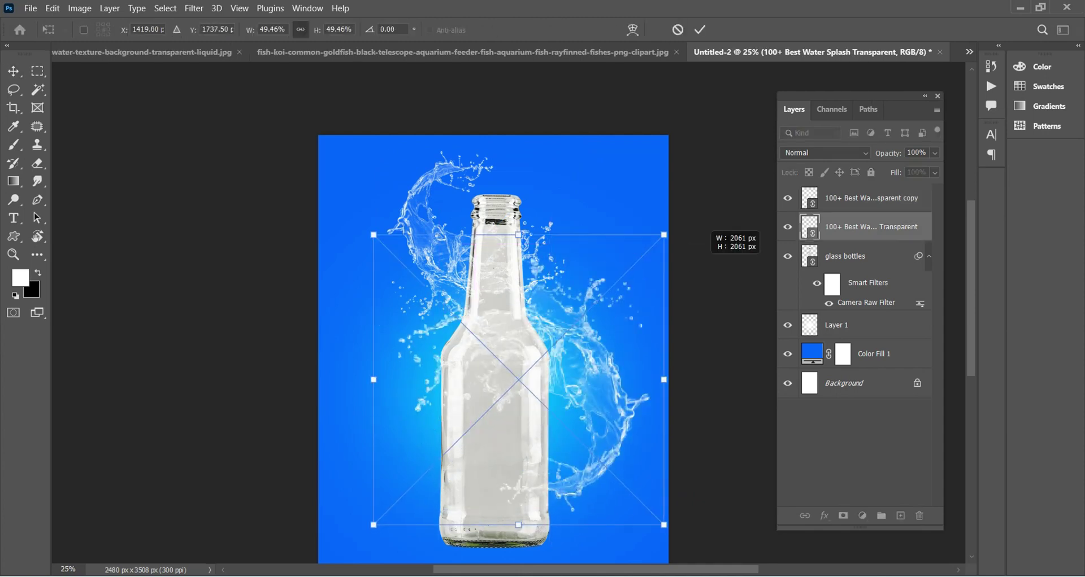
drag(628, 389, 571, 398)
key(Return)
Step: Rotate the top splash copy about -165 degrees and move it down-left
scroll(494, 362, up, 1)
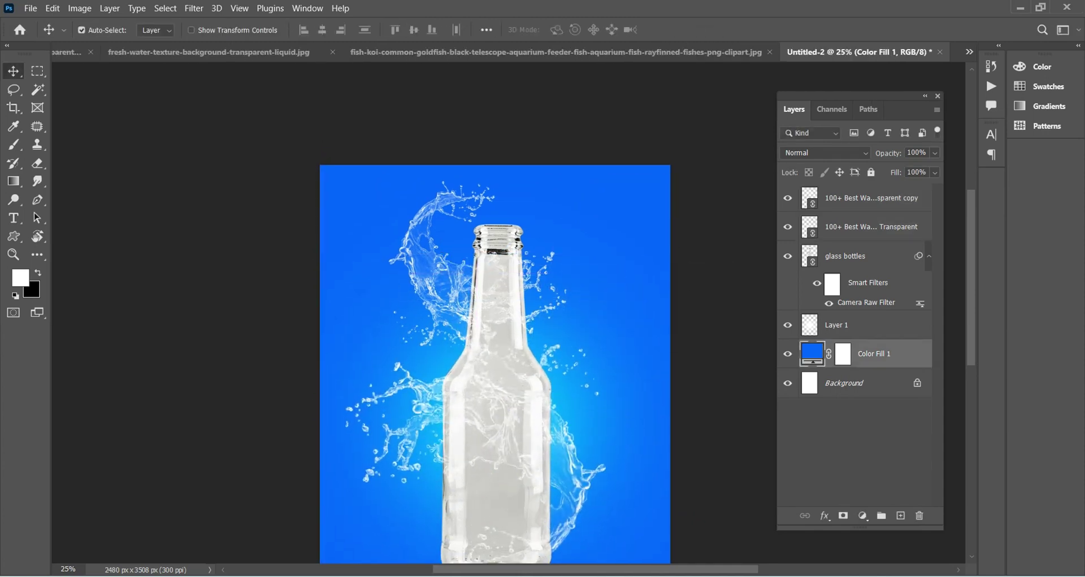
key(ctrl+t)
drag(673, 384, 413, 62)
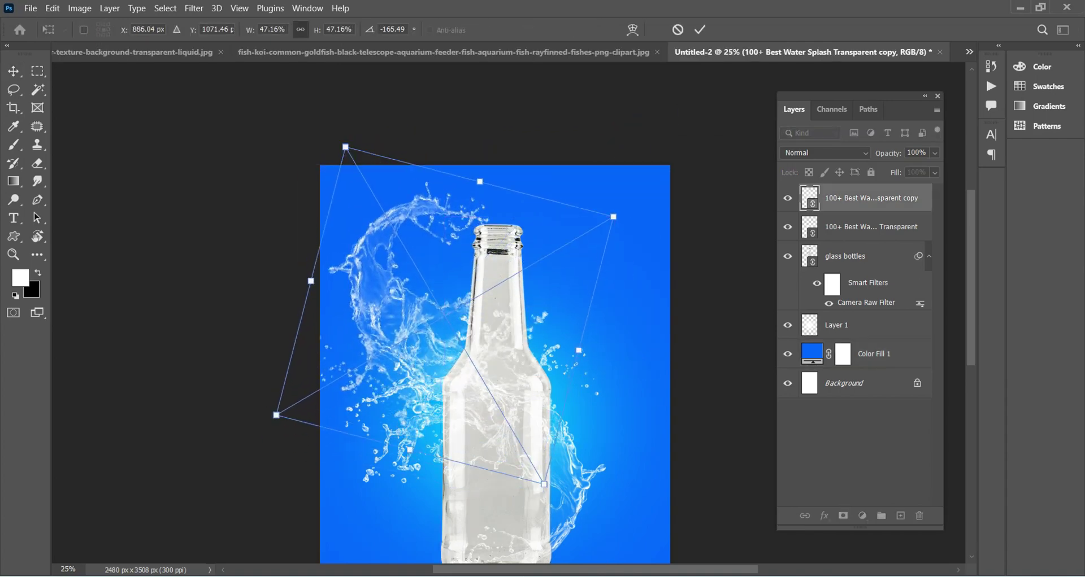
drag(497, 254, 440, 316)
key(Return)
Step: Rasterize both splash layers
right_click(880, 198)
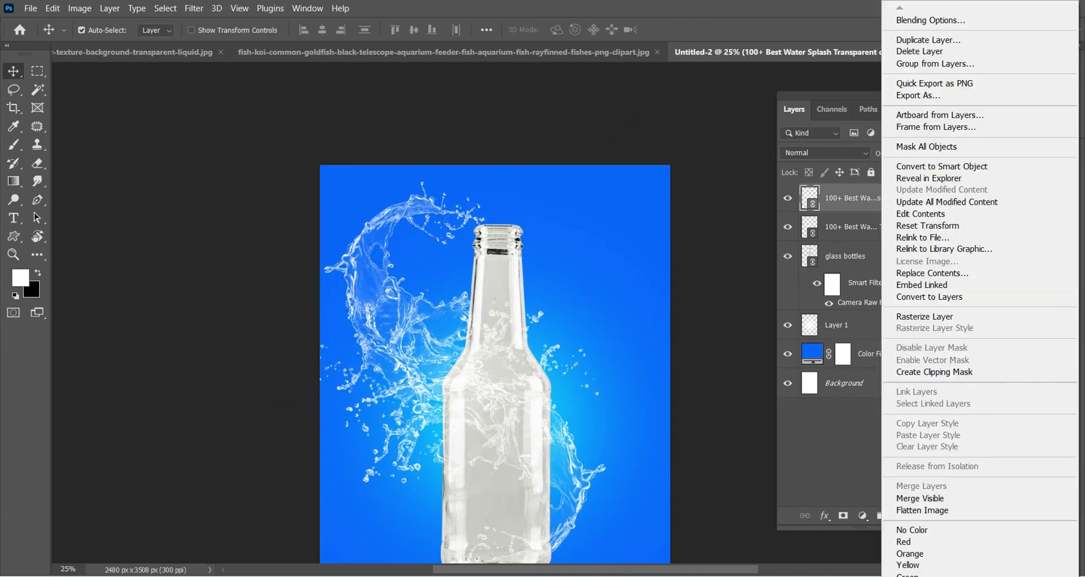
click(915, 373)
right_click(905, 226)
click(791, 373)
click(870, 198)
Step: Warp the top splash so its upper edge bends upward
key(ctrl+t)
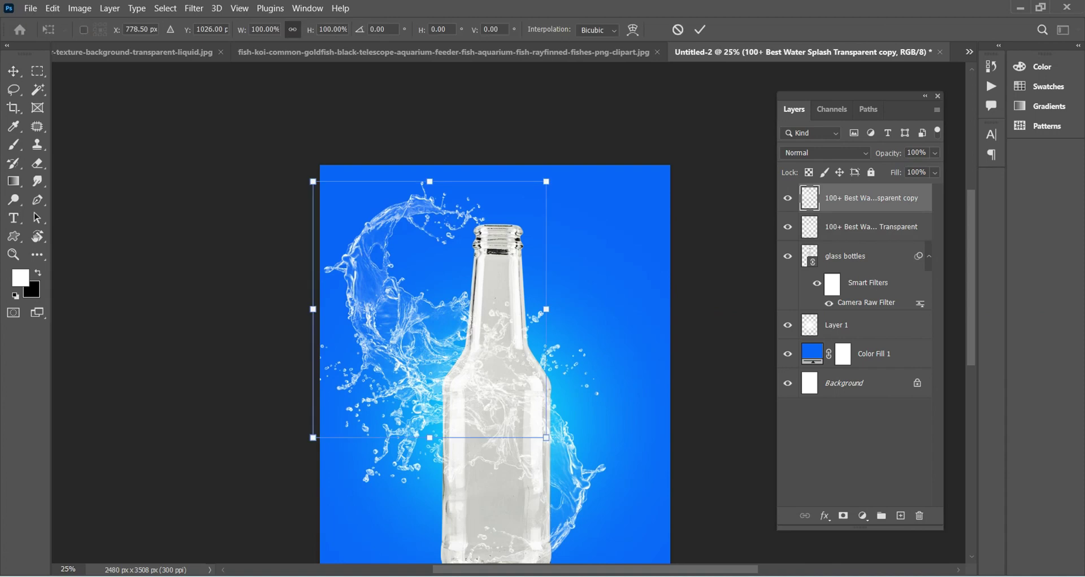
drag(429, 297, 420, 300)
click(633, 29)
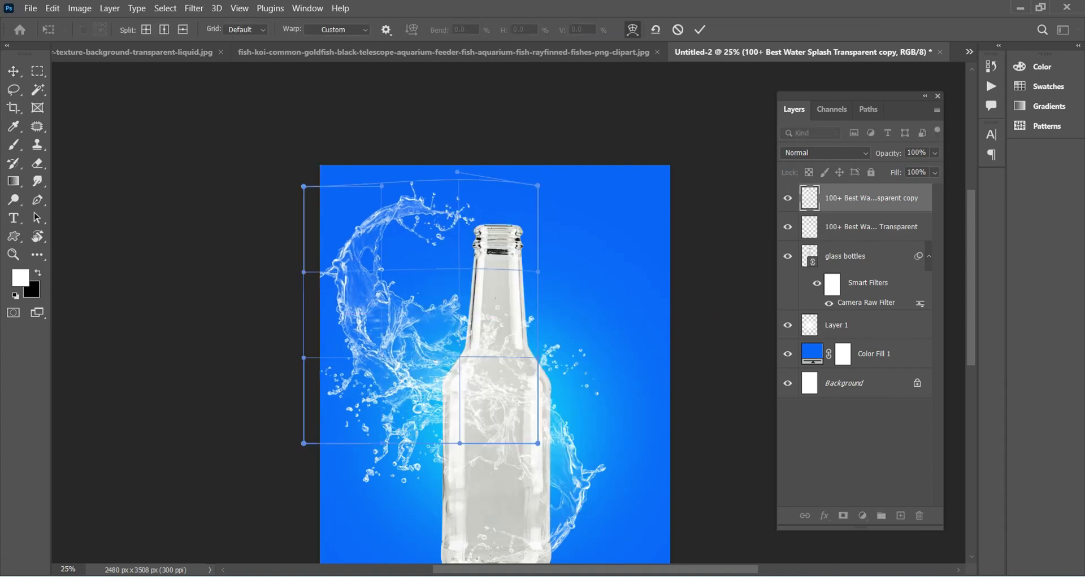
drag(469, 182, 506, 148)
key(Return)
Step: Warp the lower splash around the bottle body and zoom to 33.3%
scroll(483, 339, down, 1)
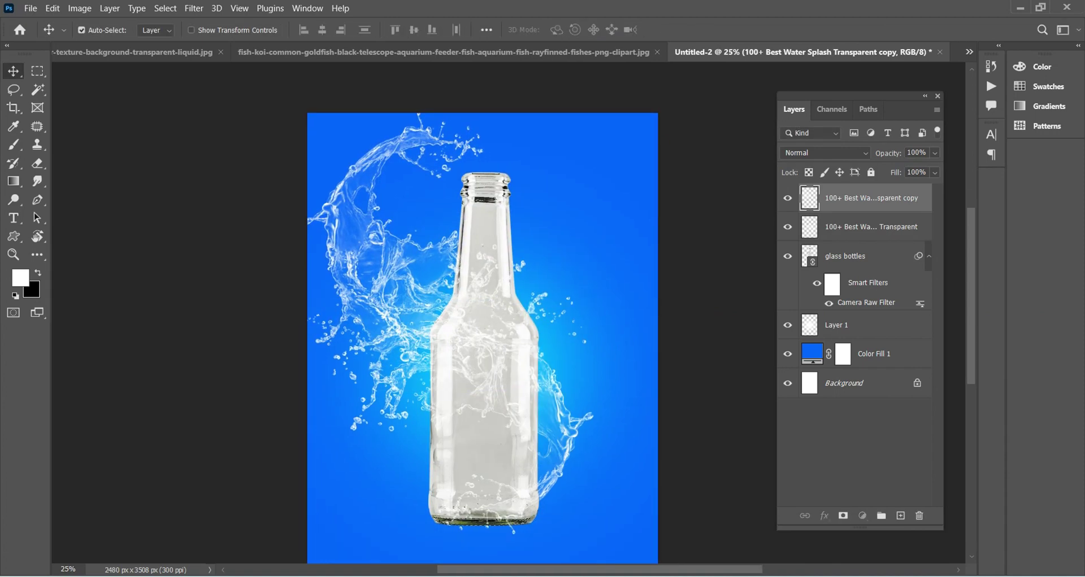
key(alt+bracketleft)
key(ctrl+t)
click(633, 30)
drag(430, 396, 420, 396)
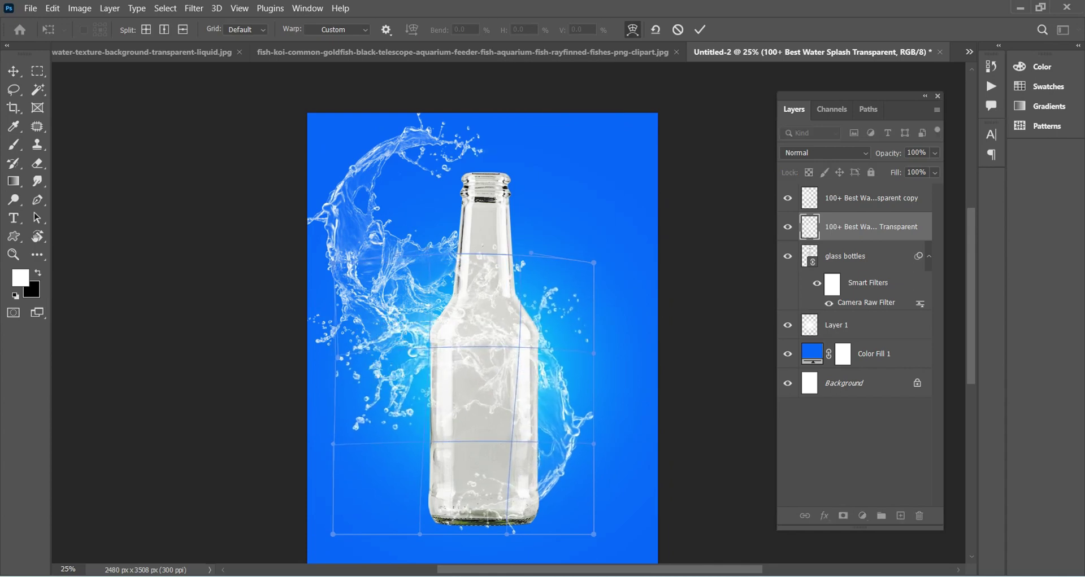
key(Return)
key(ctrl+plus)
scroll(475, 311, up, 1)
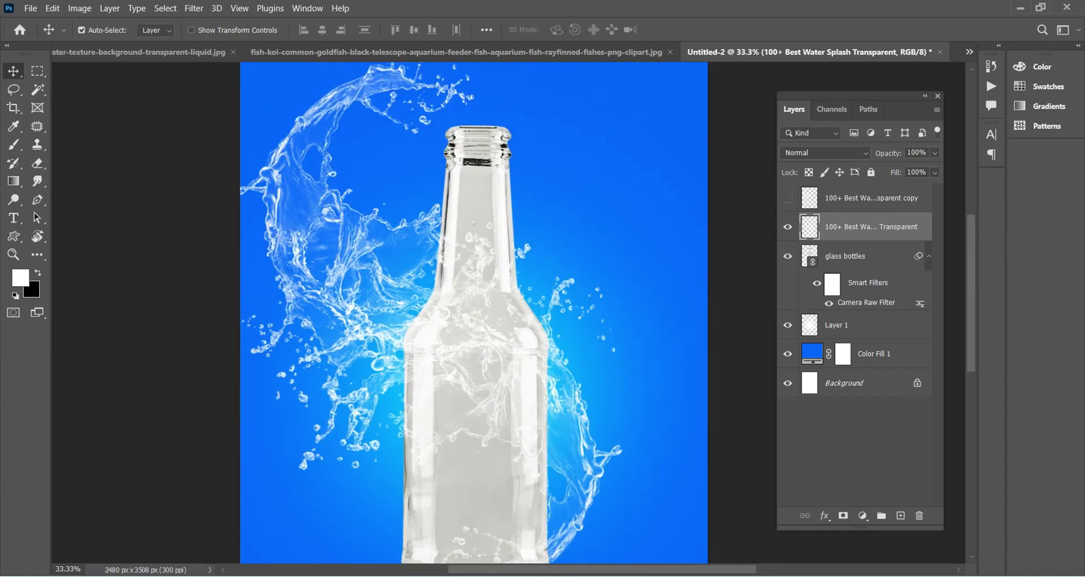
Step: Show the hidden splash copy and nudge it into place
click(787, 198)
click(870, 197)
key(ctrl+t)
drag(338, 238, 316, 229)
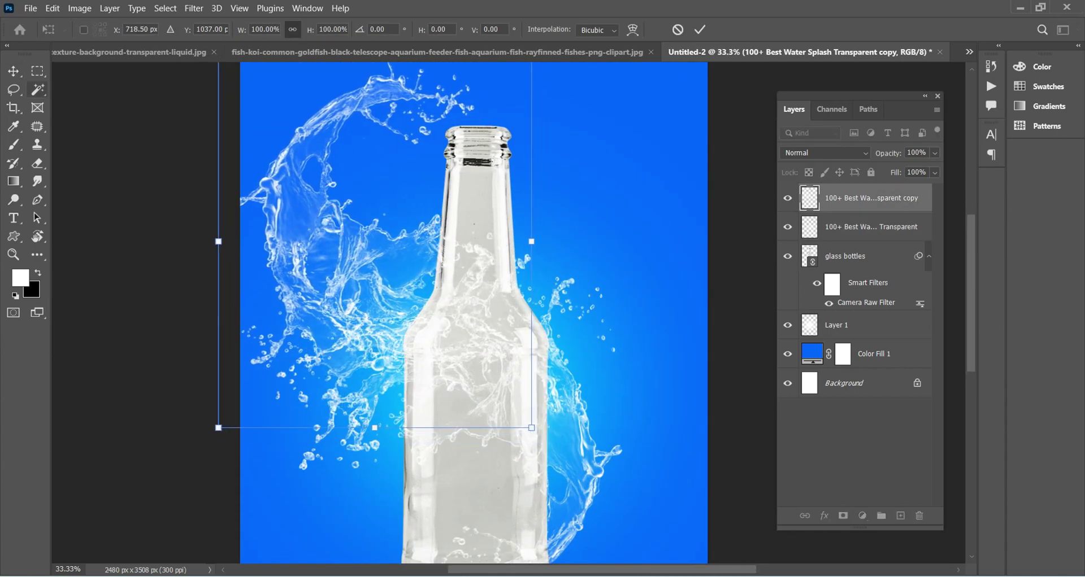
key(Return)
Step: Mask both splash layers, painting black with a large soft brush over the bottle's centre
key(alt+bracketleft)
click(842, 516)
key(b)
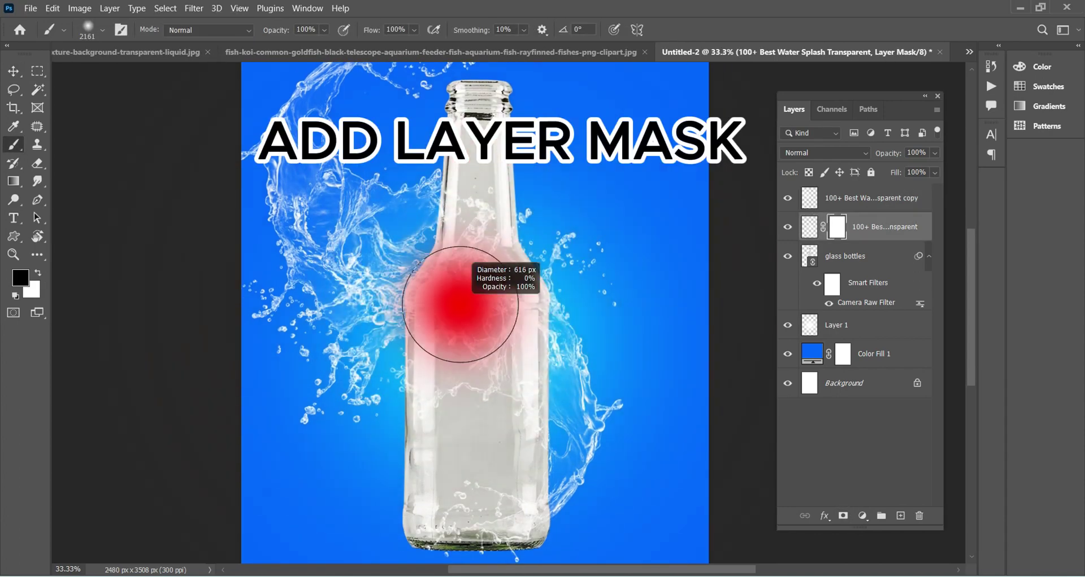
click(460, 305)
key(alt+bracketright)
click(843, 516)
key(bracketleft)
key(bracketleft)
key(bracketleft)
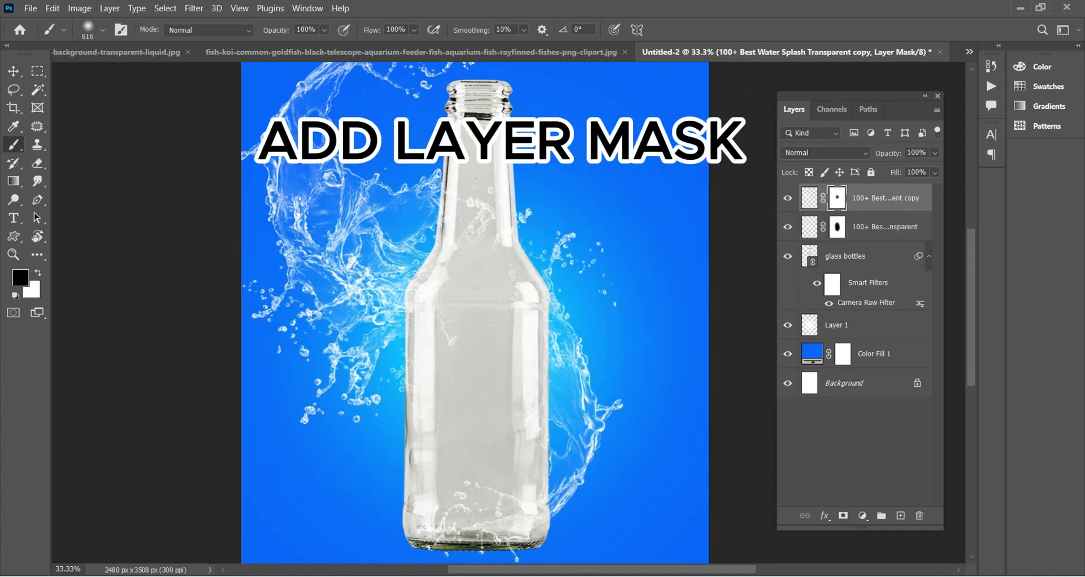
drag(475, 243, 485, 333)
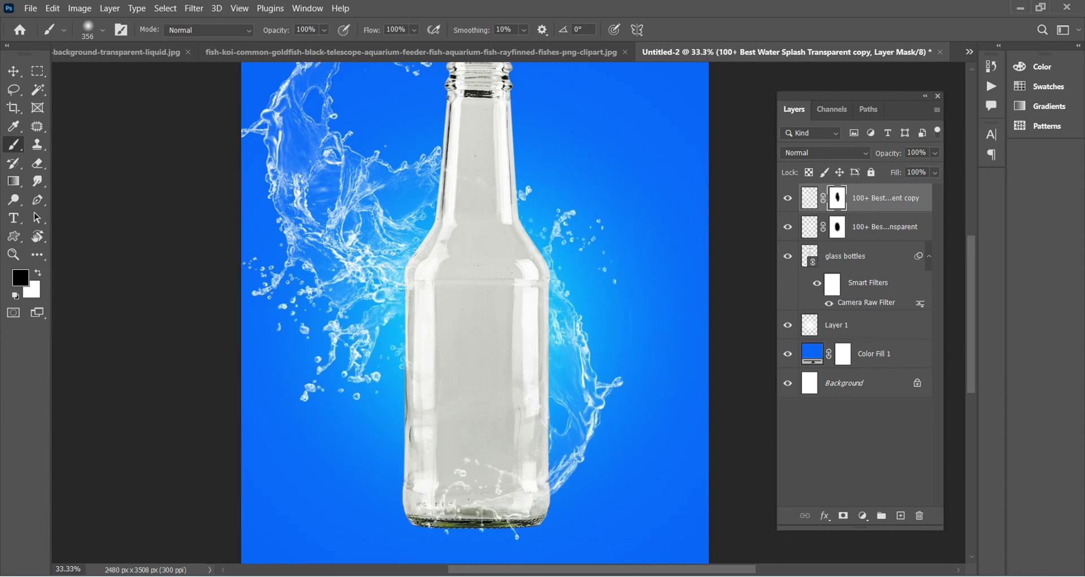
Step: Zoom out to 25% and select the glass bottles layer
key(ctrl+minus)
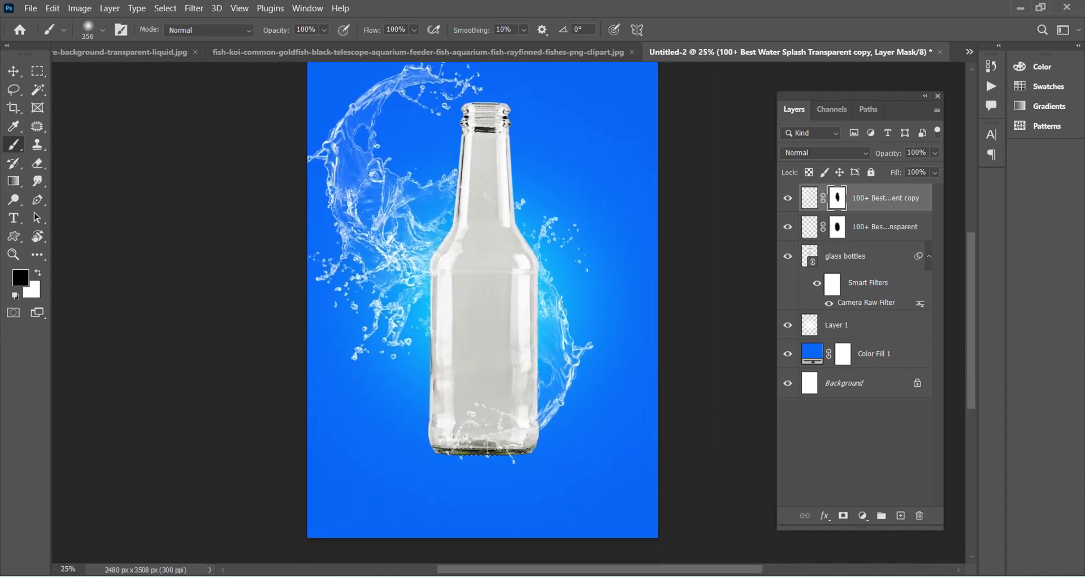
key(alt+bracketleft)
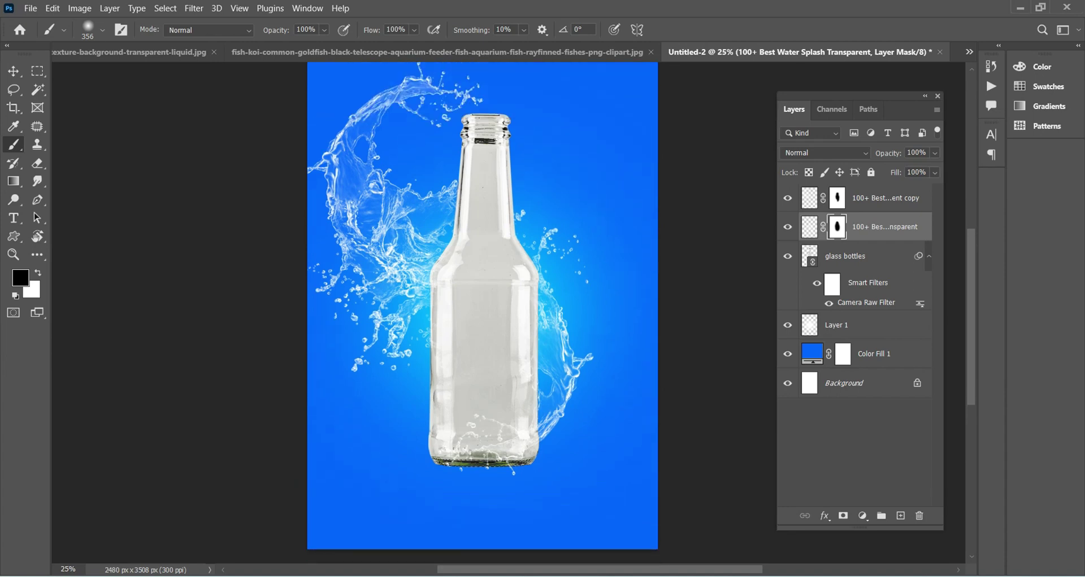
scroll(482, 311, down, 1)
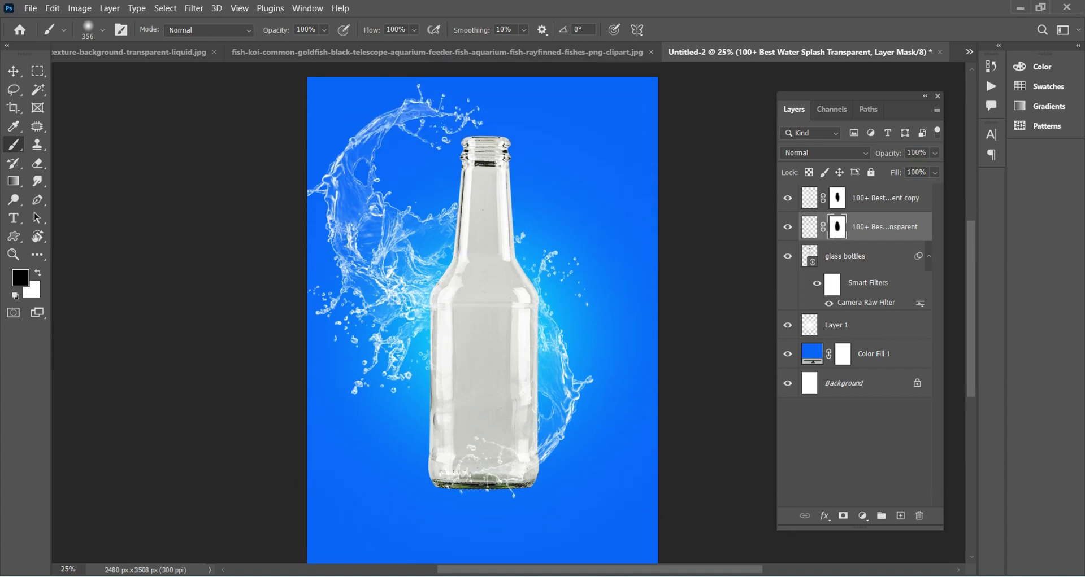
scroll(482, 311, down, 2)
scroll(482, 311, up, 2)
key(alt+bracketleft)
Step: Add a Curves adjustment that raises the highlights, clipped to the bottle with an inverted mask
key(x)
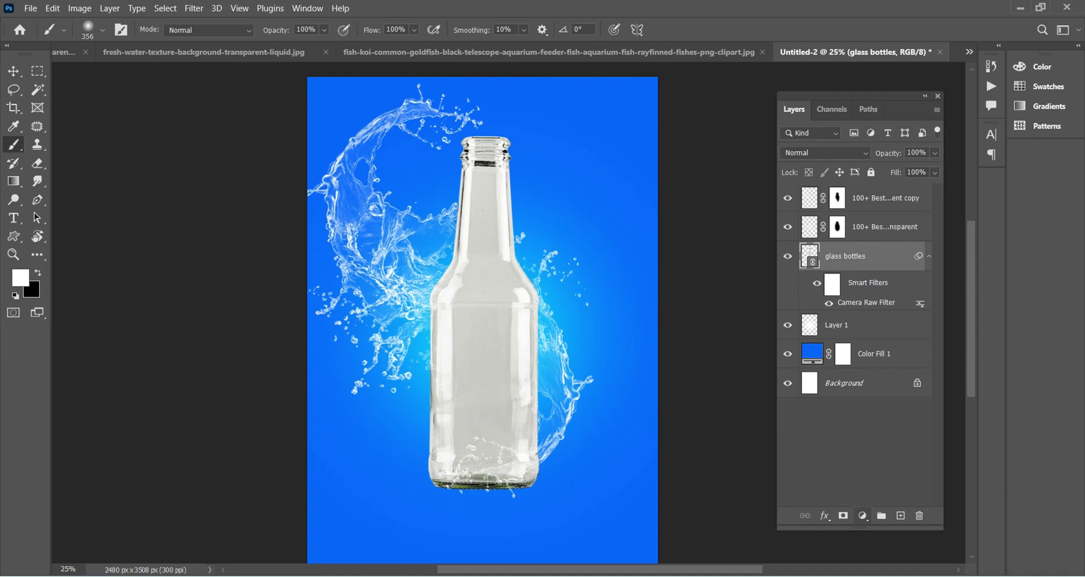
click(862, 516)
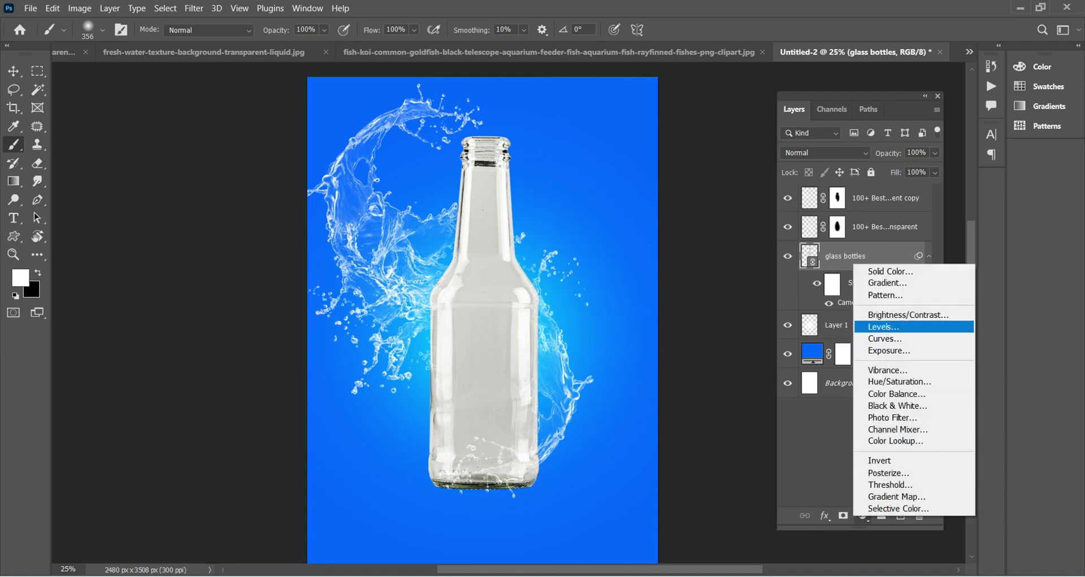
click(885, 338)
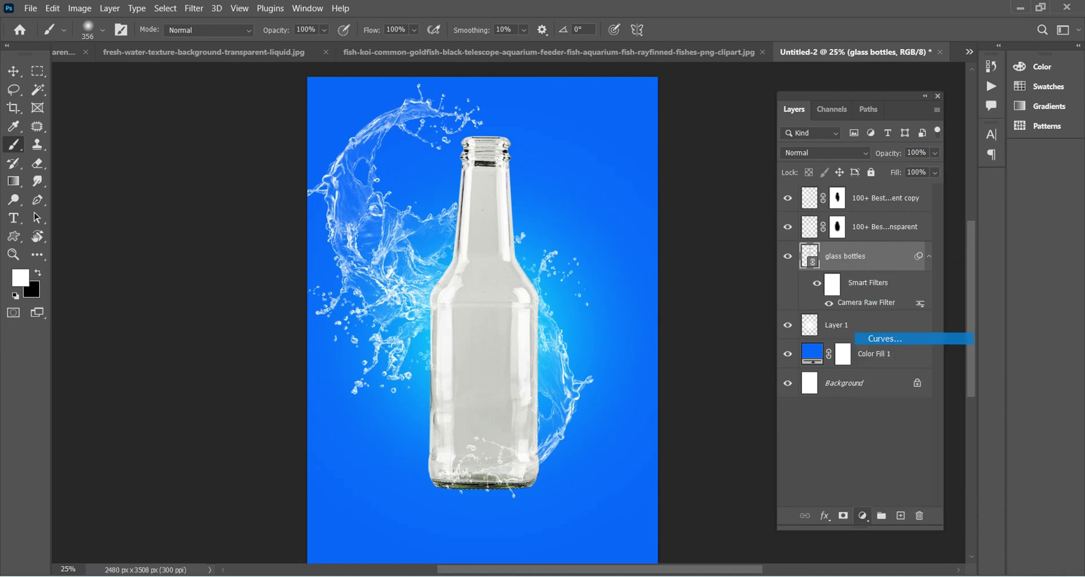
drag(886, 504, 863, 503)
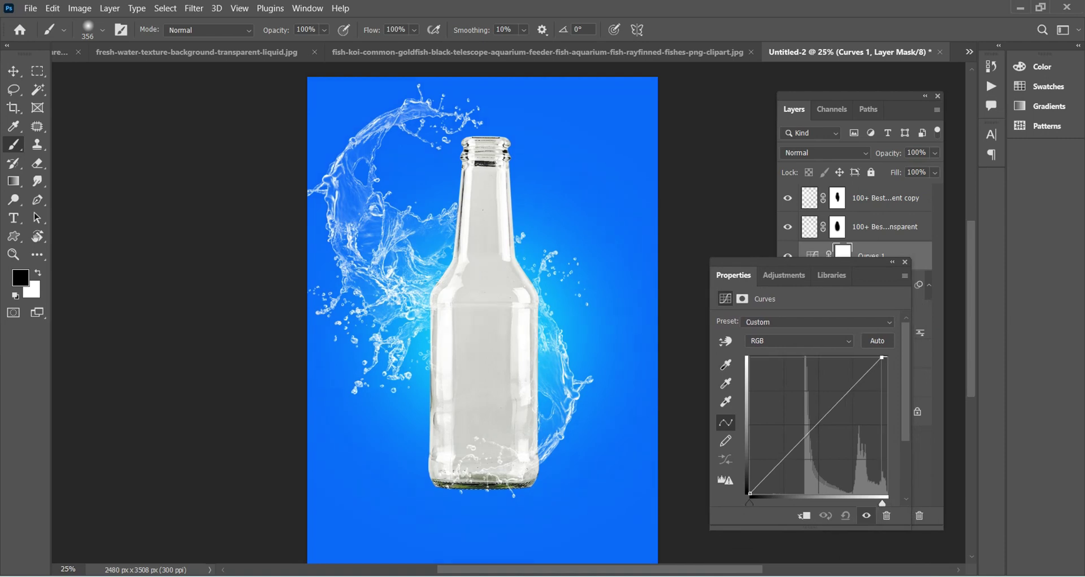
click(803, 516)
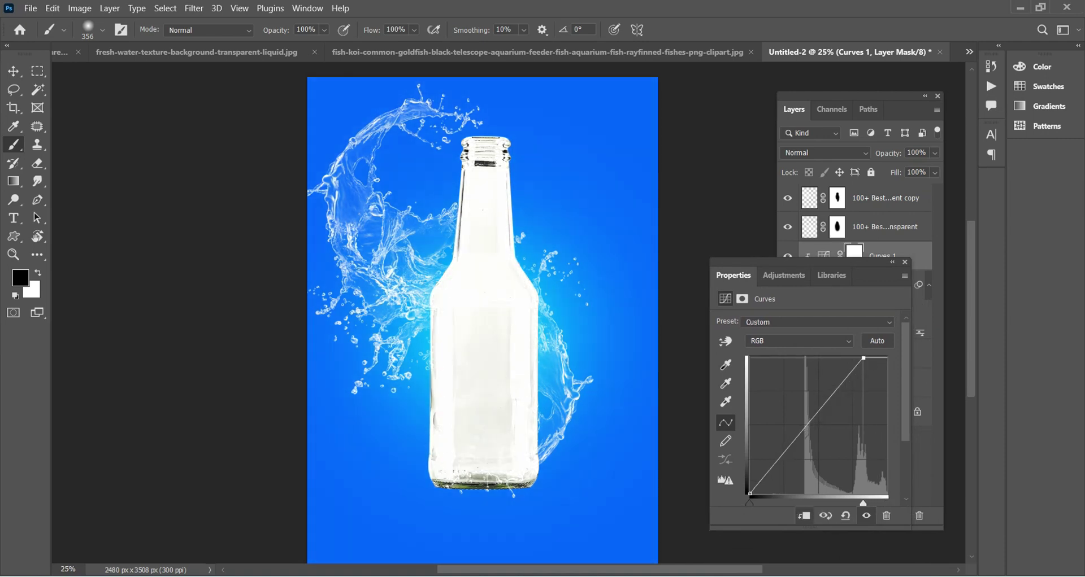
key(ctrl+i)
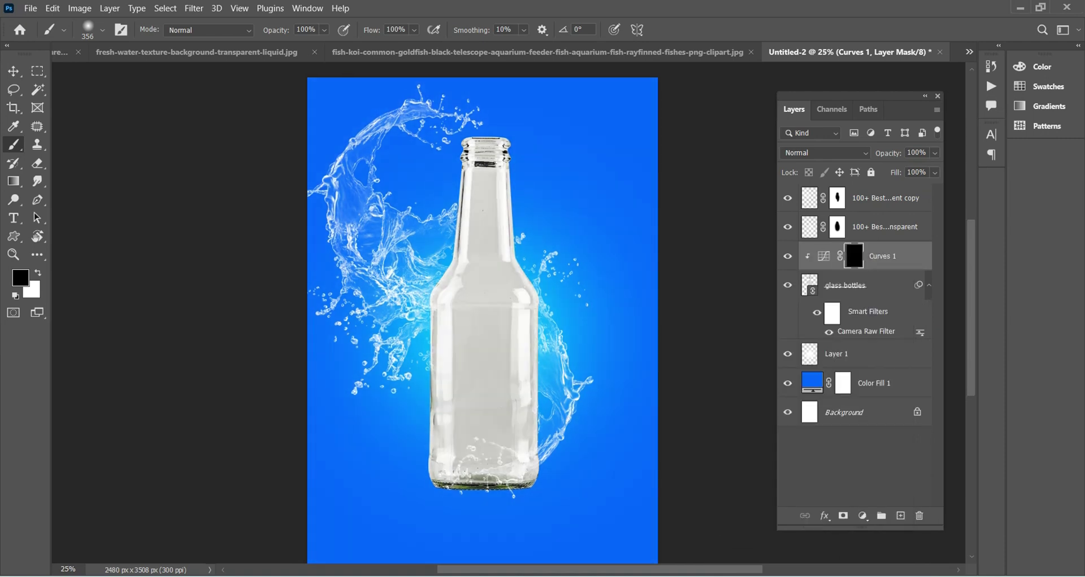
Step: At 66.7% zoom, paint white strokes down the bottle on the Curves 1 mask
scroll(488, 320, up, 2)
key(x)
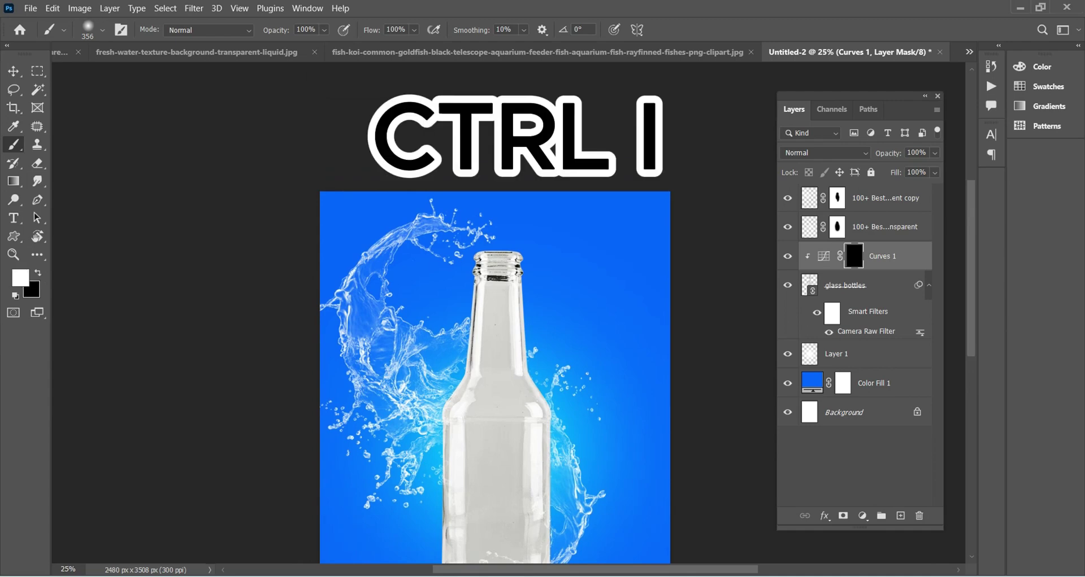
key(ctrl+plus)
key(ctrl+plus)
key(ctrl+plus)
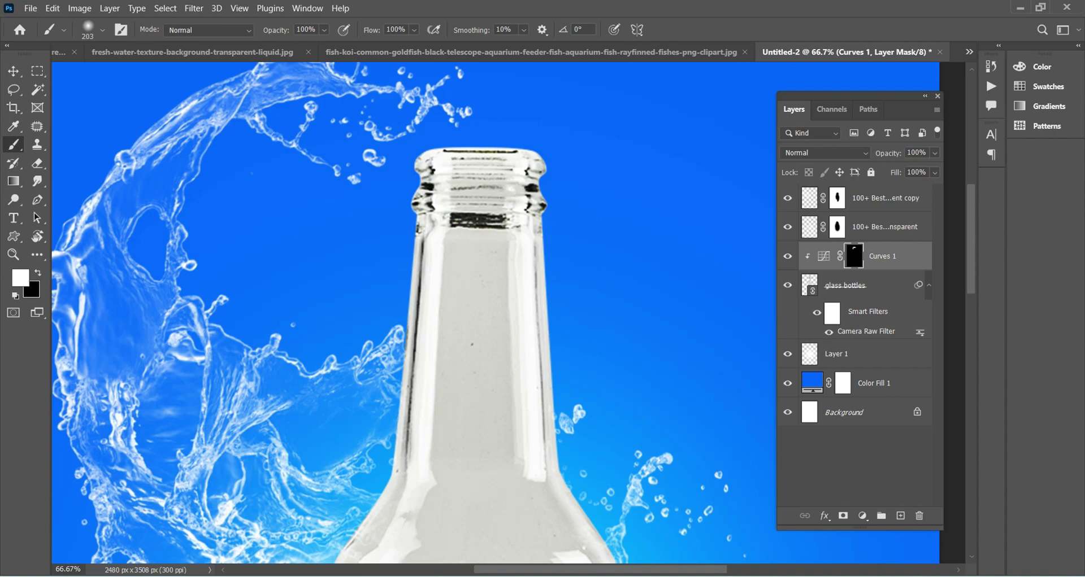
scroll(495, 313, down, 2)
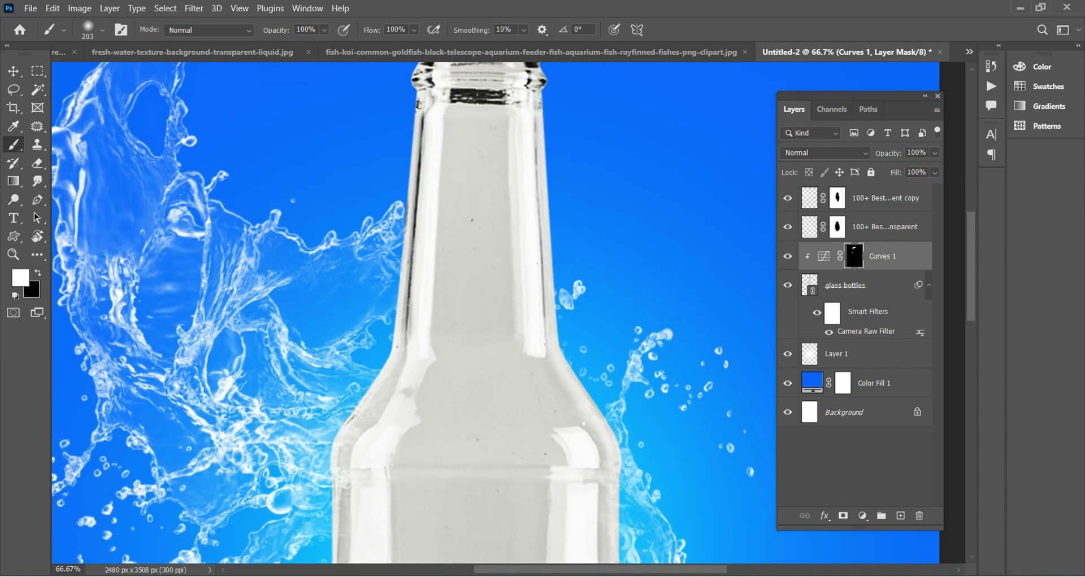
scroll(494, 312, down, 5)
scroll(495, 312, down, 3)
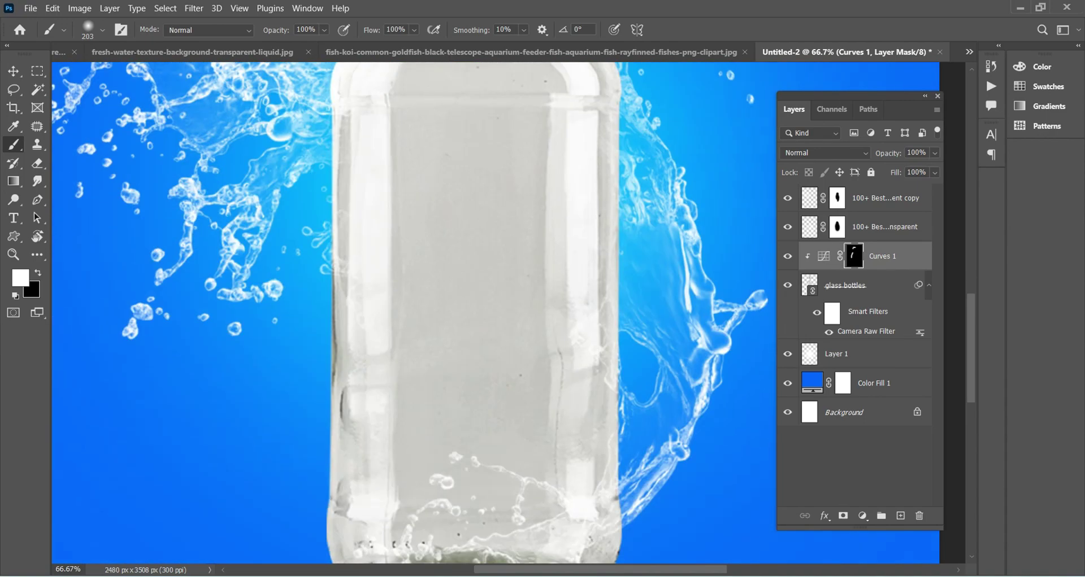
scroll(494, 312, down, 3)
drag(339, 198, 335, 488)
scroll(495, 312, up, 5)
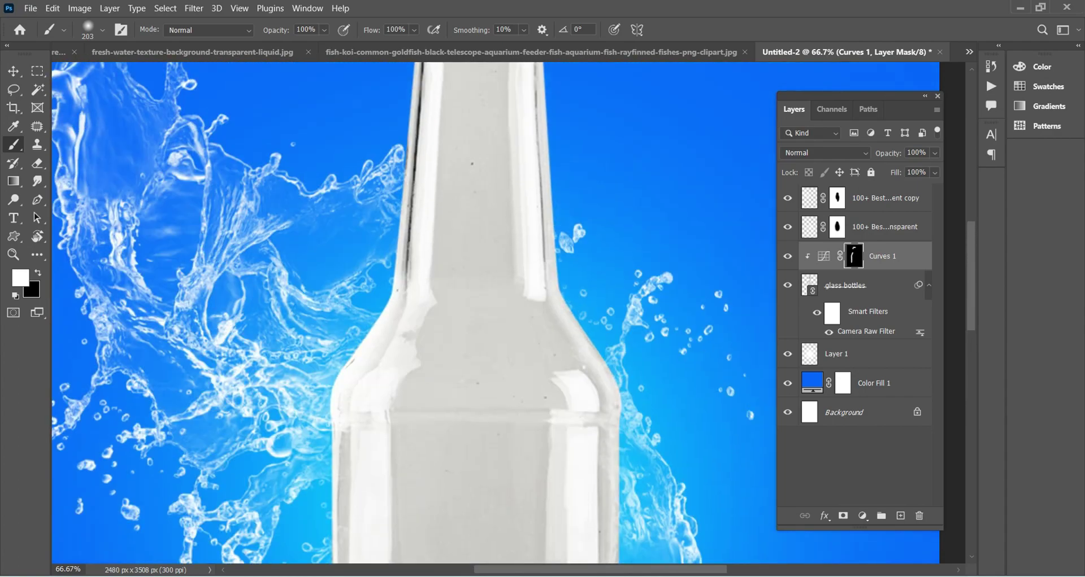
scroll(495, 313, up, 4)
drag(539, 164, 550, 469)
scroll(495, 312, down, 4)
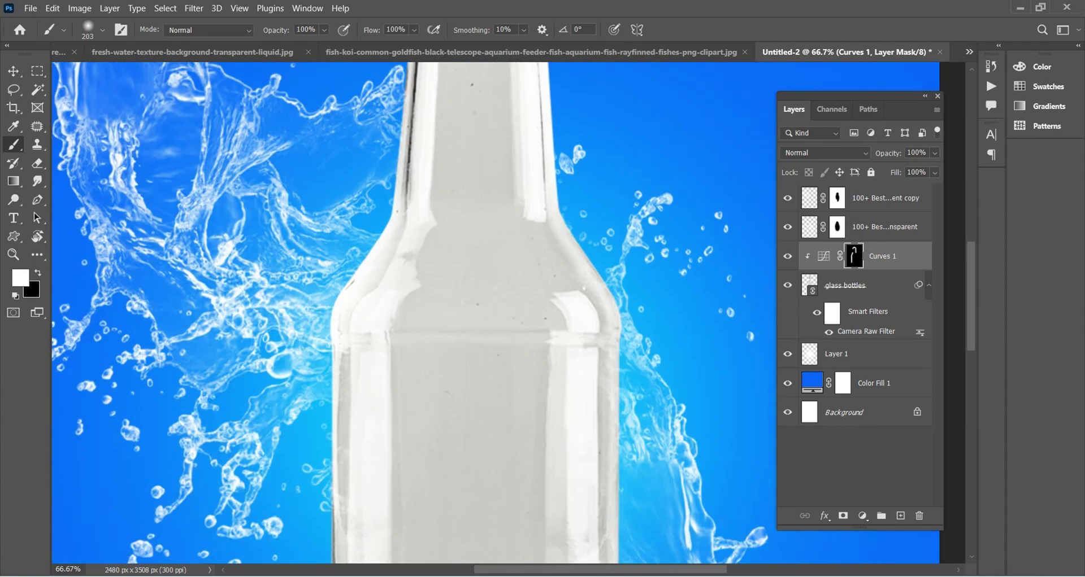
scroll(495, 312, down, 1)
drag(560, 198, 605, 384)
scroll(495, 313, down, 1)
scroll(494, 312, down, 3)
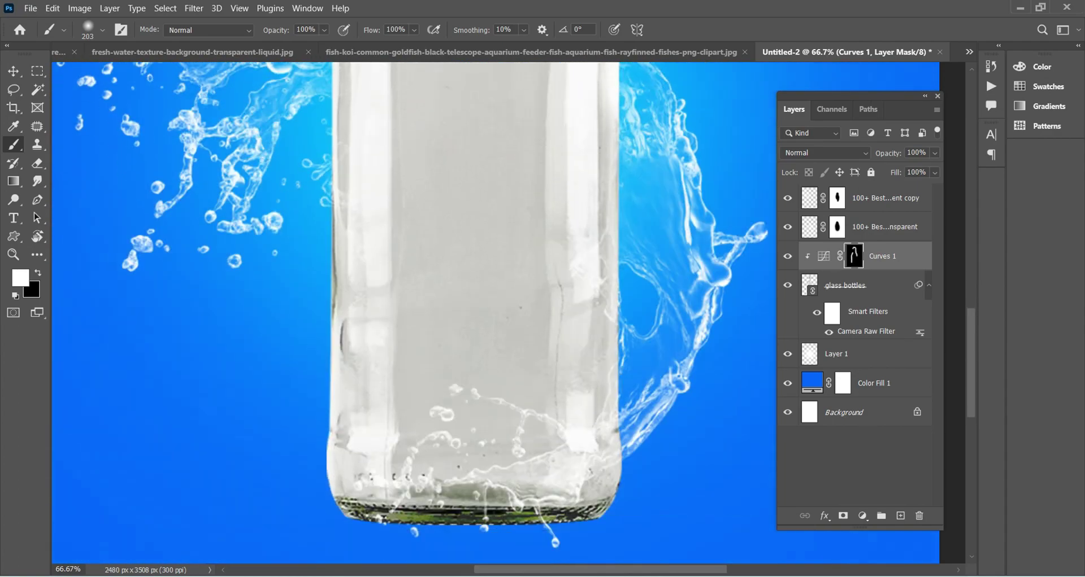
drag(607, 107, 609, 489)
Step: Zoom out and paint a brighter band down the bottle's centre with a larger 24% brush
key(ctrl+minus)
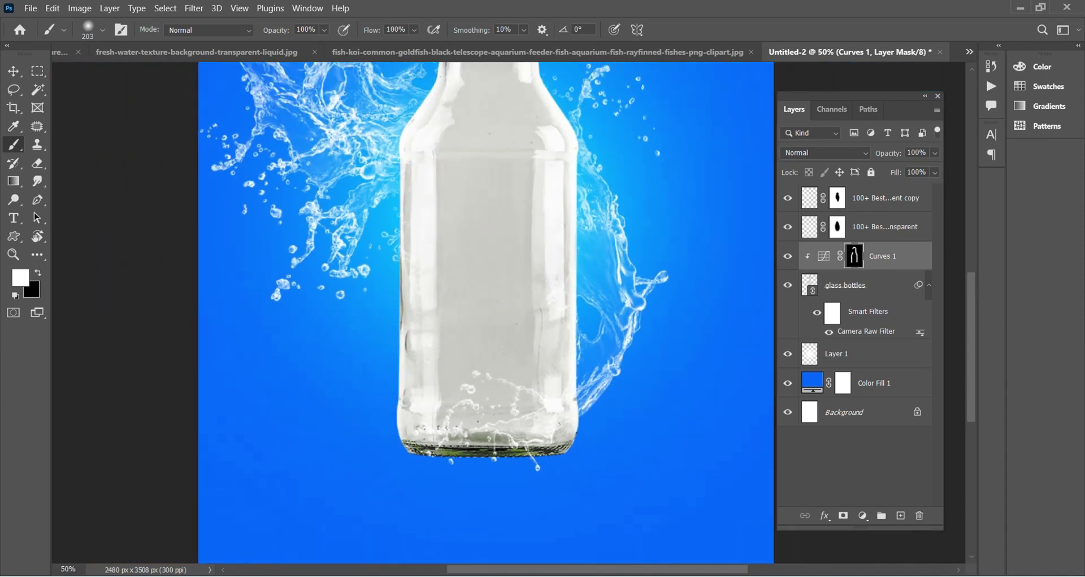
key(ctrl+minus)
key(ctrl+minus)
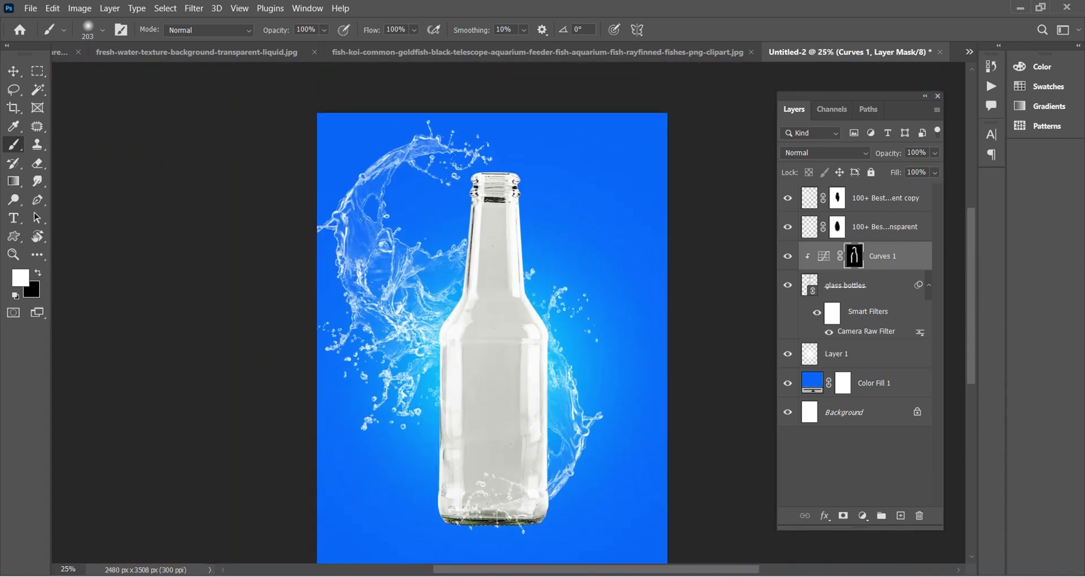
click(325, 30)
key(Return)
key(bracketright)
key(bracketright)
key(bracketright)
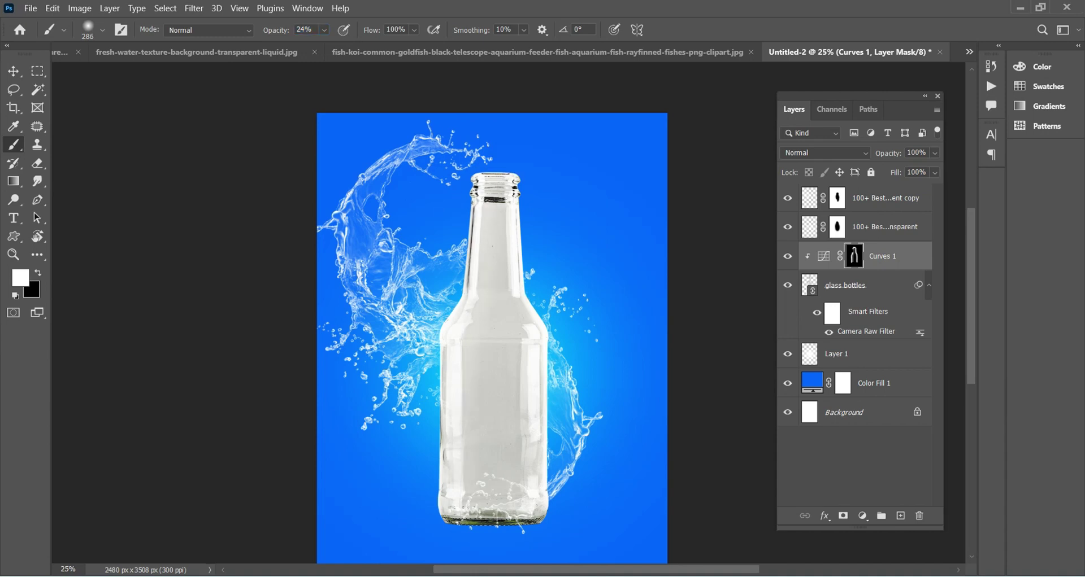
drag(500, 206, 514, 325)
Step: Lower the Curves 1 adjustment layer's opacity to 77%
scroll(491, 333, up, 2)
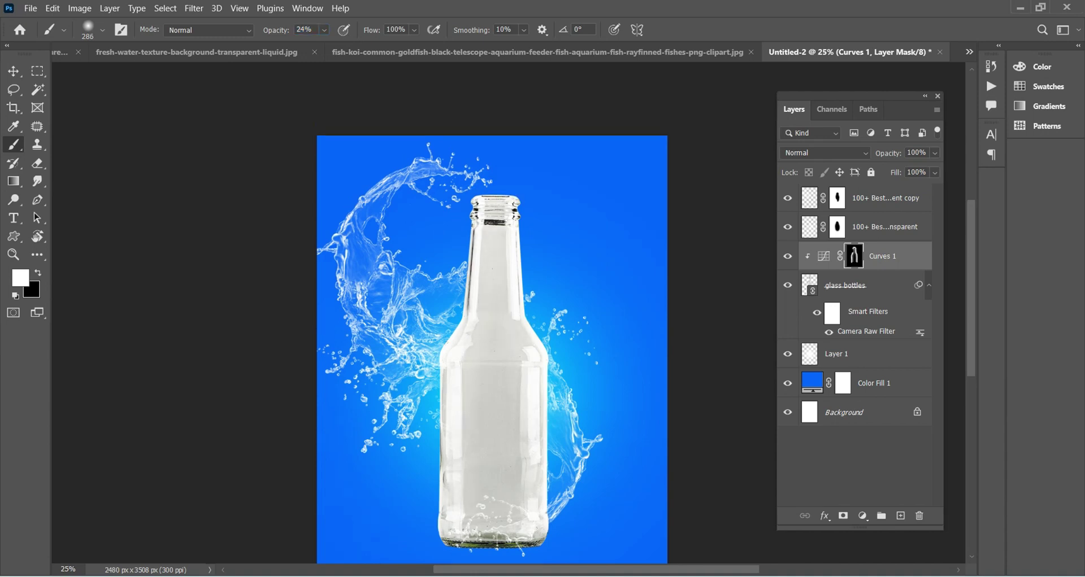
scroll(491, 333, down, 3)
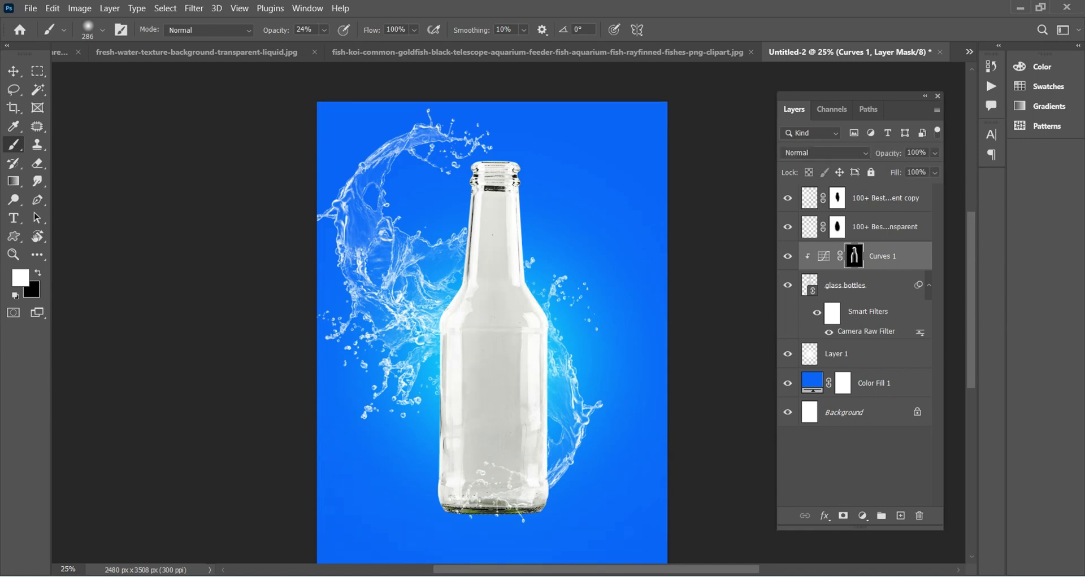
scroll(492, 333, down, 2)
click(824, 256)
click(935, 172)
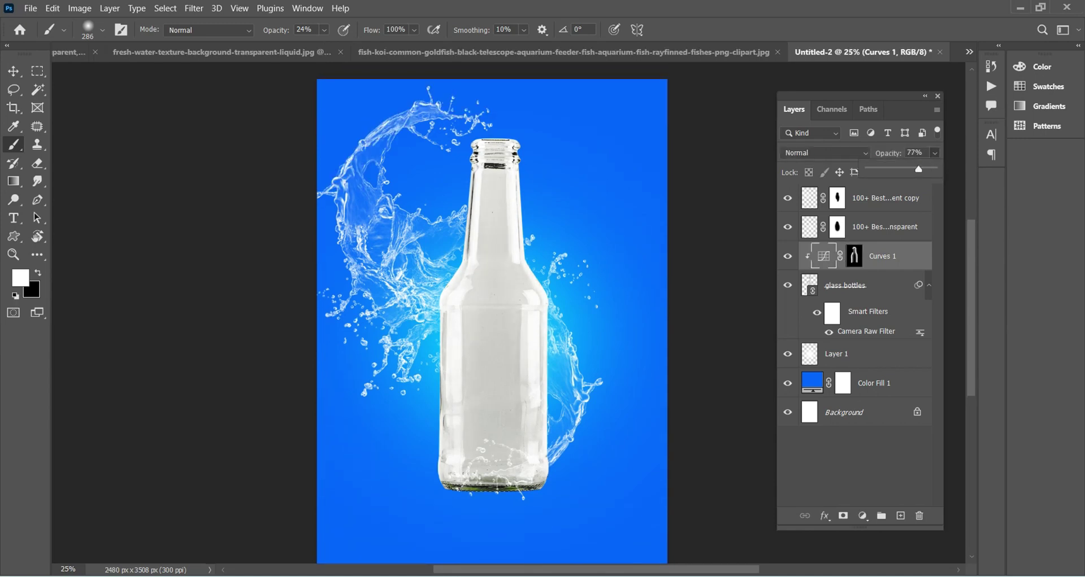
scroll(491, 334, up, 4)
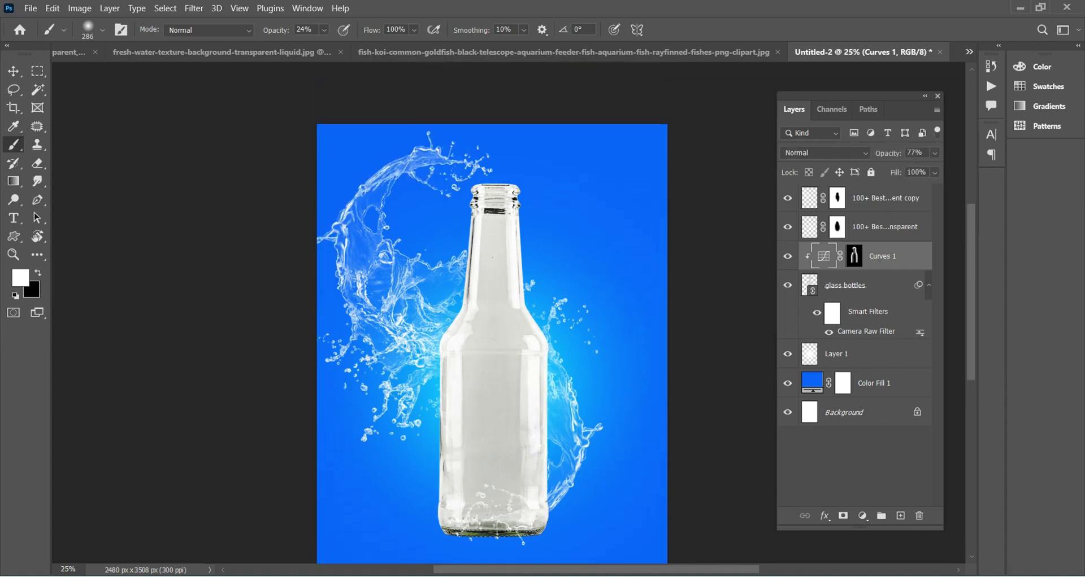
scroll(491, 311, down, 8)
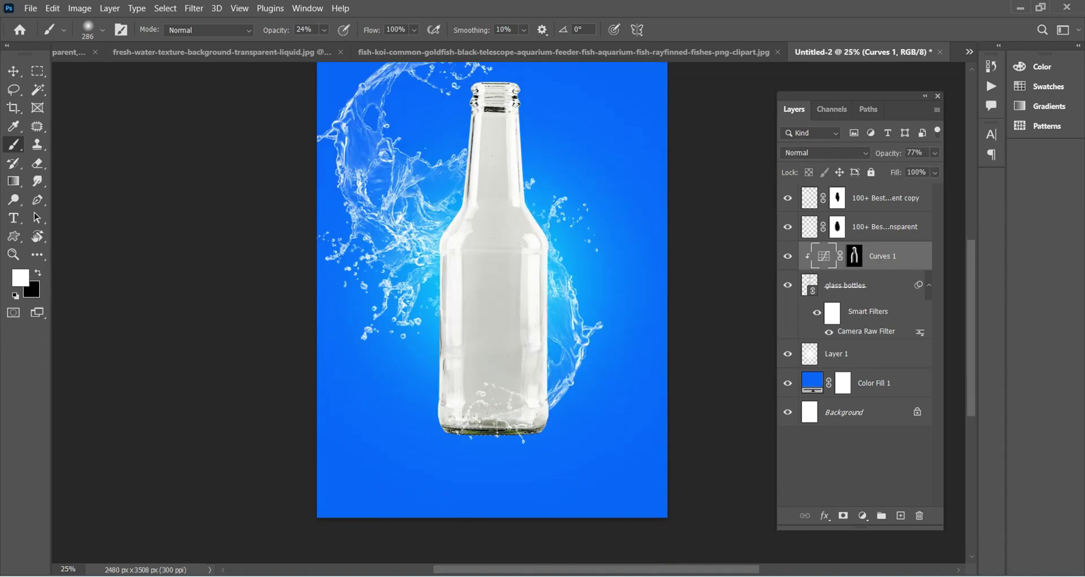
scroll(491, 311, up, 5)
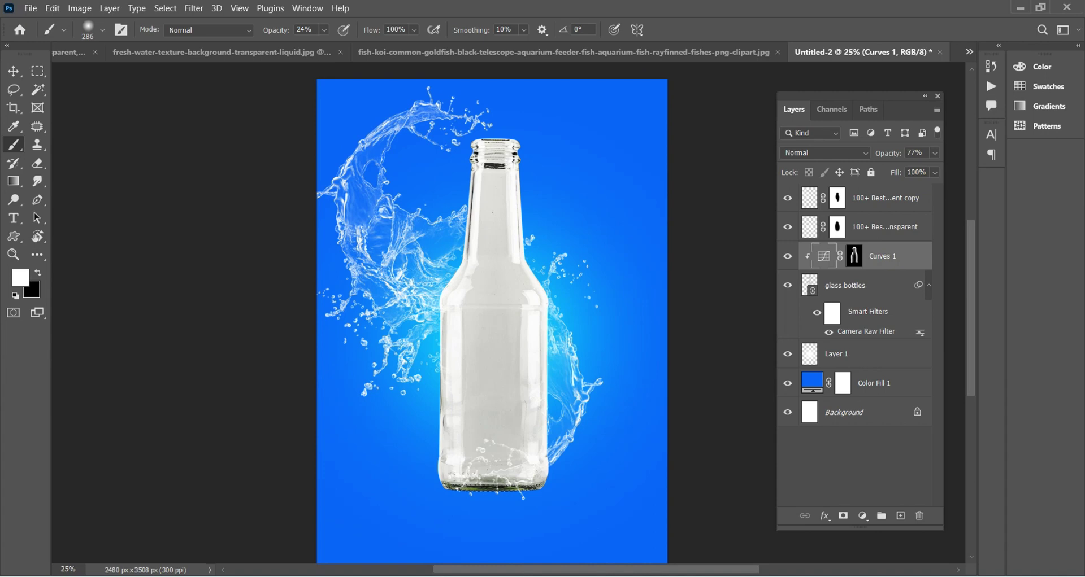
Step: Copy the crown water-droplet splash from Untitled-1 and paste it into Untitled-2 above Layer 1
click(969, 52)
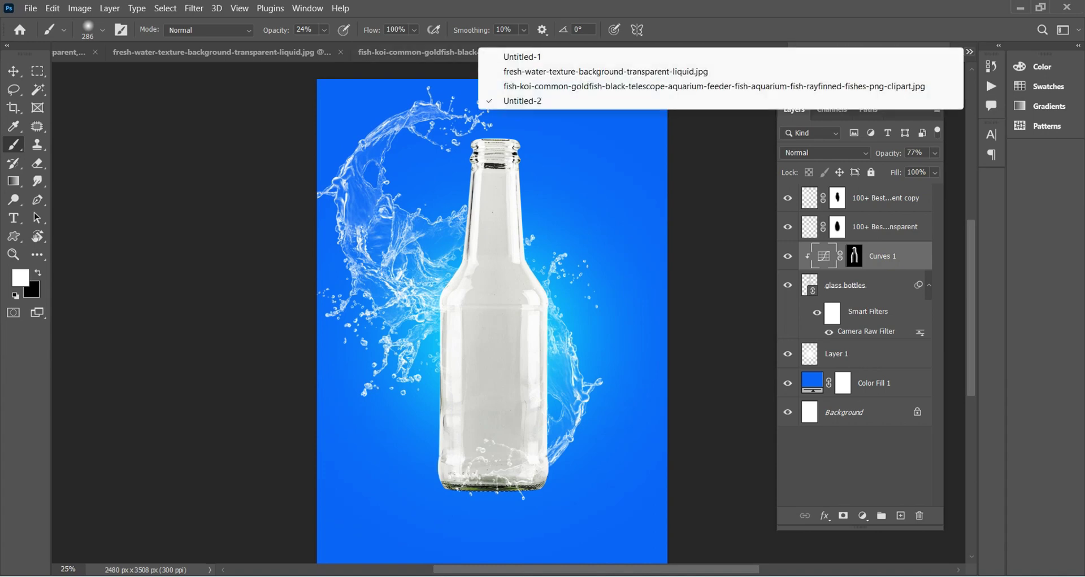
click(522, 57)
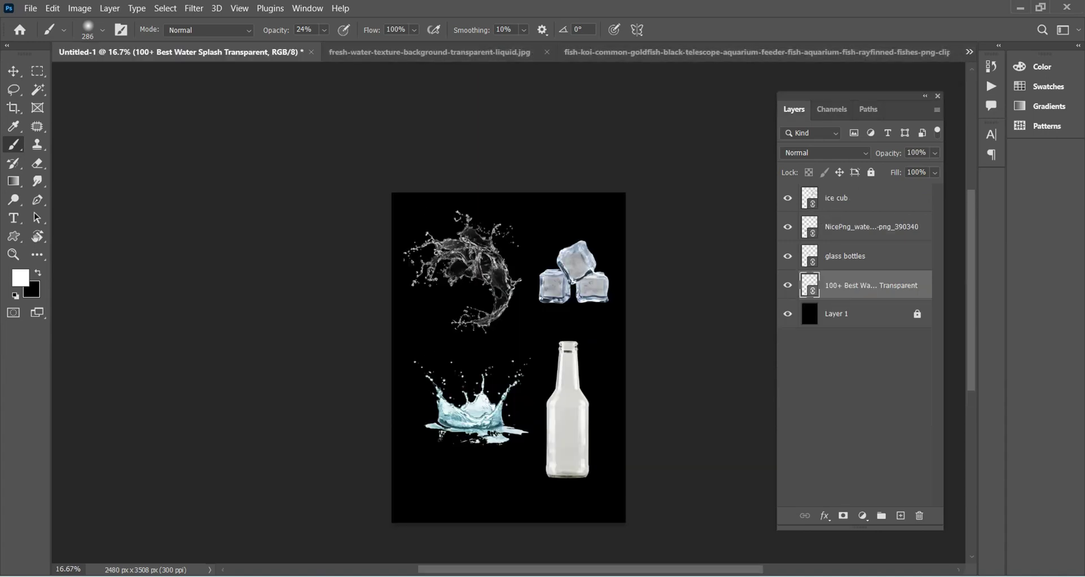
key(v)
key(alt+bracketright)
key(alt+bracketright)
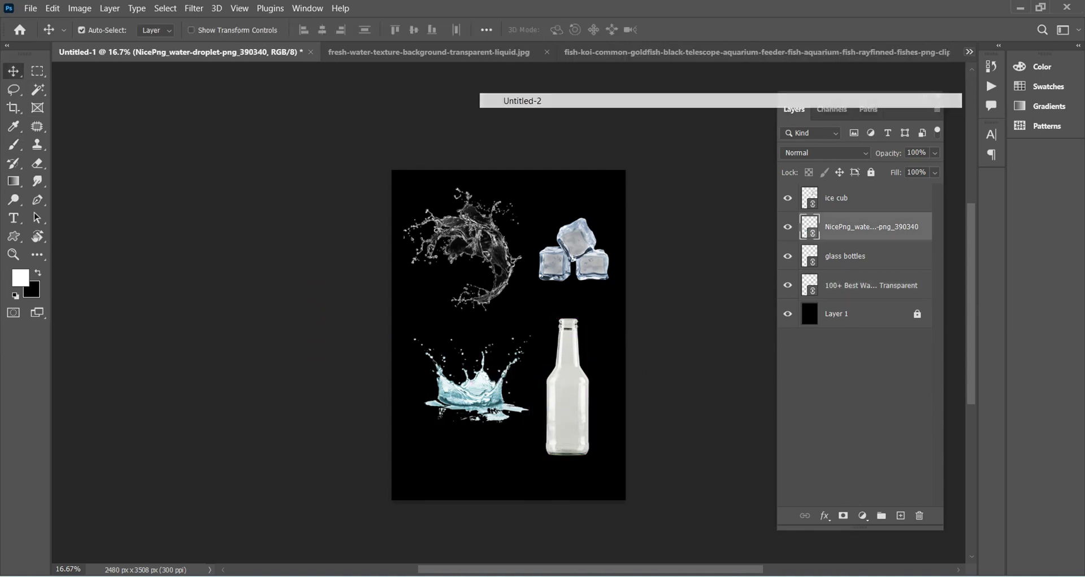
click(522, 100)
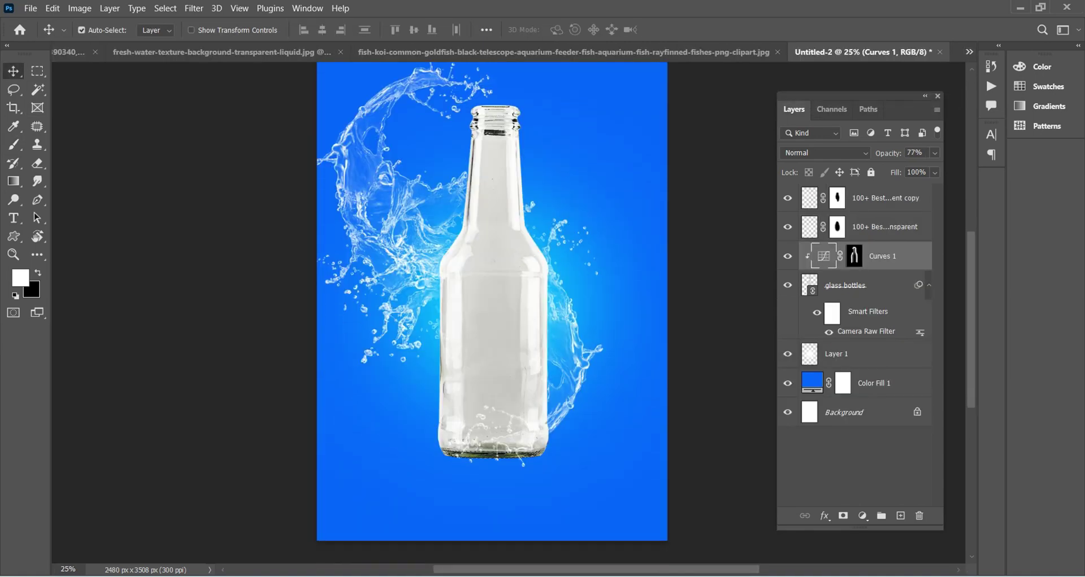
key(alt+bracketleft)
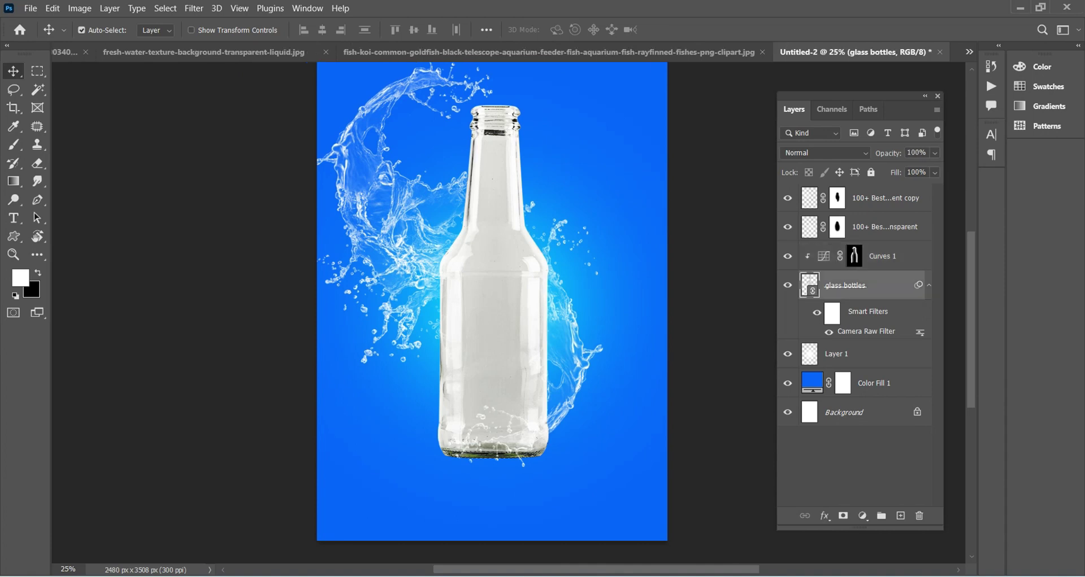
key(alt+bracketleft)
key(ctrl+v)
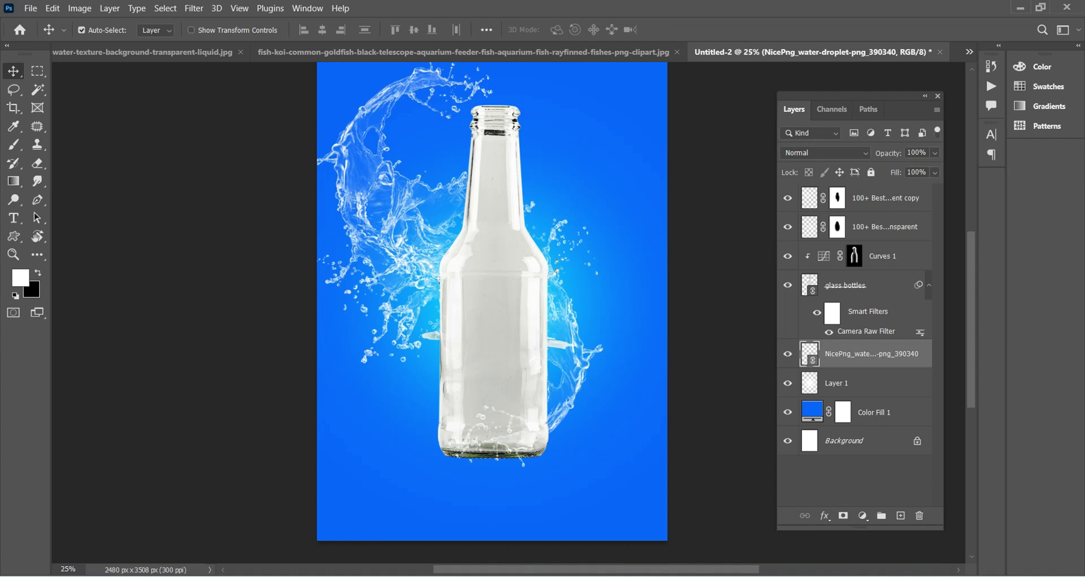
Step: Clip the splash to glass bottles, move it to the base and enlarge it
key(ctrl+bracketright)
key(ctrl+alt+g)
drag(504, 279, 505, 394)
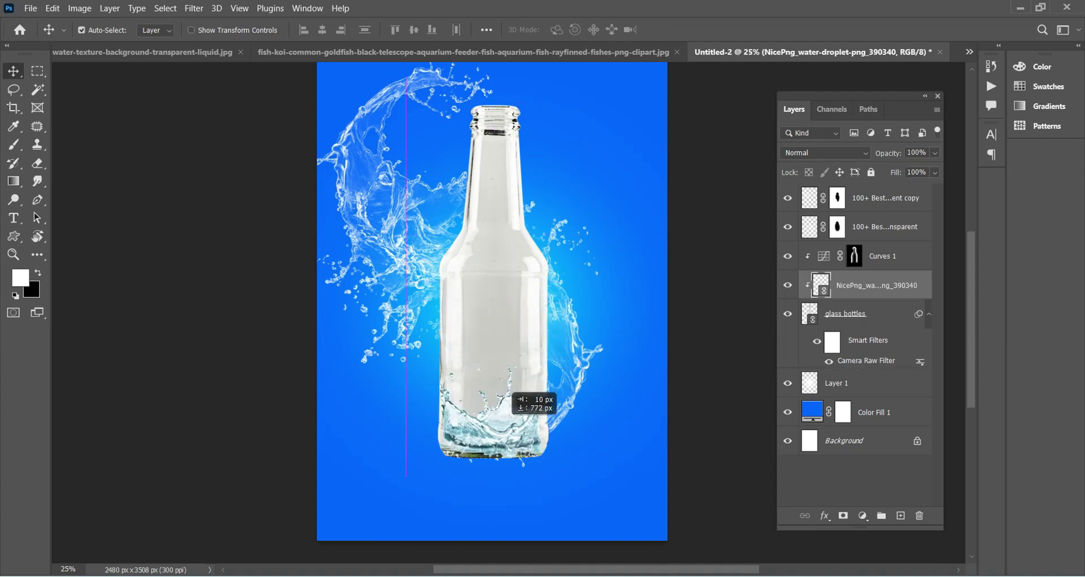
key(ctrl+t)
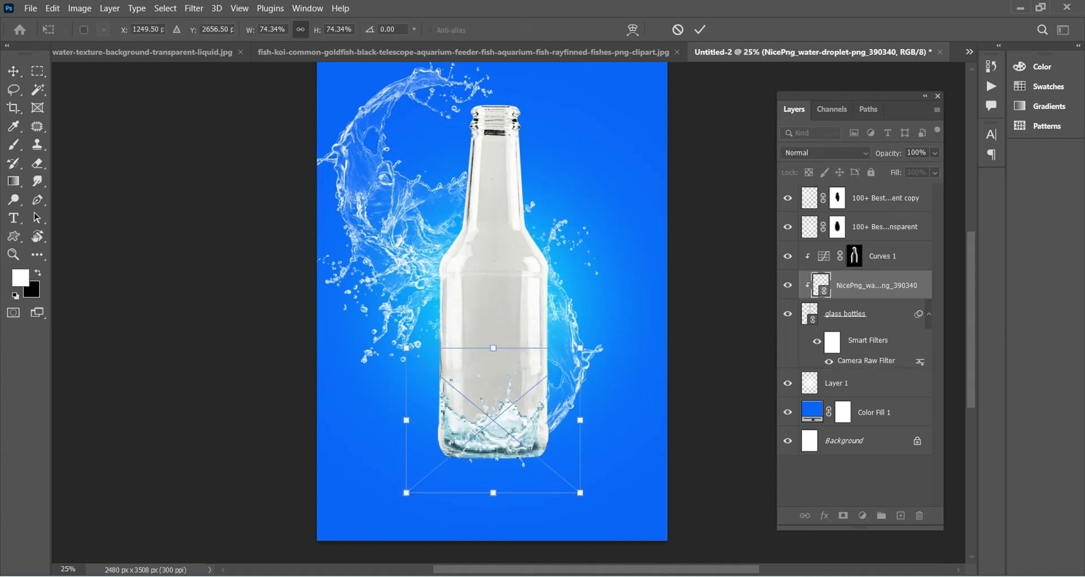
mouse_move(493, 348)
mouse_down()
mouse_move(490, 310)
mouse_move(497, 339)
mouse_up()
key(Return)
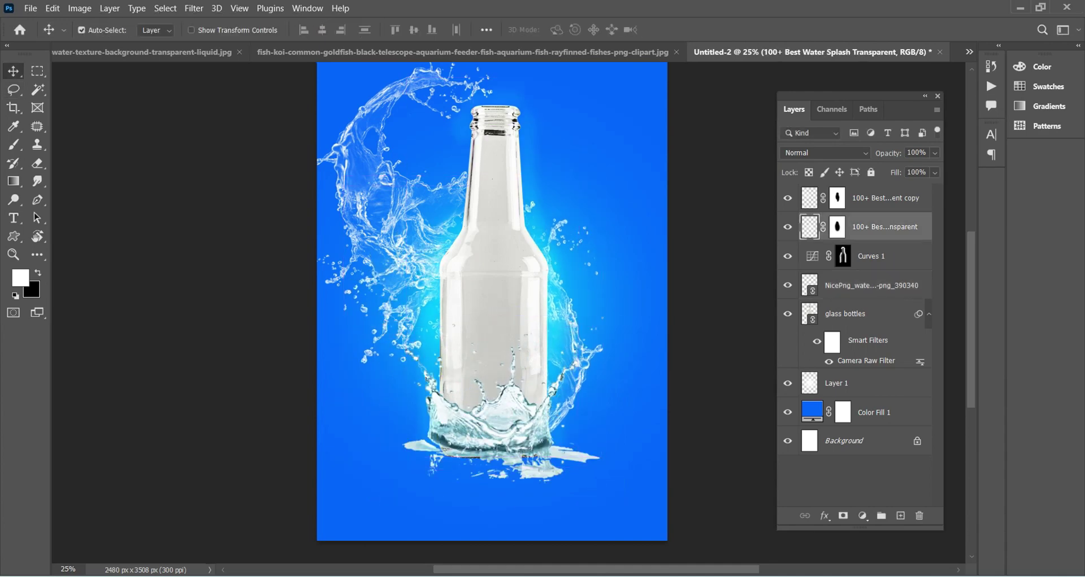
Step: Lock both swirling splash layers and zoom to 50% on the bottle
key(alt+shift+bracketright)
key(ctrl+slash)
key(ctrl+equal)
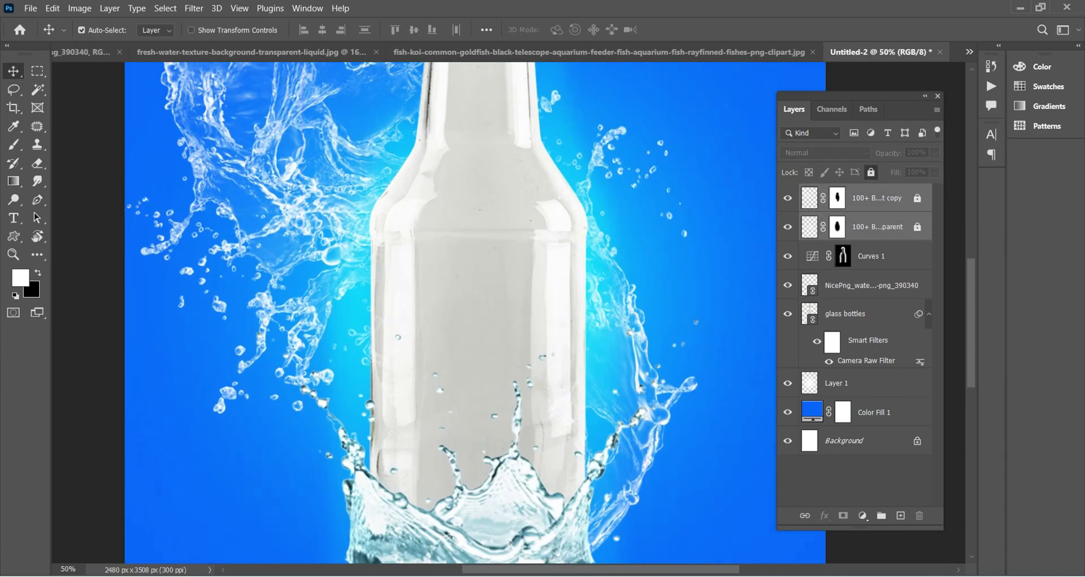
scroll(474, 311, down, 3)
drag(470, 364, 491, 384)
Step: Fade the crown splash to 34% opacity and hide both swirling splash layers
click(934, 153)
drag(935, 169, 890, 168)
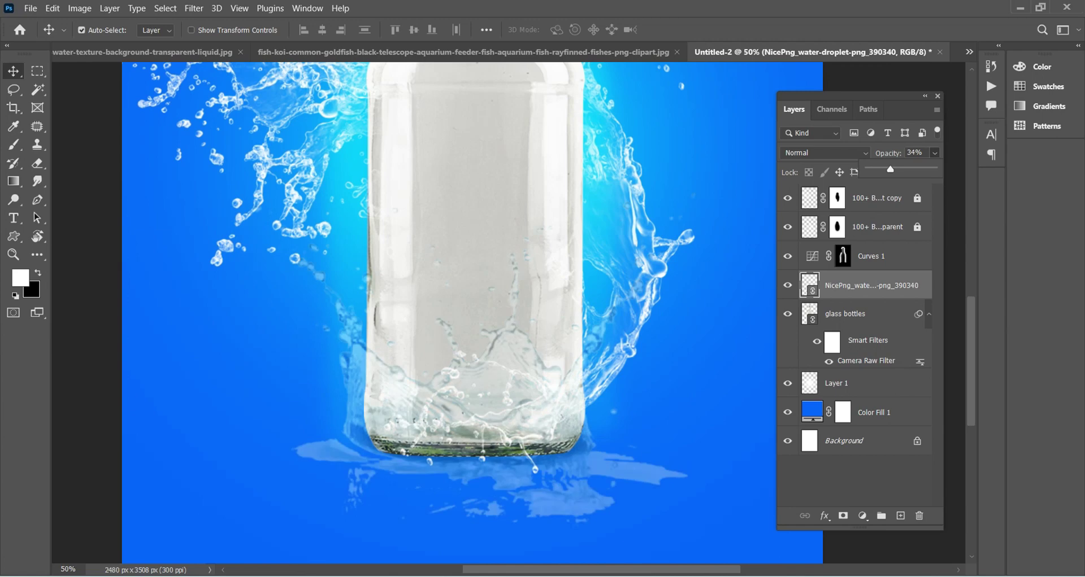
mouse_move(485, 338)
mouse_down()
mouse_move(487, 316)
mouse_move(489, 346)
mouse_up()
click(787, 198)
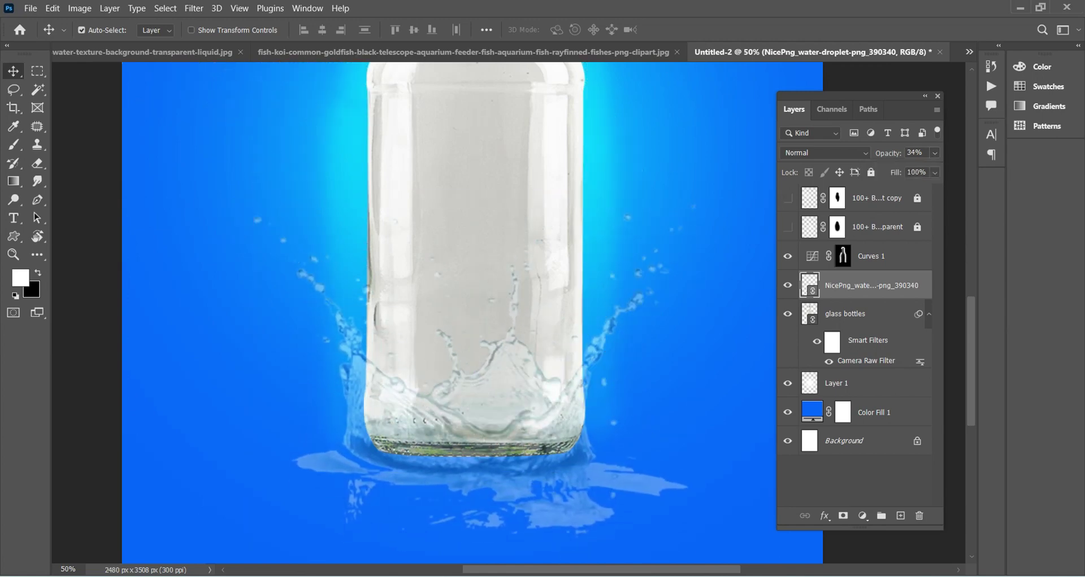
click(787, 226)
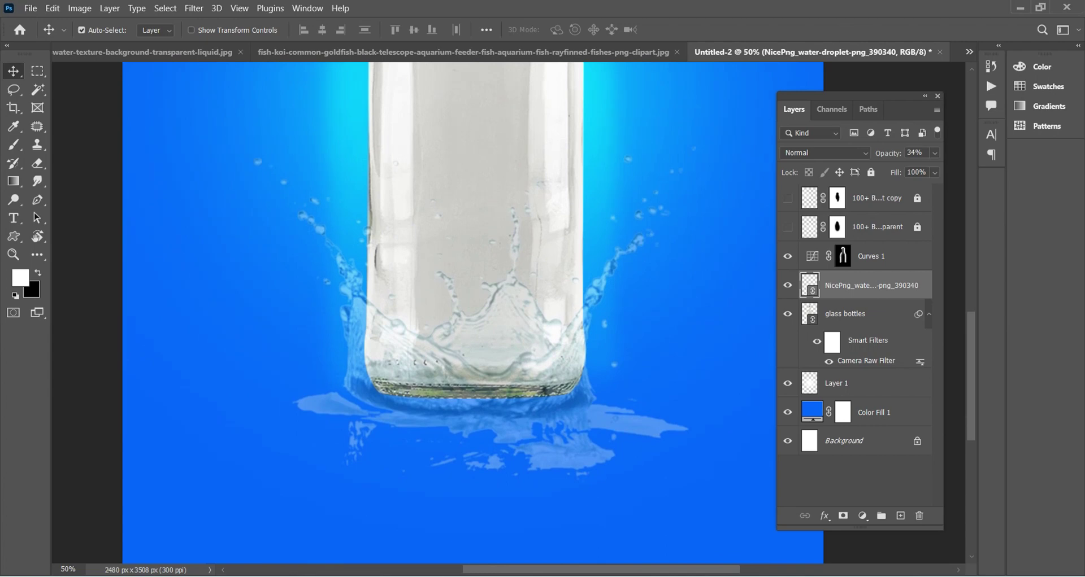
key(ctrl+plus)
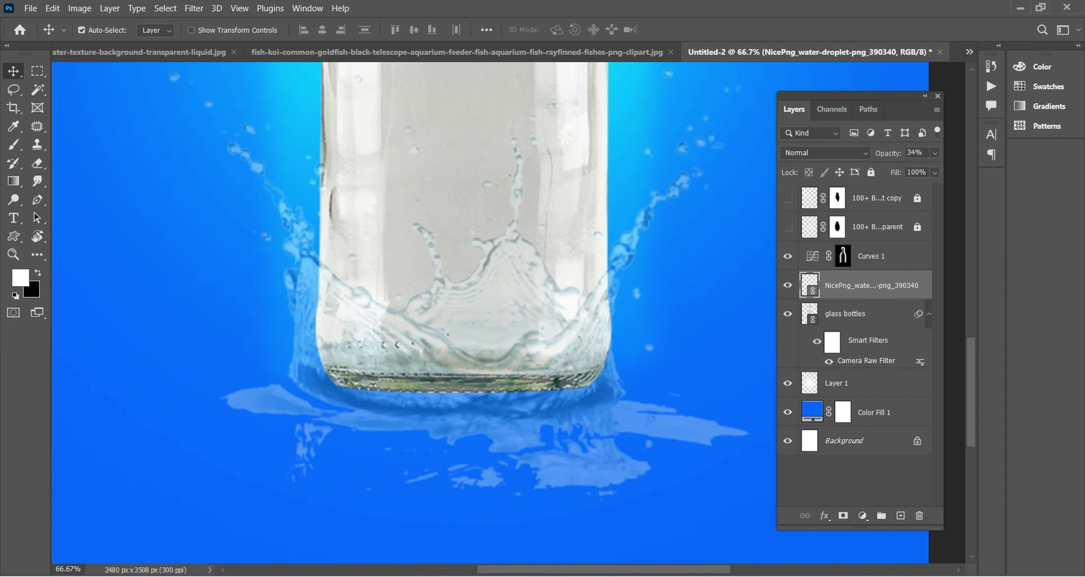
scroll(486, 311, up, 2)
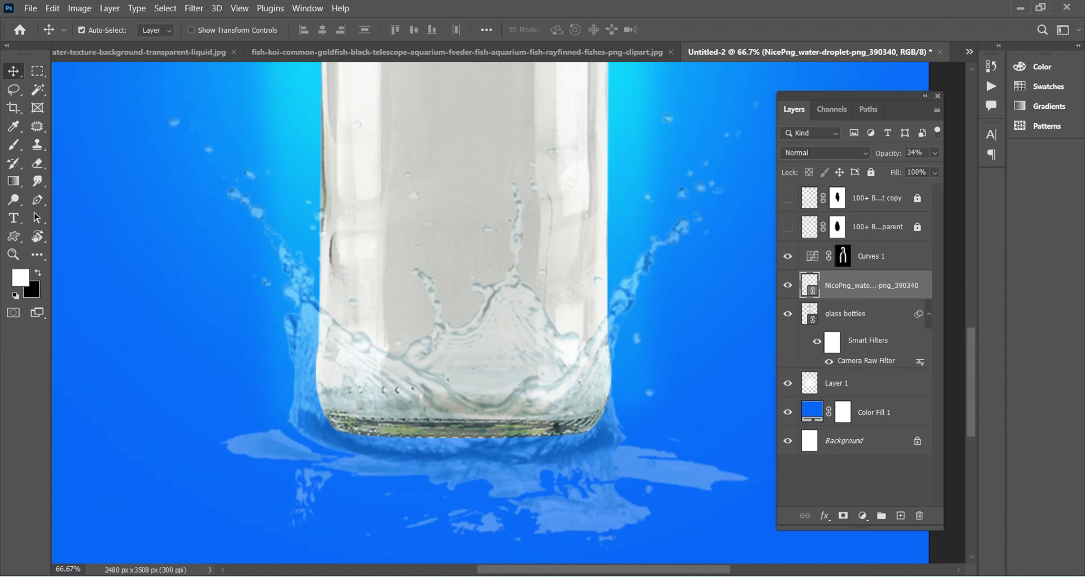
key(ctrl+minus)
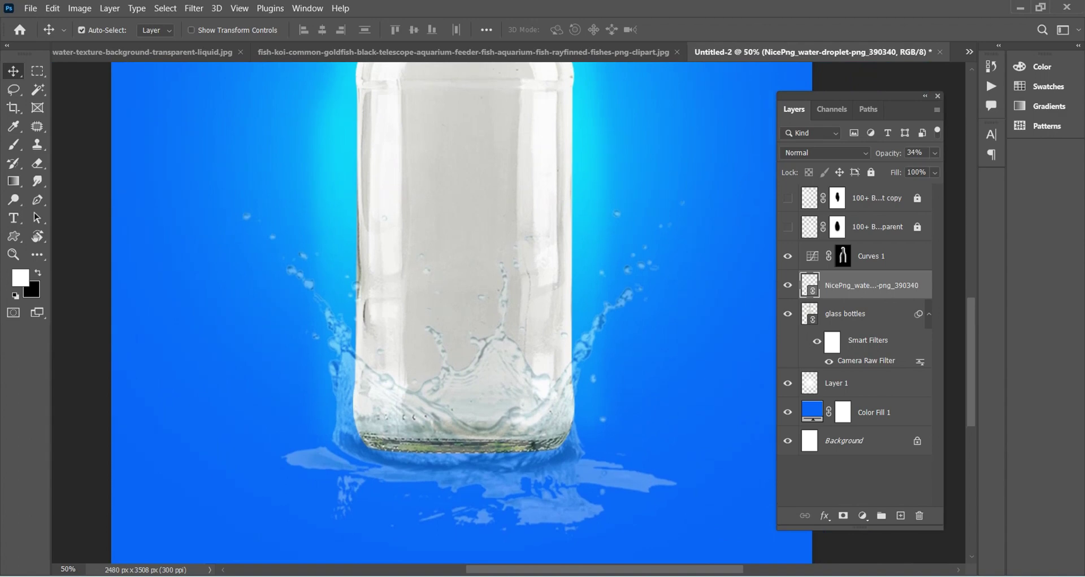
Step: Move the glass bottles layer above the crown splash and restore the splash to full opacity
key(alt+bracketleft)
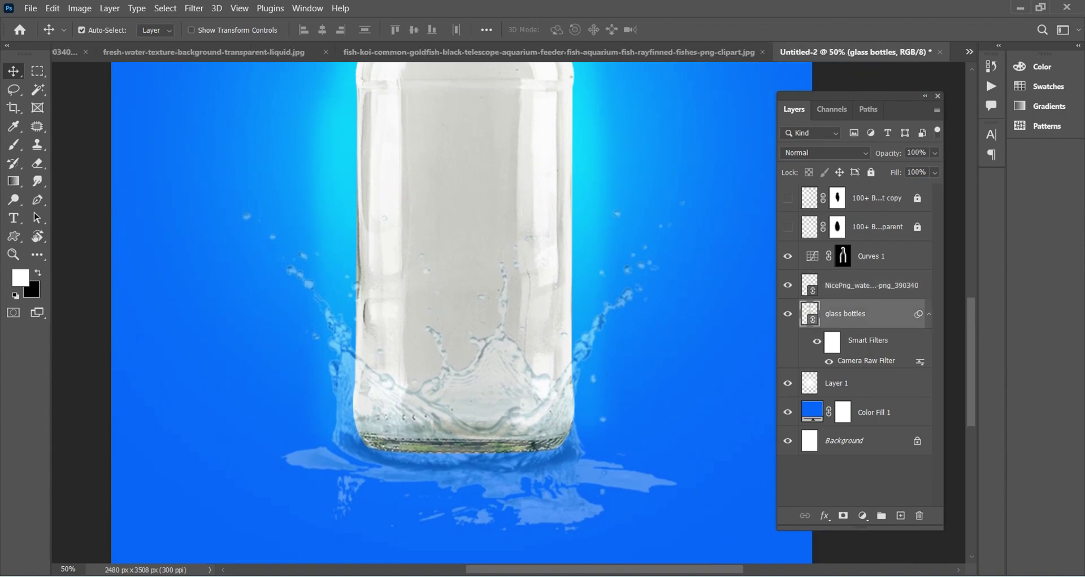
key(ctrl+bracketright)
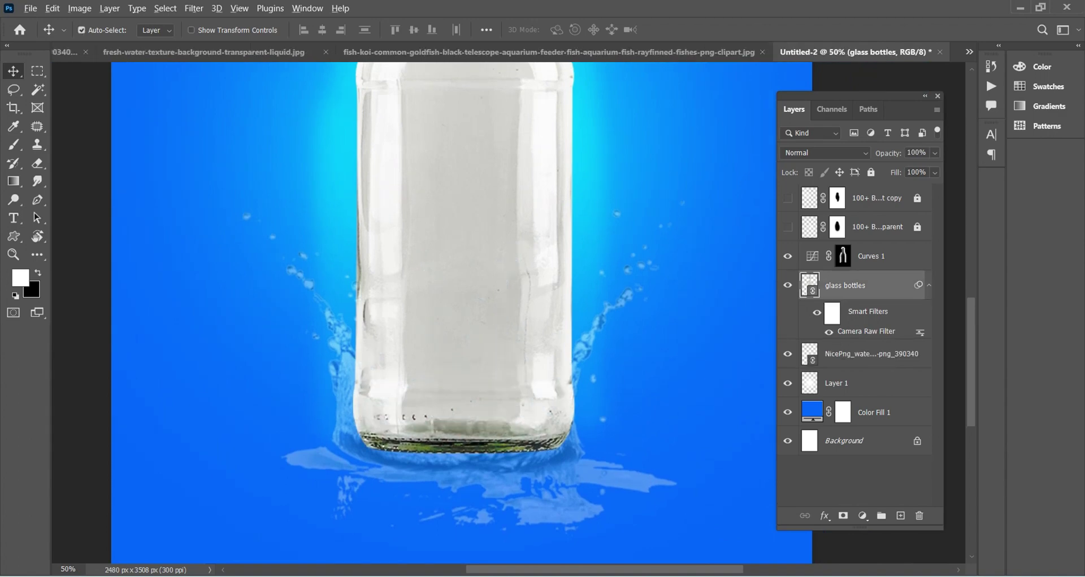
key(alt+bracketleft)
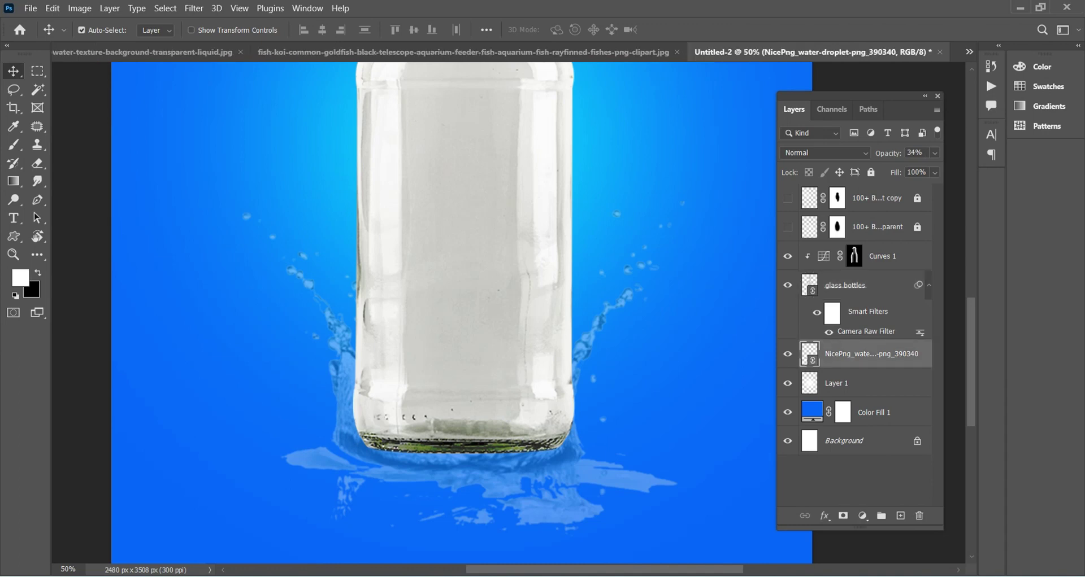
click(934, 152)
drag(889, 170, 934, 170)
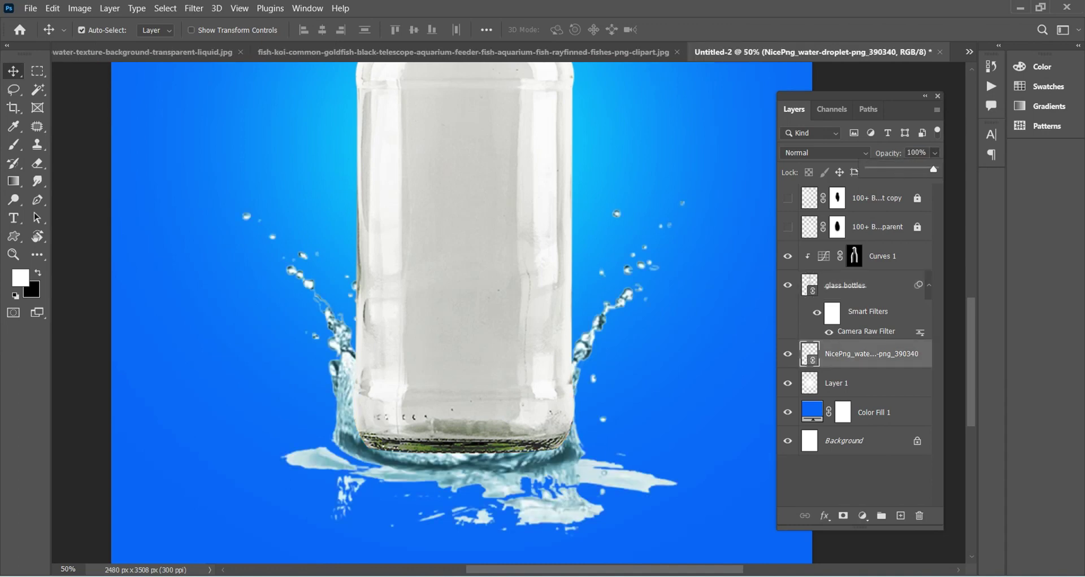
Step: Lower the glass bottle's opacity to 76% and nudge it upward
key(alt+bracketright)
key(7)
key(6)
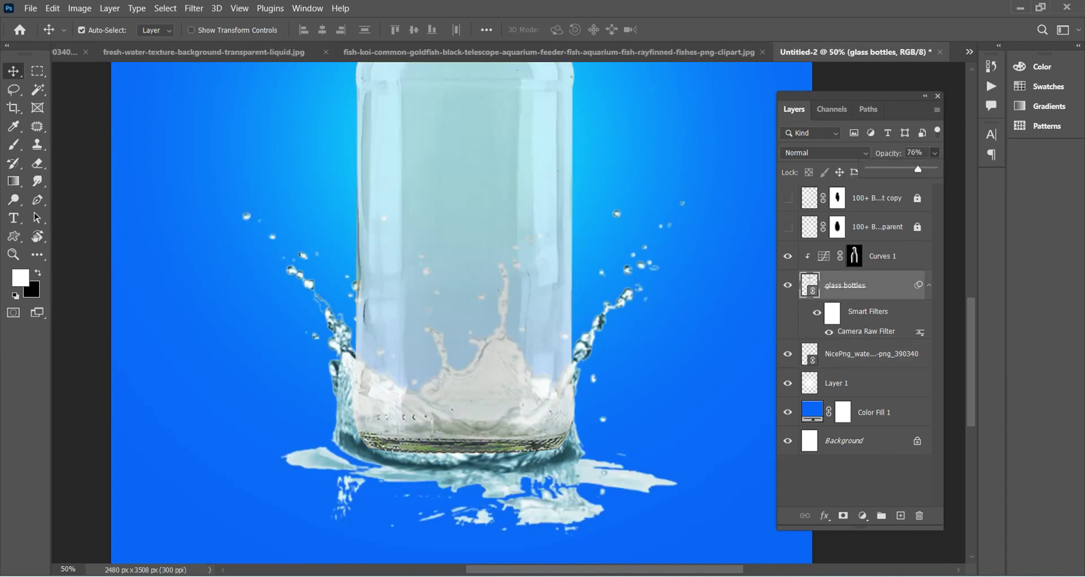
key(shift+Up)
key(shift+Up)
key(shift+Up)
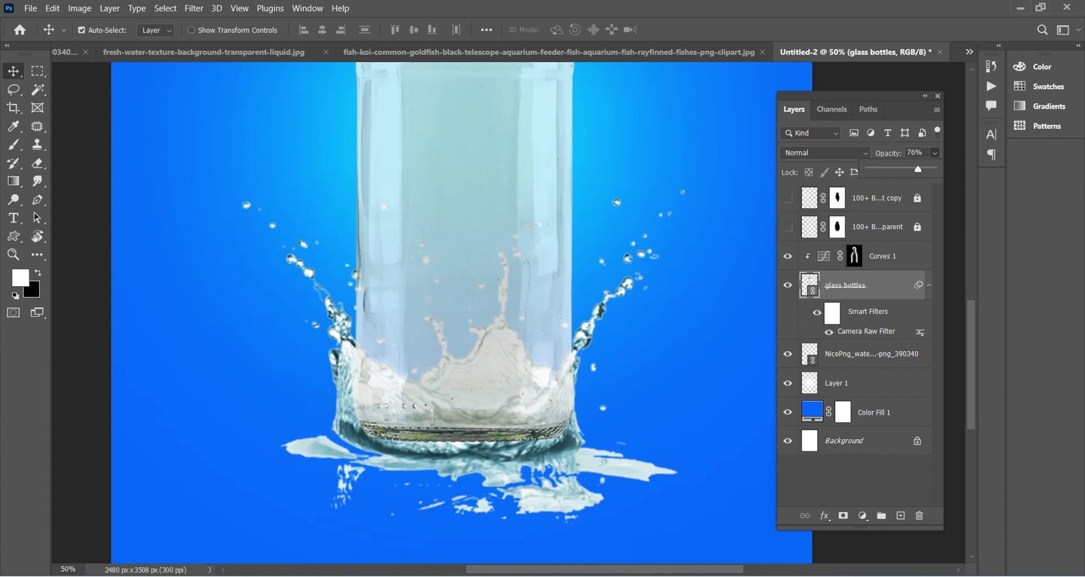
key(shift+Up)
key(shift+Up)
key(shift+Up)
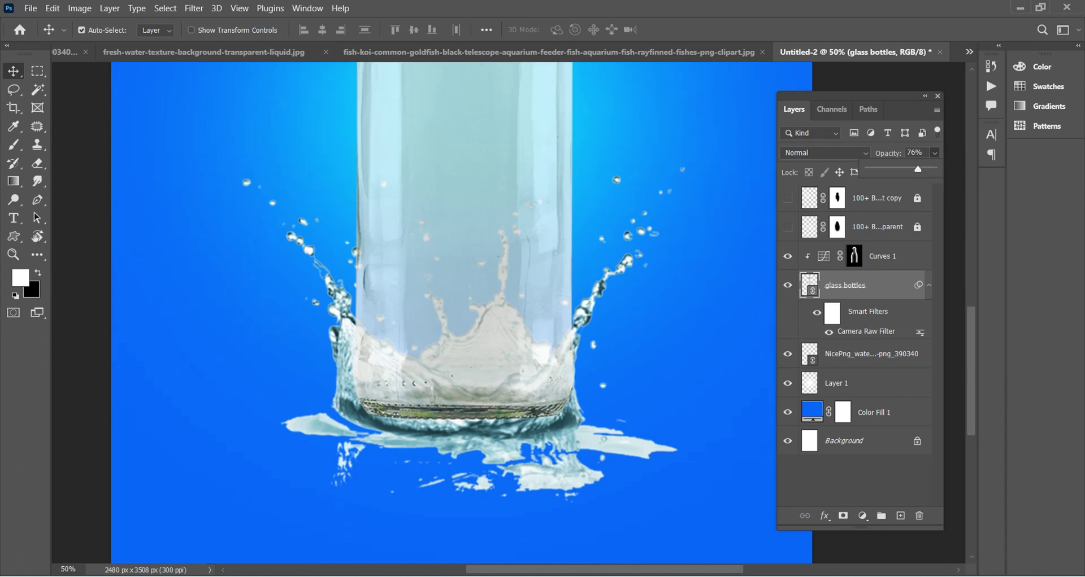
Step: Scale the crown splash up to about 96% and zoom in to check it
key(alt+bracketleft)
key(ctrl+t)
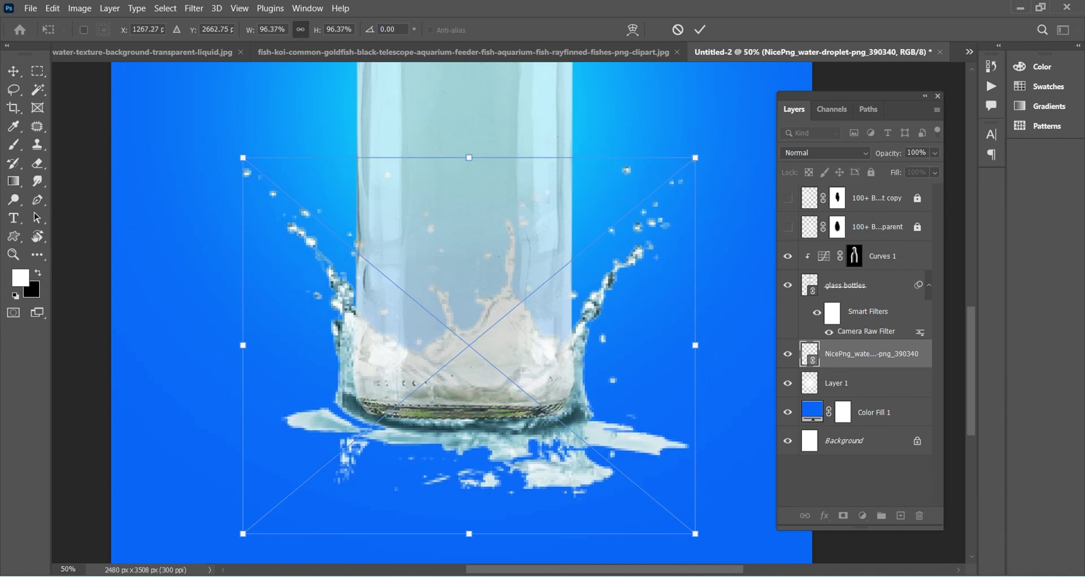
drag(525, 331, 525, 338)
key(Return)
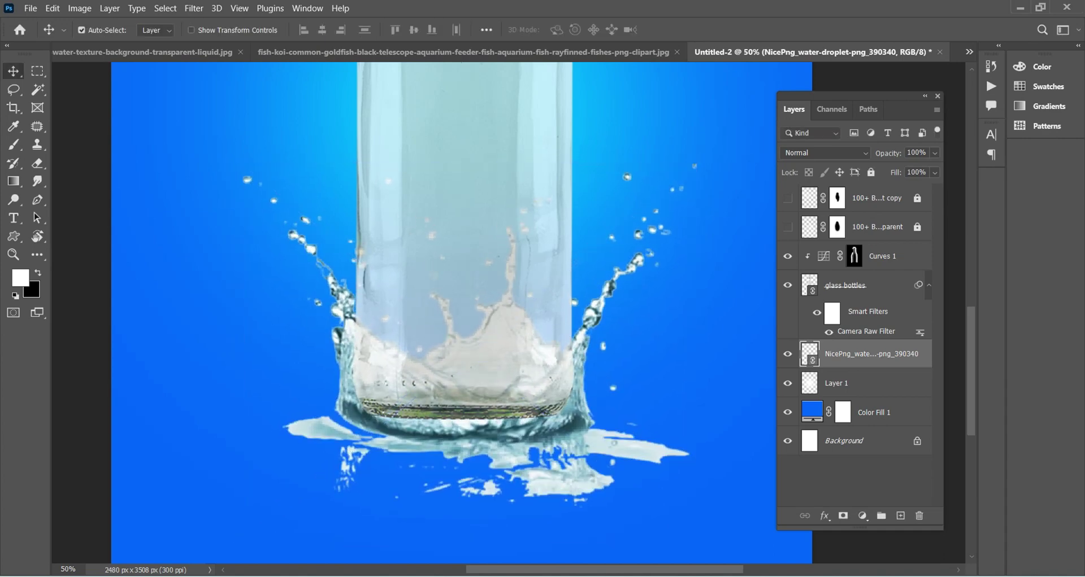
key(ctrl+plus)
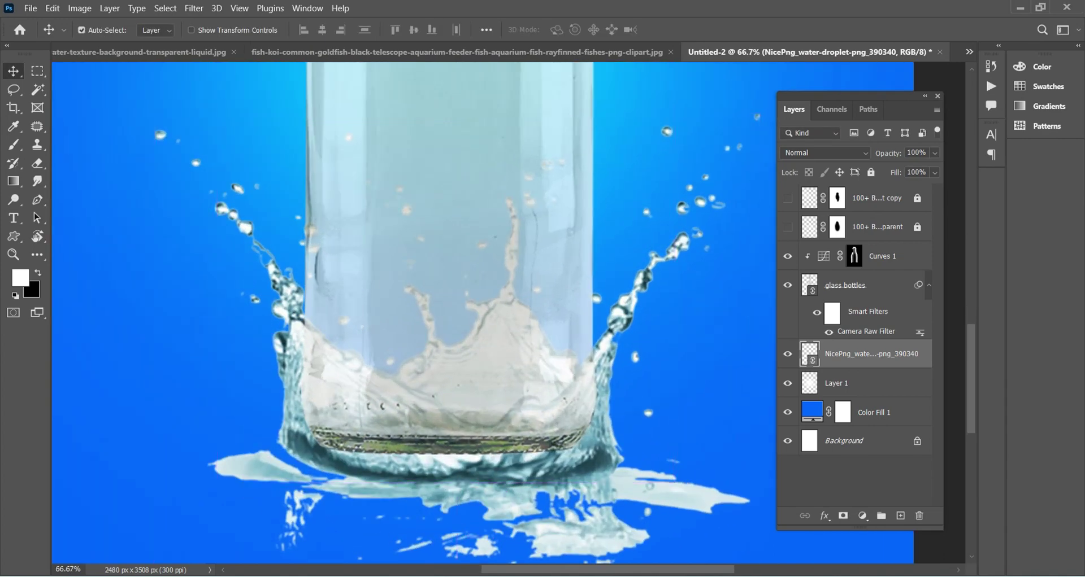
key(alt+bracketright)
Step: Trace a Pen path along the splash crest over its central peak
key(p)
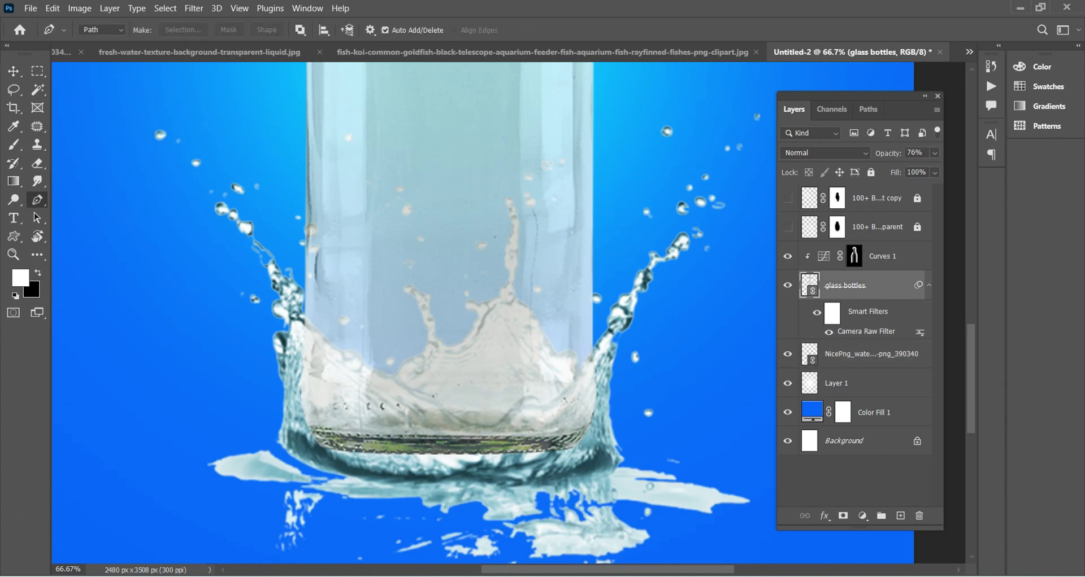
click(301, 313)
click(332, 343)
click(366, 363)
click(395, 371)
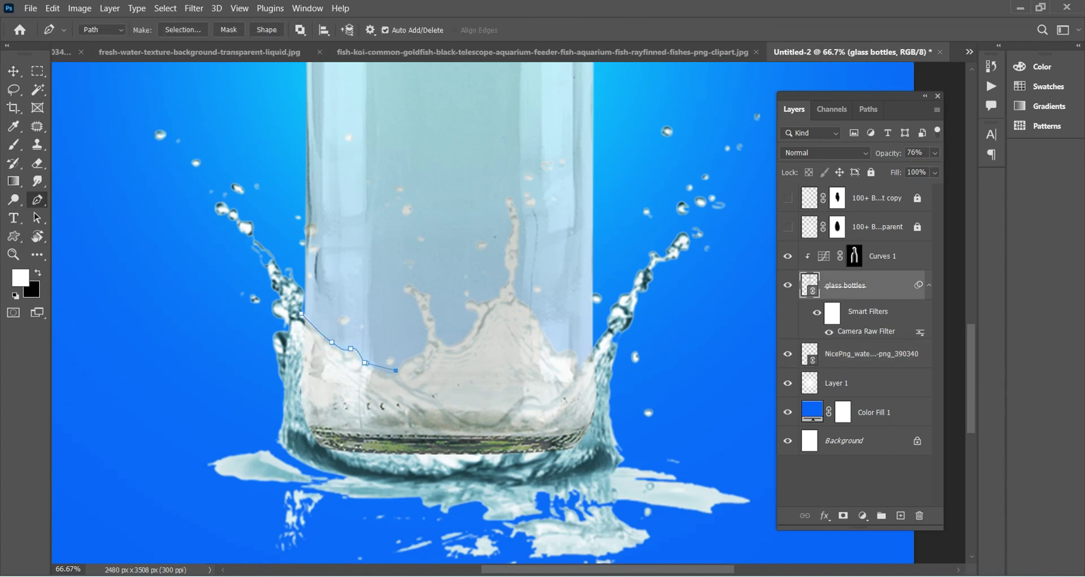
key(ctrl+z)
click(398, 366)
drag(423, 350, 426, 343)
click(448, 343)
mouse_move(478, 315)
mouse_down()
mouse_move(479, 298)
mouse_move(545, 322)
mouse_up()
Step: Continue the path down the splash's right side, around the glass base, and close it
click(554, 350)
click(577, 361)
drag(589, 355, 592, 343)
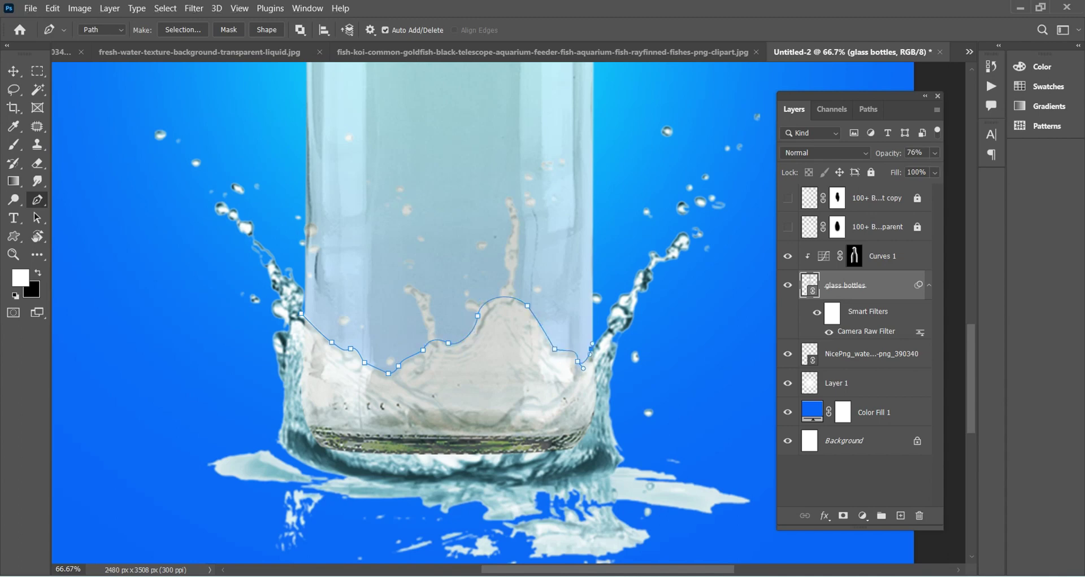
click(609, 368)
click(621, 408)
click(598, 452)
click(345, 475)
click(301, 314)
Step: Add a glass bottles mask and fill the path's selection with background colour to hide the base
click(843, 516)
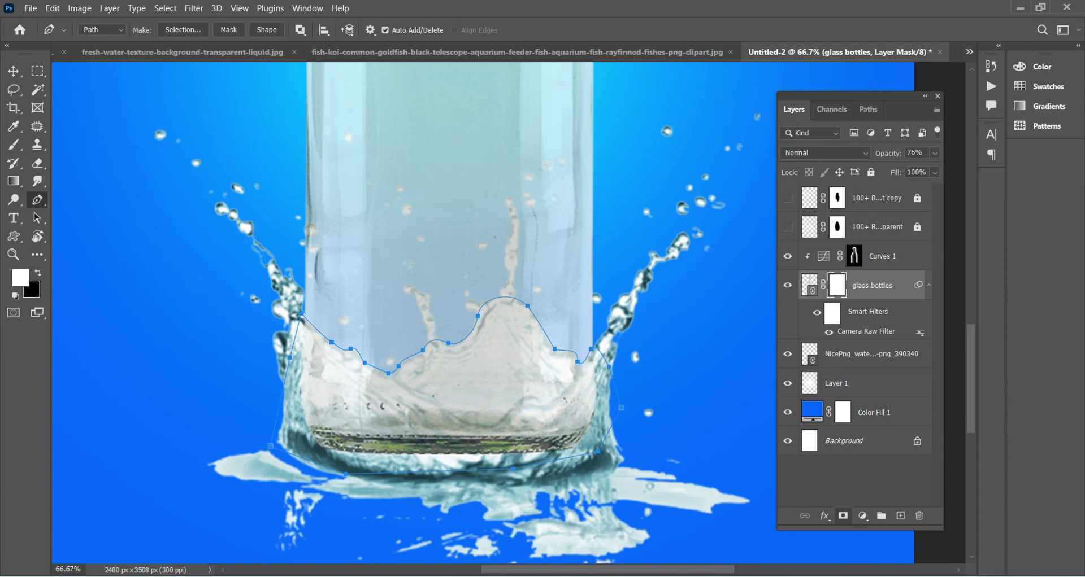
right_click(466, 382)
click(492, 125)
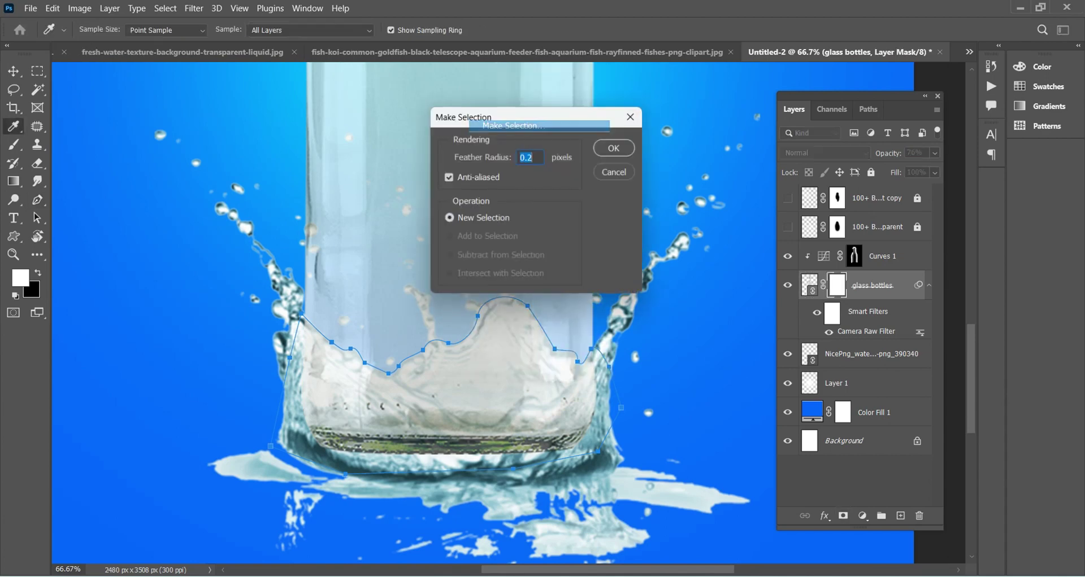
key(Return)
key(m)
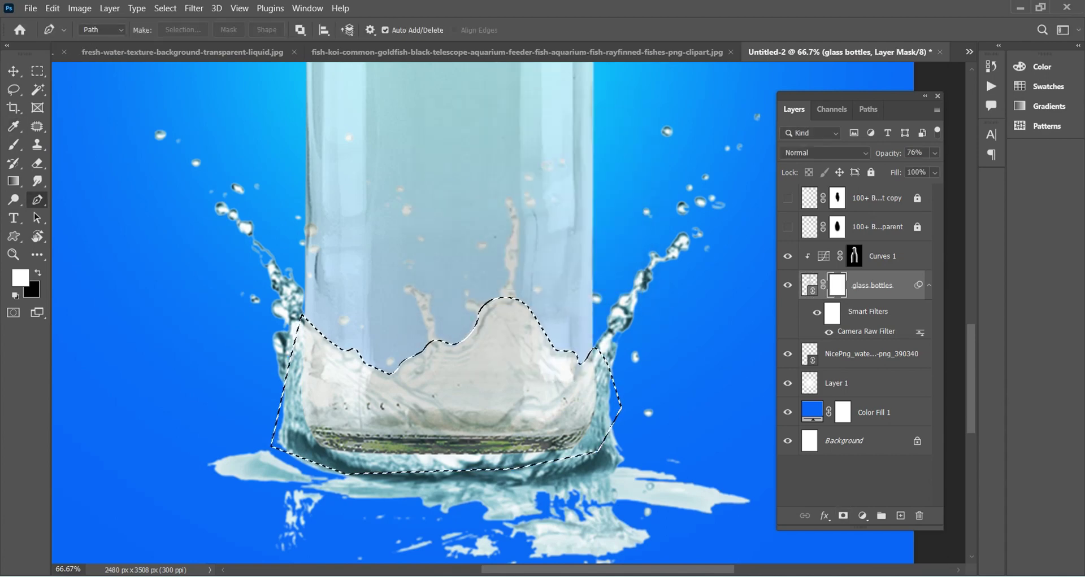
right_click(504, 107)
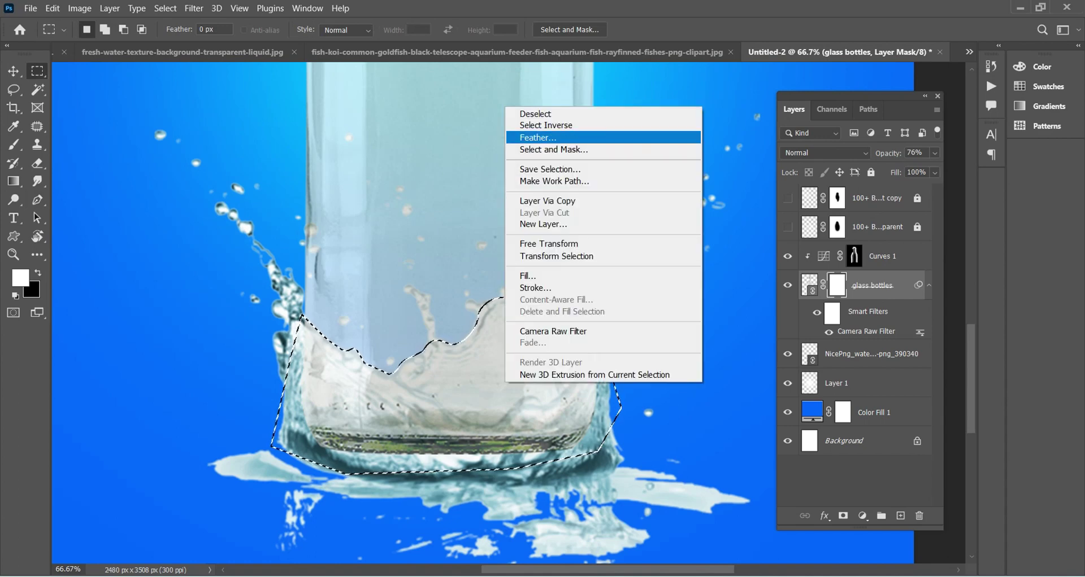
click(528, 275)
click(546, 134)
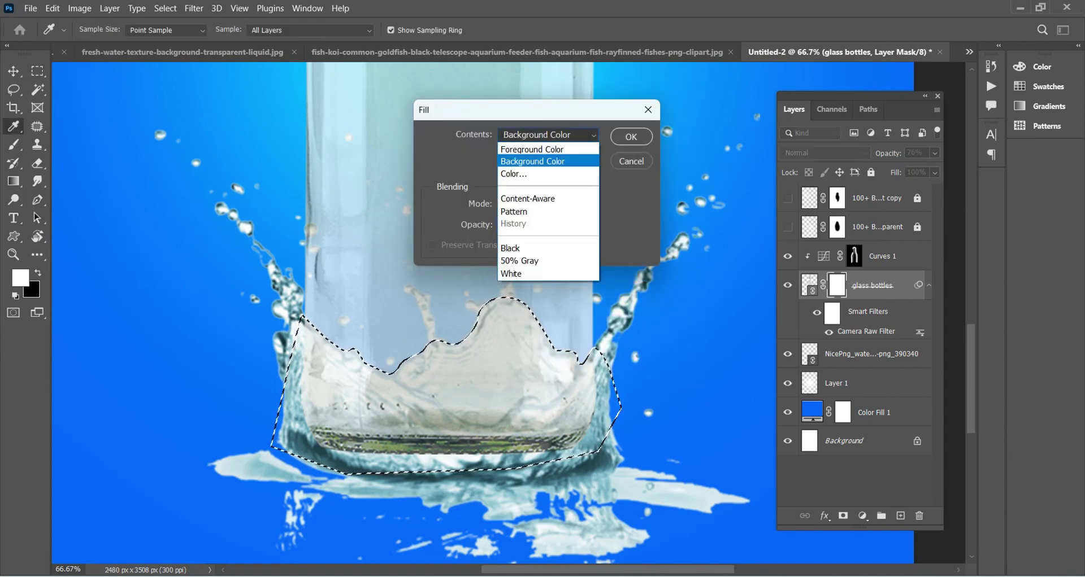
click(532, 161)
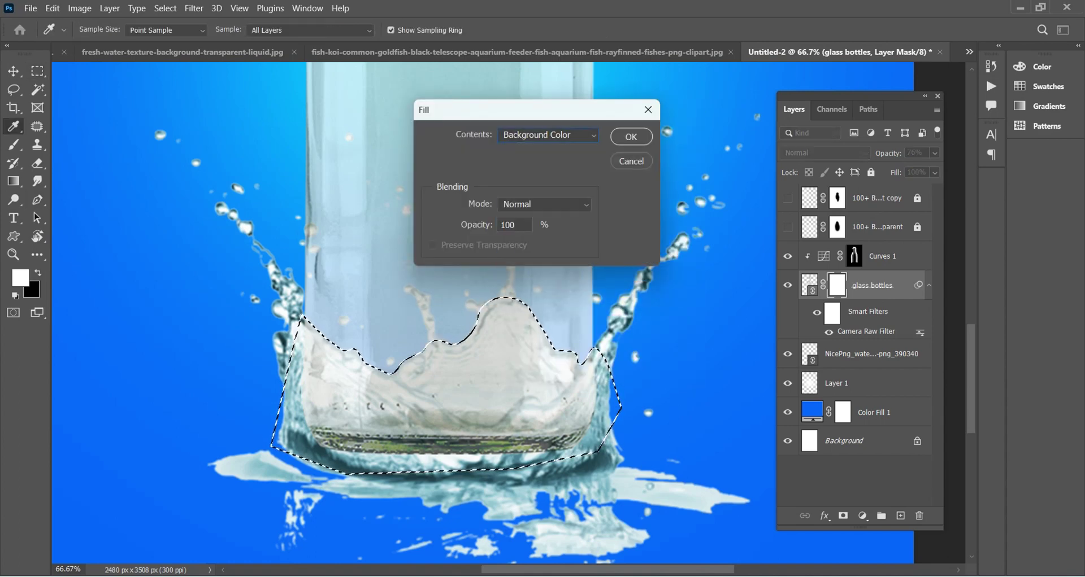
click(631, 136)
key(ctrl+d)
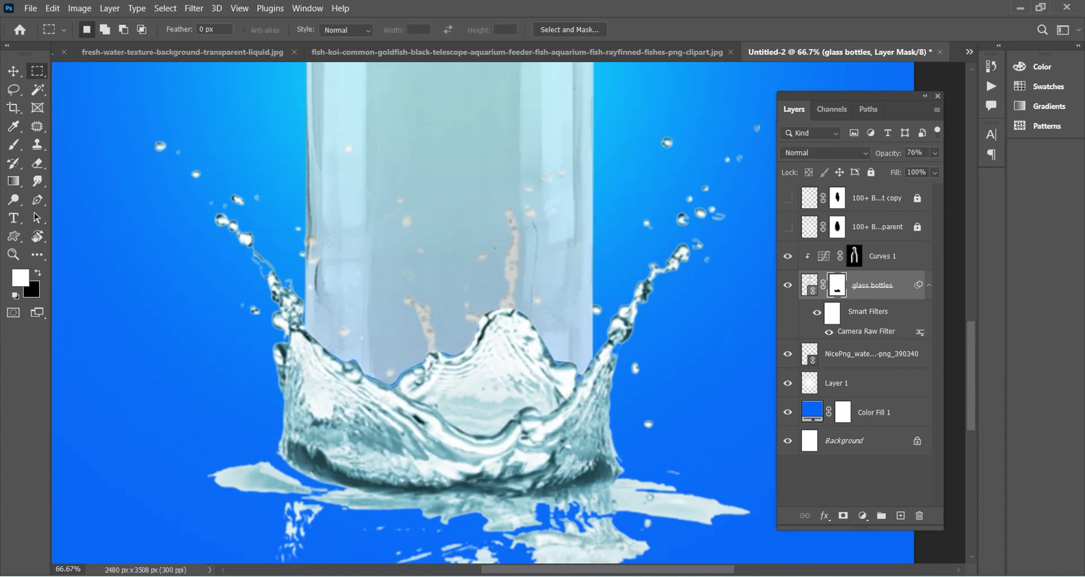
Step: Zoom to 100%, load the glass bottles mask as a selection and pick a smaller brush
key(ctrl+1)
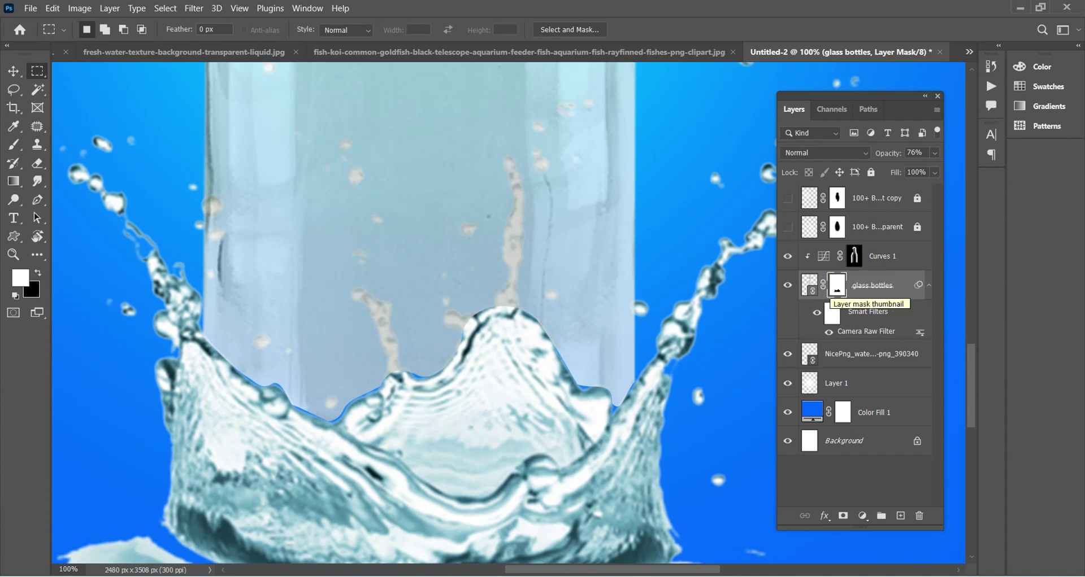
ctrl+click(836, 288)
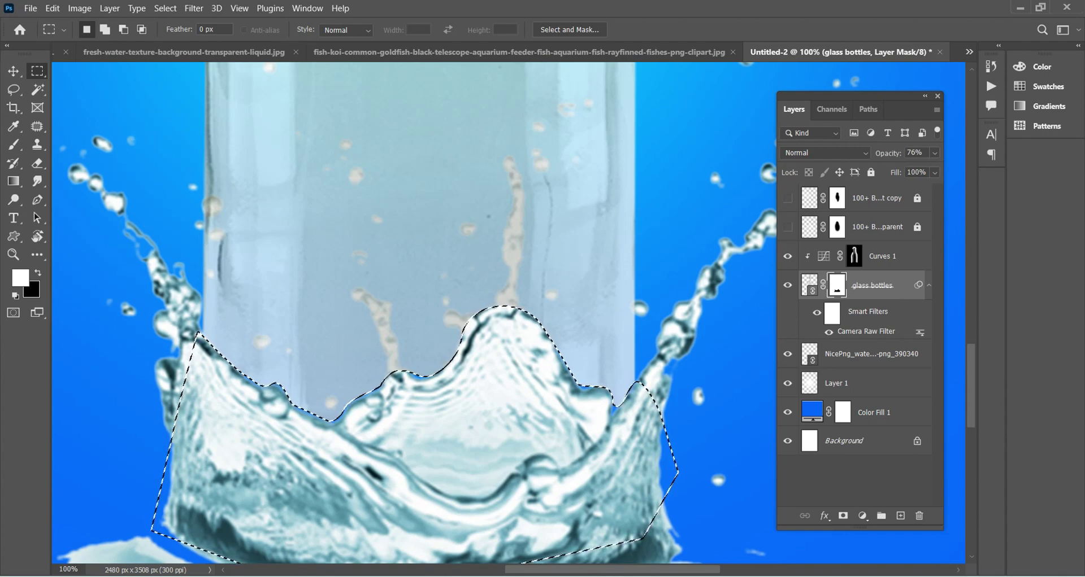
key(b)
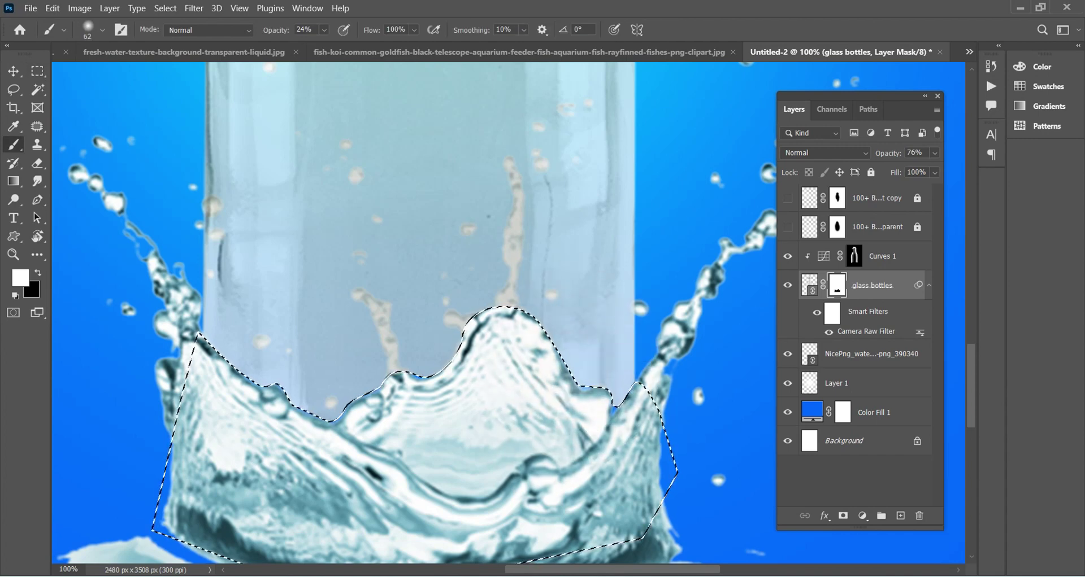
key(bracketleft)
key(bracketleft)
key(bracketleft)
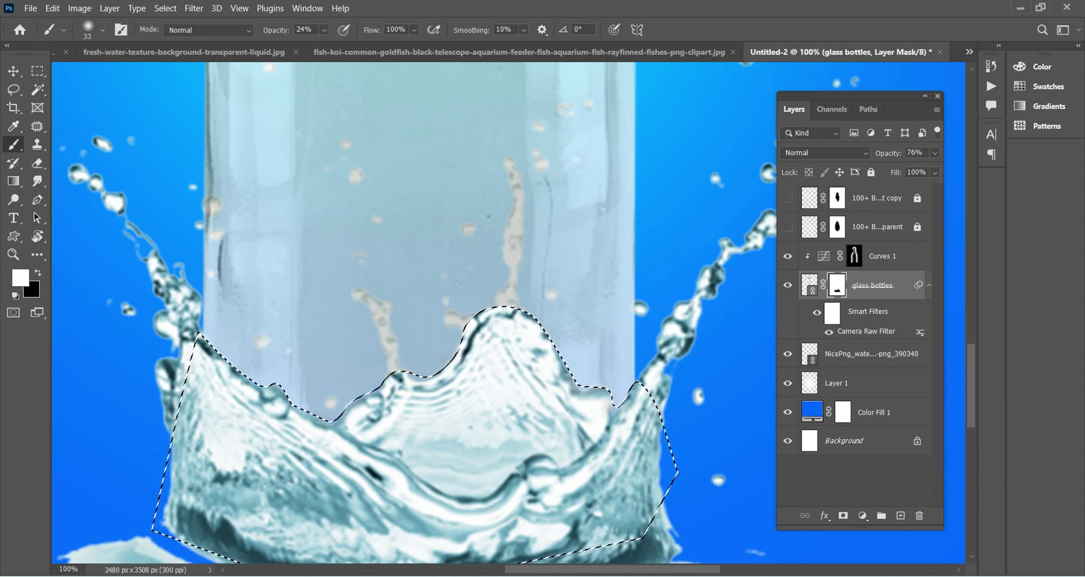
key(ctrl+d)
scroll(457, 313, down, 1)
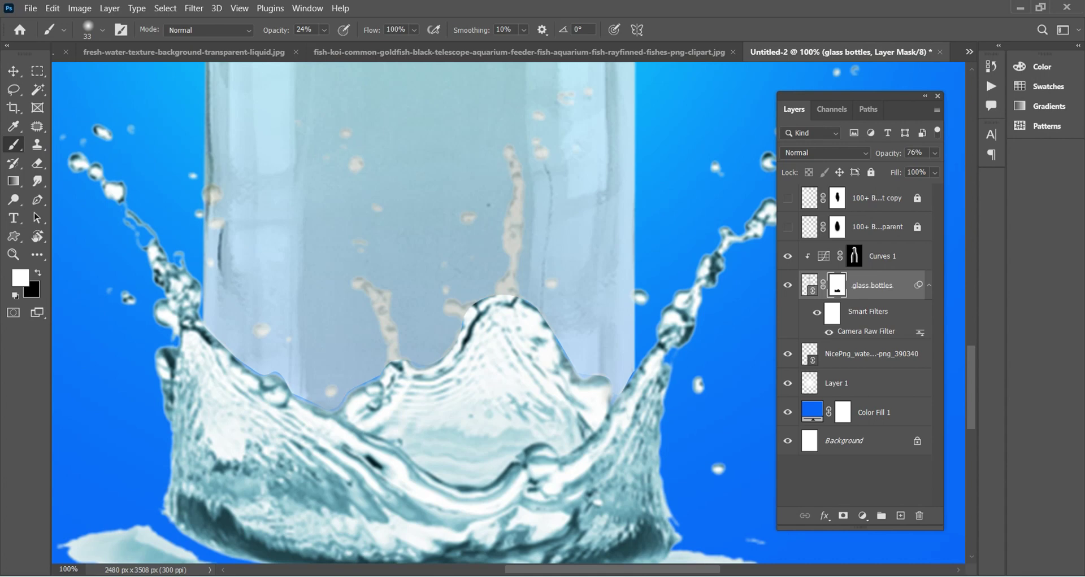
Step: Paint the glass mask at full brush opacity inside the restored splash selection
key(0)
key(ctrl+shift+d)
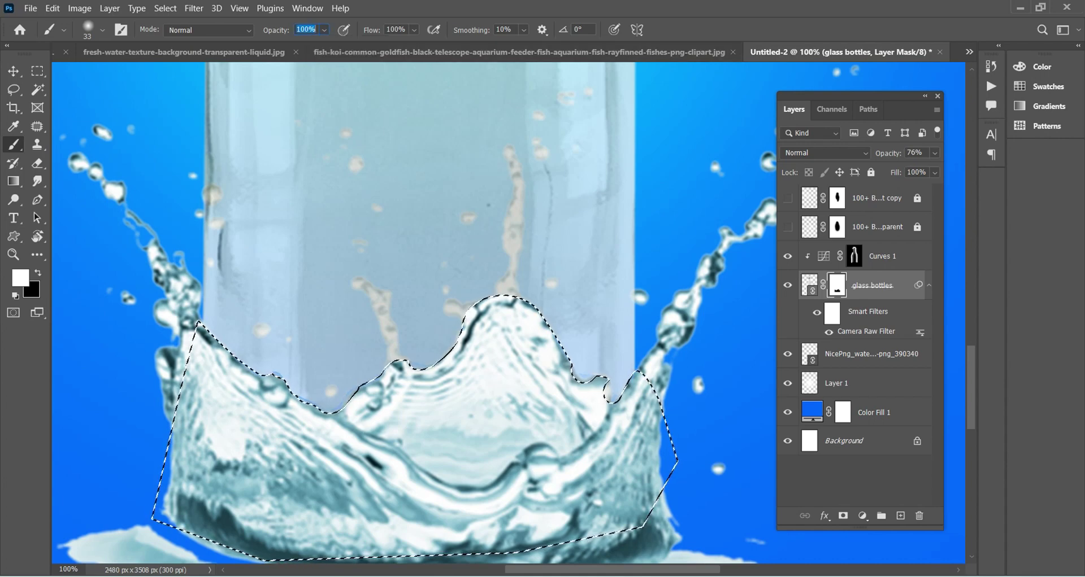
key(Return)
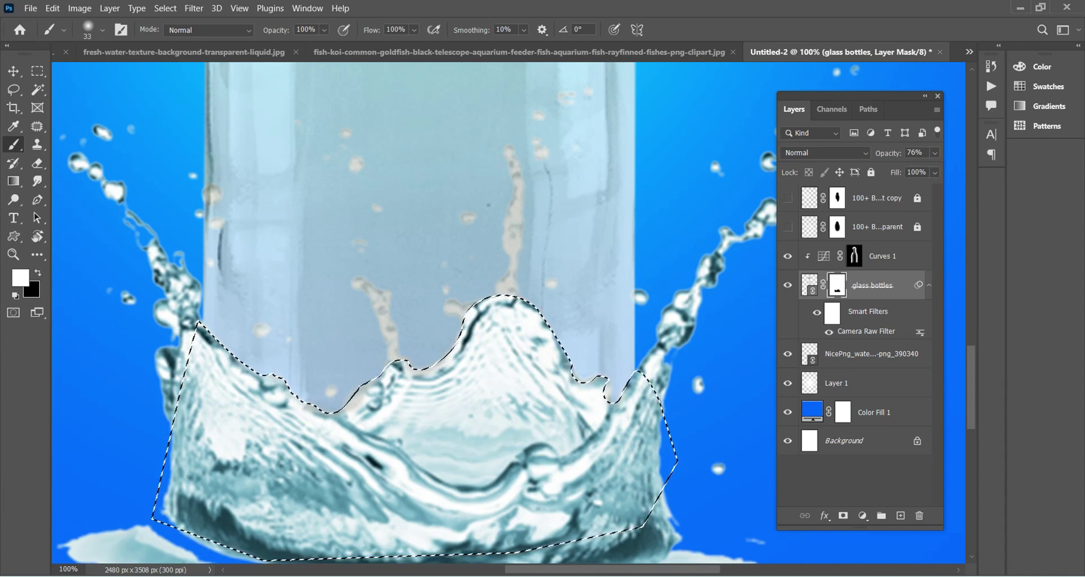
scroll(514, 288, up, 3)
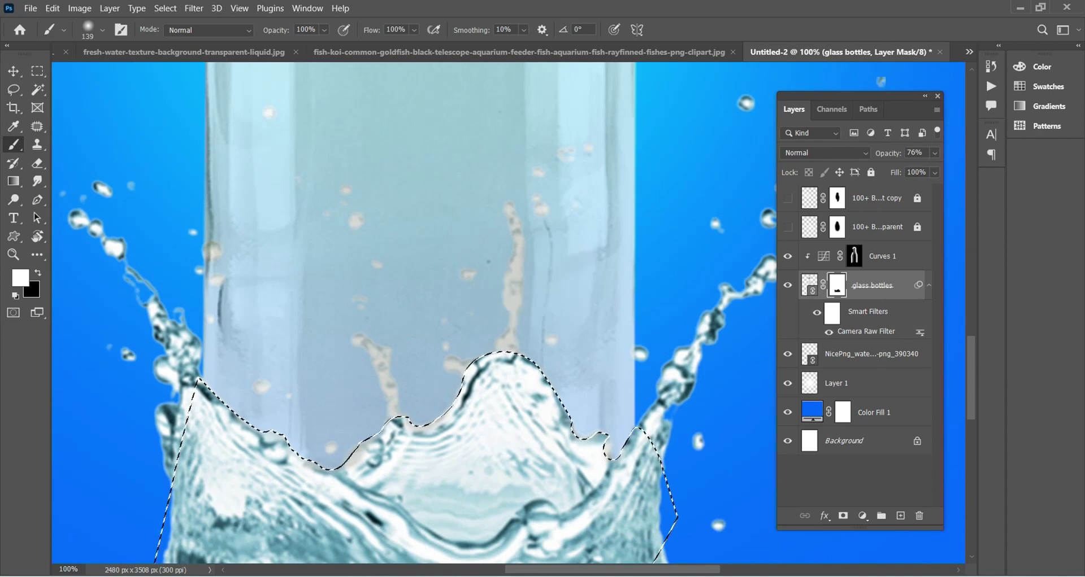
scroll(514, 313, down, 3)
key(ctrl+d)
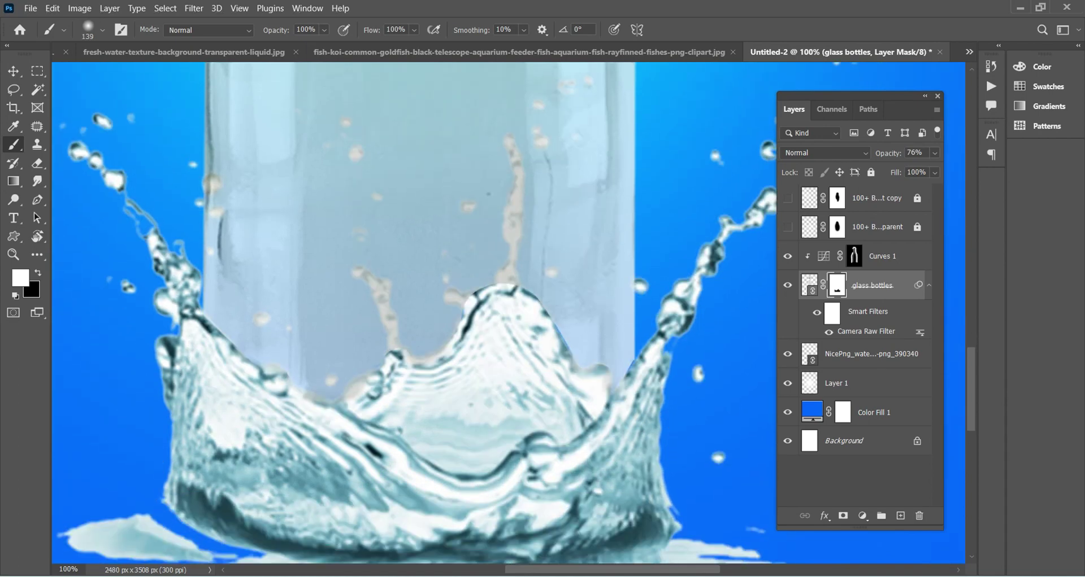
key(ctrl+shift+d)
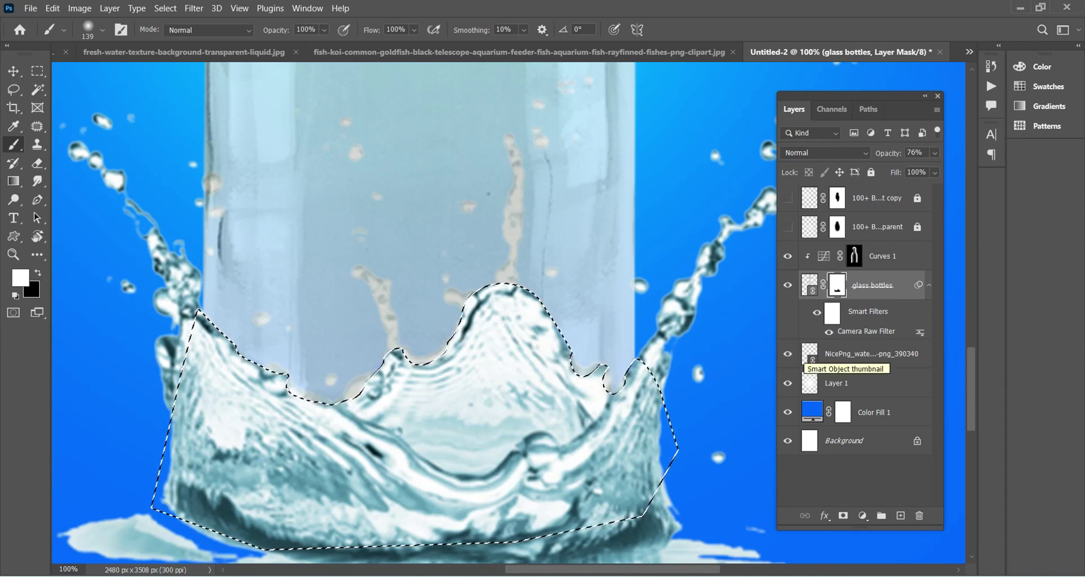
key(ctrl+d)
scroll(509, 313, down, 2)
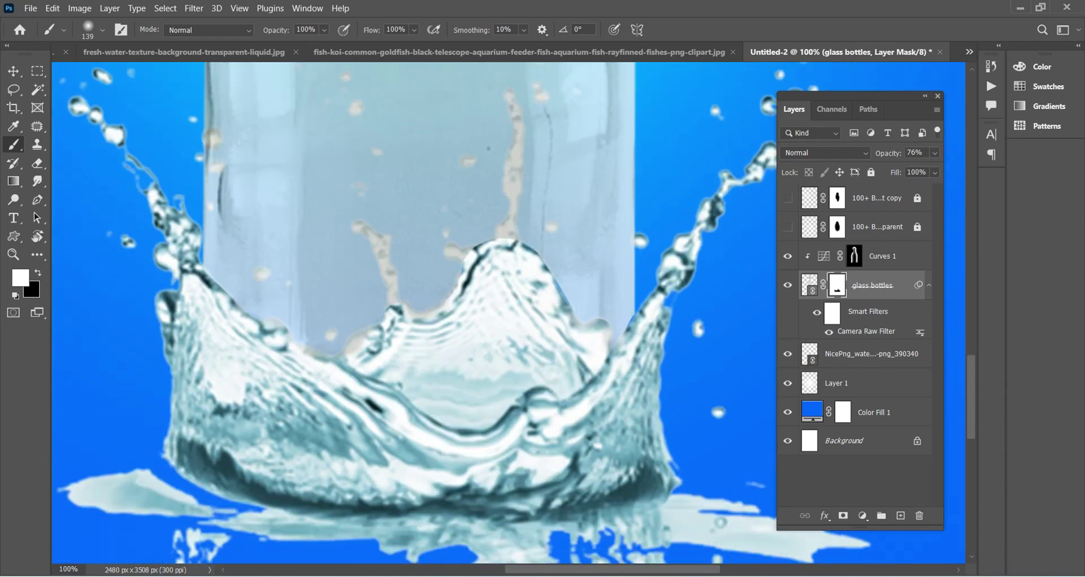
Step: Add a mask to the water splash and paint out droplets inside the glass in black
click(870, 353)
click(843, 516)
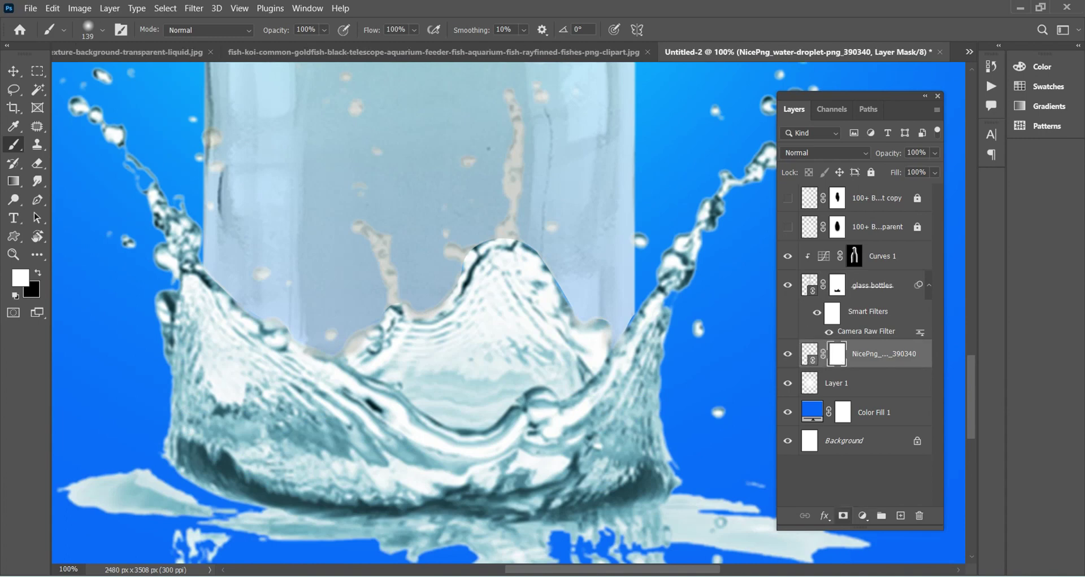
scroll(508, 313, up, 3)
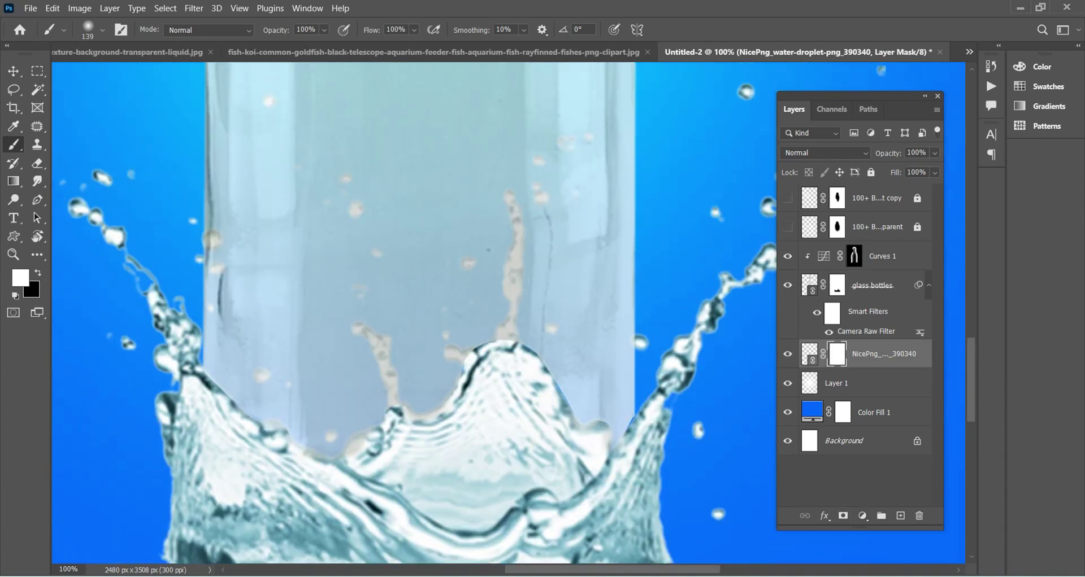
key(ctrl+shift+d)
key(x)
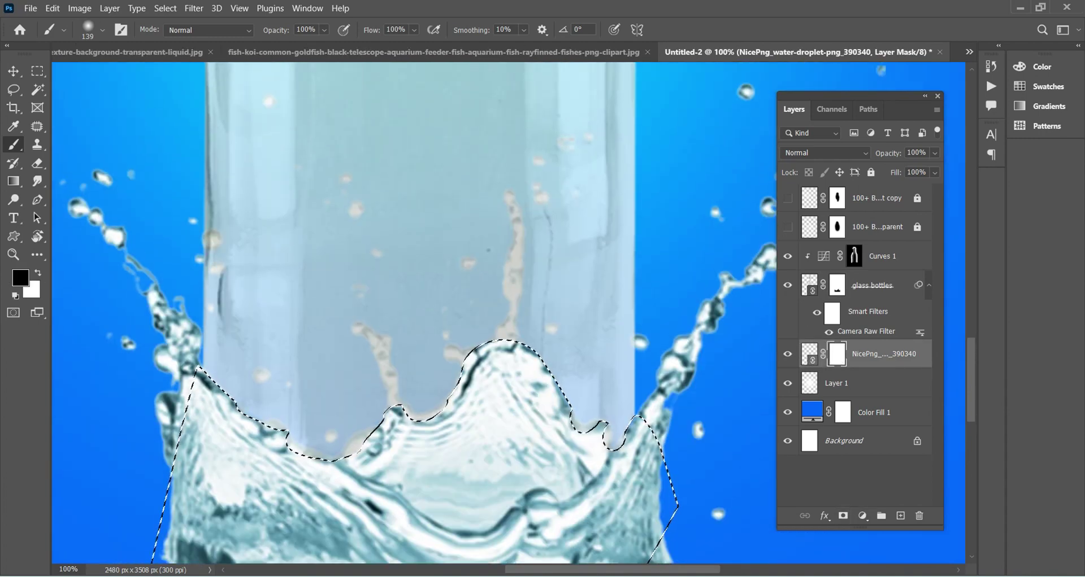
drag(508, 277, 373, 339)
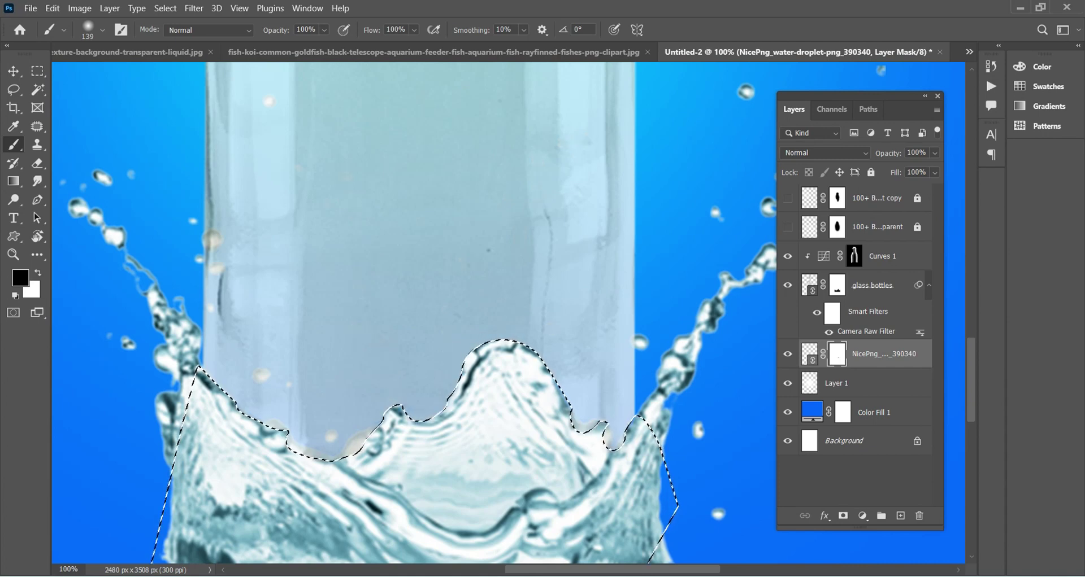
drag(277, 426, 333, 438)
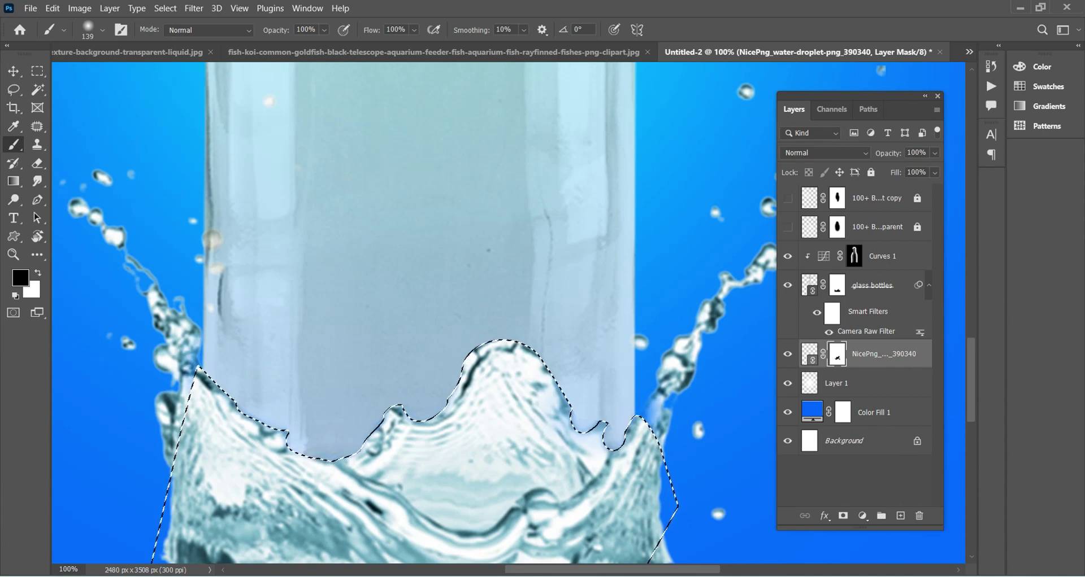
scroll(508, 310, down, 3)
key(ctrl+d)
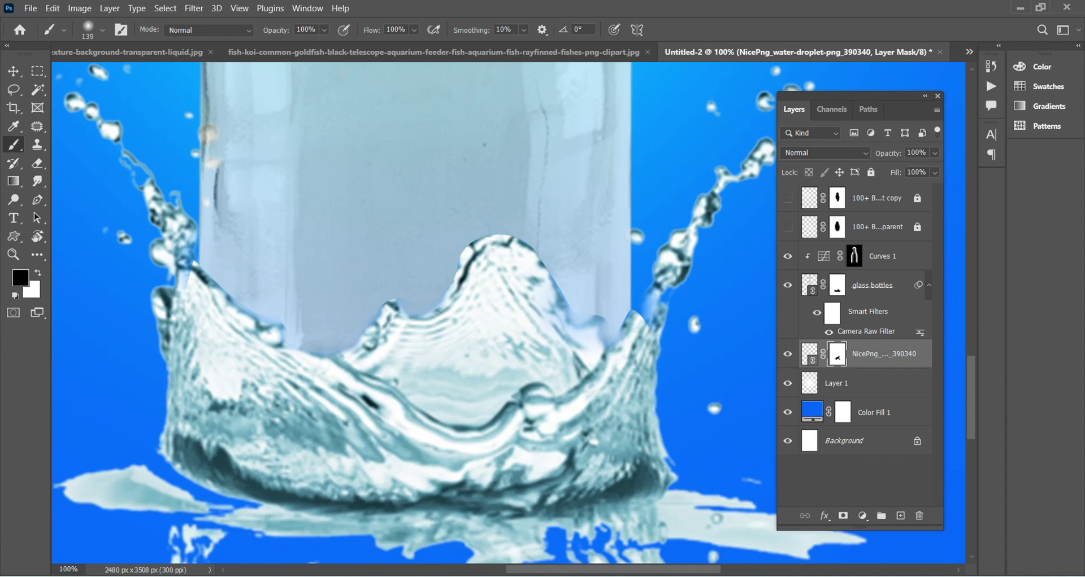
Step: With a smaller white brush, reveal more water along the splash edge beside the glass
key(x)
key(bracketleft)
key(bracketleft)
drag(564, 331, 603, 333)
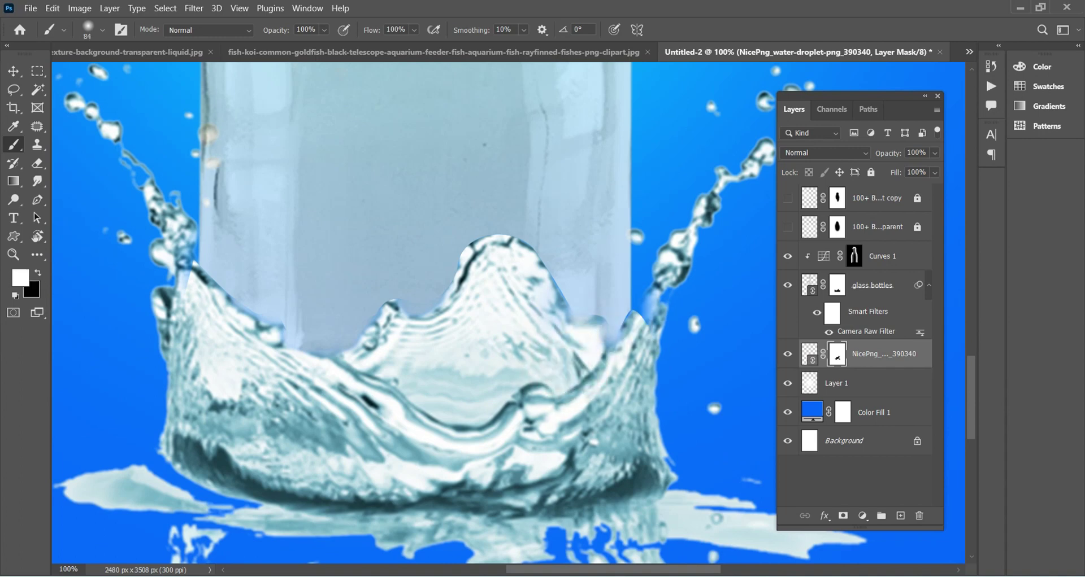
drag(539, 294, 560, 319)
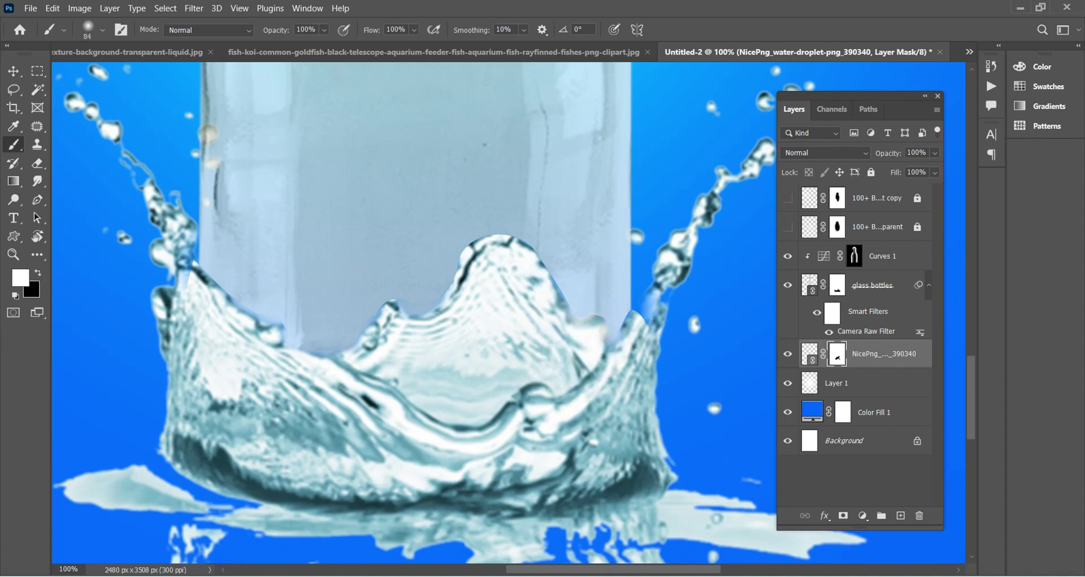
drag(645, 319, 642, 306)
mouse_move(443, 295)
mouse_down()
mouse_move(376, 319)
mouse_move(350, 348)
mouse_move(288, 346)
mouse_up()
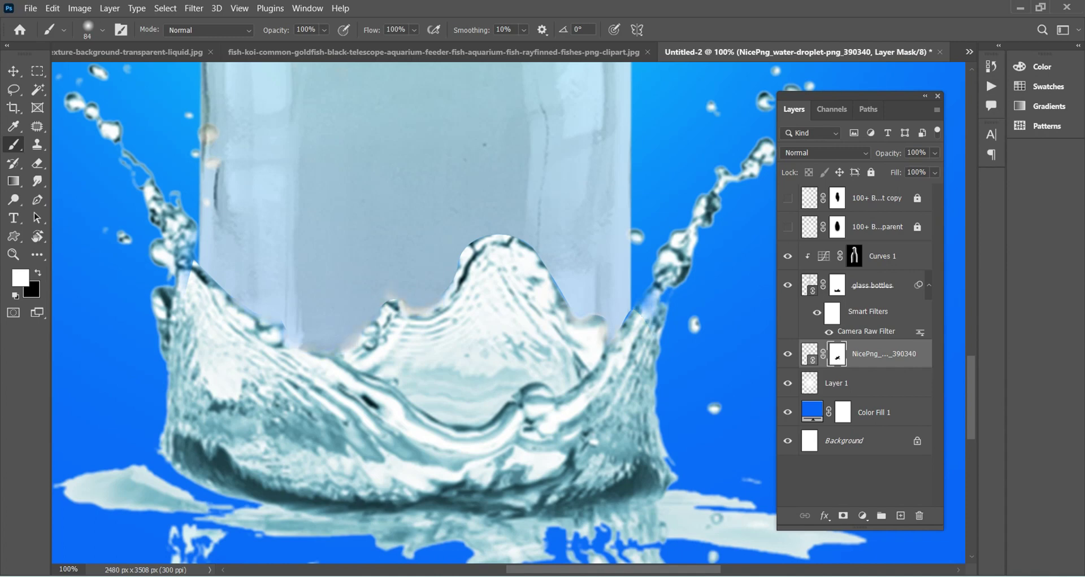
drag(185, 271, 185, 291)
scroll(413, 313, up, 3)
key(alt+bracketright)
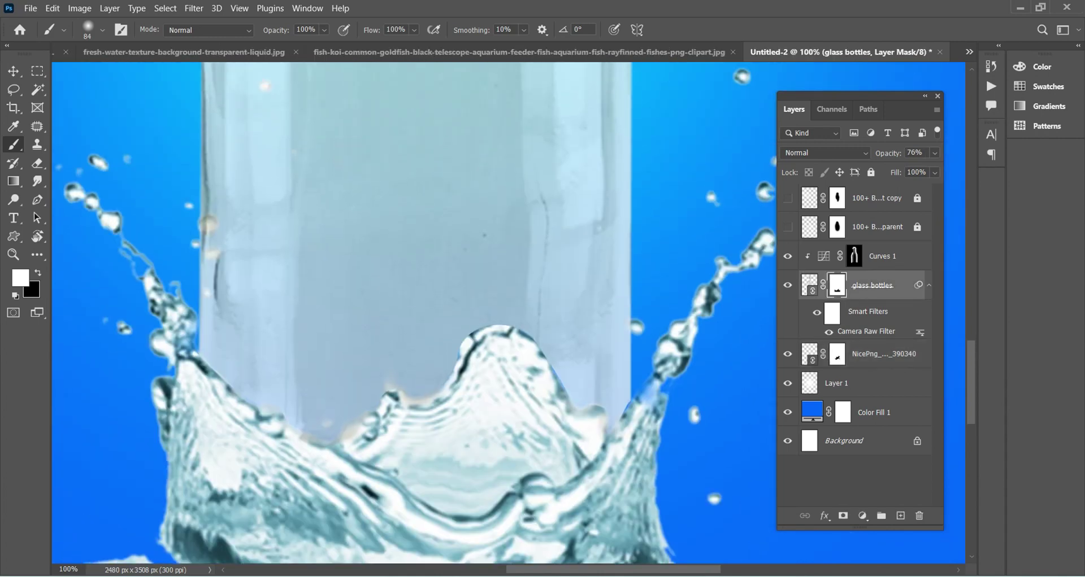
key(x)
click(398, 363)
key(ctrl+z)
key(x)
key(ctrl+minus)
key(ctrl+minus)
key(ctrl+minus)
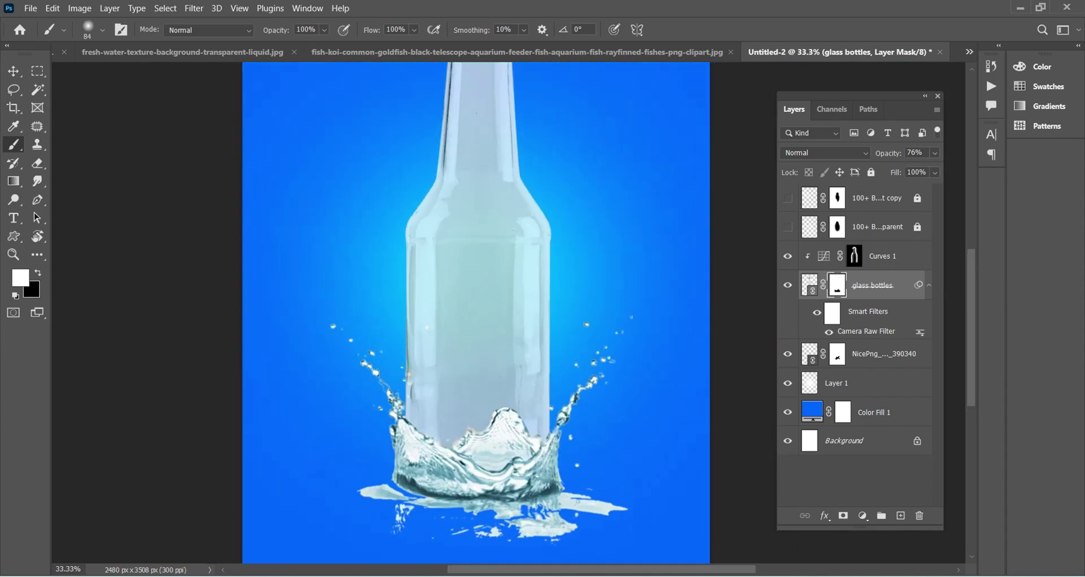
scroll(476, 311, down, 1)
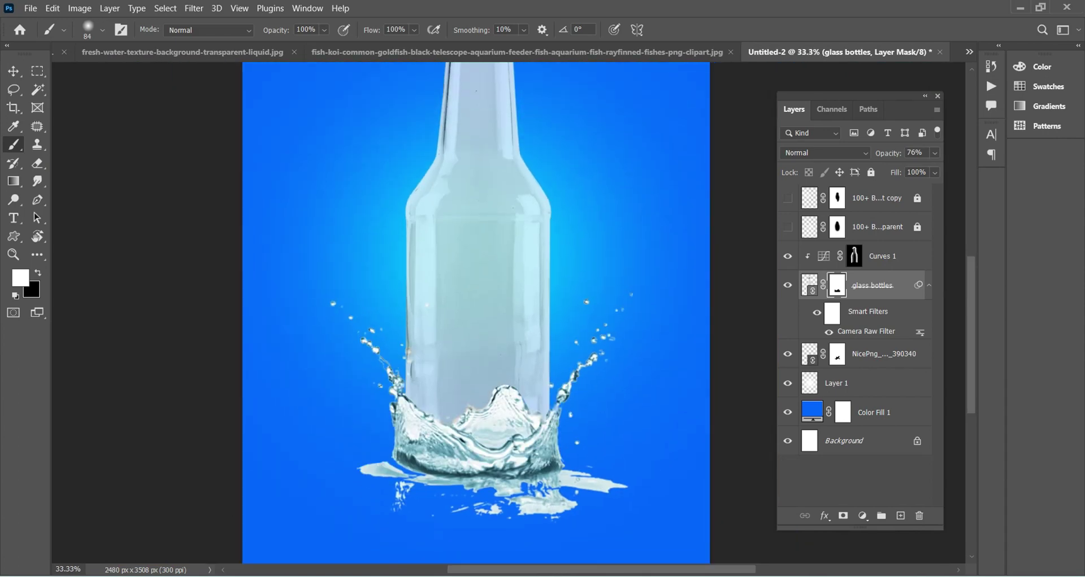
key(ctrl+plus)
key(ctrl+plus)
scroll(475, 310, down, 3)
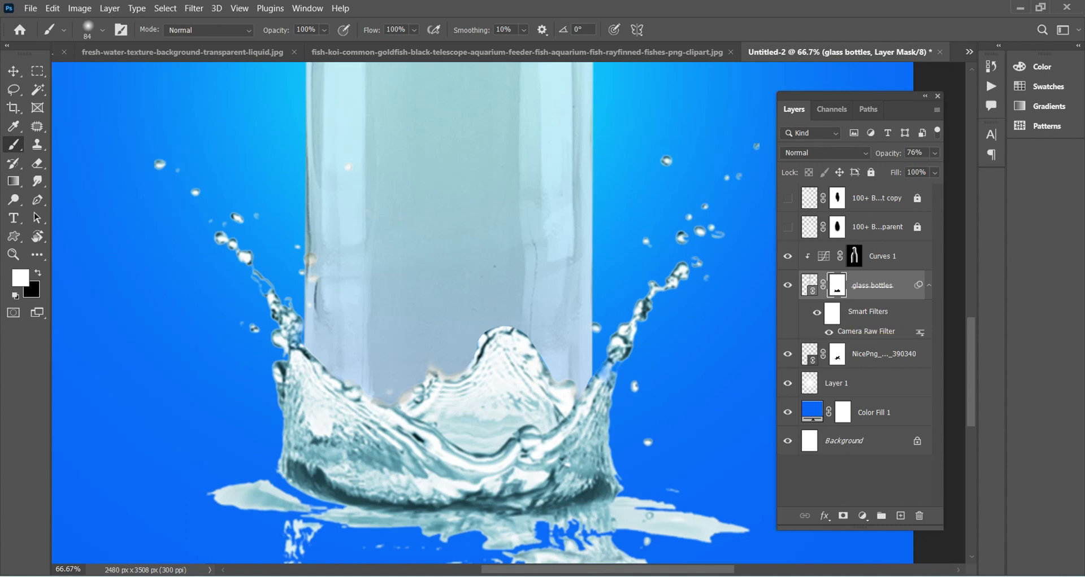
Step: On the splash mask, draw a closed pen path over the crown in front of the bottle
click(837, 354)
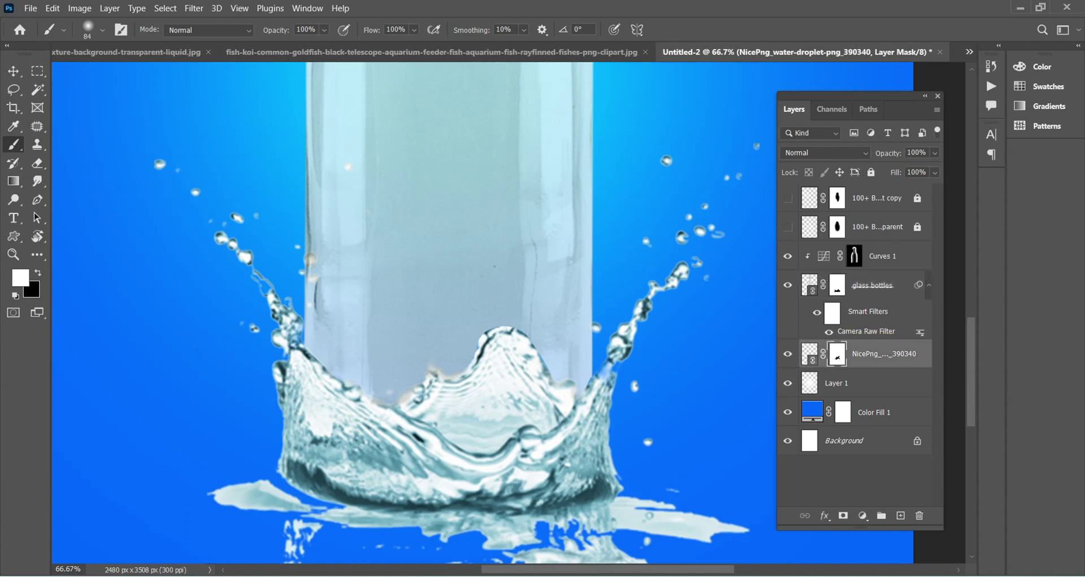
key(ctrl+z)
key(ctrl+z)
key(ctrl+z)
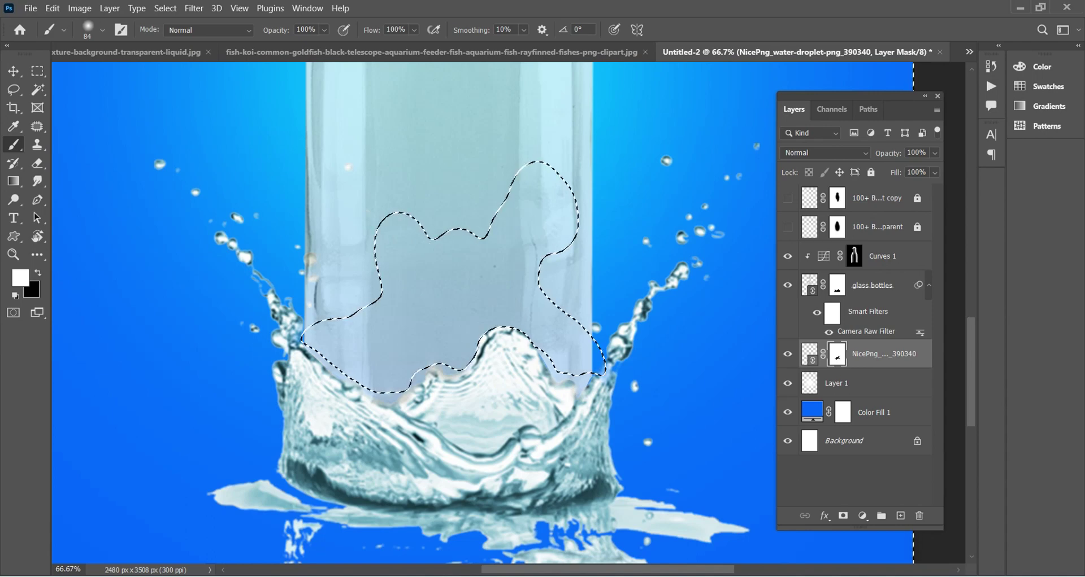
key(ctrl+d)
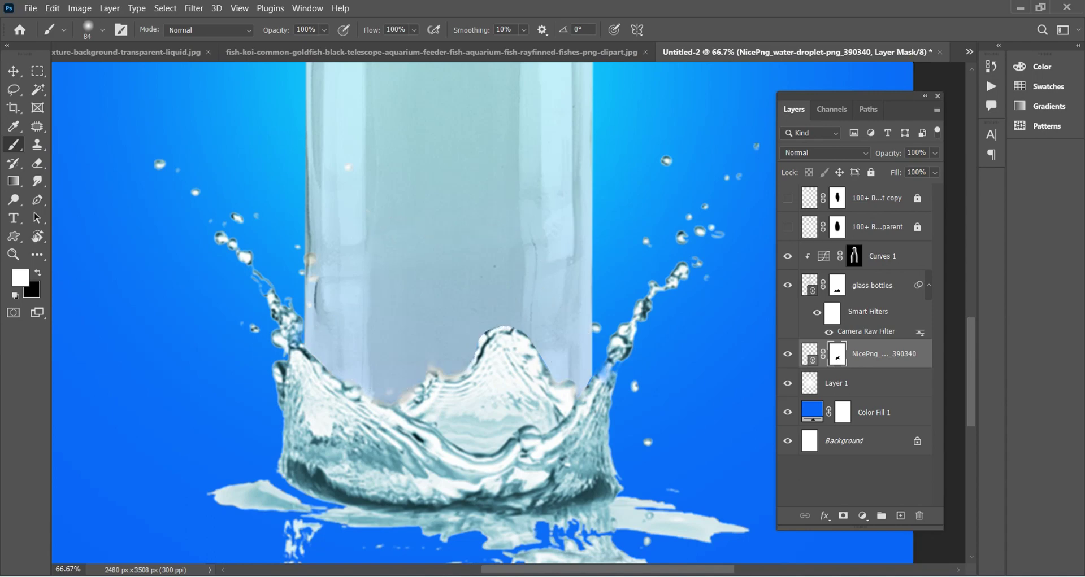
click(38, 200)
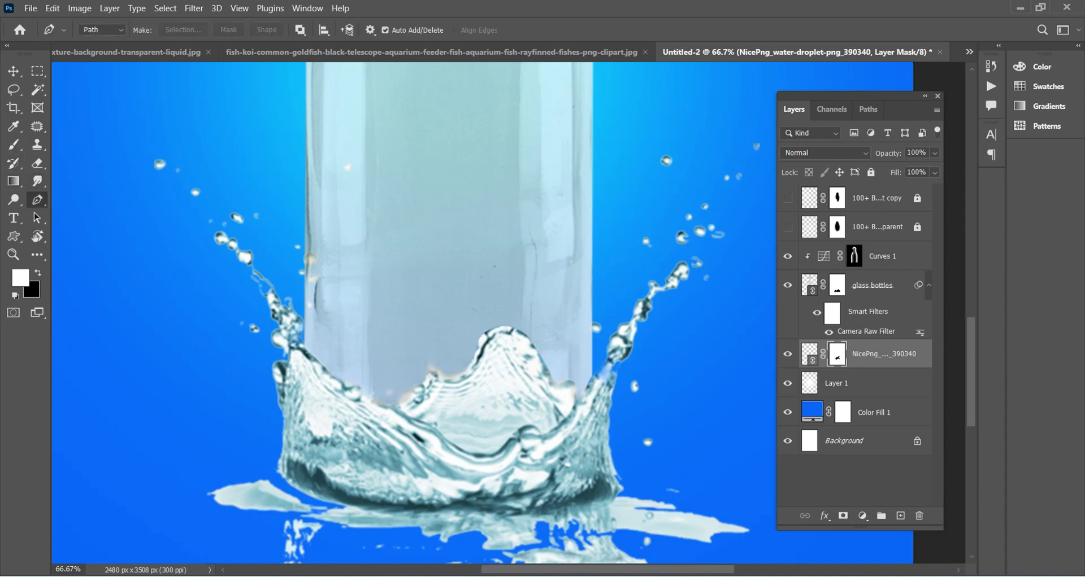
click(366, 393)
click(402, 411)
mouse_move(462, 448)
mouse_down()
mouse_move(481, 458)
mouse_move(512, 433)
mouse_move(554, 447)
mouse_up()
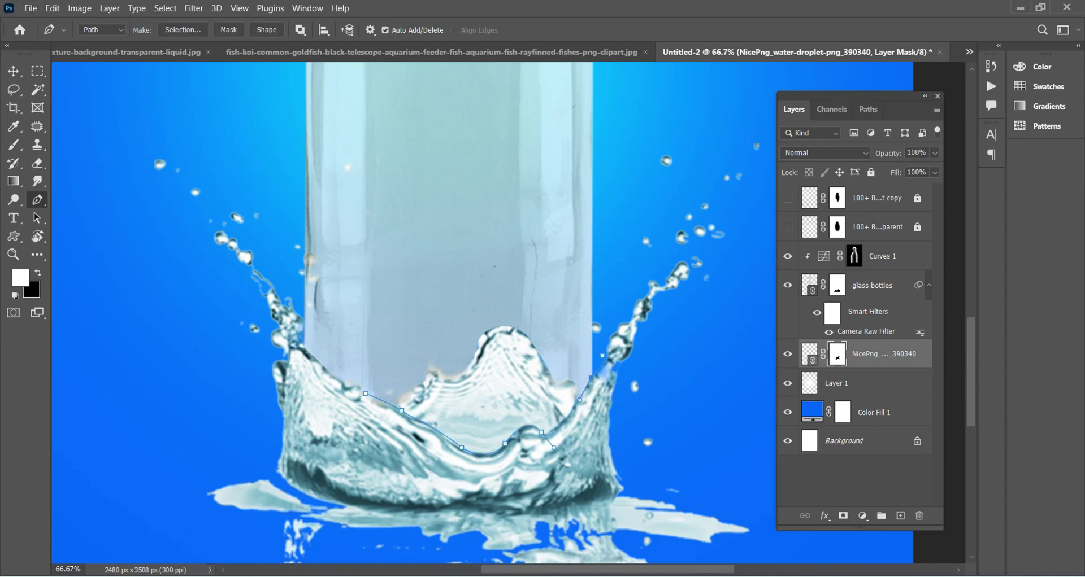
drag(591, 375, 602, 343)
click(550, 300)
click(483, 270)
click(400, 311)
click(366, 393)
Step: Convert the path to a selection and fill it with the background colour on the splash mask
right_click(498, 371)
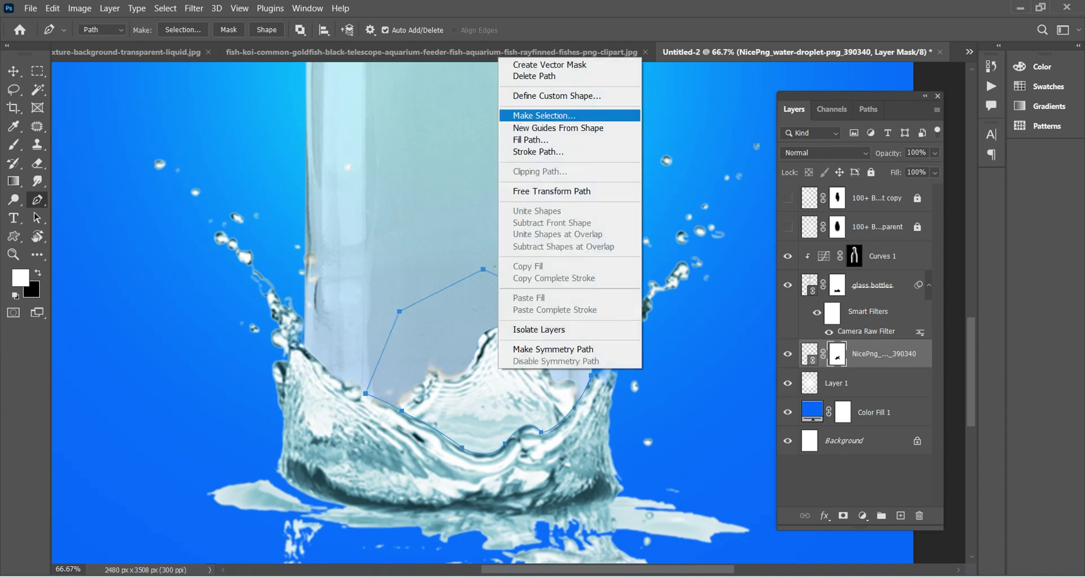
click(544, 115)
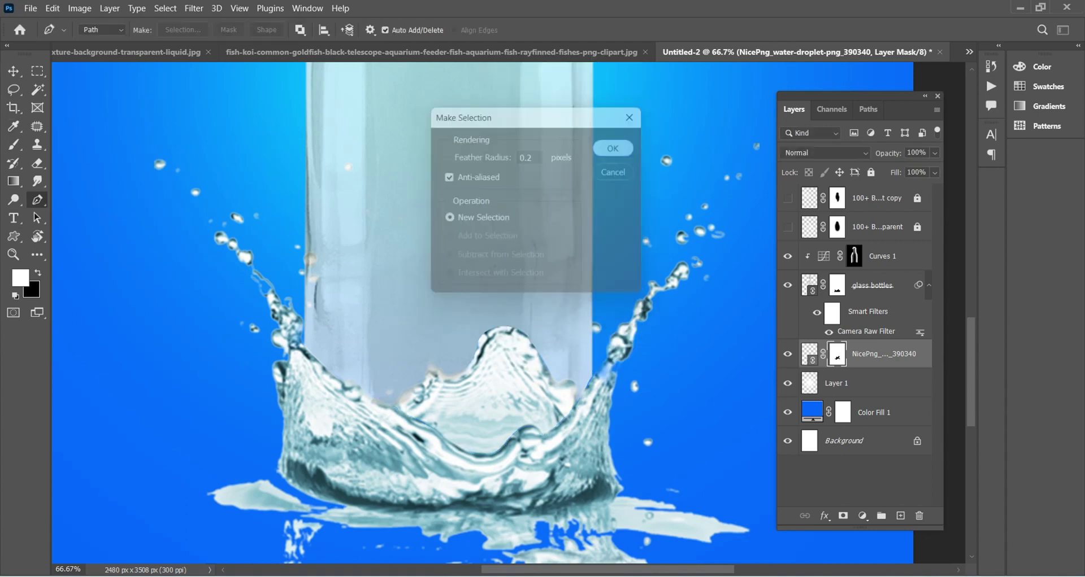
key(Return)
key(m)
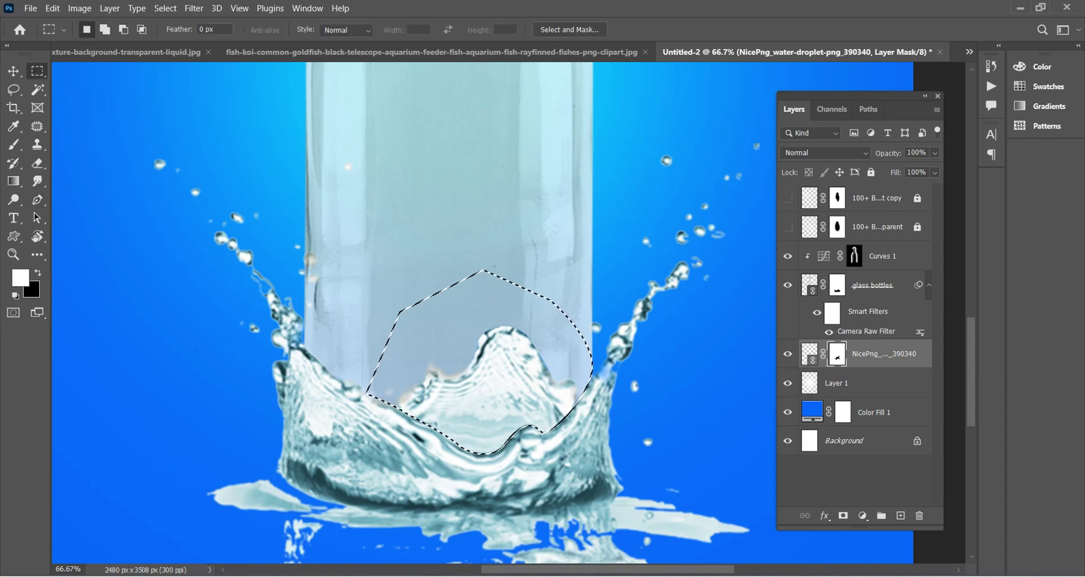
right_click(497, 104)
click(542, 254)
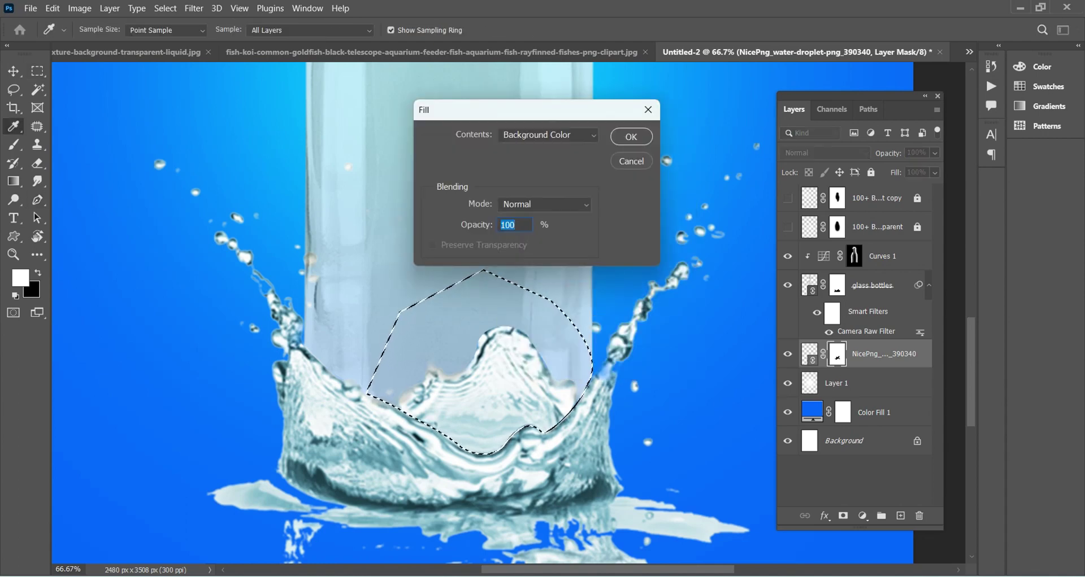
key(Return)
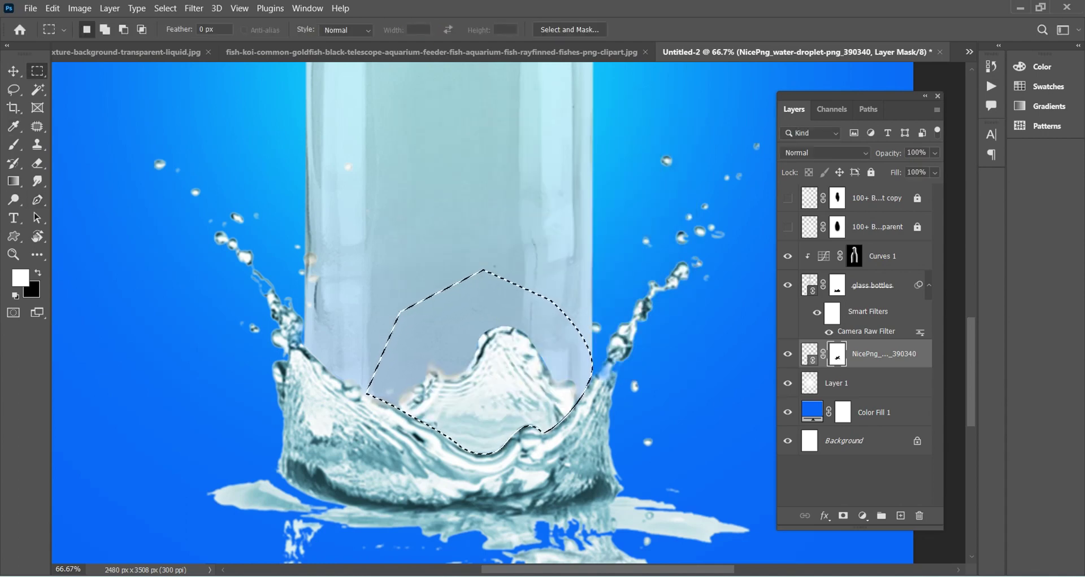
Step: Paint black on the splash mask to hide the splash inside the outlined area
key(x)
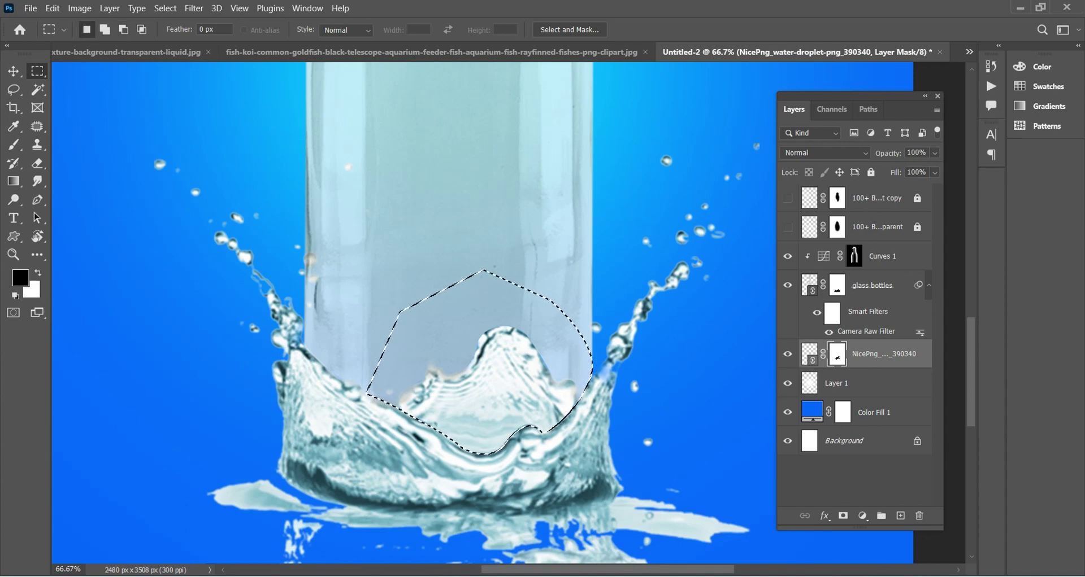
click(13, 144)
mouse_move(462, 377)
mouse_down()
mouse_move(487, 384)
mouse_move(497, 373)
mouse_move(443, 398)
mouse_move(503, 410)
mouse_move(551, 378)
mouse_move(480, 378)
mouse_move(486, 421)
mouse_move(562, 390)
mouse_up()
key(bracketright)
key(bracketright)
key(bracketright)
Step: Target the glass bottle's mask with white to restore the bottle's lower glass
click(837, 285)
key(x)
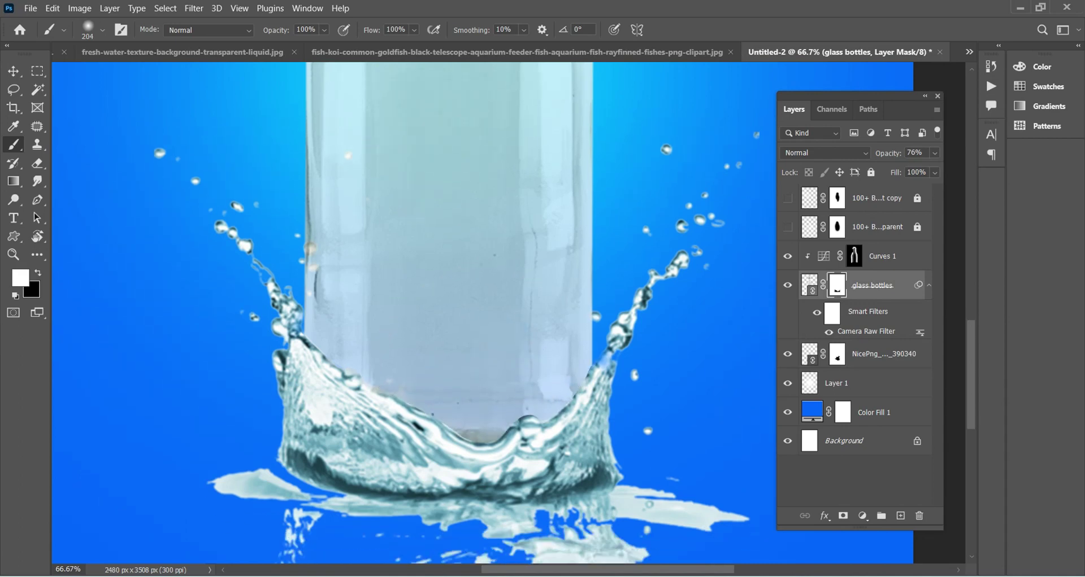
key(ctrl+minus)
key(ctrl+minus)
key(ctrl+minus)
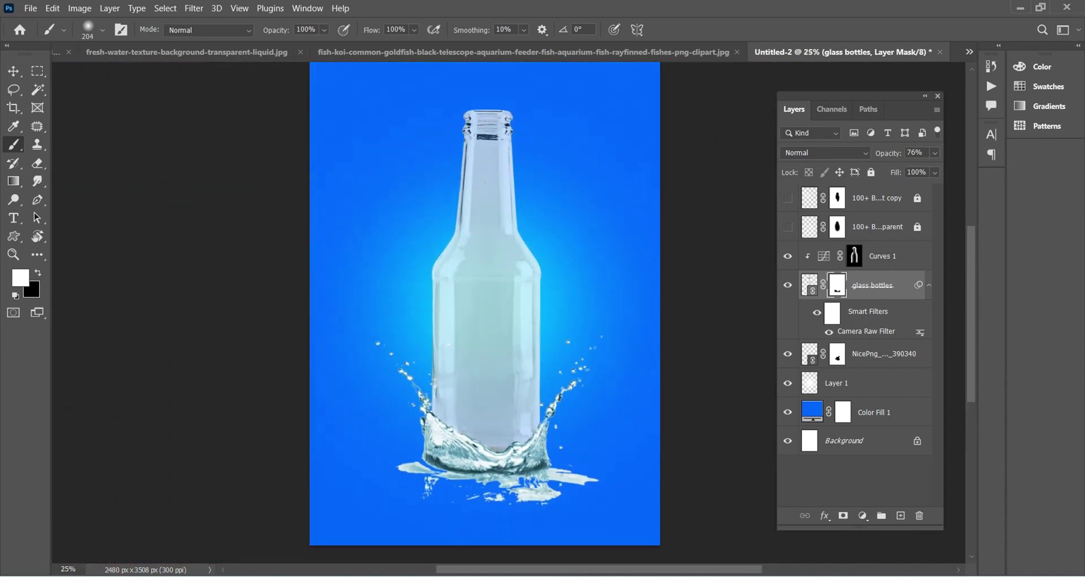
key(ctrl+plus)
key(ctrl+plus)
key(ctrl+plus)
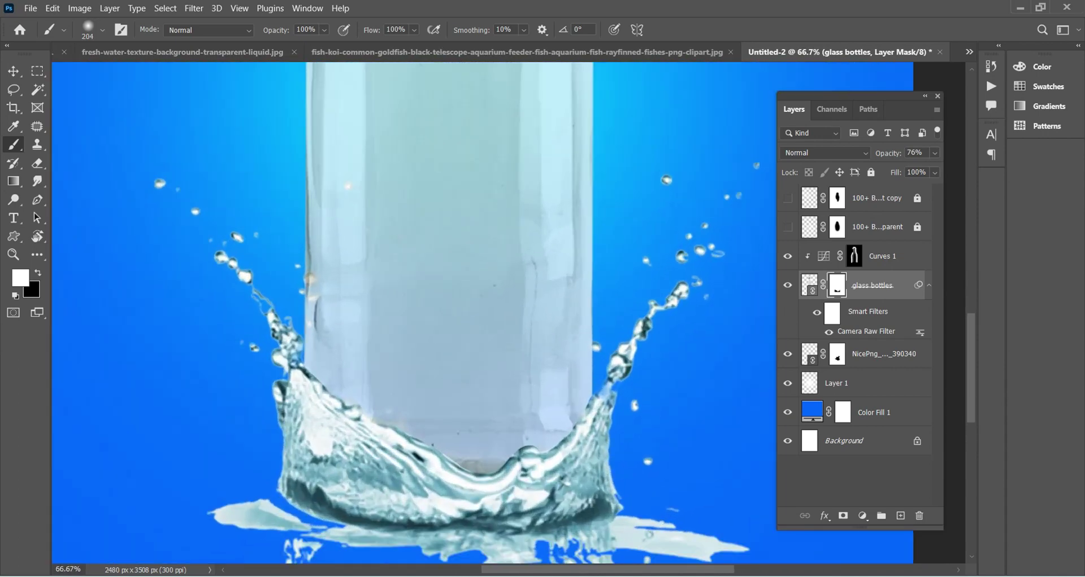
scroll(412, 294, down, 3)
Step: Paint black on the splash mask over the lower pieces, left sheet, drips and right tail
key(alt+bracketleft)
key(x)
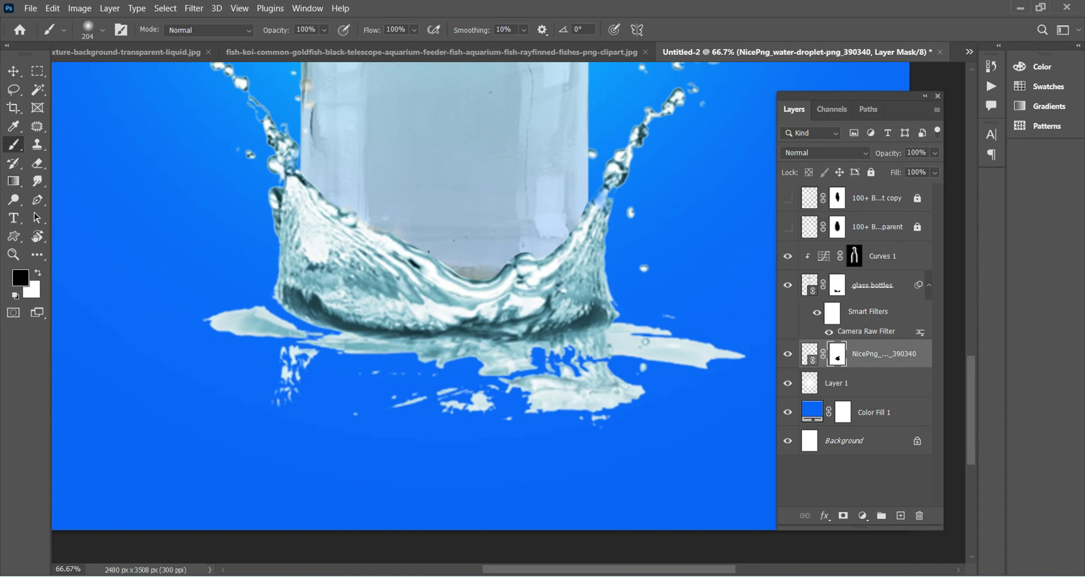
drag(610, 385, 316, 370)
drag(221, 322, 429, 347)
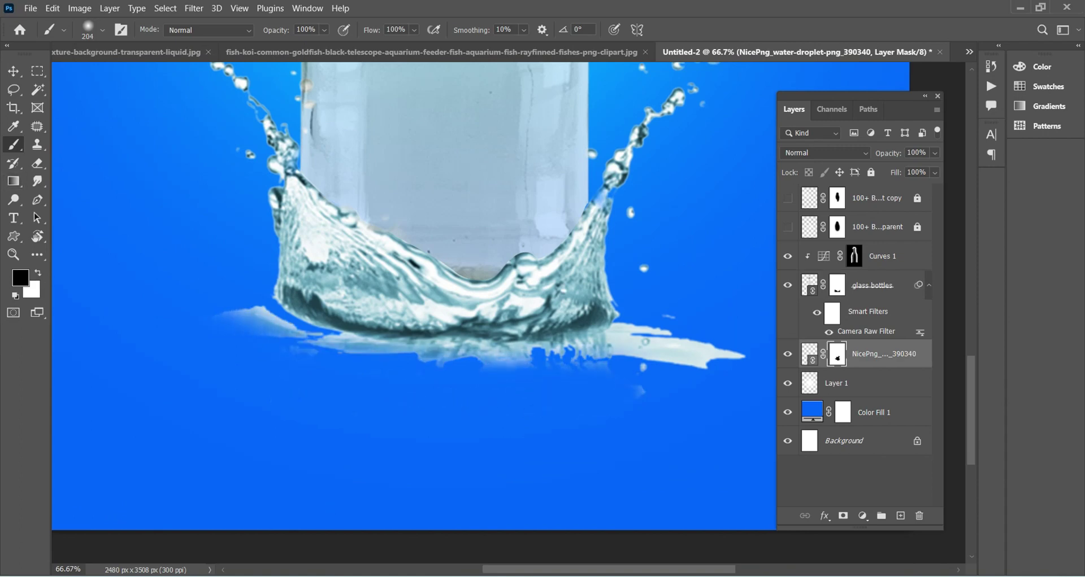
mouse_move(740, 356)
mouse_down()
mouse_move(639, 345)
mouse_move(412, 355)
mouse_move(226, 322)
mouse_move(367, 345)
mouse_move(582, 352)
mouse_move(630, 331)
mouse_move(531, 345)
mouse_move(333, 339)
mouse_up()
click(102, 30)
key(Escape)
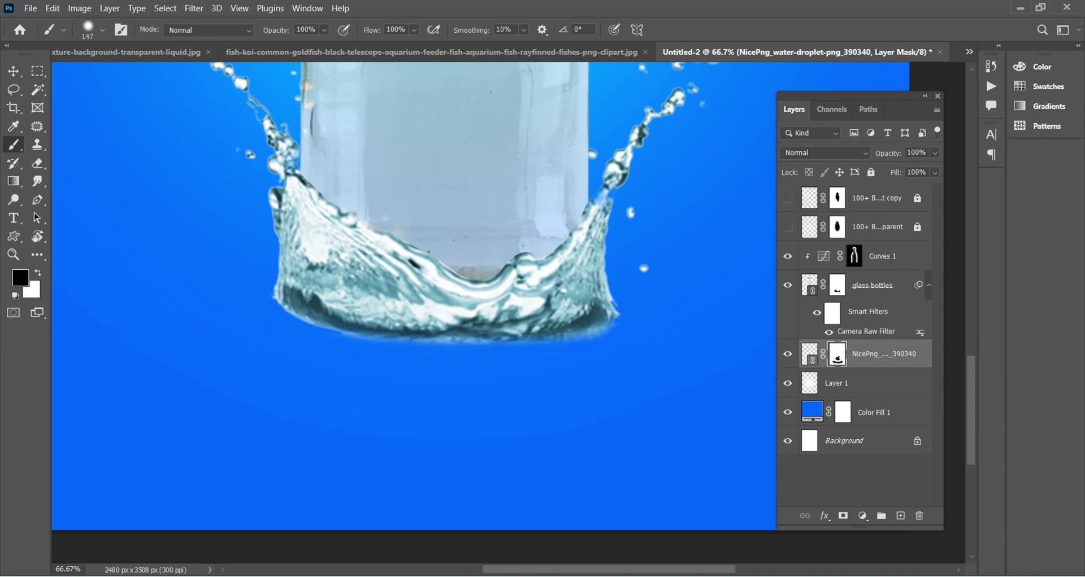
Step: Paint out pale spots at the bottle's left edge, then zoom out to the whole poster
scroll(412, 294, up, 2)
scroll(412, 293, up, 2)
scroll(412, 294, up, 1)
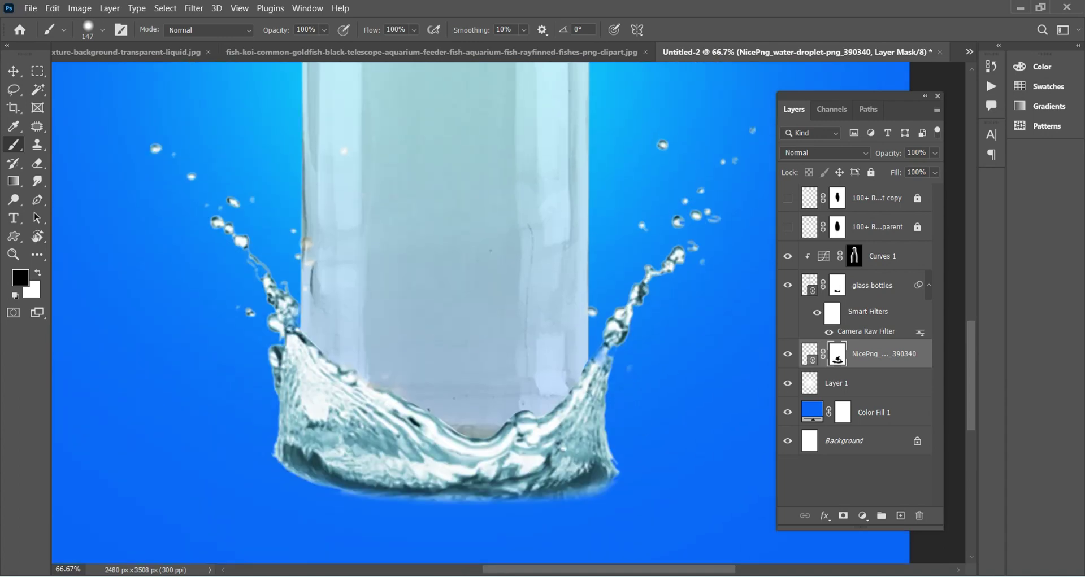
click(304, 249)
key(ctrl+minus)
key(ctrl+minus)
key(ctrl+minus)
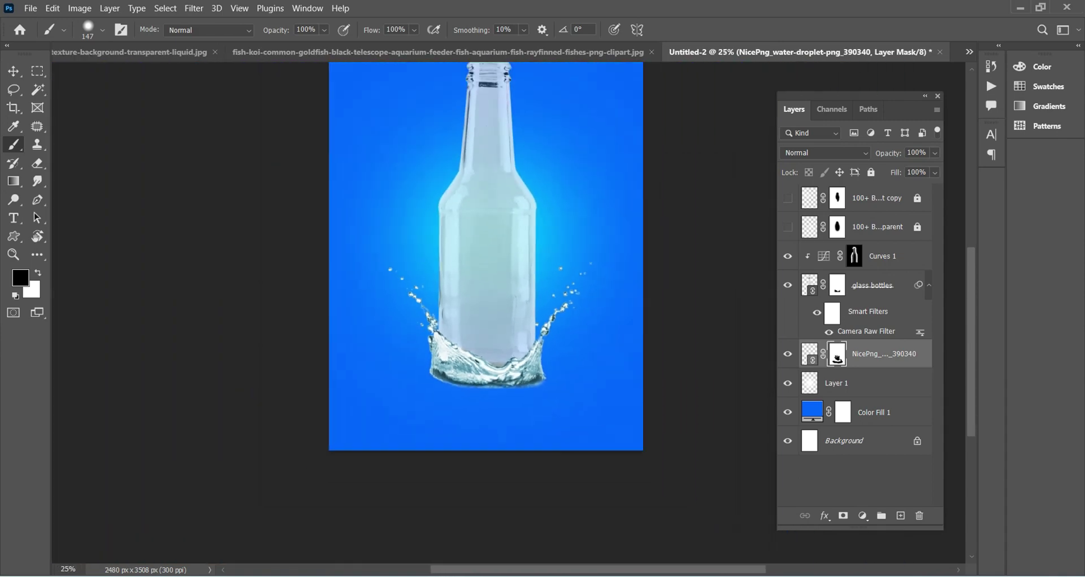
key(ctrl+minus)
scroll(486, 294, up, 3)
key(v)
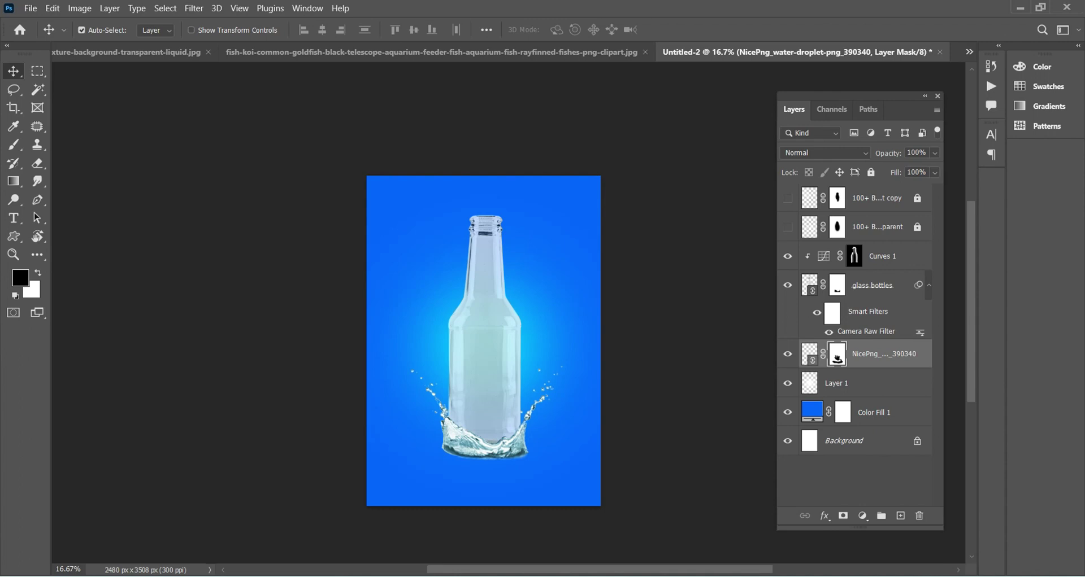
Step: Target the splash layer's image, reset default colours, and browse adjustments without applying one
key(x)
key(ctrl+2)
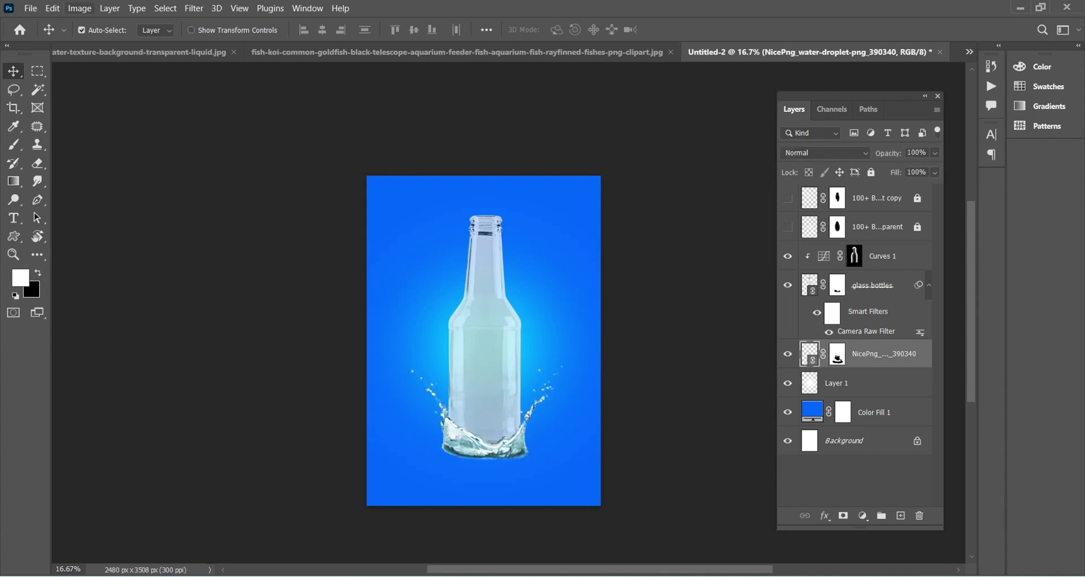
right_click(904, 354)
key(Escape)
click(79, 8)
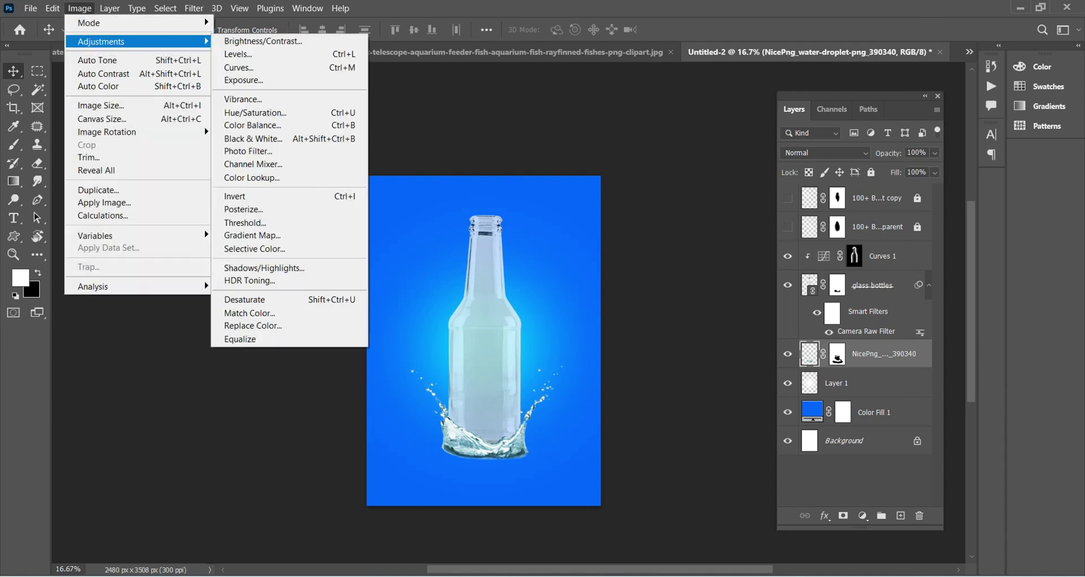
click(250, 313)
Step: Add a clipped Levels adjustment to the splash: midtone 1.30, output levels 61 to 254
click(862, 516)
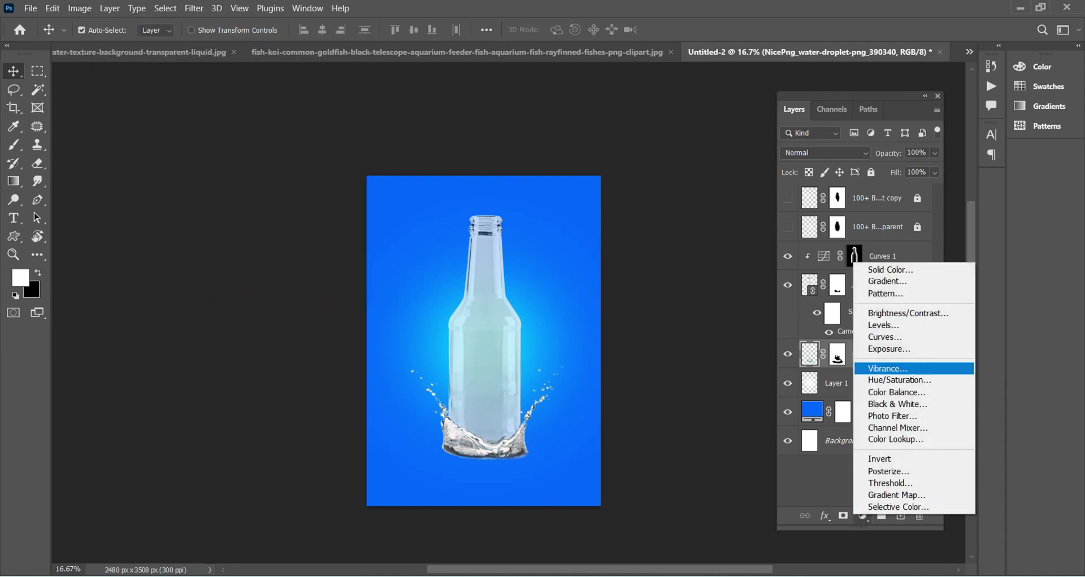
click(881, 337)
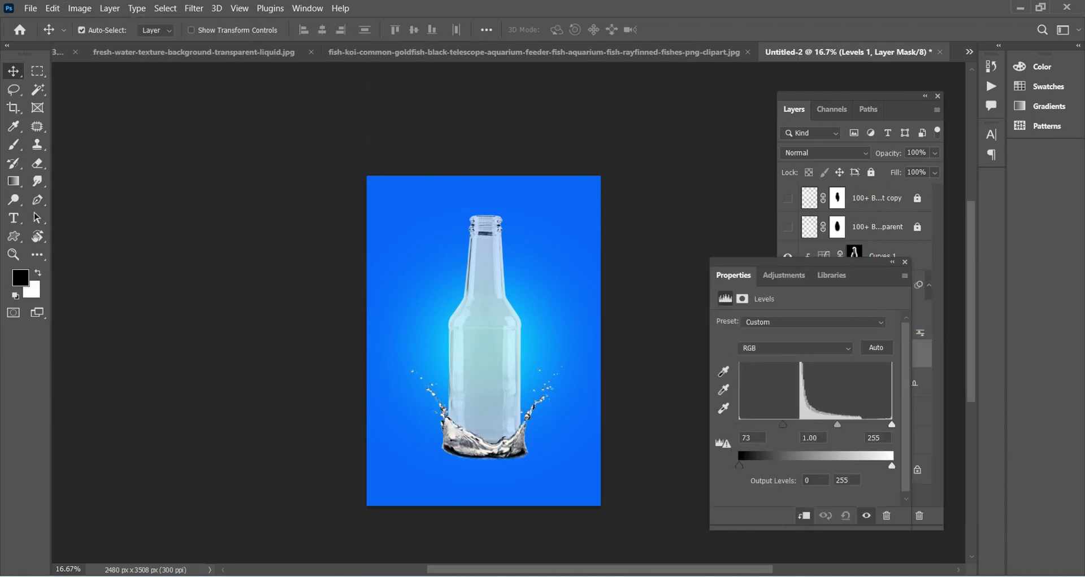
drag(815, 425, 757, 425)
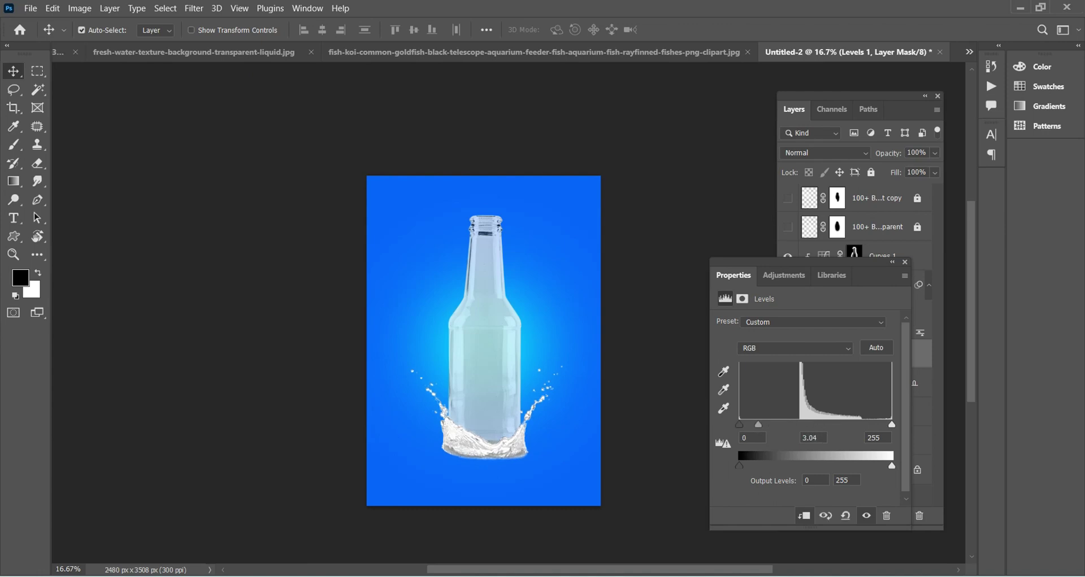
drag(892, 424, 883, 424)
mouse_move(757, 424)
mouse_down()
mouse_move(826, 424)
mouse_move(798, 424)
mouse_up()
drag(883, 425, 891, 425)
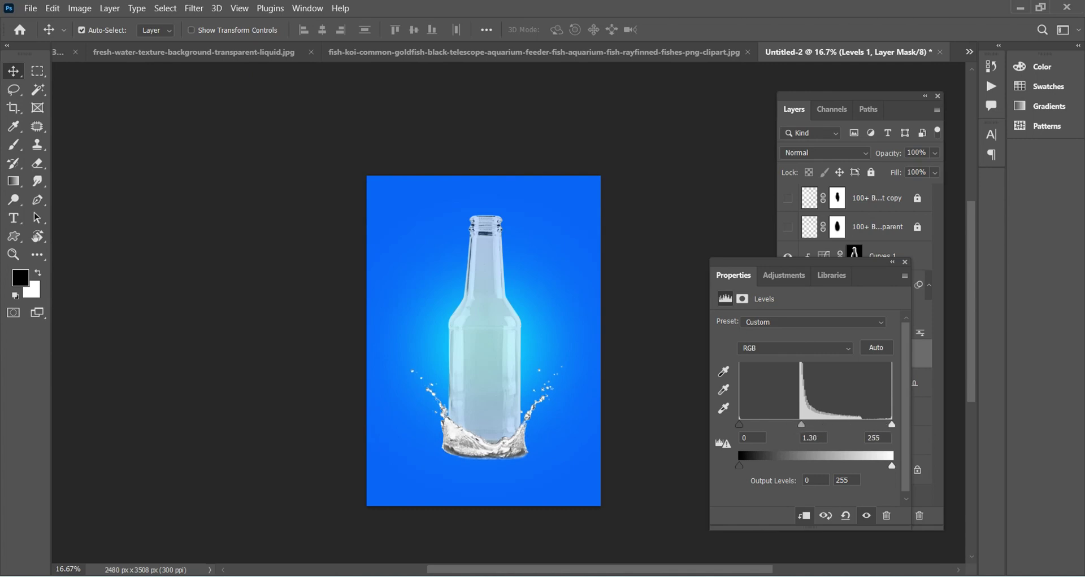
drag(892, 465, 891, 465)
drag(739, 466, 794, 466)
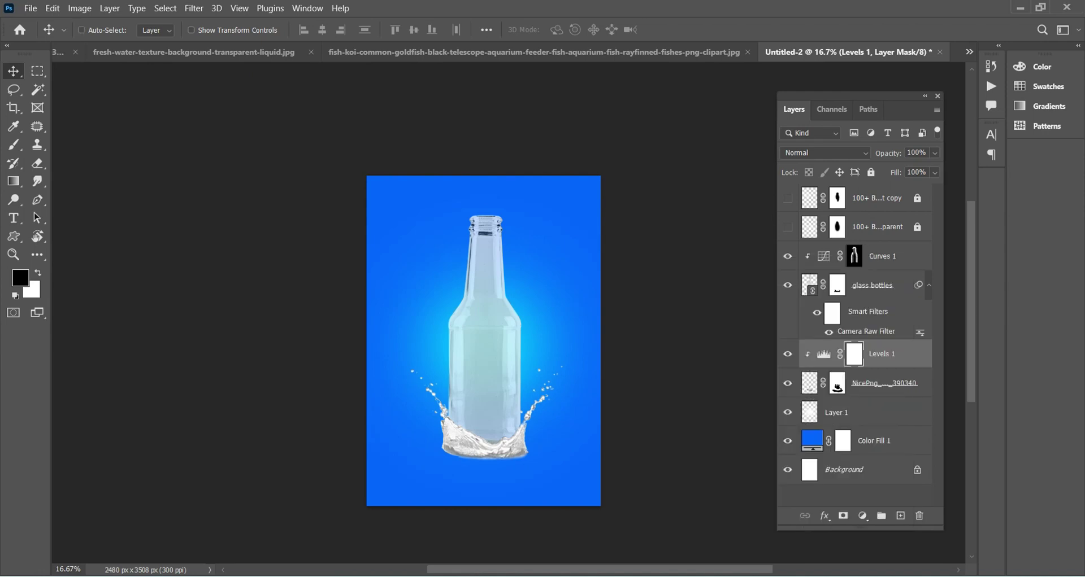
key(ctrl+plus)
key(ctrl+plus)
scroll(449, 313, down, 3)
scroll(449, 314, down, 2)
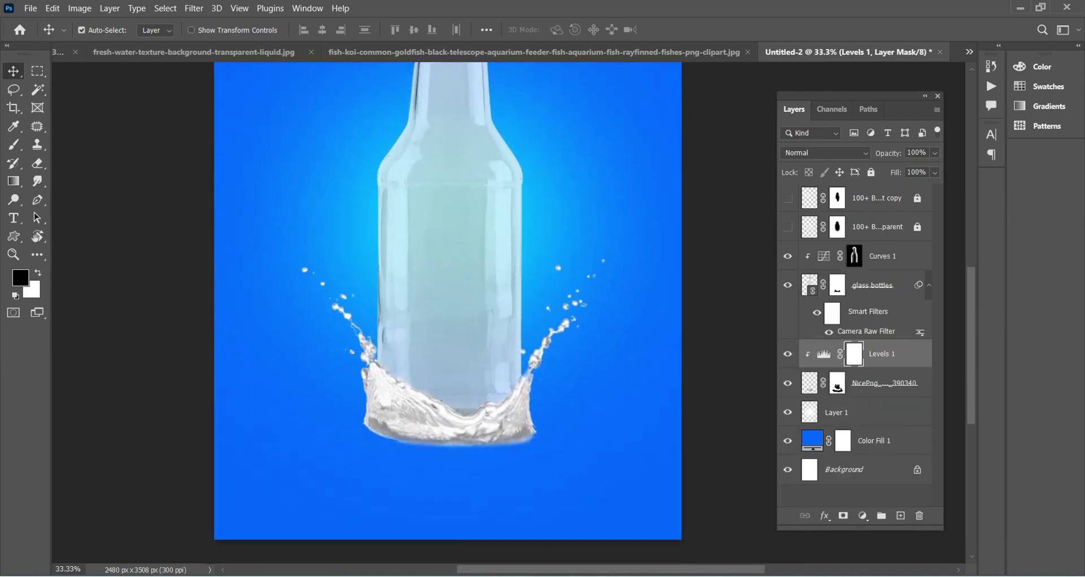
click(881, 383)
click(862, 515)
click(884, 384)
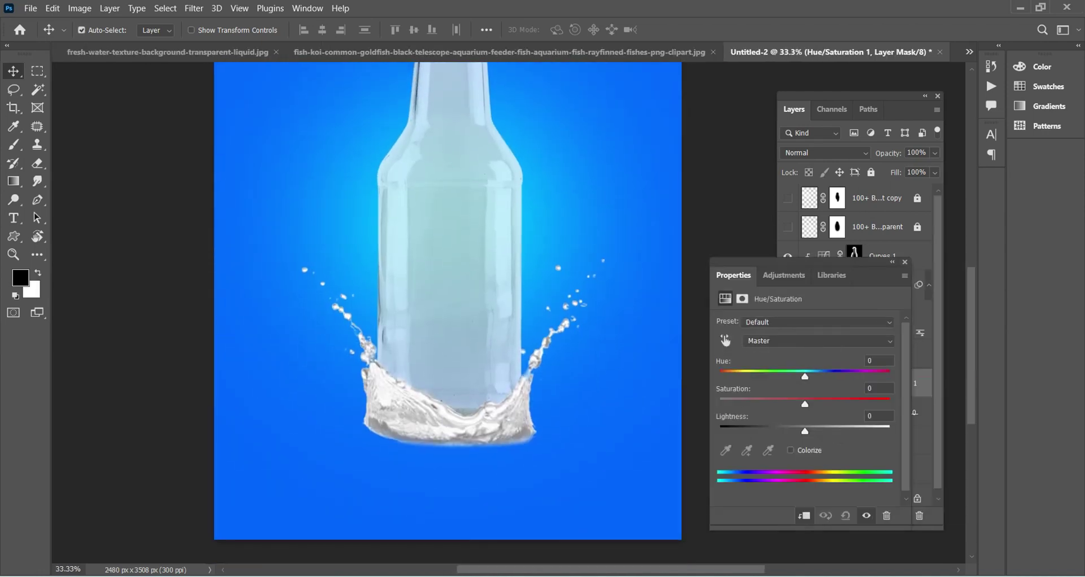
mouse_move(805, 405)
mouse_down()
mouse_move(847, 405)
mouse_move(822, 404)
mouse_up()
click(886, 516)
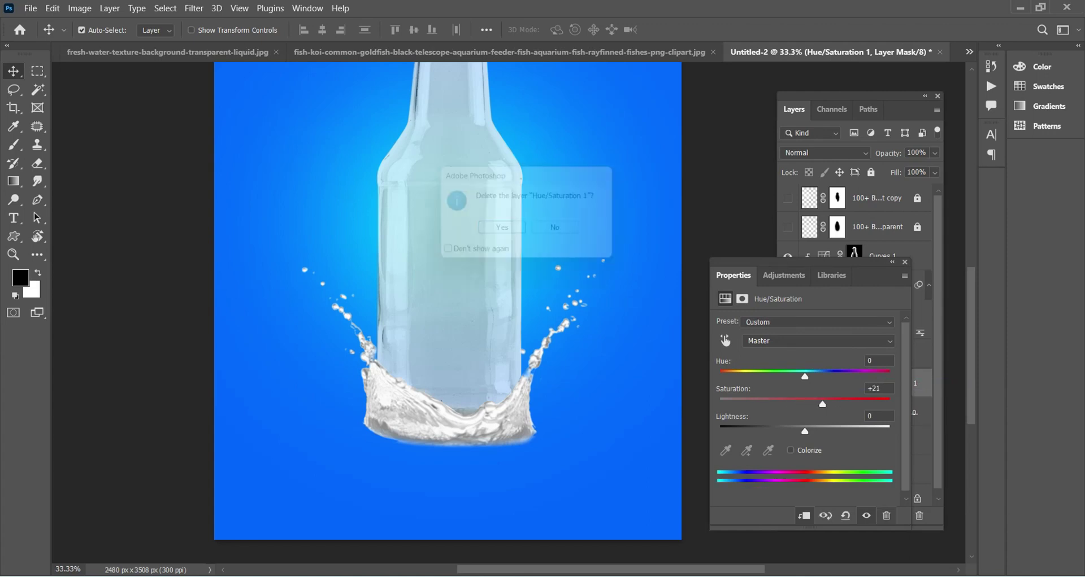
key(Return)
key(x)
key(ctrl+minus)
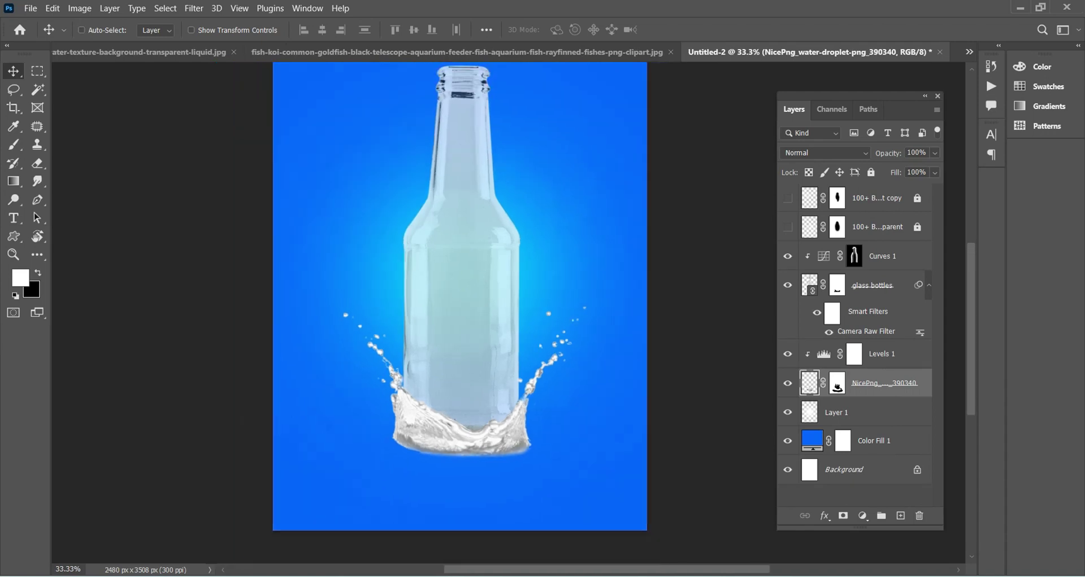
key(ctrl+minus)
scroll(478, 328, up, 2)
scroll(478, 339, down, 1)
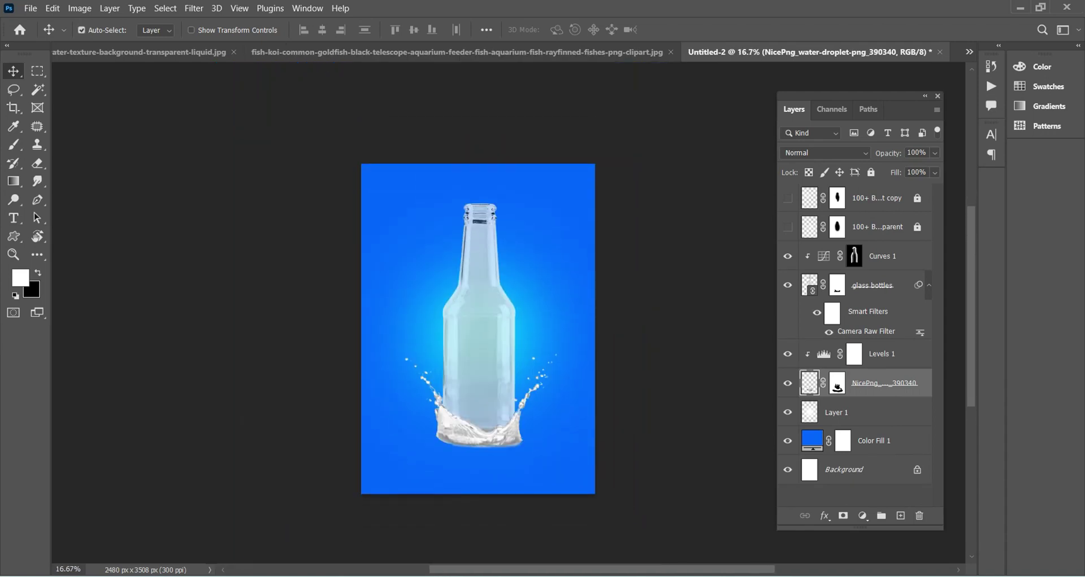
key(alt+bracketright)
key(alt+bracketright)
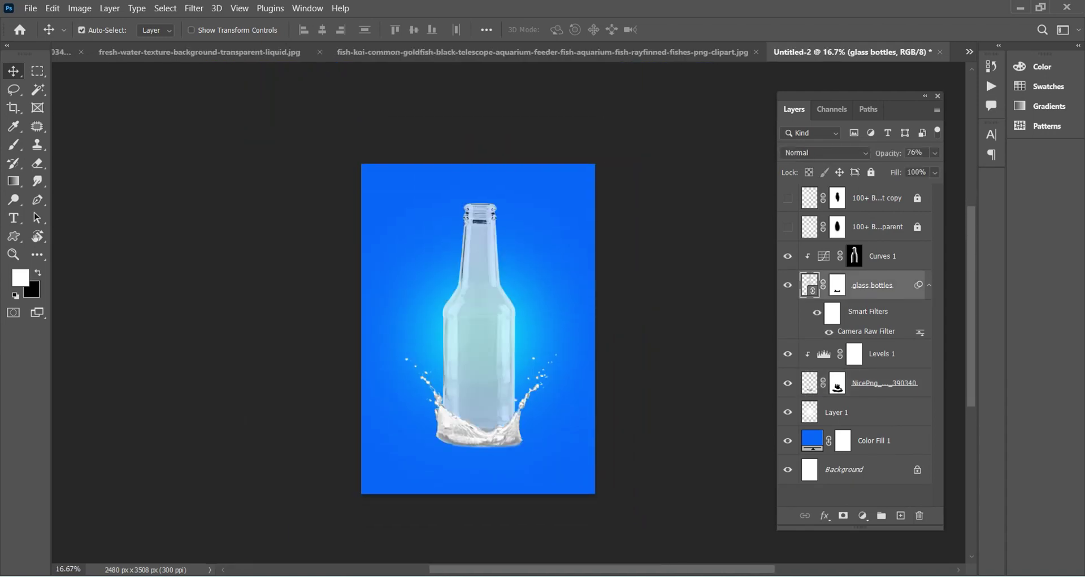
scroll(478, 339, up, 1)
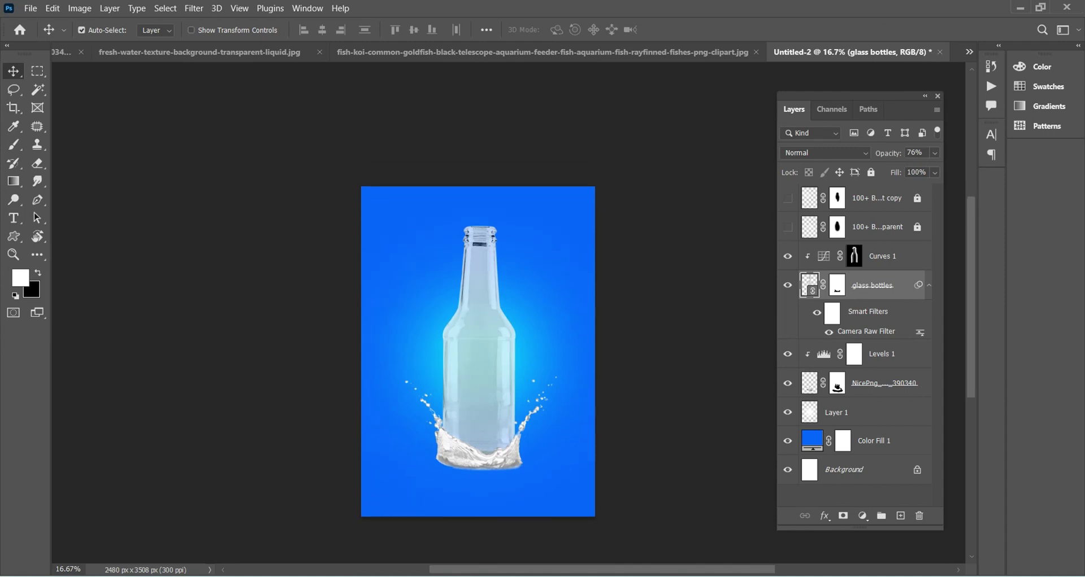
Step: Show both hidden swirling splash layers and zoom in on the bottle
click(787, 198)
click(787, 227)
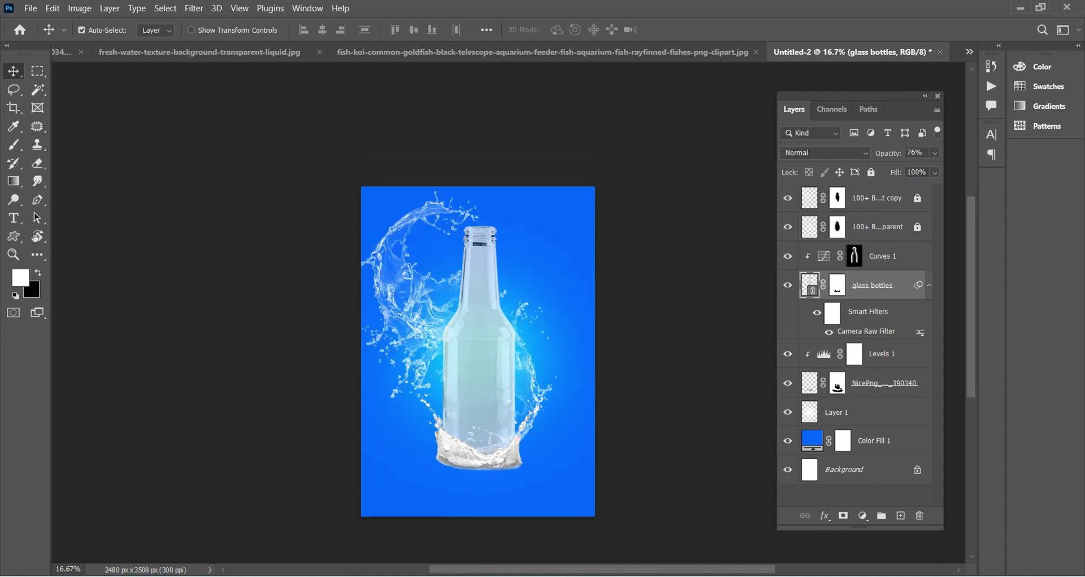
scroll(478, 339, down, 1)
key(ctrl+plus)
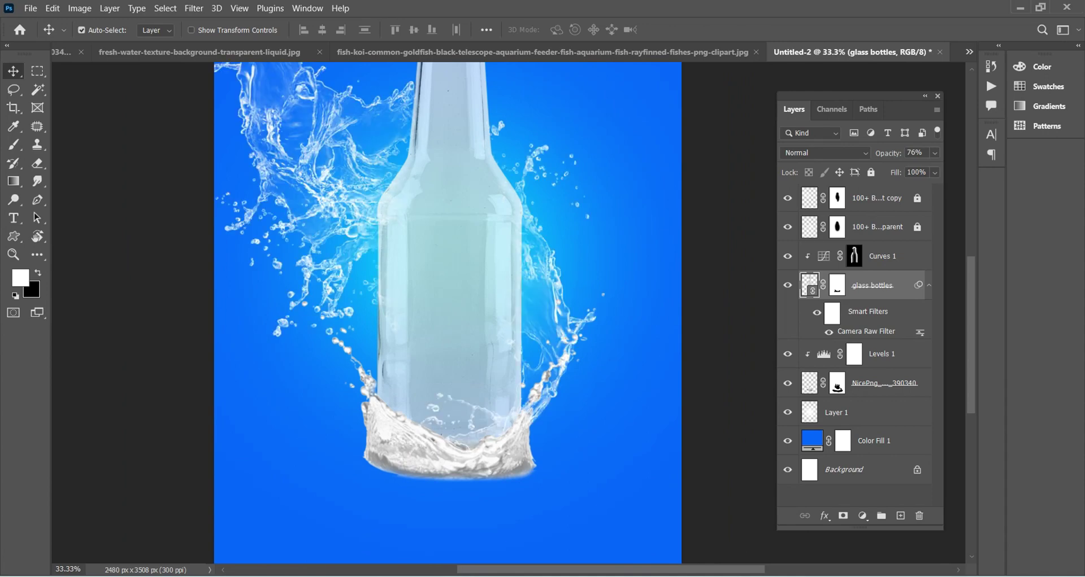
Step: Paint black on the swirling splash mask to hide droplets inside the bottle and at its right edge
click(837, 227)
key(b)
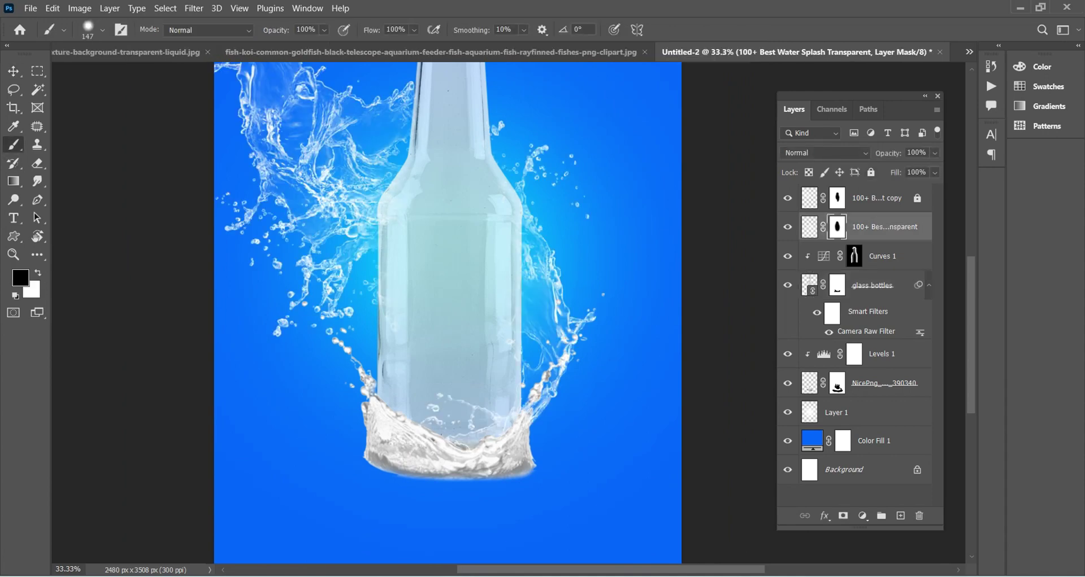
mouse_move(434, 409)
mouse_down()
mouse_move(432, 422)
mouse_move(471, 425)
mouse_move(452, 440)
mouse_move(514, 407)
mouse_up()
drag(511, 315, 511, 329)
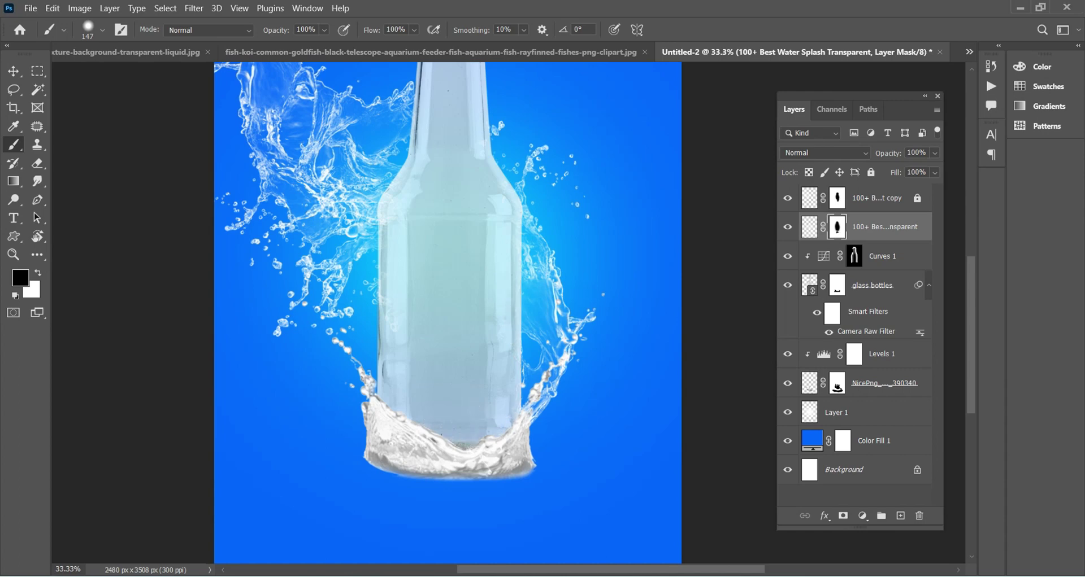
scroll(447, 311, up, 1)
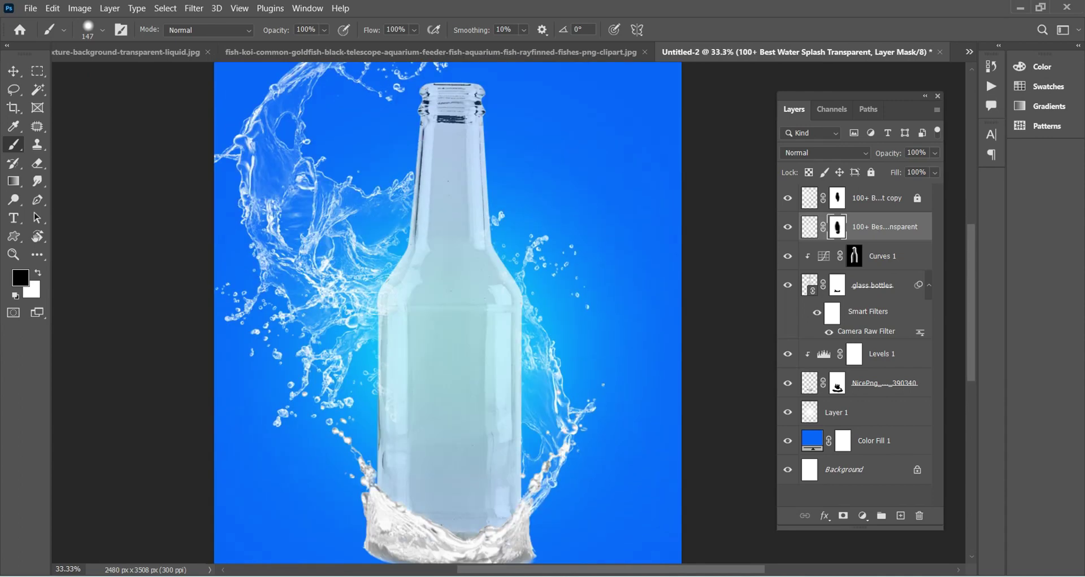
key(ctrl+minus)
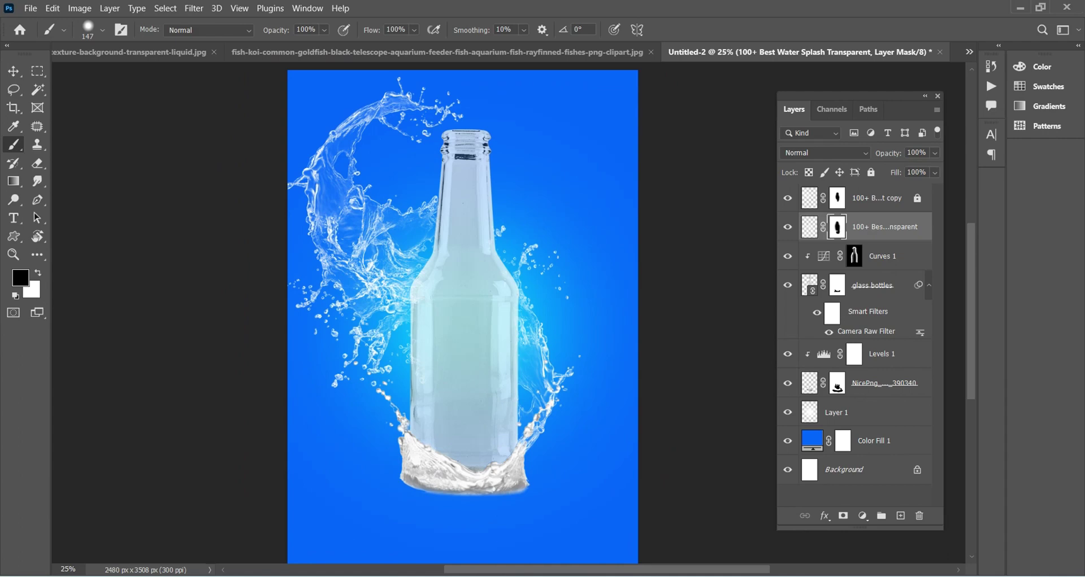
scroll(507, 497, up, 2)
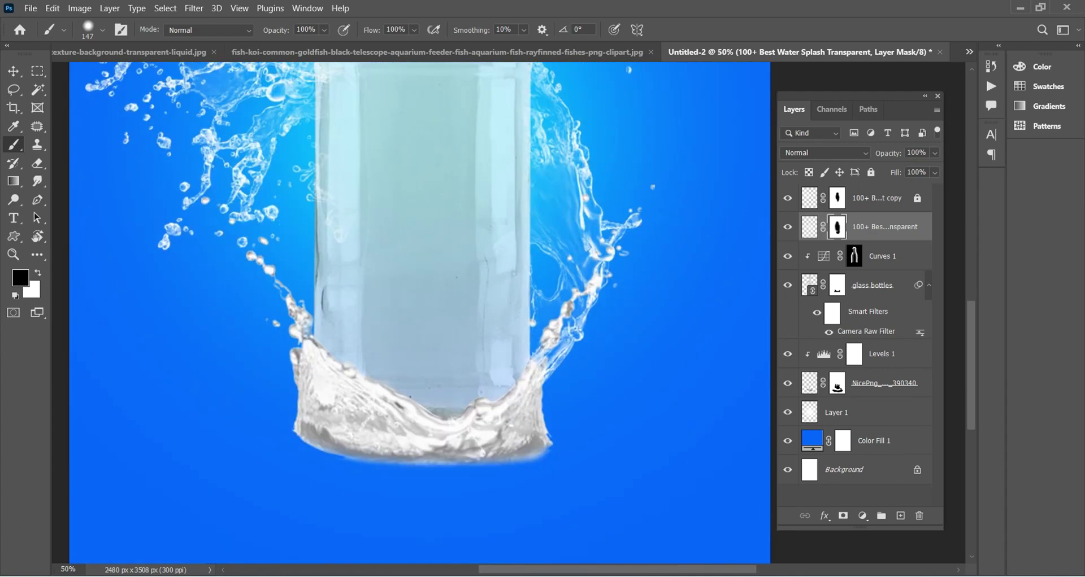
Step: Hide the swirling splashes and paint white on the splash base mask to restore droplets beside the bottle
click(787, 197)
click(787, 226)
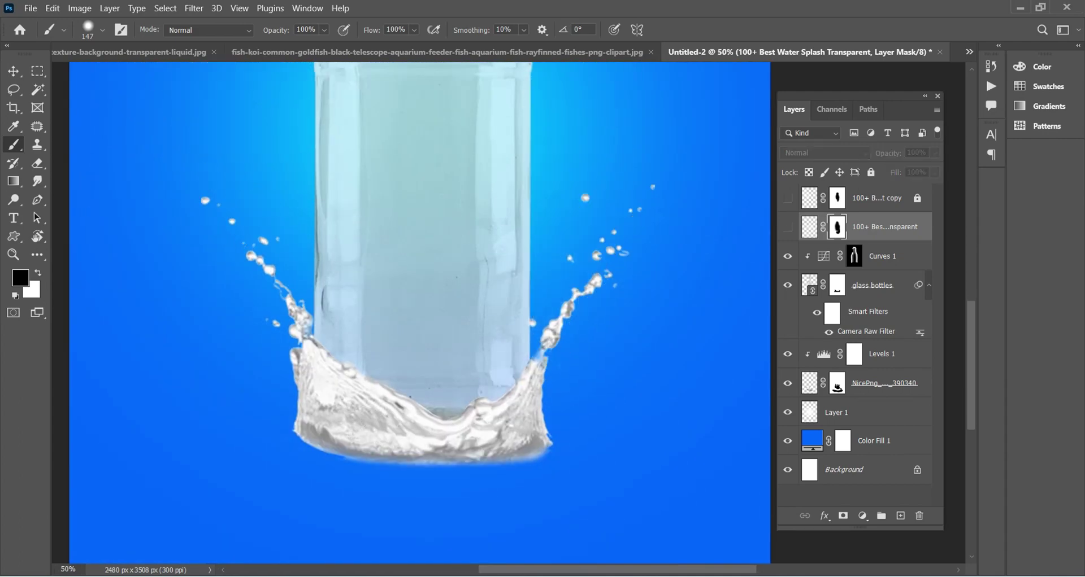
click(838, 383)
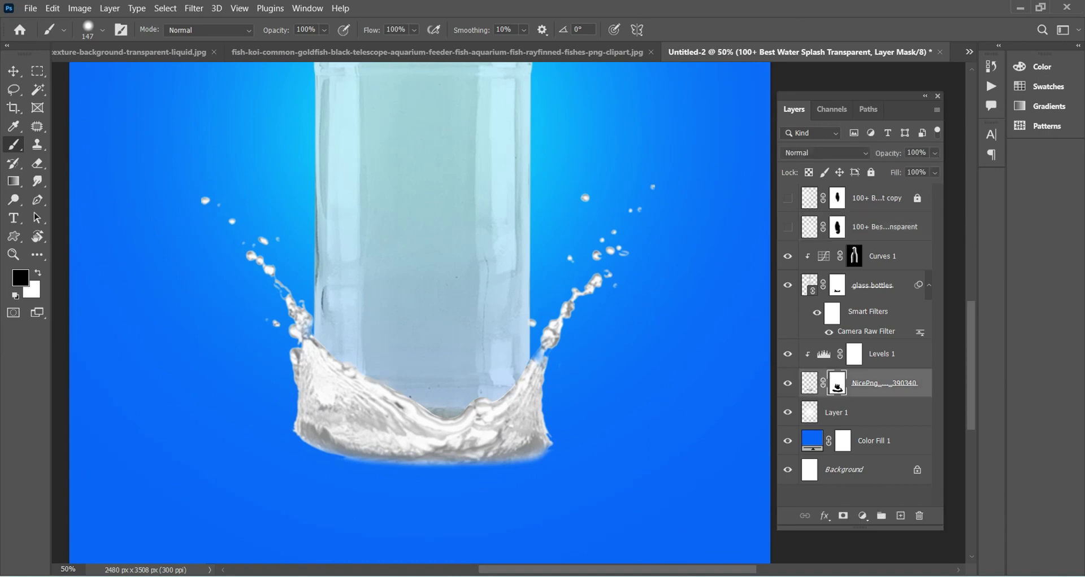
key(x)
drag(540, 355, 561, 367)
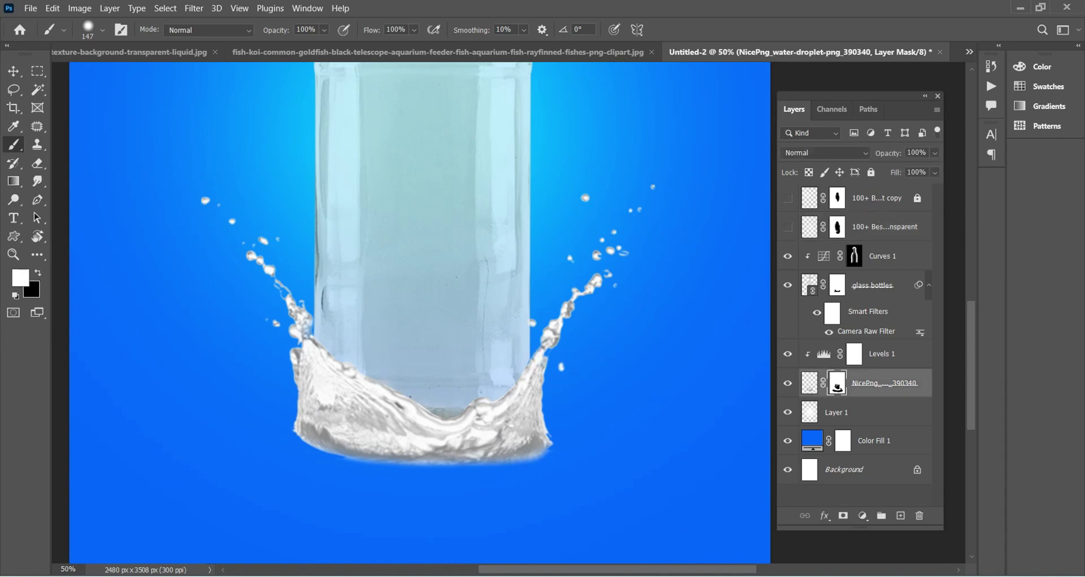
Step: Show both swirling splash layers again with black set on their mask, and review the whole poster
click(787, 198)
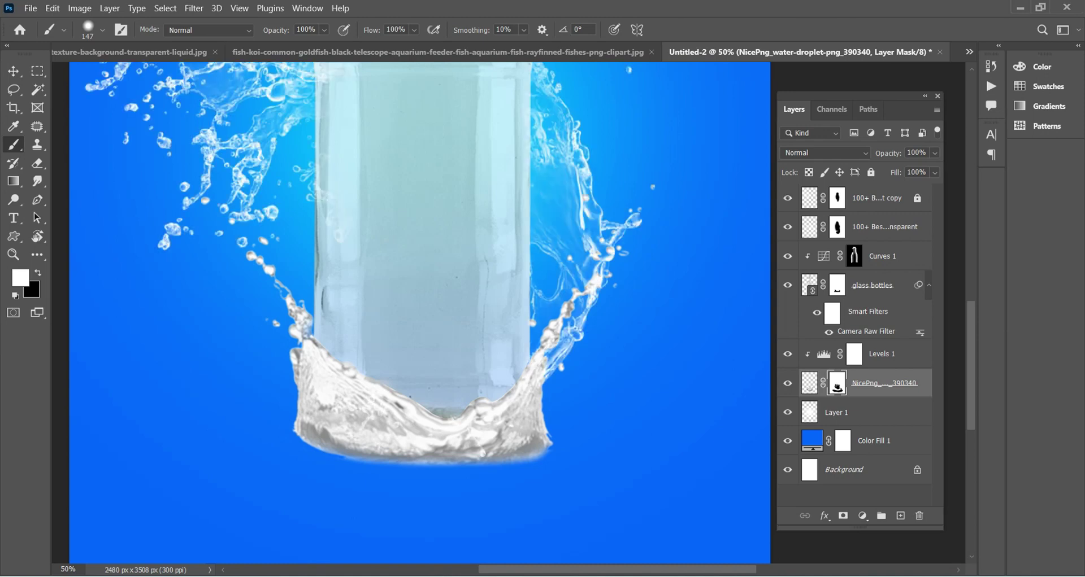
click(787, 226)
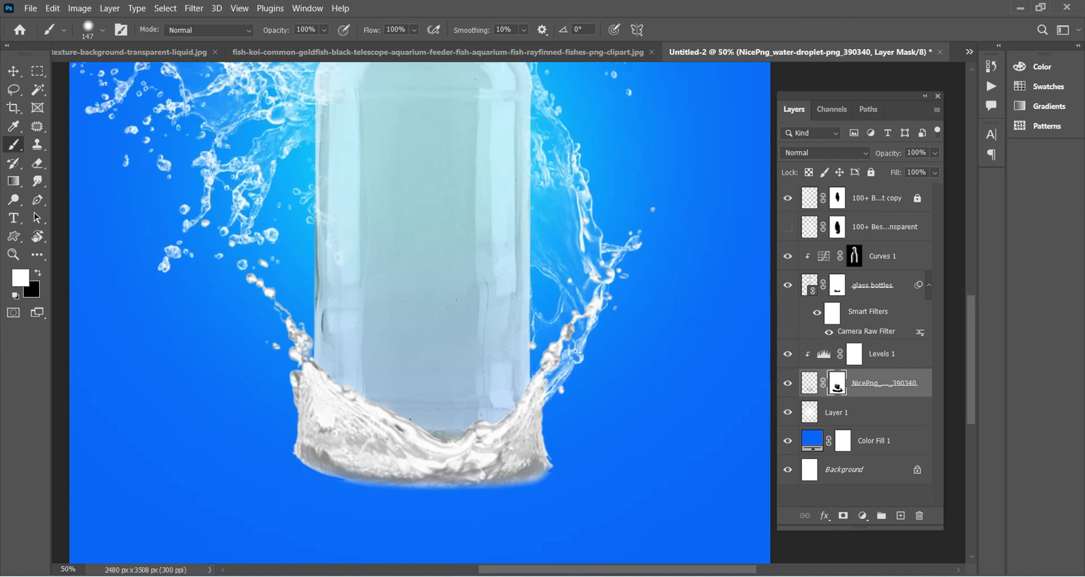
click(837, 227)
key(x)
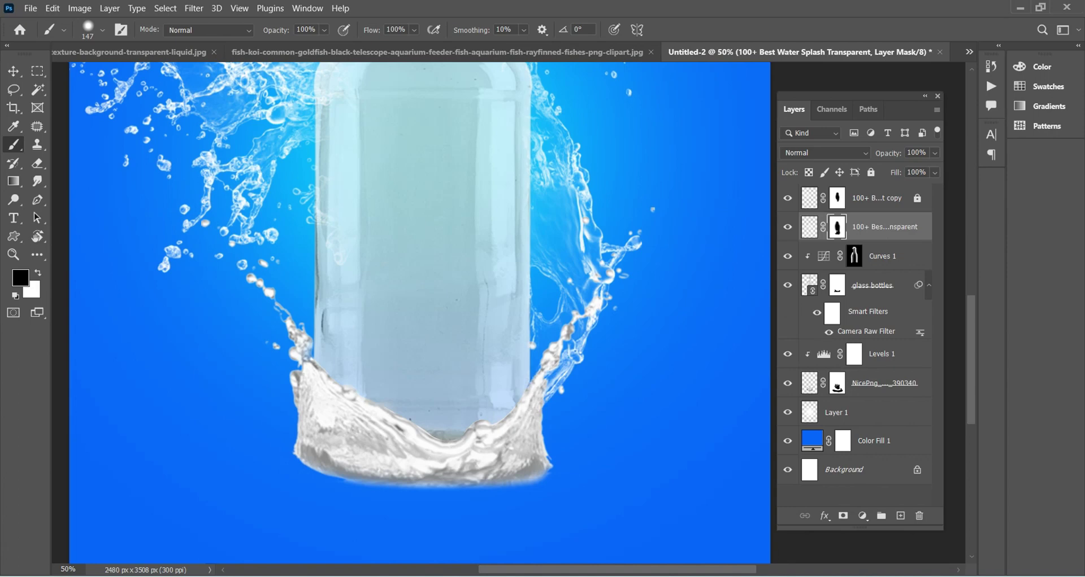
key(ctrl+minus)
key(ctrl+minus)
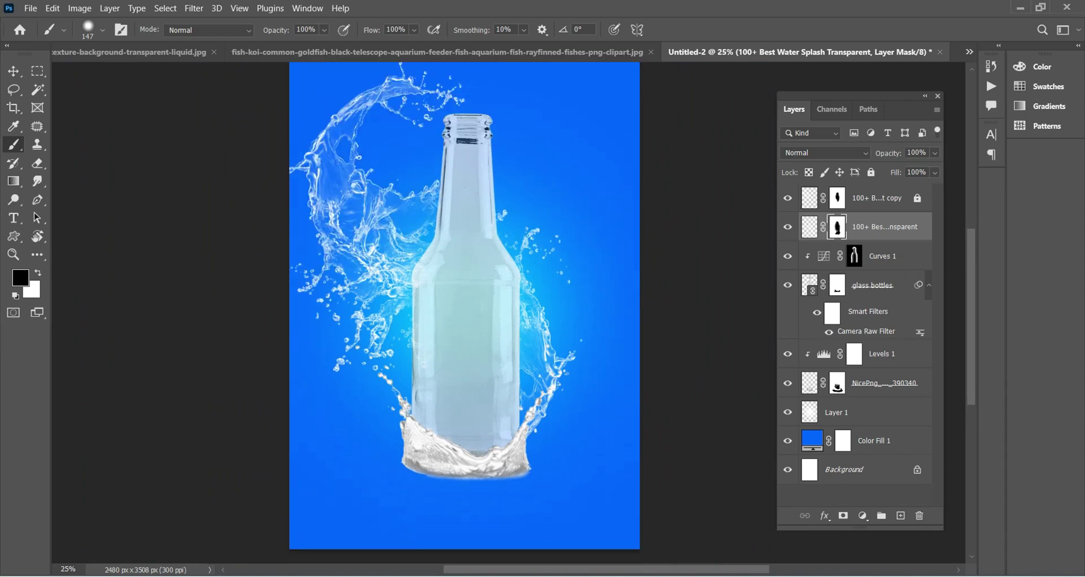
scroll(464, 294, up, 2)
scroll(465, 311, down, 1)
scroll(465, 310, up, 3)
scroll(464, 311, down, 3)
scroll(464, 311, down, 1)
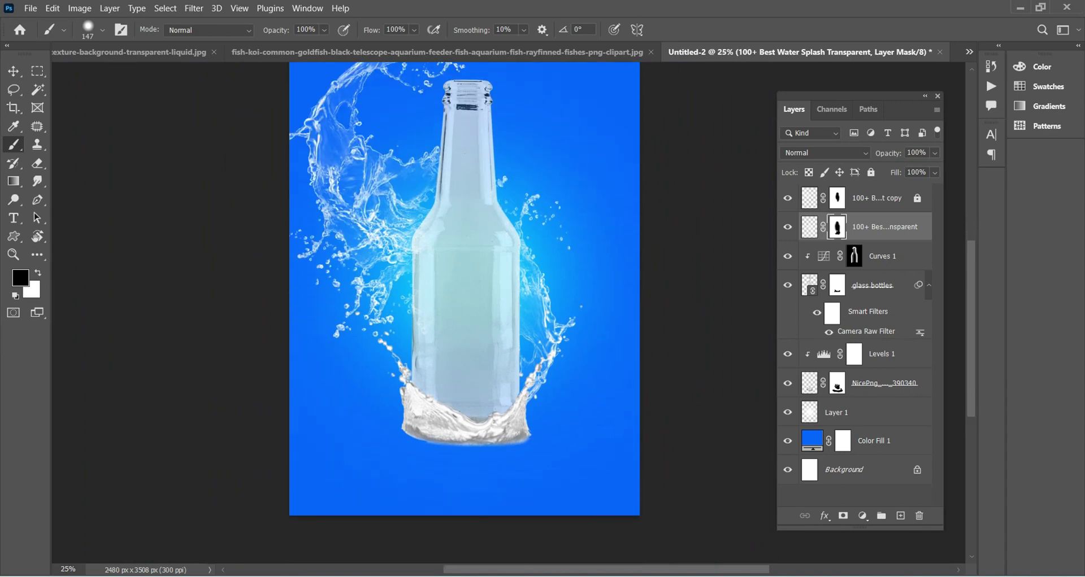
click(30, 7)
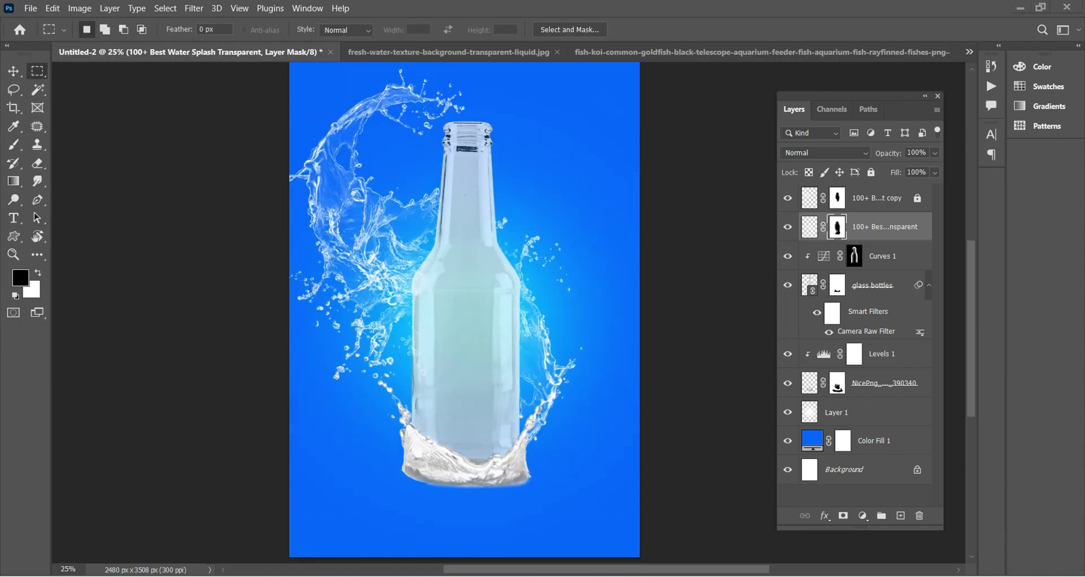
Step: In the water texture image, extend the canvas downward with the Crop tool
key(ctrl+Tab)
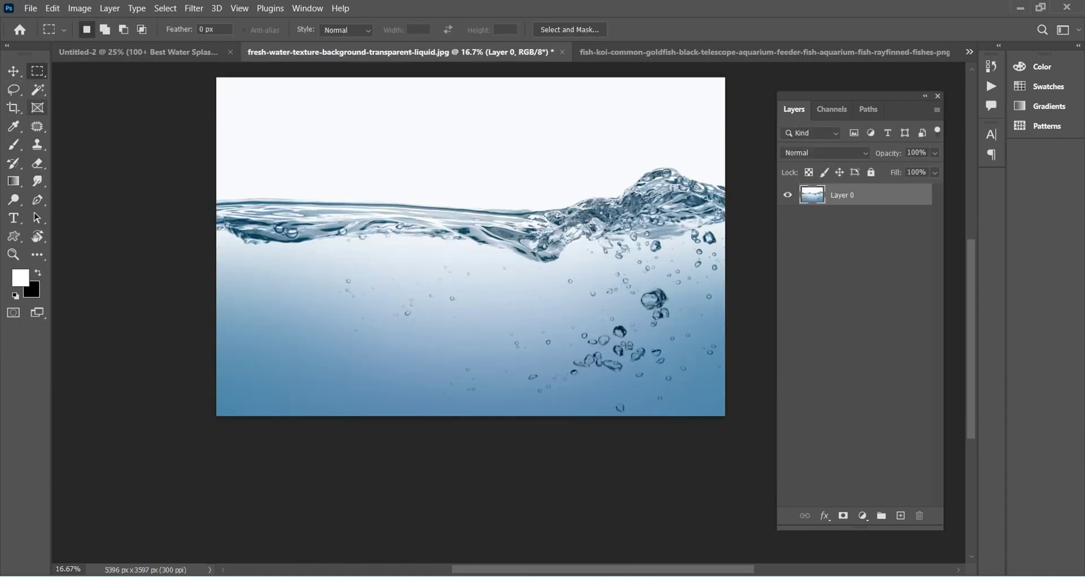
click(14, 107)
drag(470, 412, 470, 544)
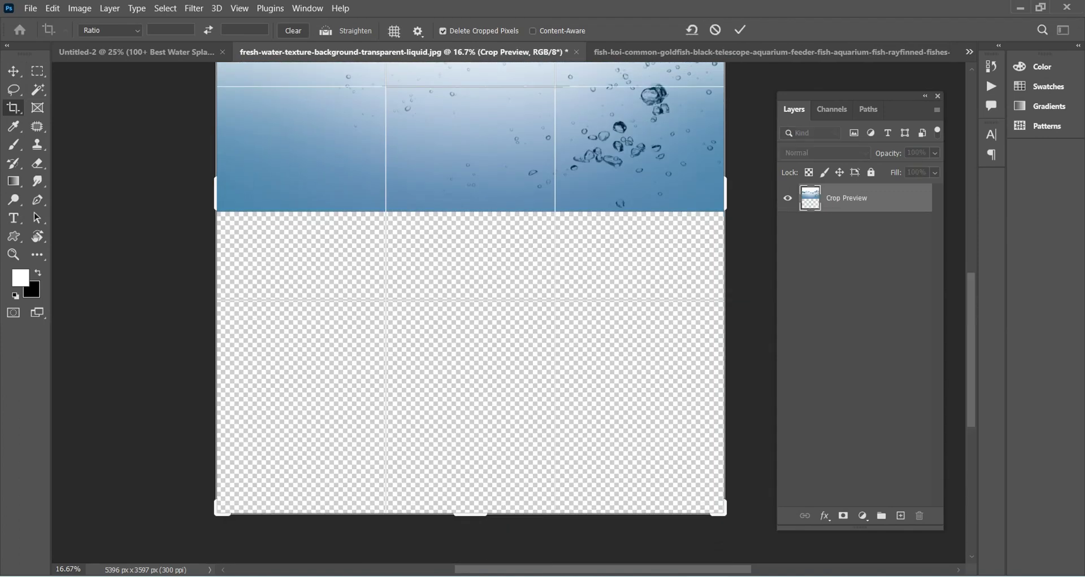
key(Return)
Step: Select the empty bottom area and Content-Aware Fill it with matching water
drag(217, 204, 725, 516)
key(shift+F5)
key(Return)
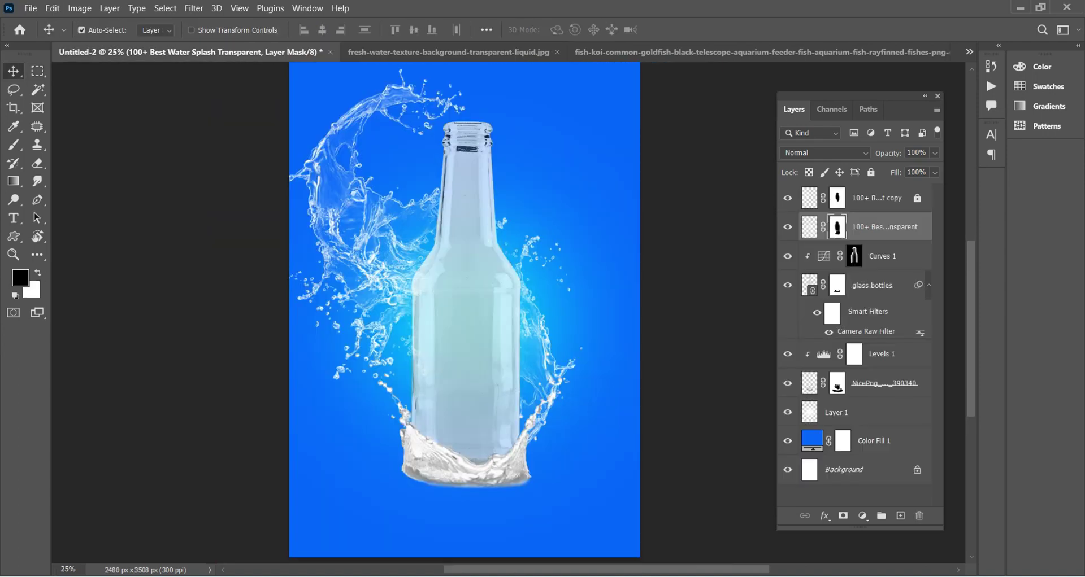
scroll(465, 309, down, 2)
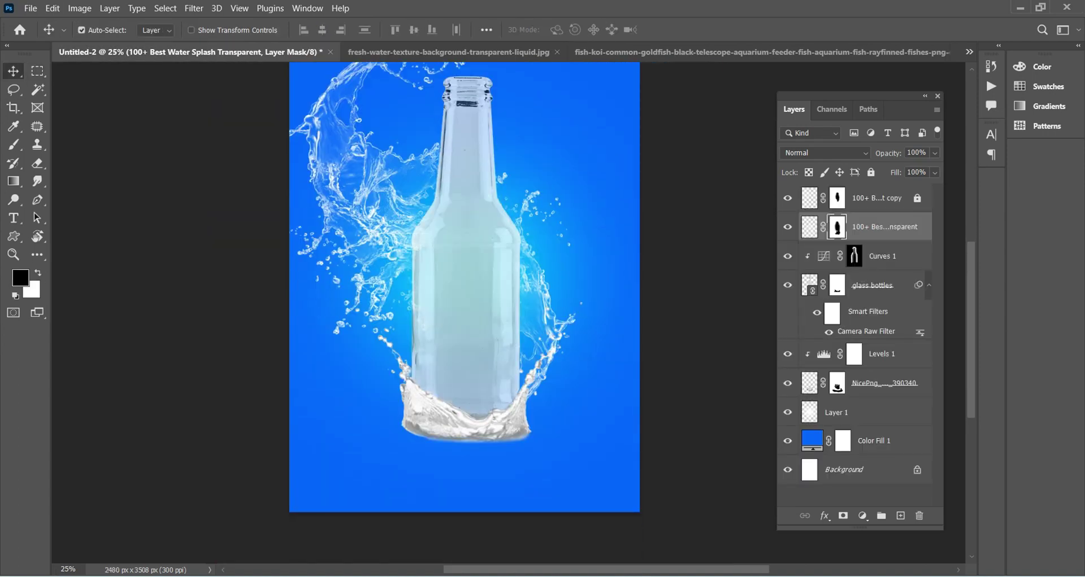
Step: Paste the water image above Curves 1 and scale it down near the canvas centre
key(alt+bracketright)
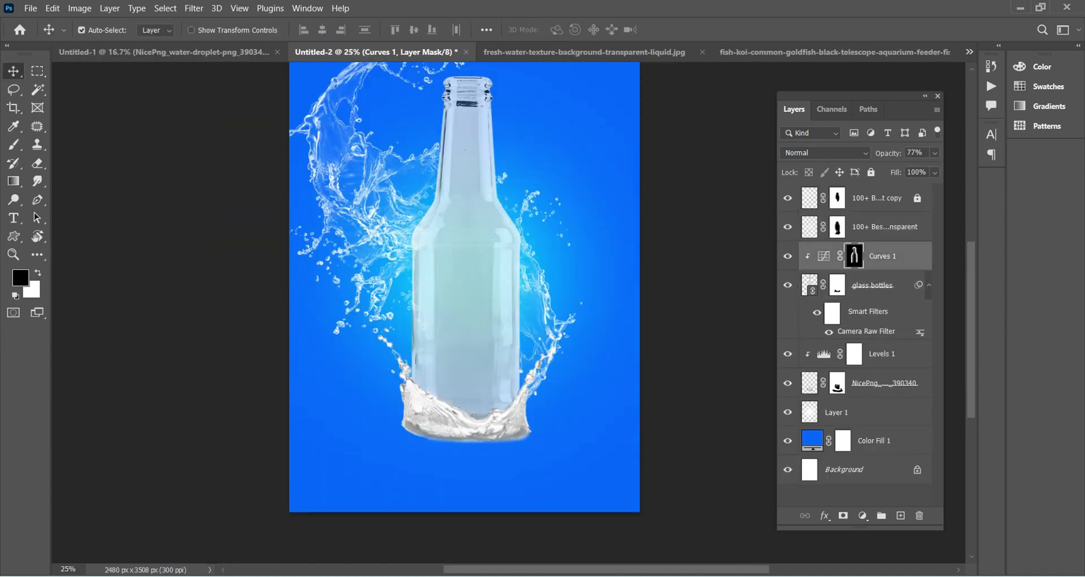
key(ctrl+v)
key(ctrl+t)
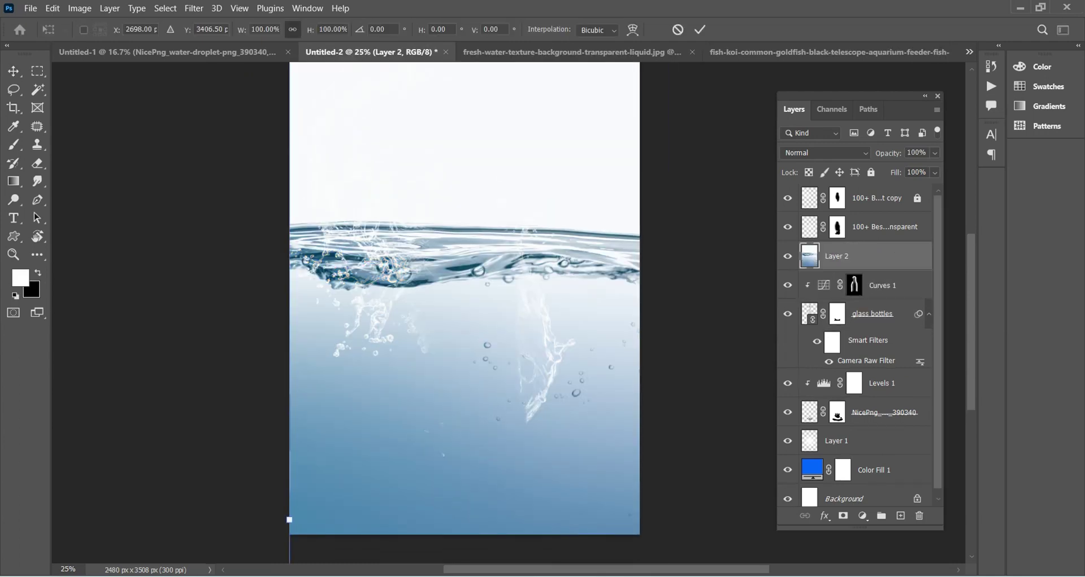
key(ctrl+minus)
key(ctrl+minus)
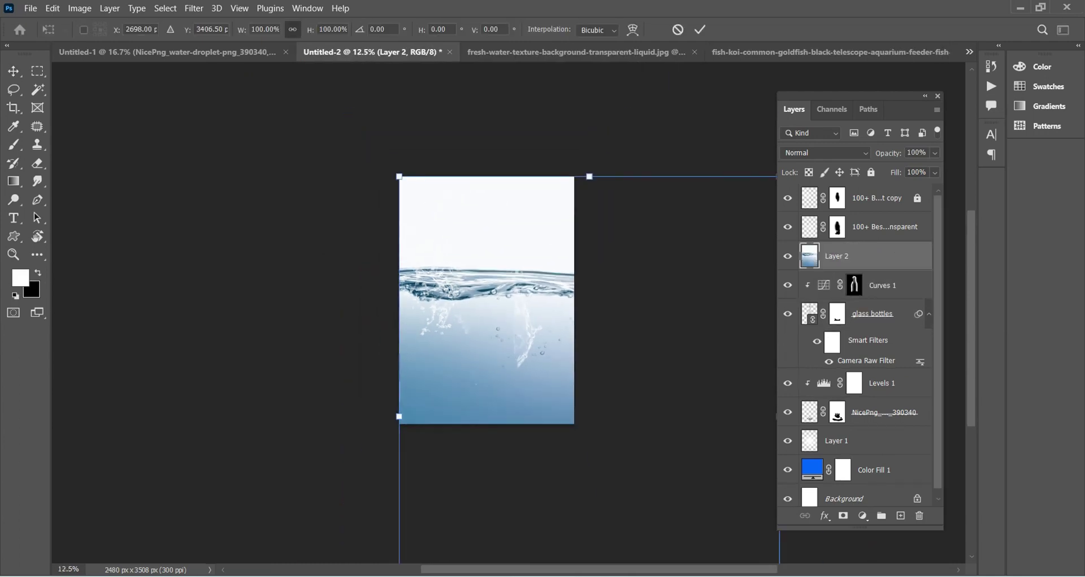
drag(399, 177, 477, 361)
drag(537, 429, 458, 245)
drag(617, 177, 469, 362)
drag(435, 396, 488, 315)
key(Return)
Step: Set the water layer to 32% opacity and position it over the bottle
key(ctrl+plus)
key(ctrl+plus)
key(ctrl+plus)
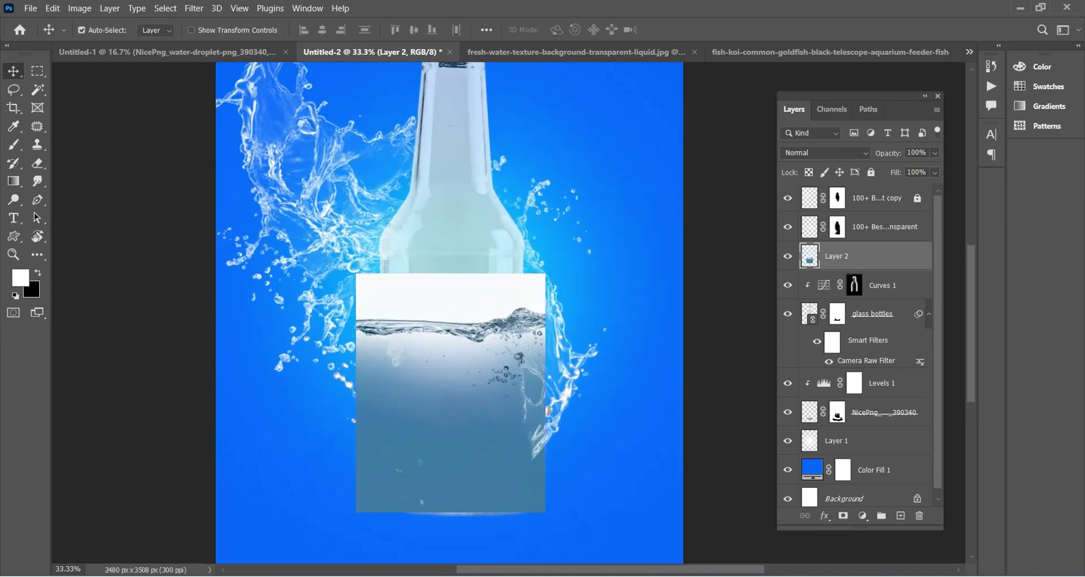
drag(497, 362, 497, 340)
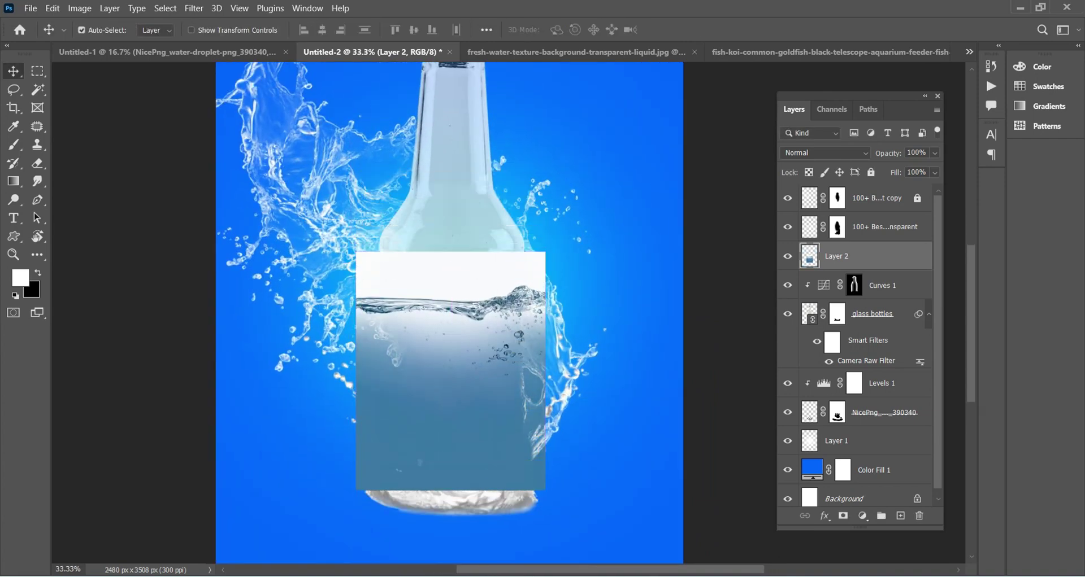
drag(935, 153, 889, 169)
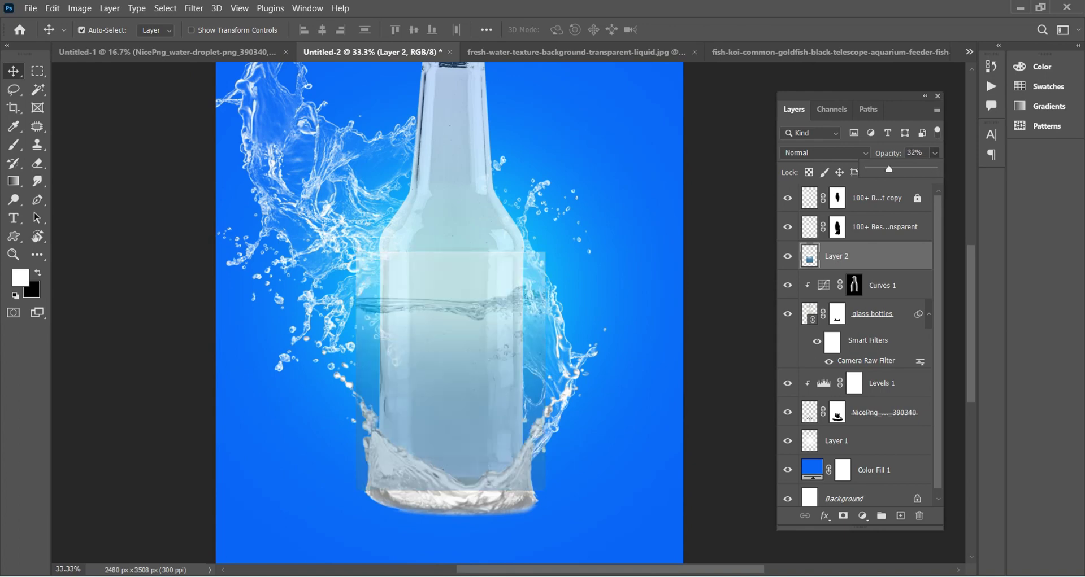
drag(455, 336, 458, 338)
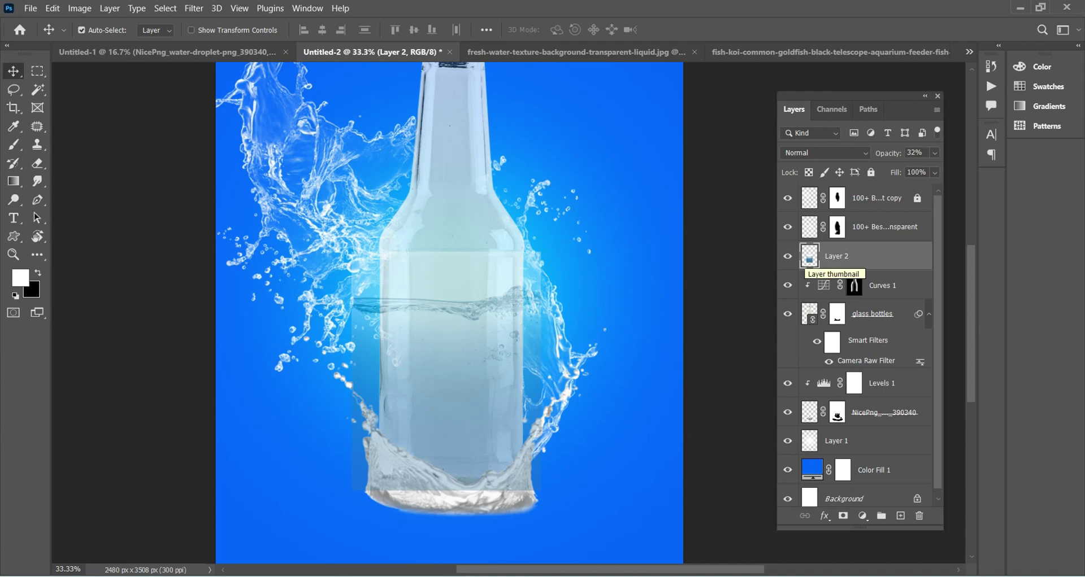
Step: Mask Layer 2 to the bottle's outline from the Curves 1 mask and restore 100% opacity
ctrl+click(854, 285)
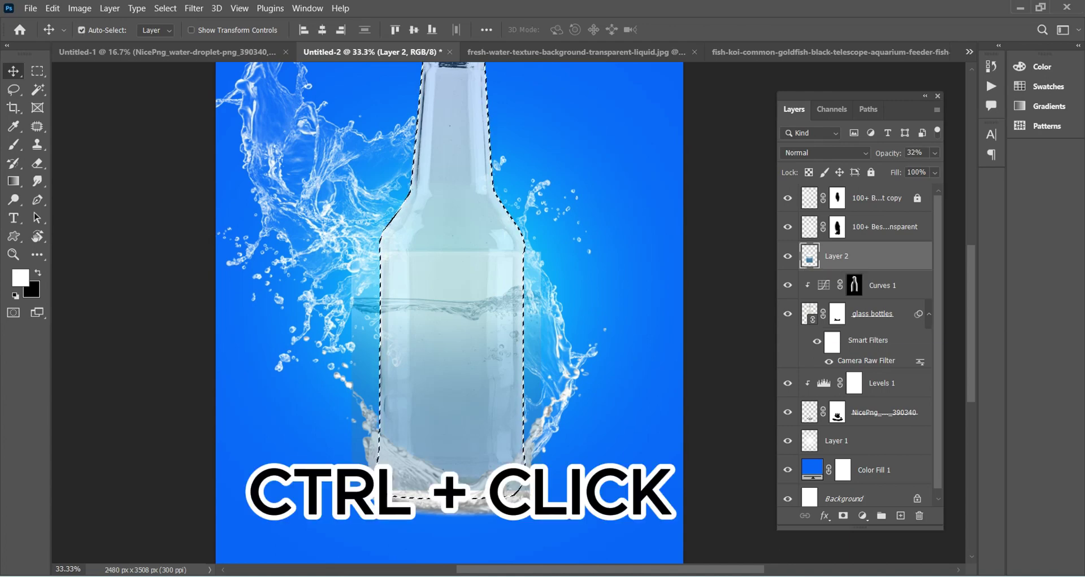
click(843, 516)
drag(934, 153, 933, 169)
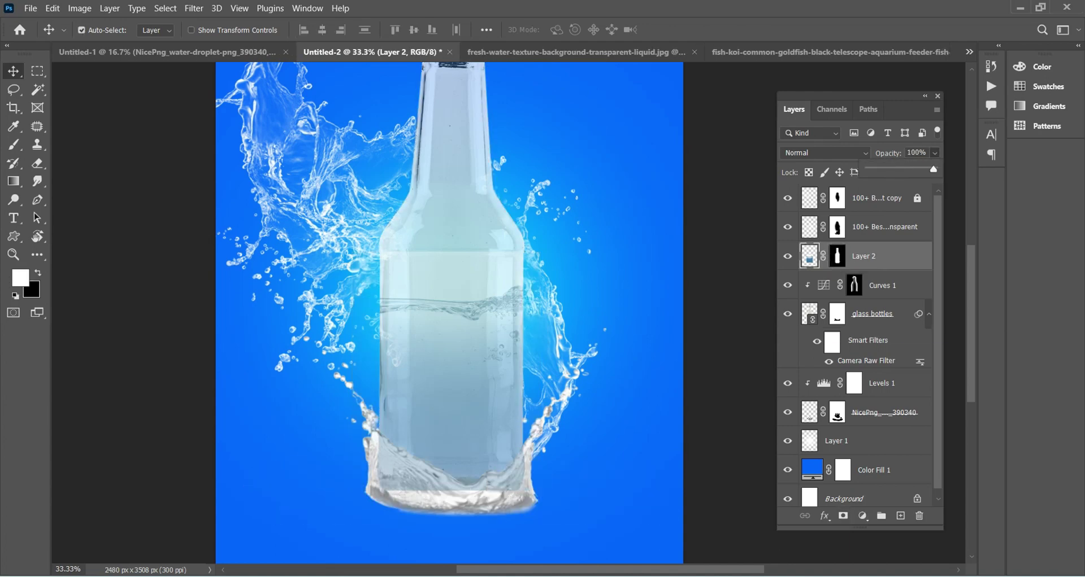
click(838, 256)
key(ctrl+plus)
key(x)
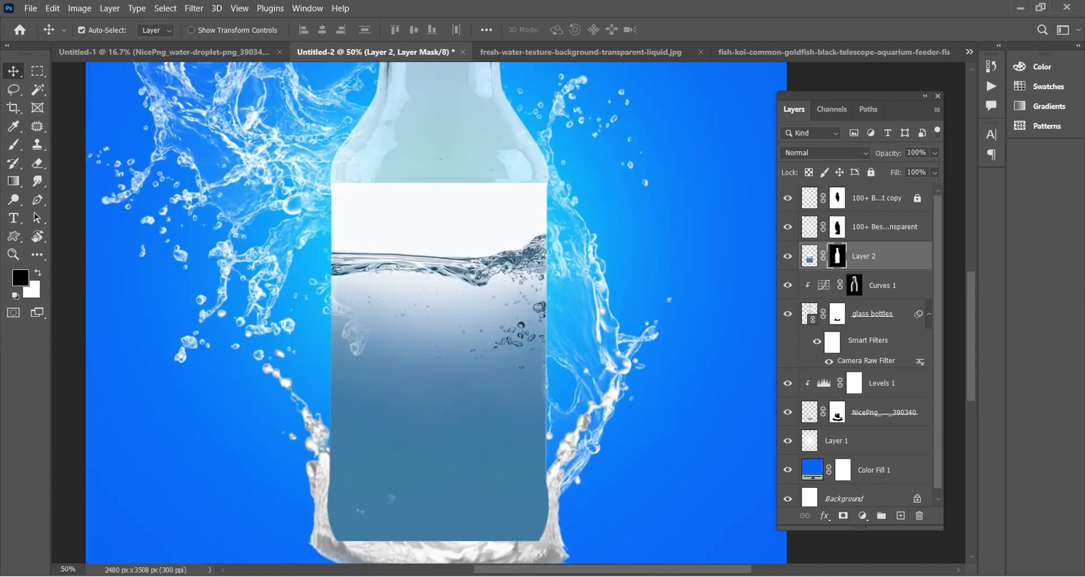
Step: Magic Wand the blank area above the water line and paint it black on Layer 2's mask
click(37, 89)
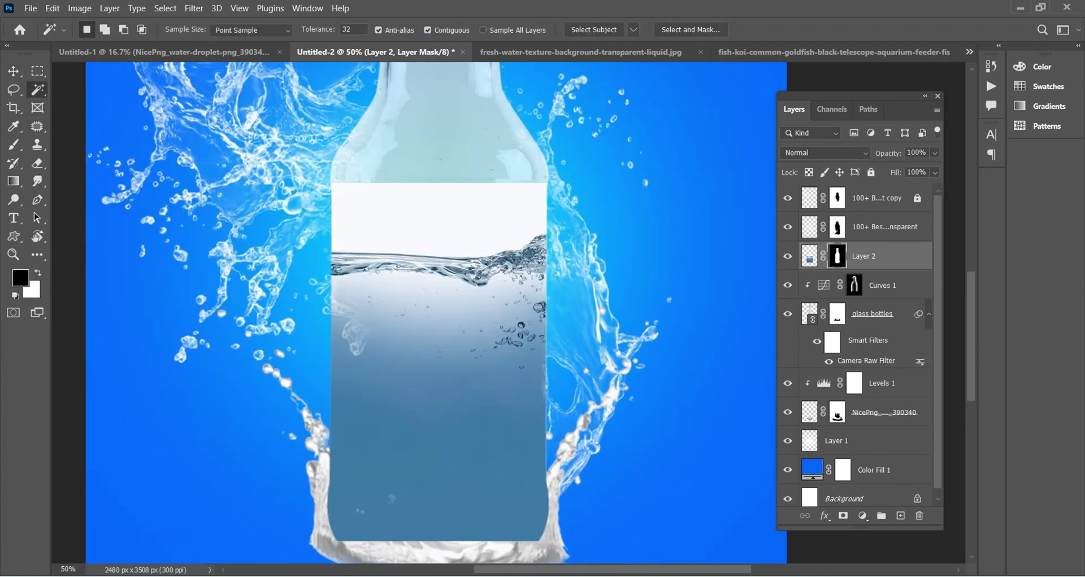
click(430, 217)
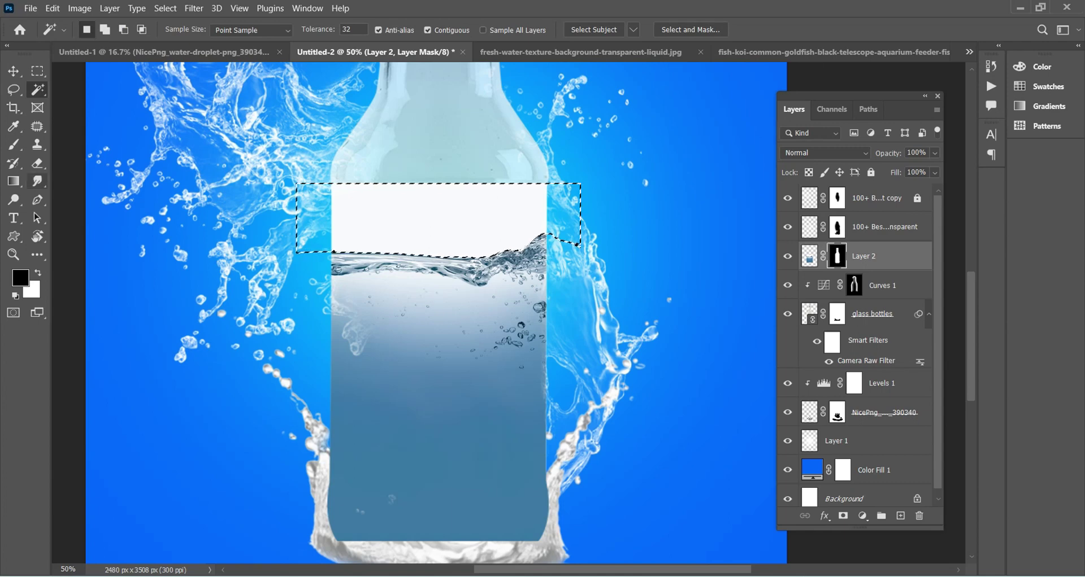
key(b)
mouse_move(367, 223)
mouse_down()
mouse_move(514, 209)
mouse_move(565, 218)
mouse_up()
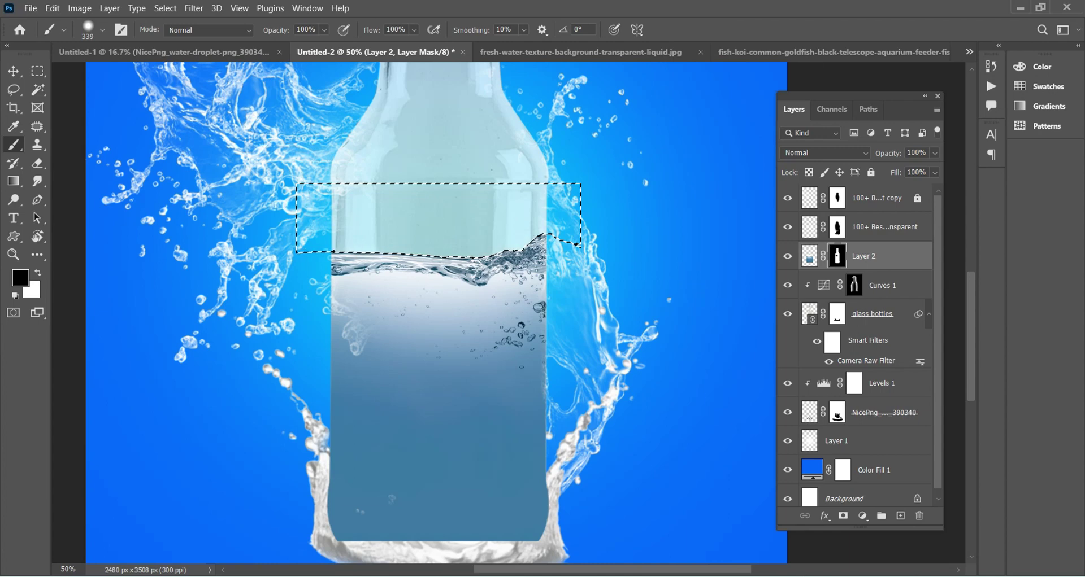
Step: Deselect, then softly blend the water along the bottle's bottom at 22% opacity with an 86 px brush
key(ctrl+d)
scroll(434, 310, down, 3)
scroll(435, 310, down, 3)
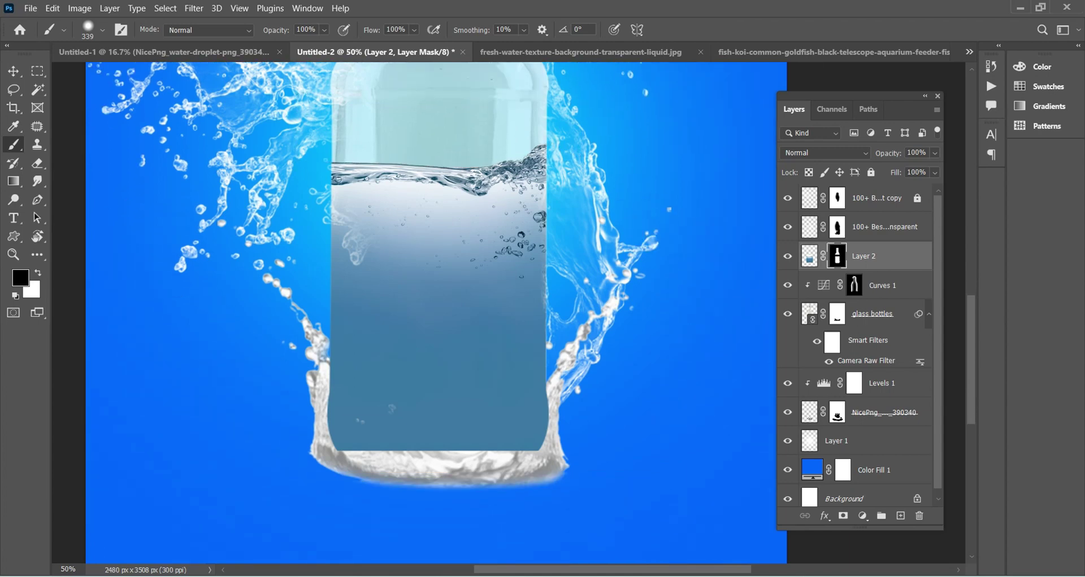
key(2)
key(2)
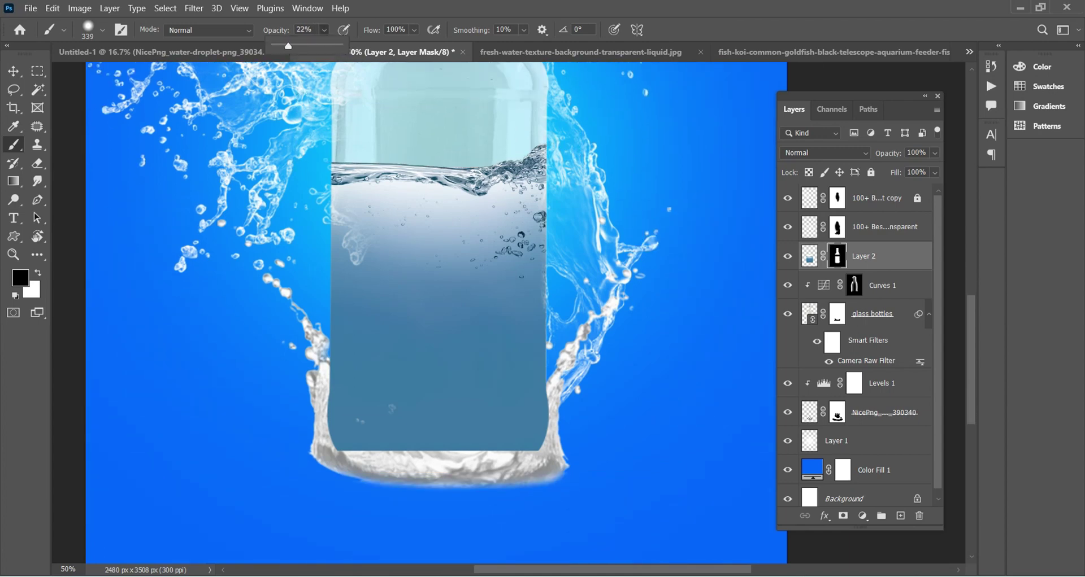
drag(333, 435, 543, 435)
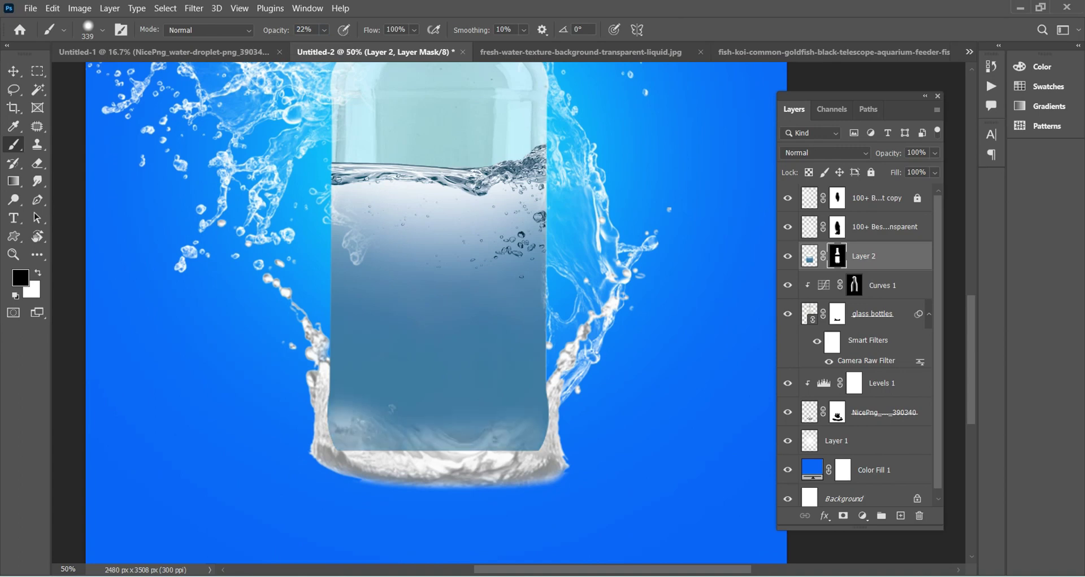
alt+right_click(376, 472)
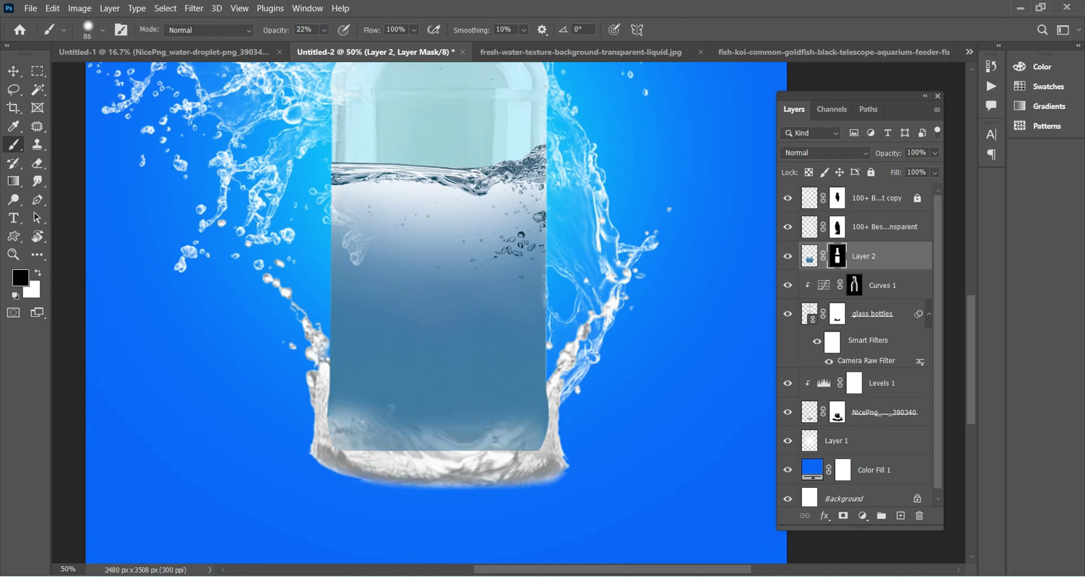
drag(483, 447, 537, 447)
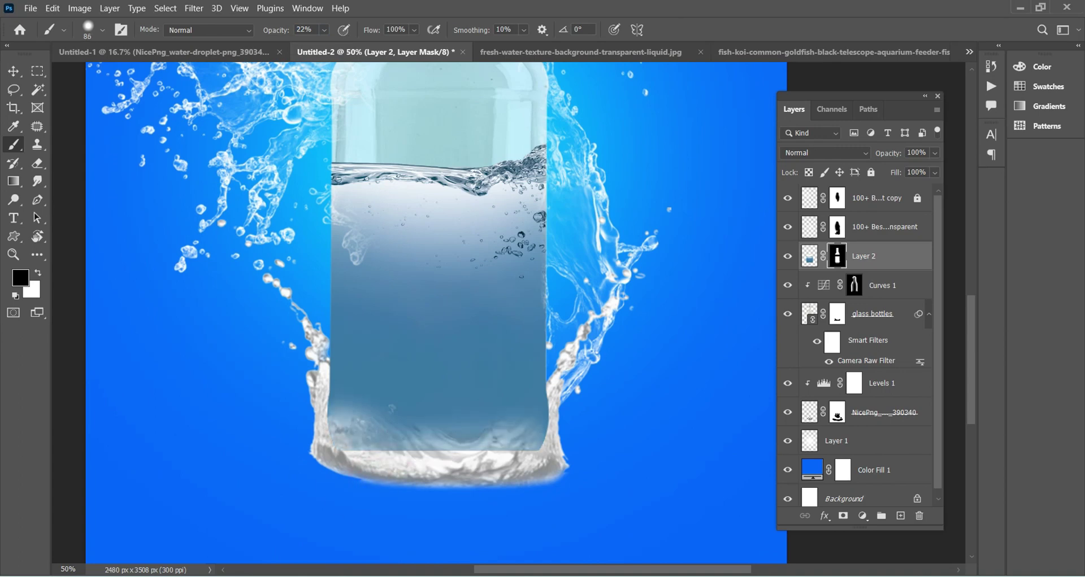
key(0)
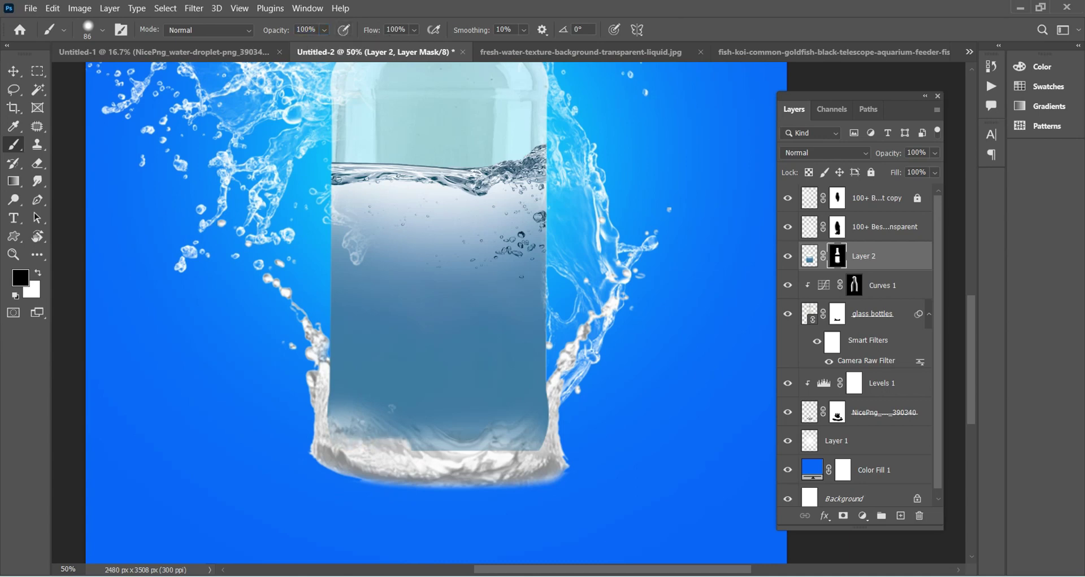
mouse_move(404, 447)
mouse_down()
mouse_move(542, 447)
mouse_move(545, 429)
mouse_up()
Step: Reveal the splash over the bottle's lower-left and bottom, and restore water at the lower-right edge
scroll(435, 282, up, 1)
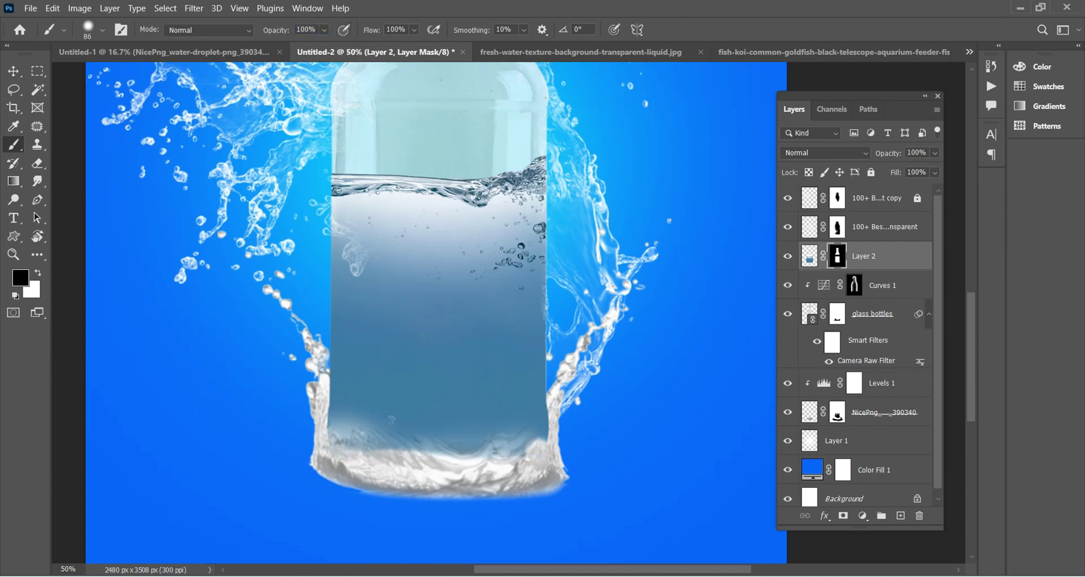
click(89, 30)
key(Escape)
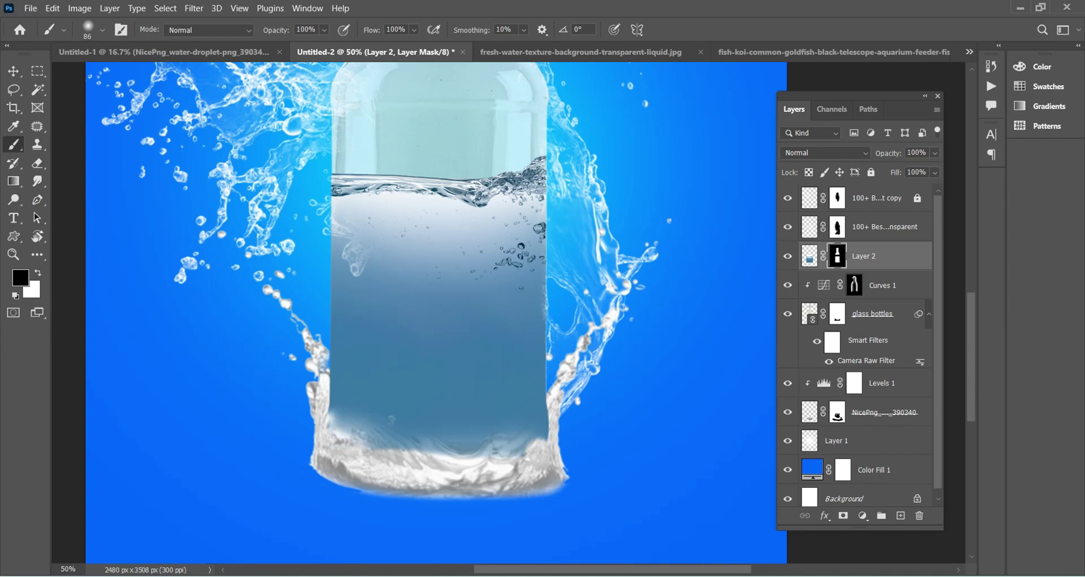
mouse_move(331, 410)
mouse_down()
mouse_move(435, 453)
mouse_move(333, 392)
mouse_up()
mouse_move(503, 452)
mouse_down()
mouse_move(524, 457)
mouse_move(535, 407)
mouse_move(511, 432)
mouse_up()
key(ctrl+plus)
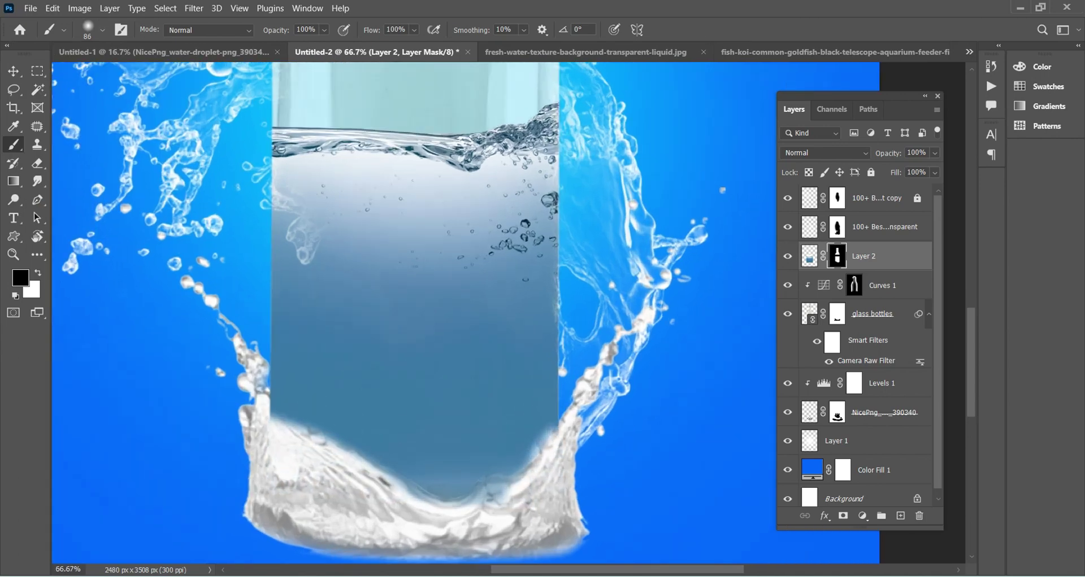
scroll(395, 311, down, 2)
mouse_move(308, 381)
mouse_down()
mouse_move(279, 356)
mouse_move(316, 345)
mouse_move(361, 410)
mouse_up()
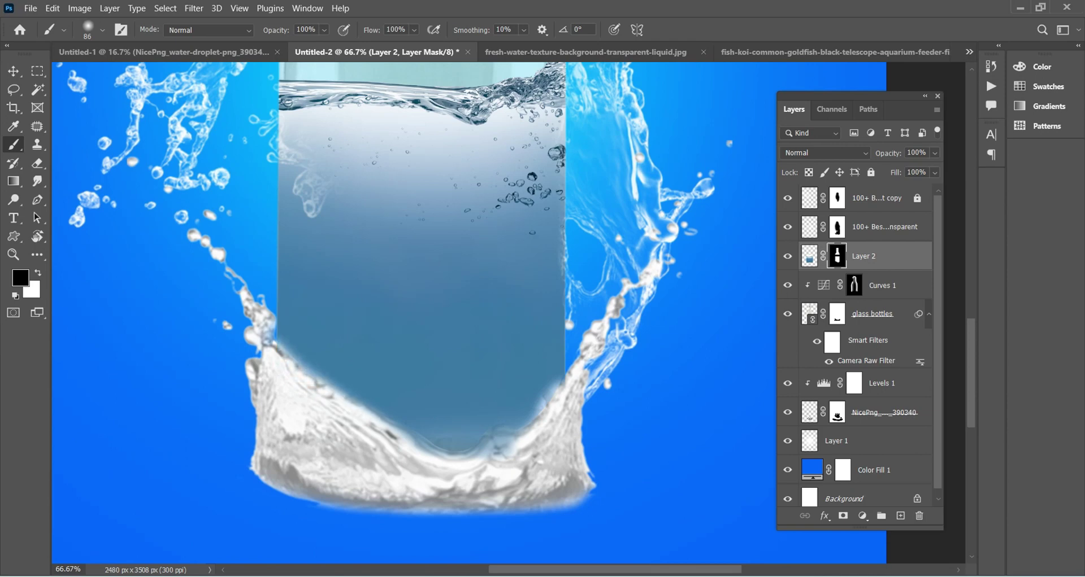
mouse_move(418, 455)
mouse_down()
mouse_move(508, 455)
mouse_move(522, 432)
mouse_up()
key(x)
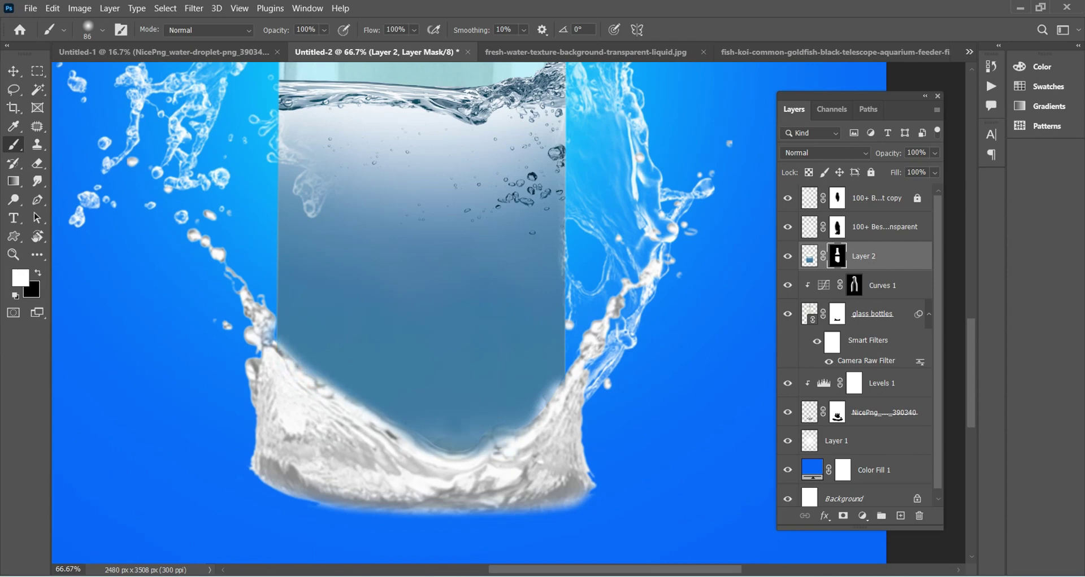
drag(534, 416, 559, 385)
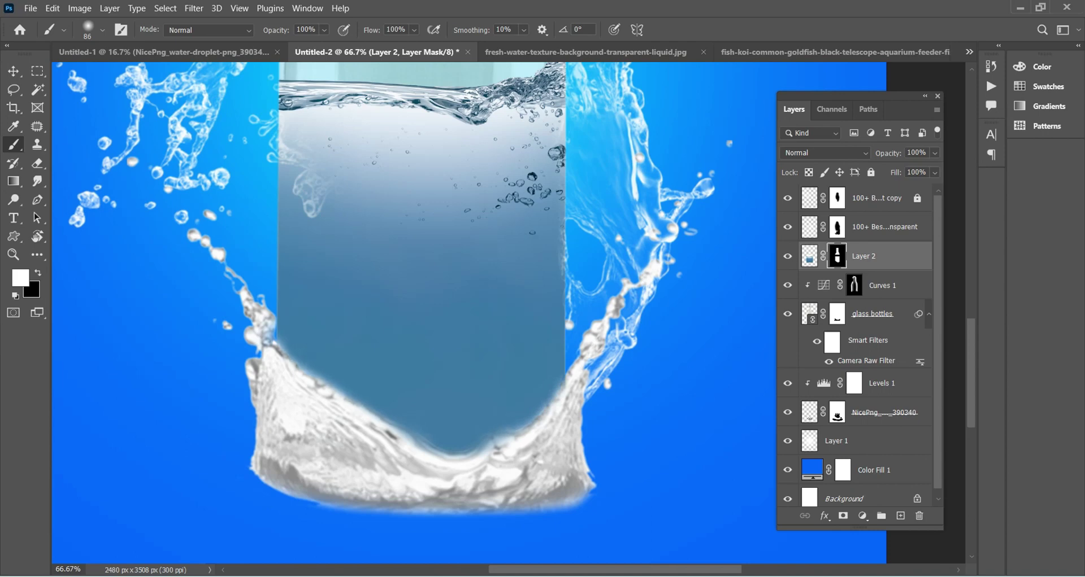
Step: Fade the water along the bottle's sides with a black 214 px brush at 12% opacity
scroll(421, 438, up, 5)
scroll(421, 314, down, 2)
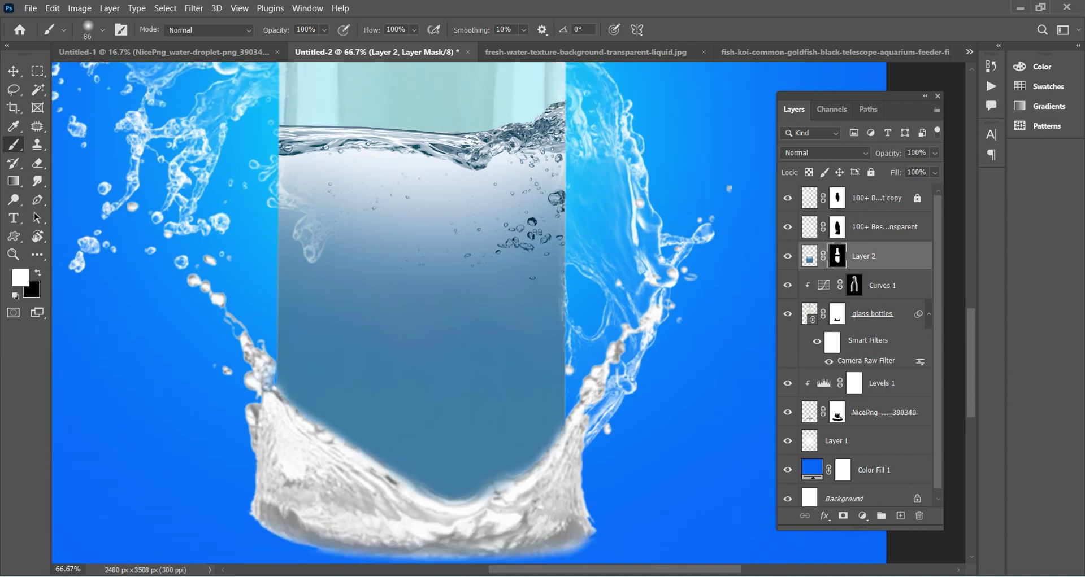
key(ctrl+minus)
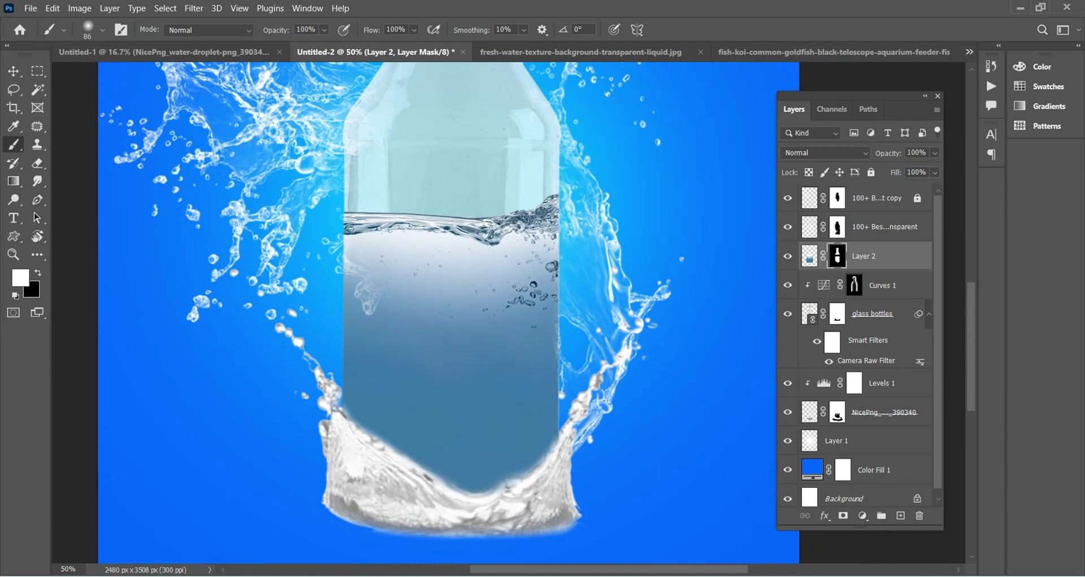
key(x)
key(2)
key(1)
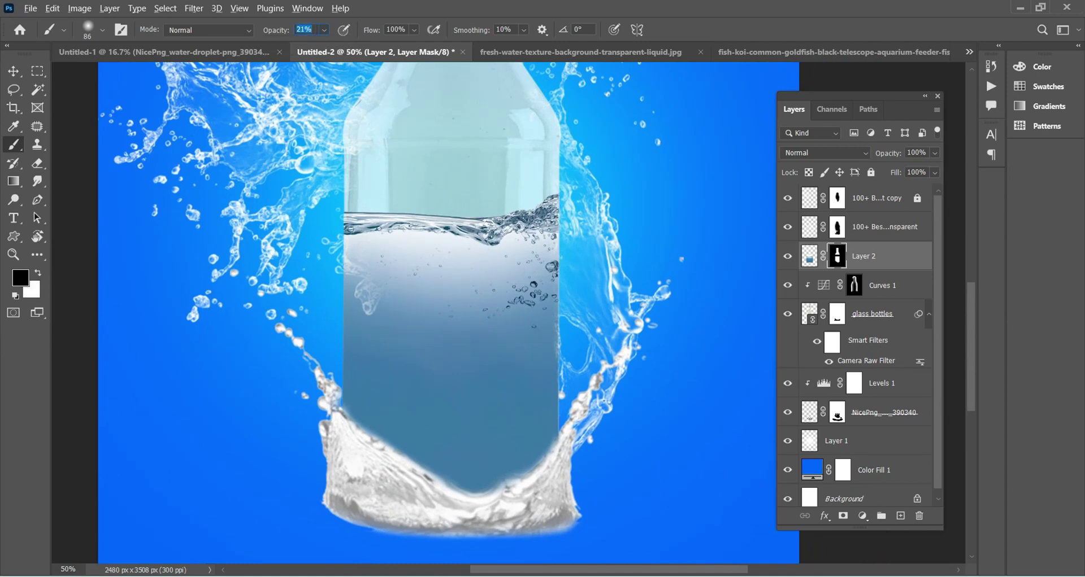
key(bracketright)
key(1)
key(2)
key(bracketright)
key(bracketright)
key(bracketright)
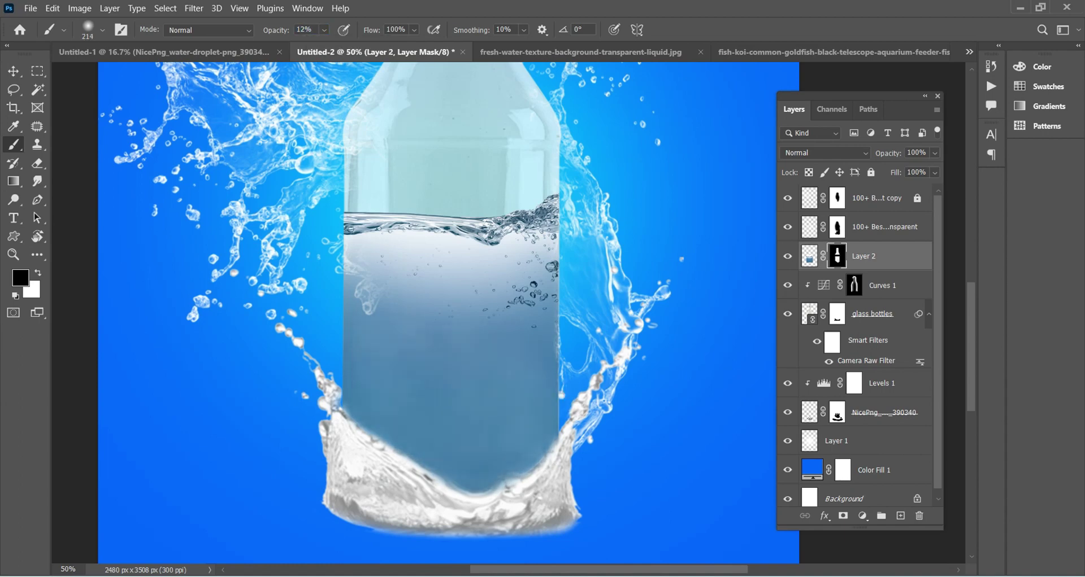
scroll(390, 407, up, 1)
drag(359, 356, 357, 449)
drag(546, 346, 549, 477)
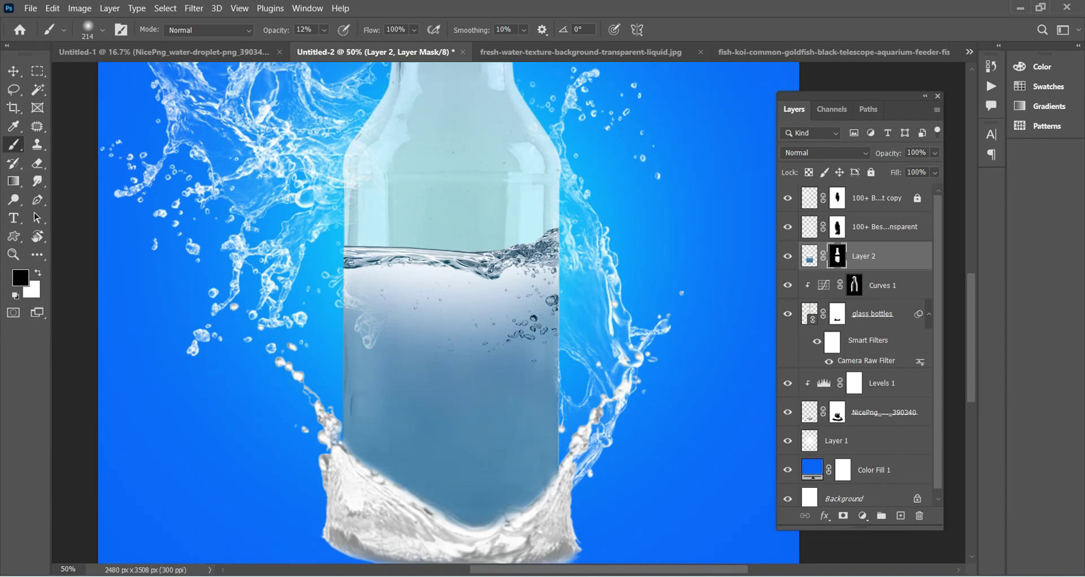
drag(551, 379, 550, 464)
drag(551, 399, 550, 468)
scroll(449, 311, down, 1)
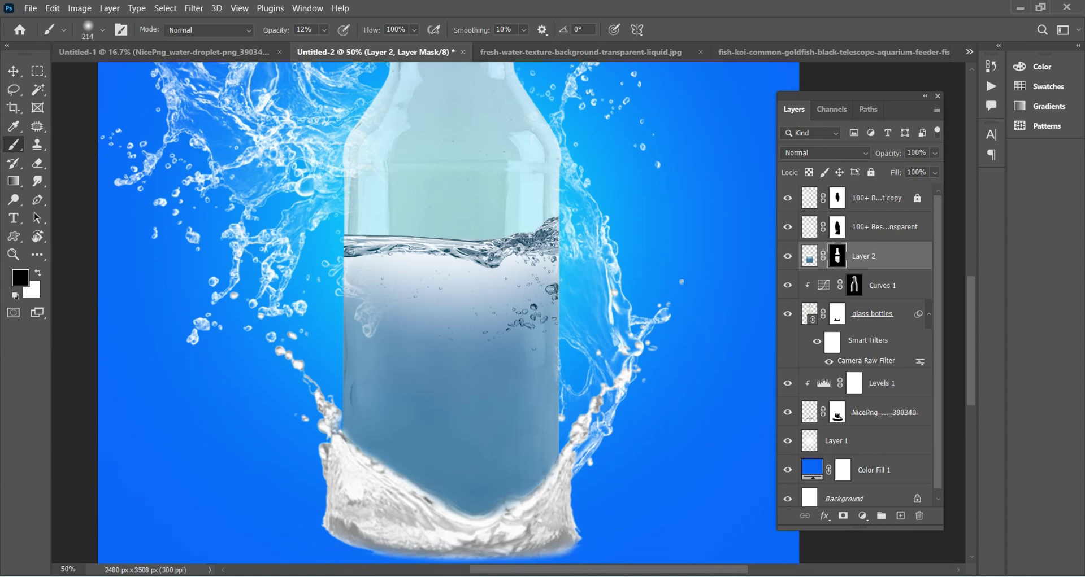
Step: Touch up the lower-left water, then reveal more splash left of the bottle's bottom at 100% opacity
key(x)
mouse_move(325, 396)
mouse_down()
mouse_move(337, 444)
mouse_move(336, 422)
mouse_up()
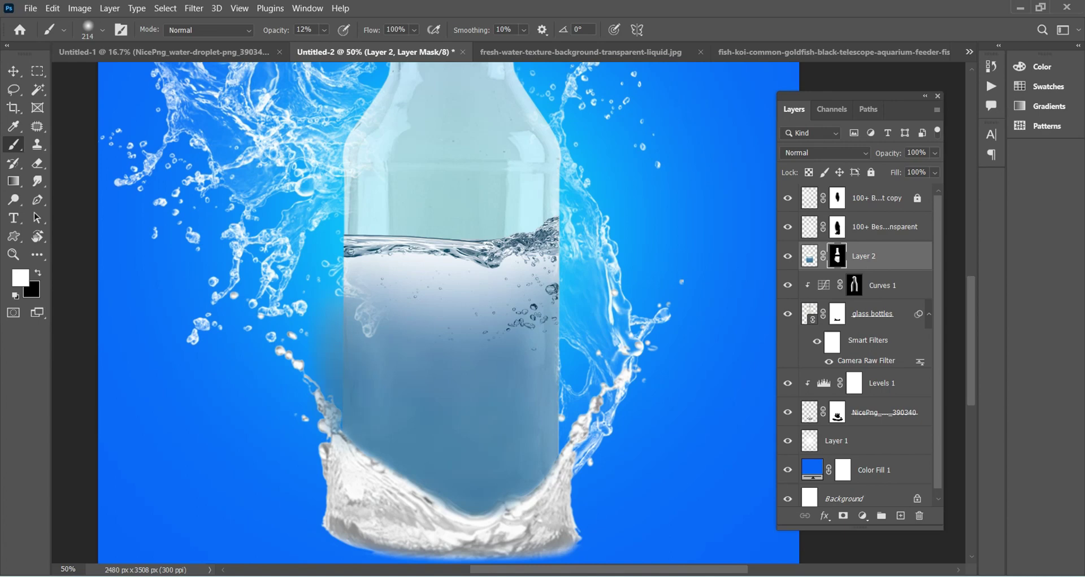
key(x)
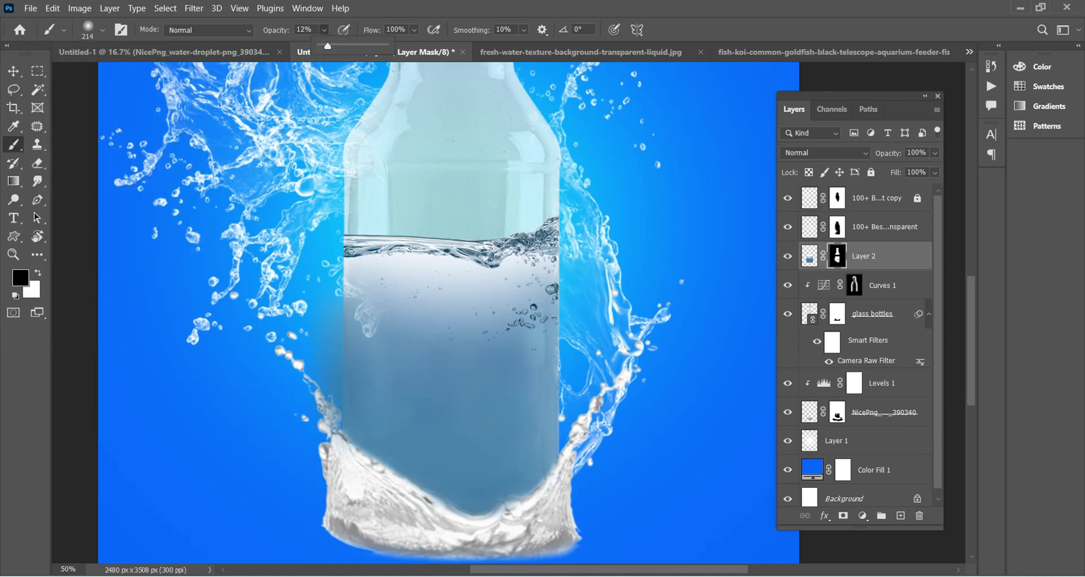
double_click(305, 30)
text(100)
click(102, 29)
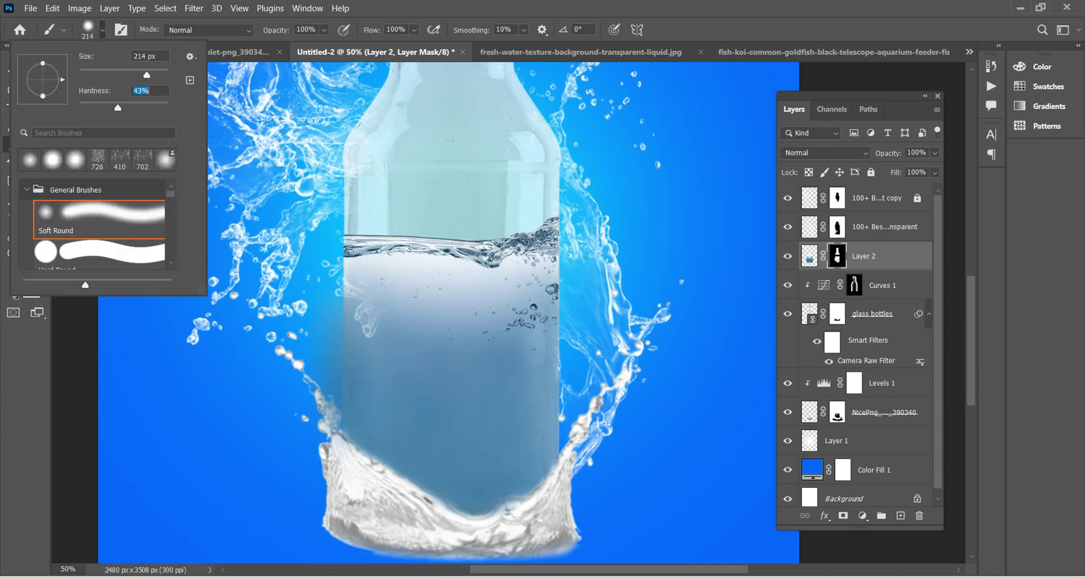
click(102, 29)
drag(322, 389, 330, 428)
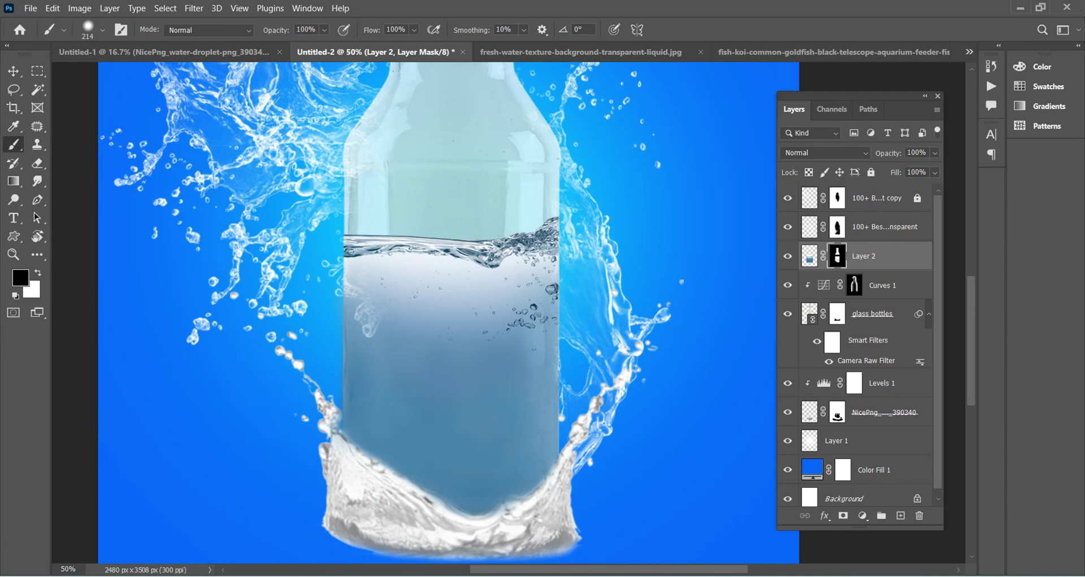
scroll(449, 313, down, 2)
scroll(859, 339, down, 1)
scroll(448, 313, up, 2)
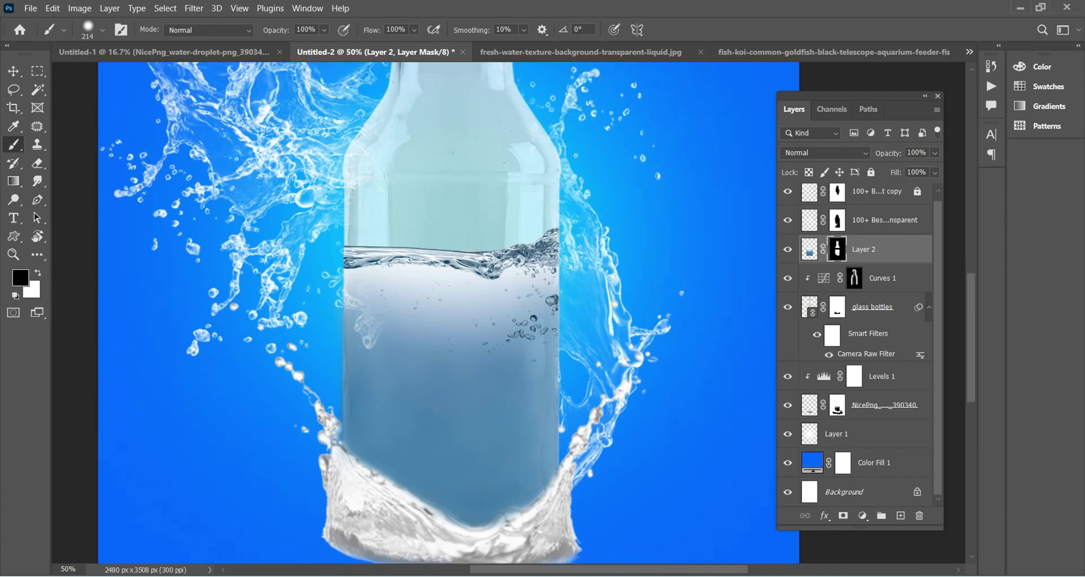
scroll(449, 313, up, 5)
scroll(448, 313, down, 5)
scroll(449, 313, up, 2)
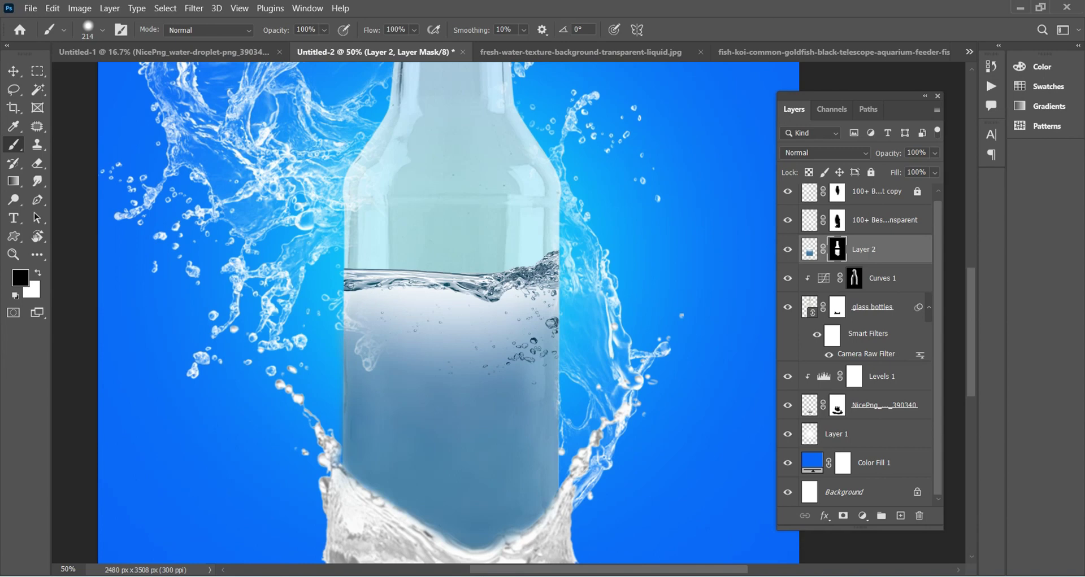
Step: Target the water splash layer's mask with the Brush tool and zoom out to see the bottle
key(v)
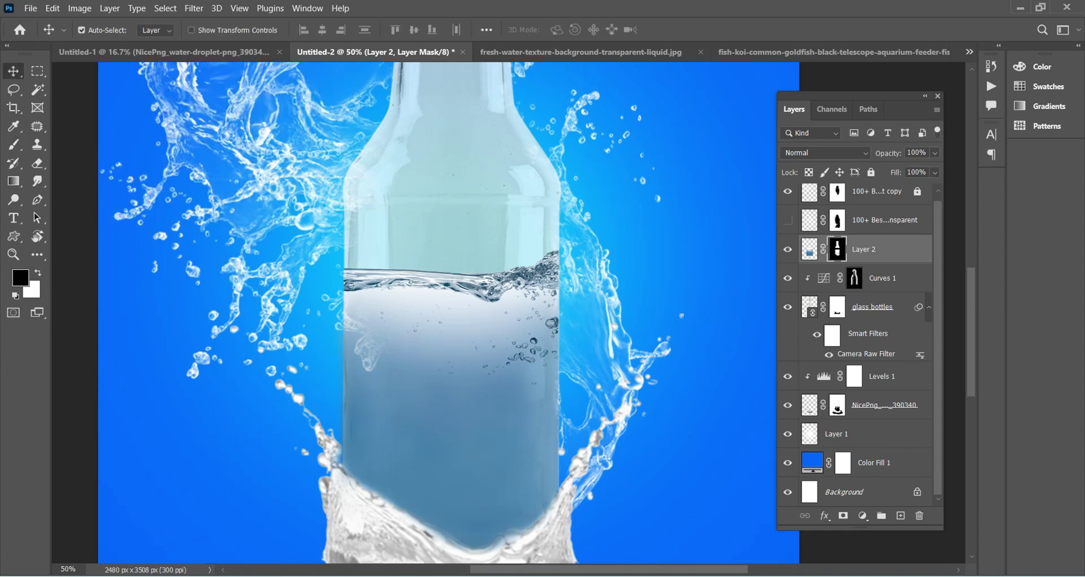
key(alt+bracketright)
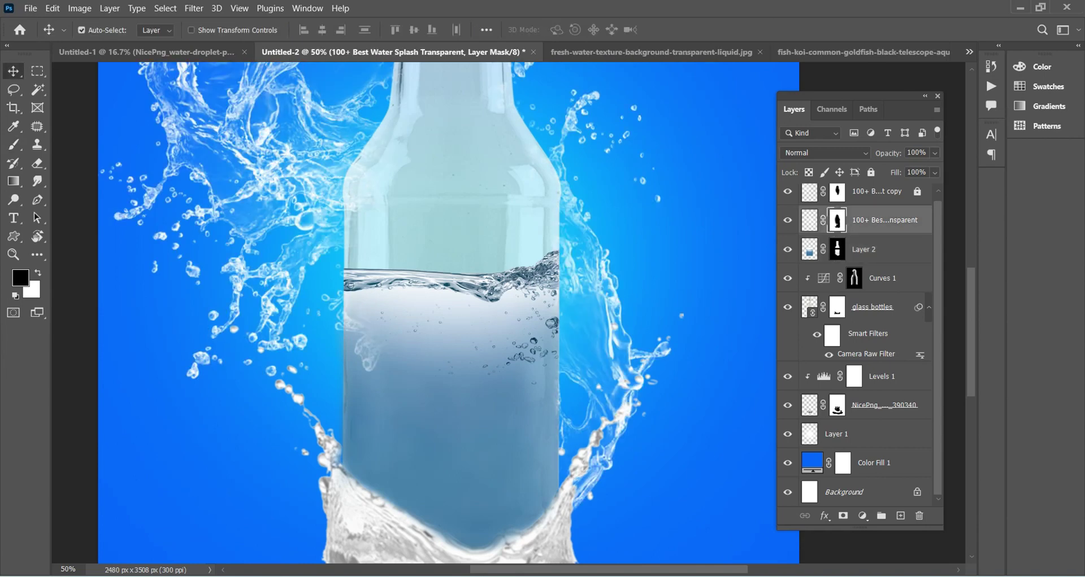
click(14, 144)
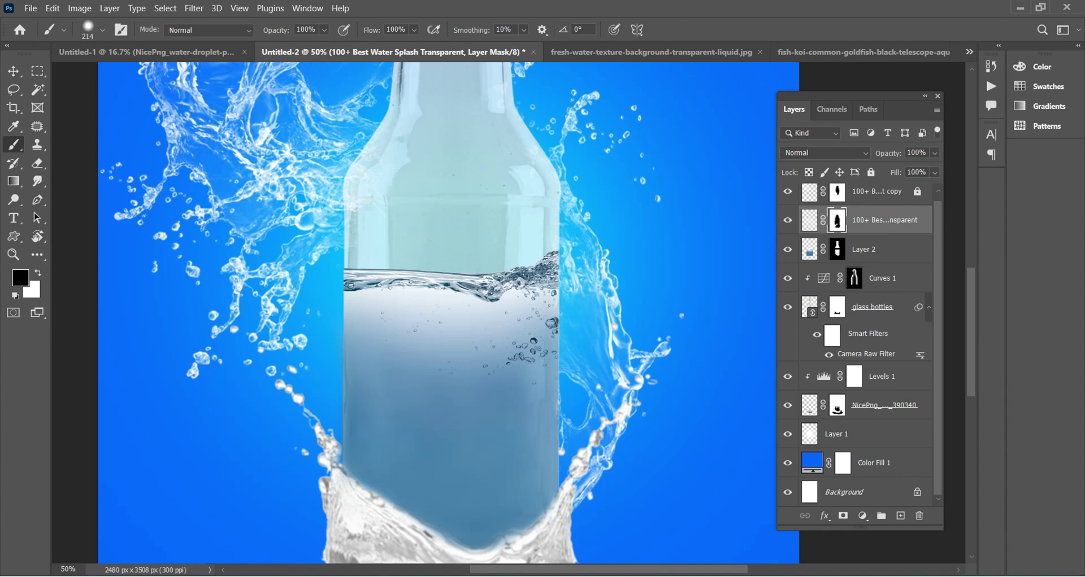
key(ctrl+minus)
key(ctrl+minus)
scroll(479, 328, up, 2)
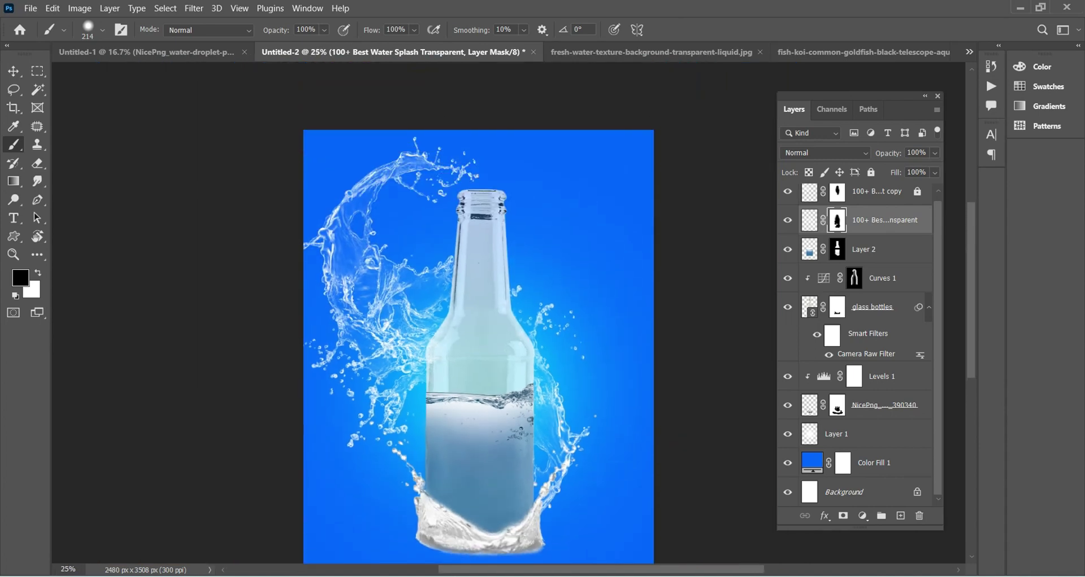
scroll(478, 328, down, 1)
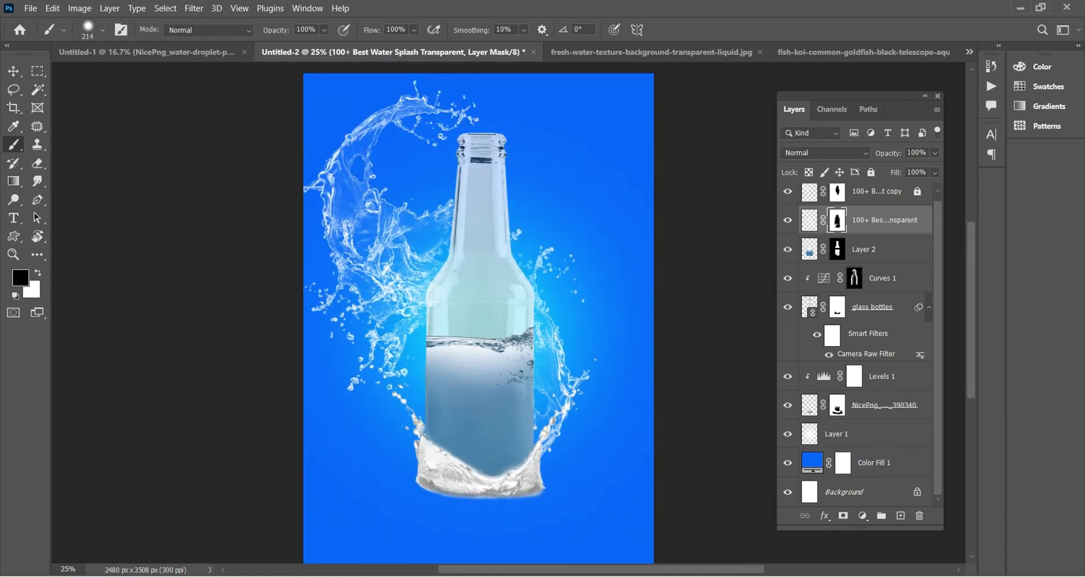
Step: Close the water texture document without saving changes
click(649, 52)
click(562, 52)
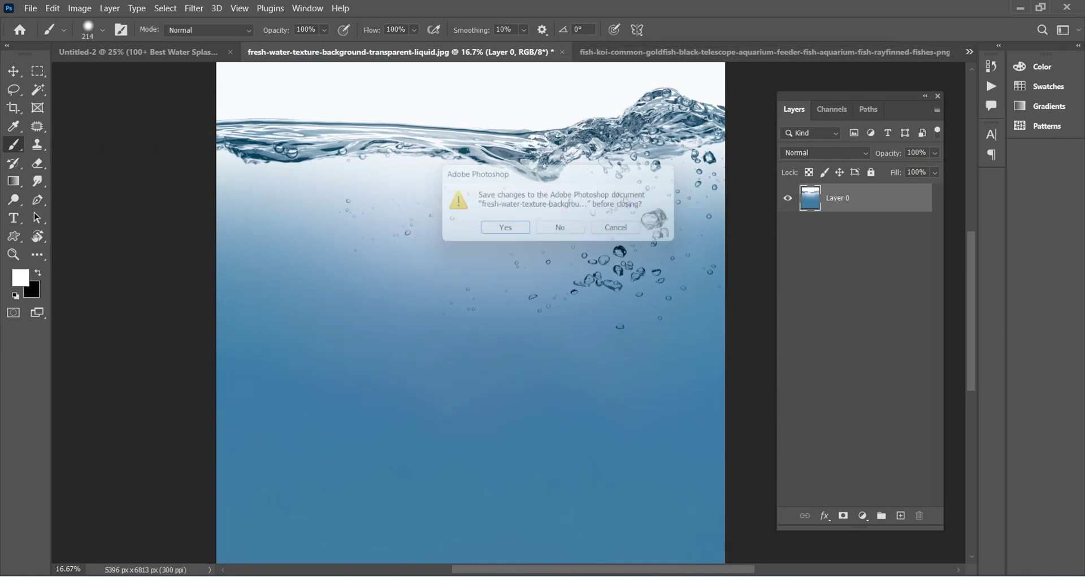
key(n)
Step: Unlock the goldfish background, Select Subject, mask it, and drag the cut-out into the poster
key(ctrl+Tab)
key(v)
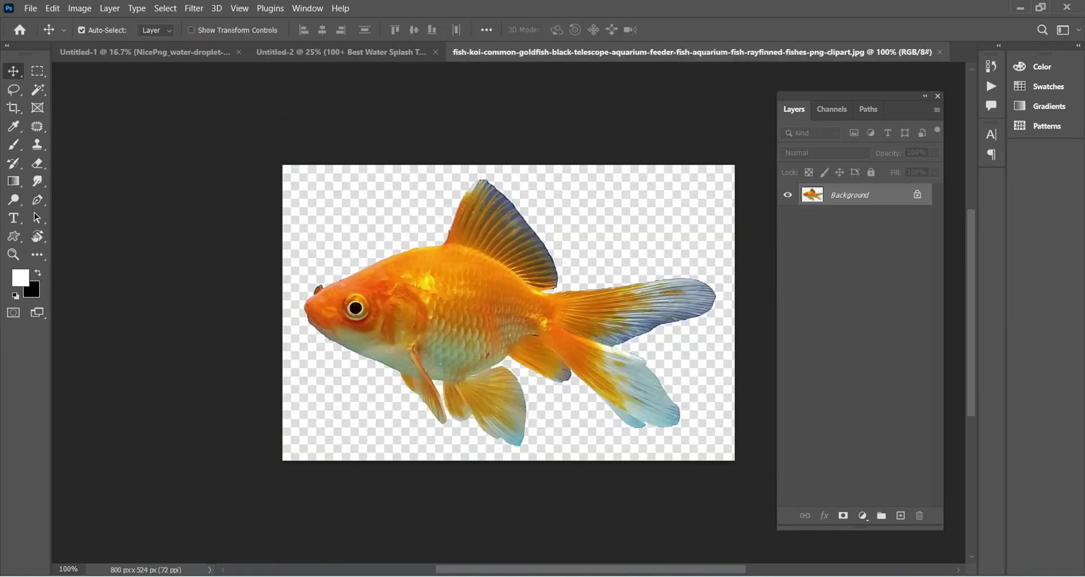
click(917, 195)
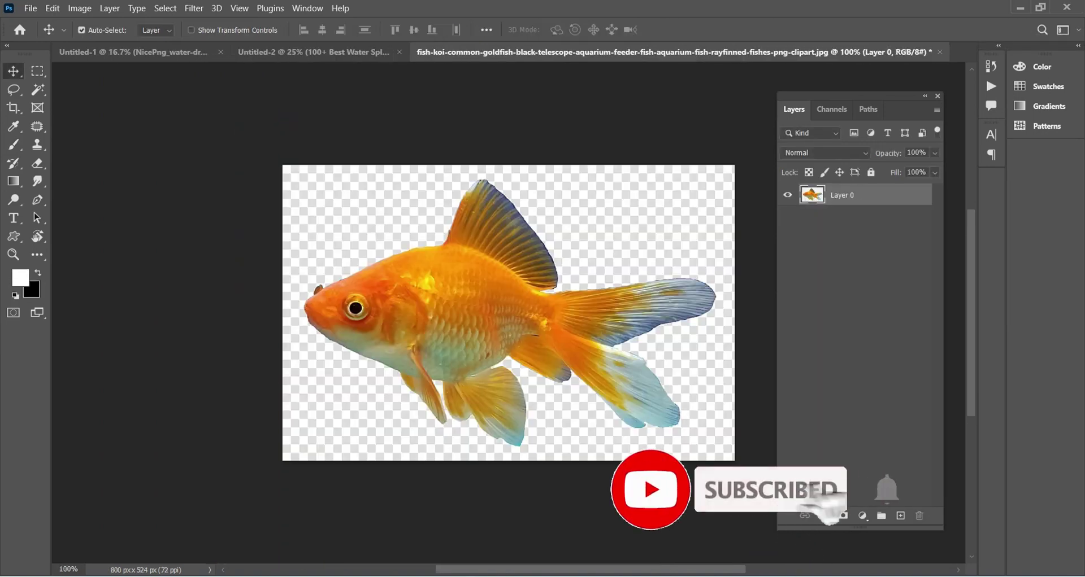
click(37, 89)
click(594, 30)
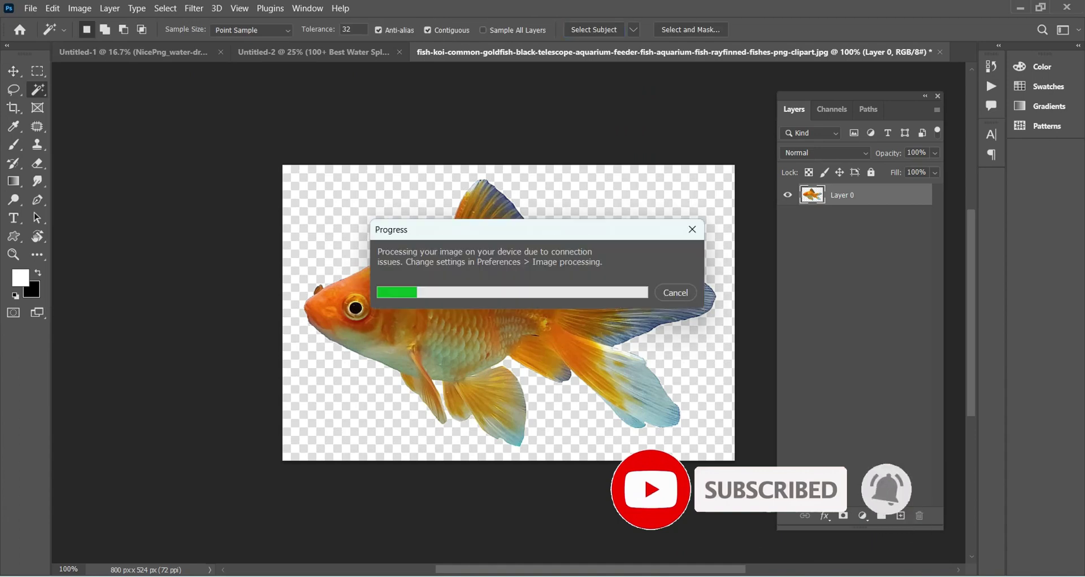
click(843, 515)
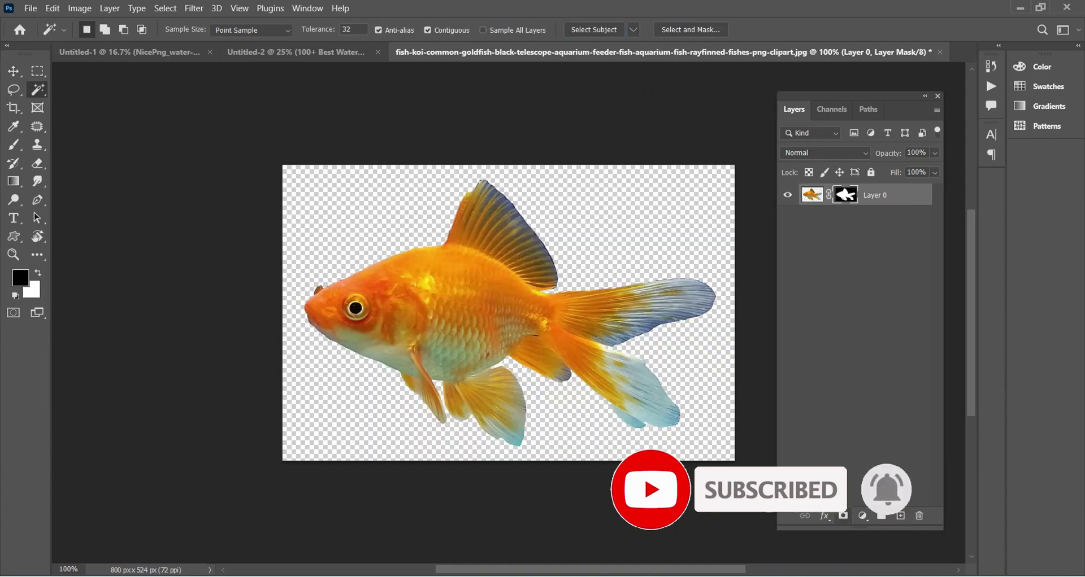
key(v)
mouse_move(493, 281)
mouse_down()
mouse_move(169, 51)
mouse_move(492, 384)
mouse_up()
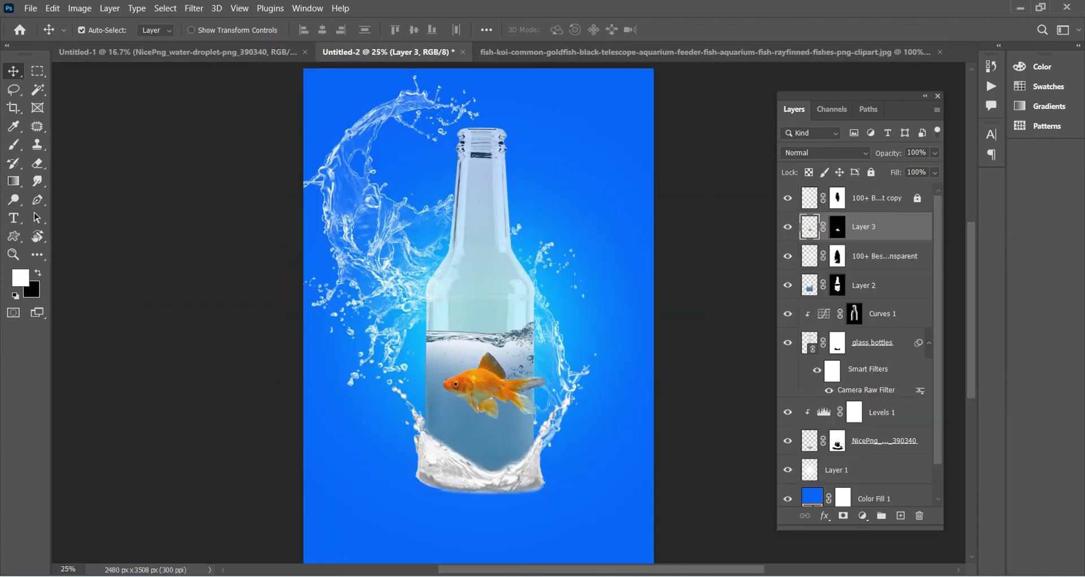
Step: Place Layer 3 just below the water layer and shrink the goldfish low inside the bottle
key(ctrl+bracketleft)
key(ctrl+bracketleft)
key(ctrl+bracketleft)
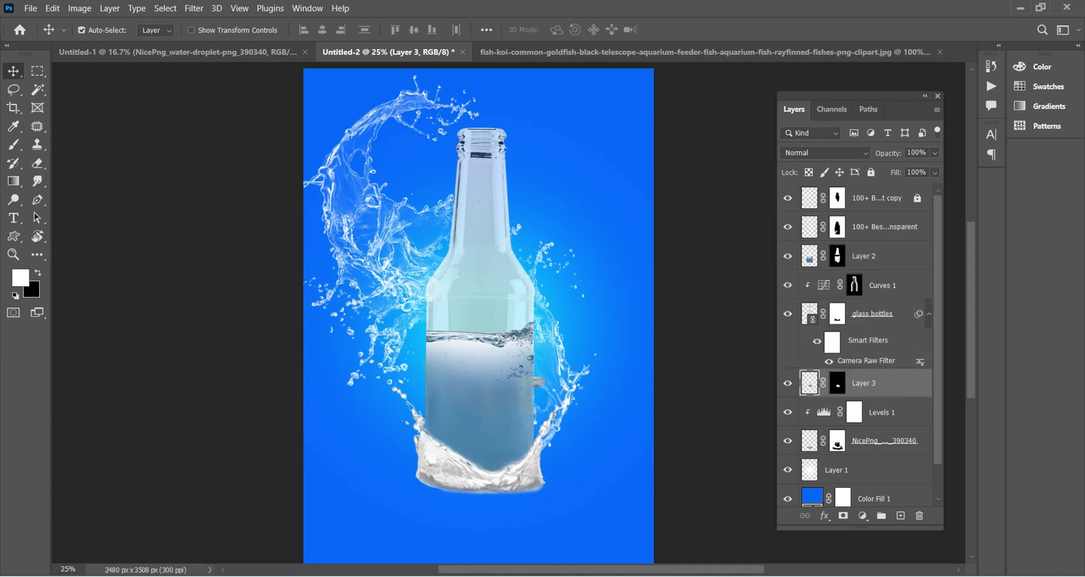
key(ctrl+bracketright)
key(ctrl+bracketright)
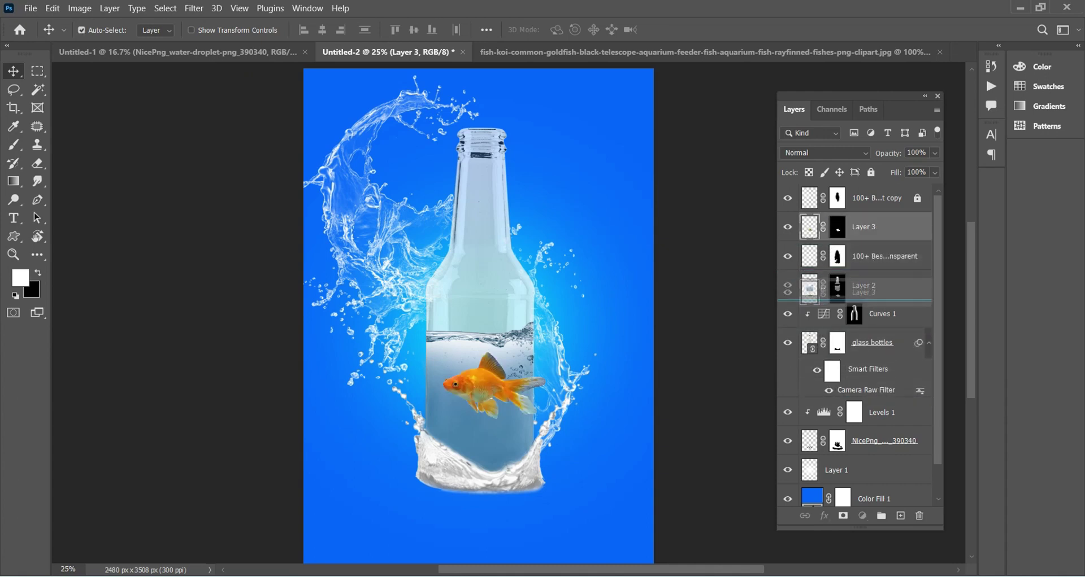
key(ctrl+bracketleft)
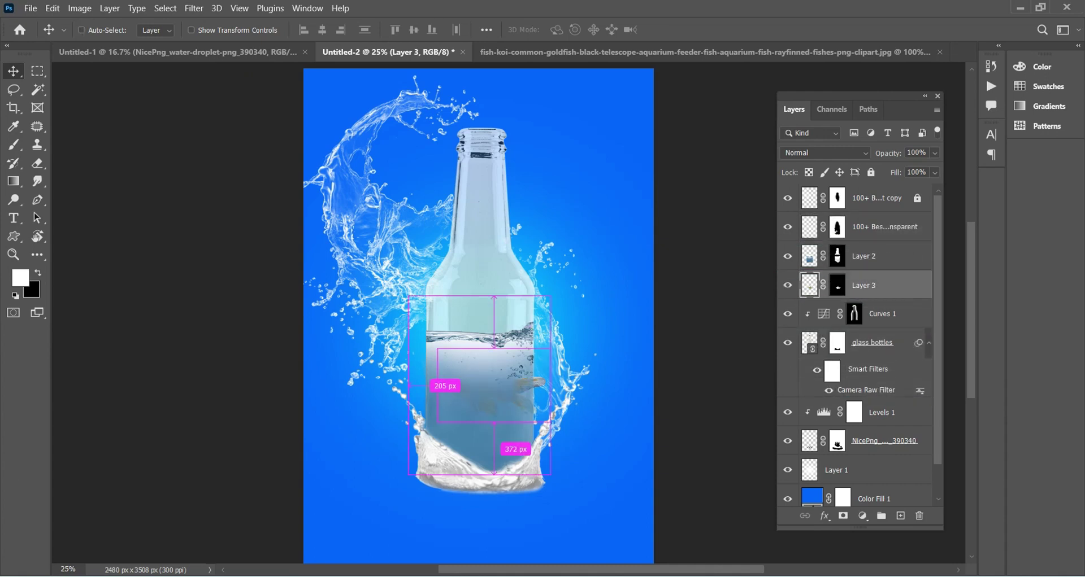
key(ctrl+t)
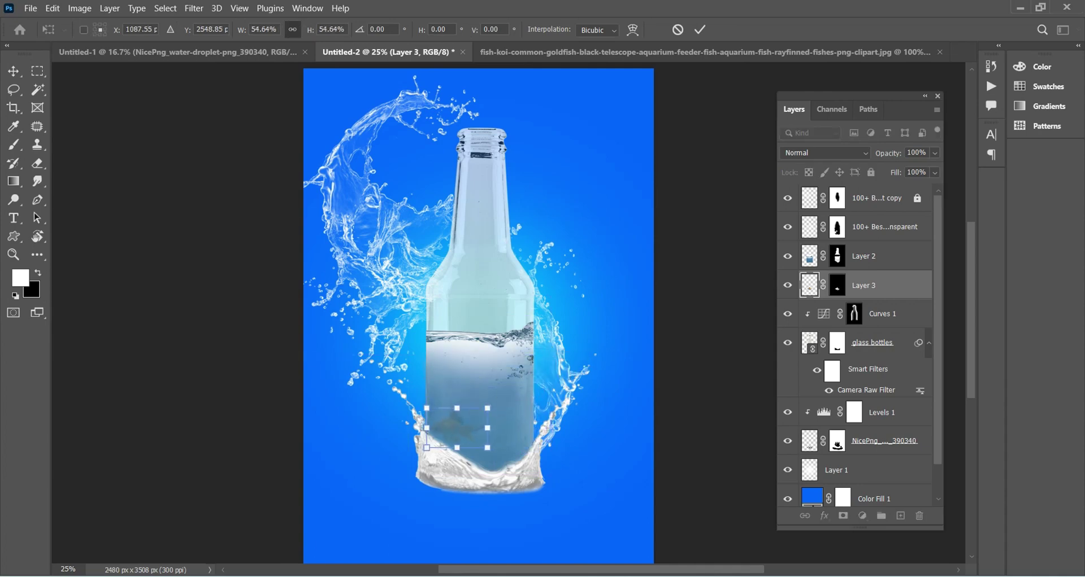
drag(538, 375, 519, 392)
key(Return)
key(ctrl+plus)
key(ctrl+plus)
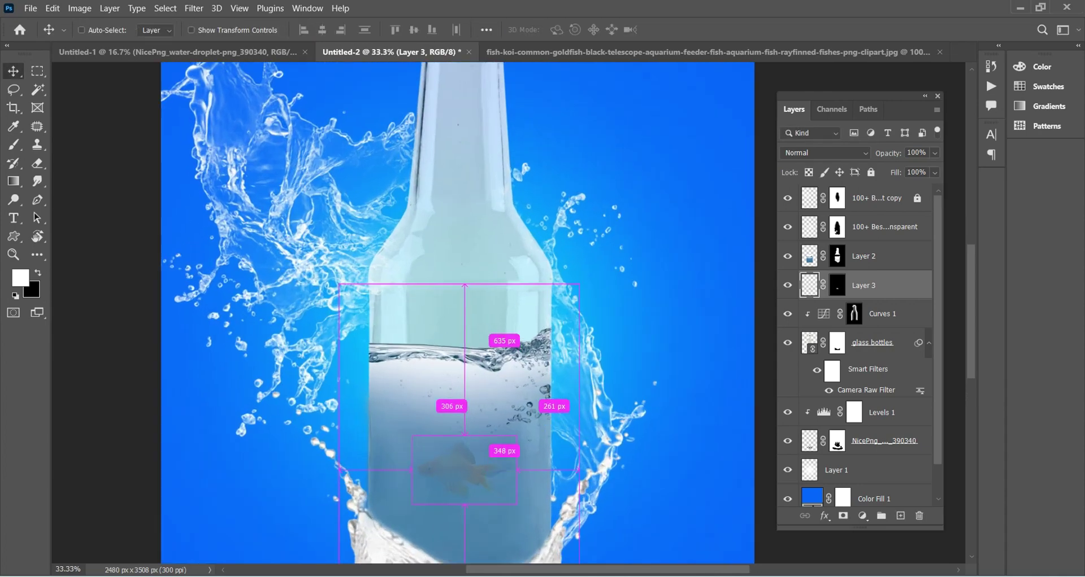
Step: Paint black at 17% on Layer 2's mask over the goldfish's body, head and fin
click(837, 256)
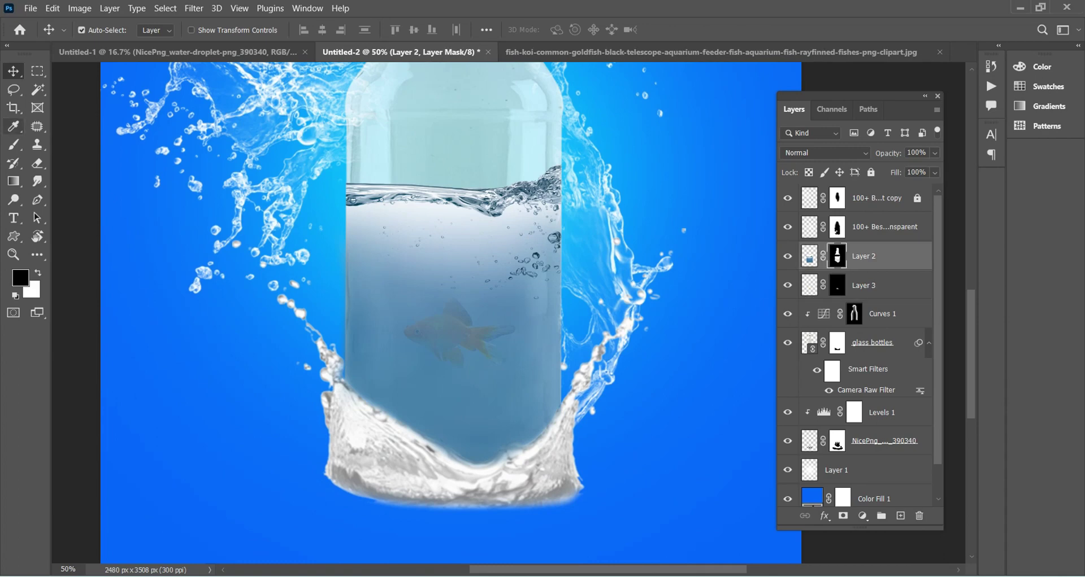
key(b)
key(x)
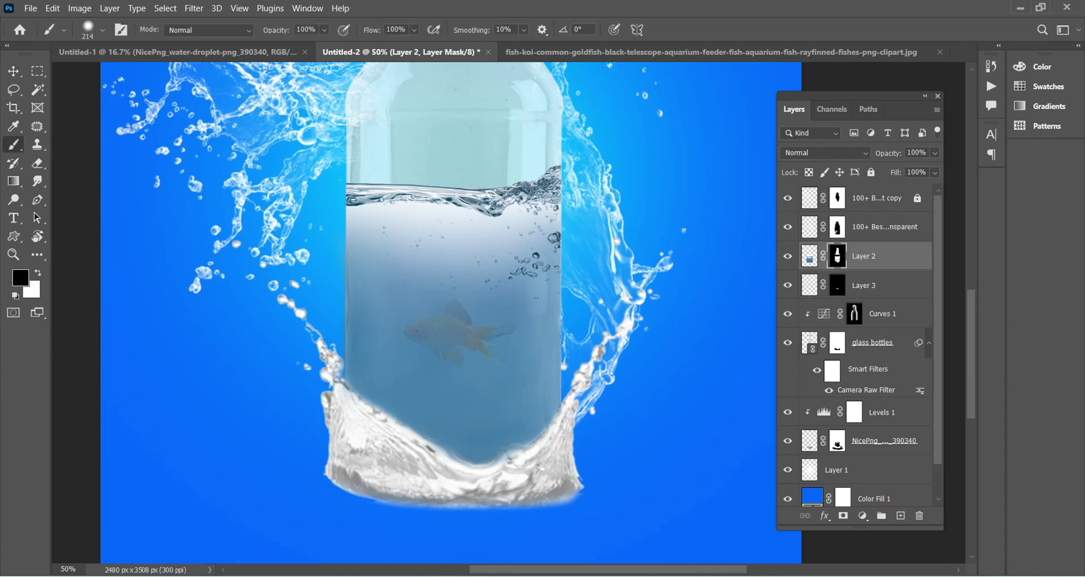
key(1)
key(7)
drag(429, 336, 492, 339)
mouse_move(432, 312)
mouse_down()
mouse_move(442, 310)
mouse_move(402, 325)
mouse_up()
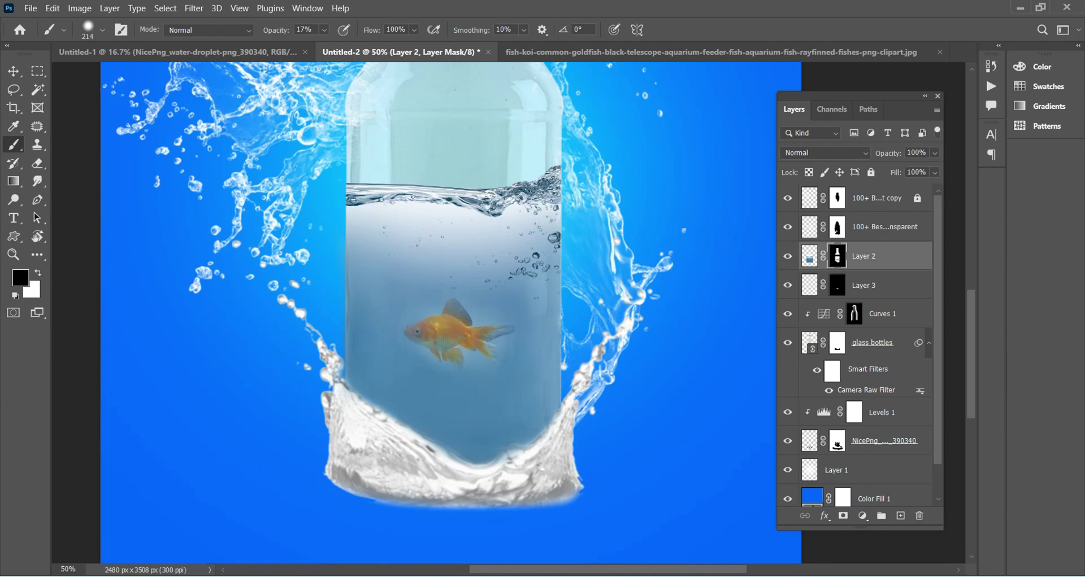
Step: Set the brush to 9% opacity and 422 px, then zoom out to view the whole poster
scroll(396, 298, up, 2)
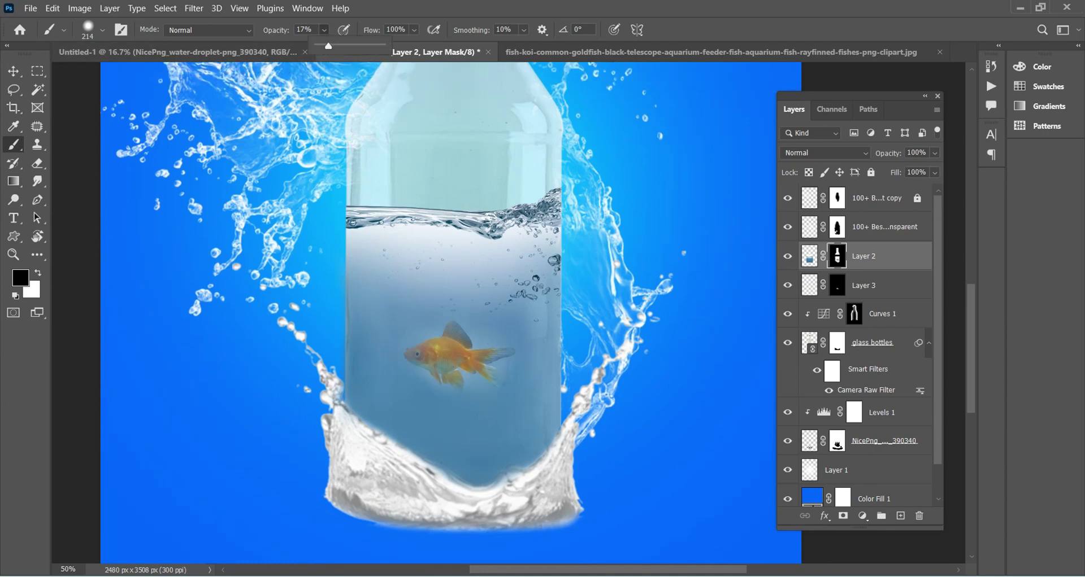
key(0)
key(9)
key(bracketright)
key(bracketright)
key(bracketright)
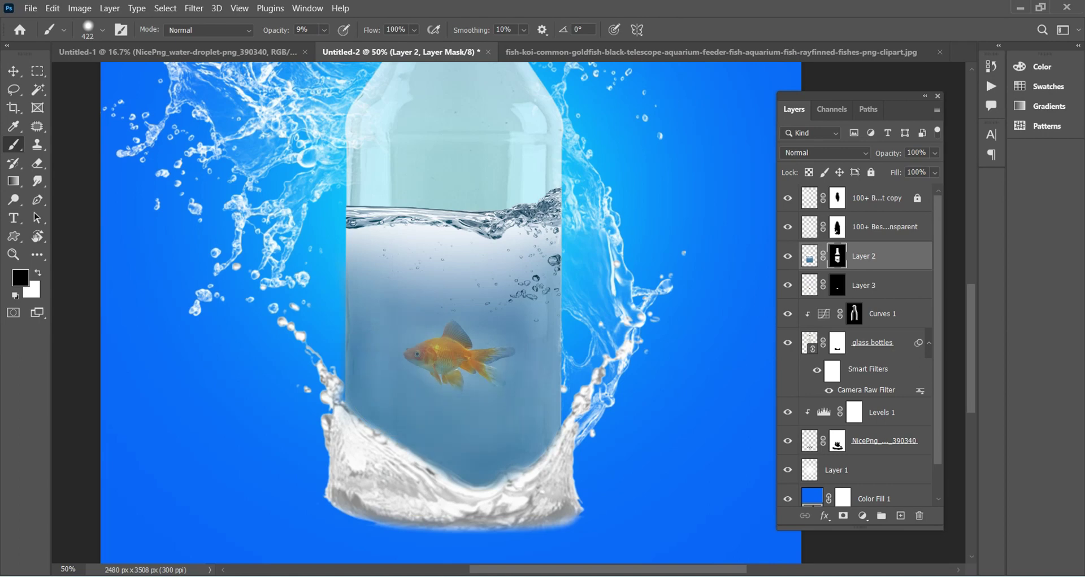
scroll(452, 311, up, 1)
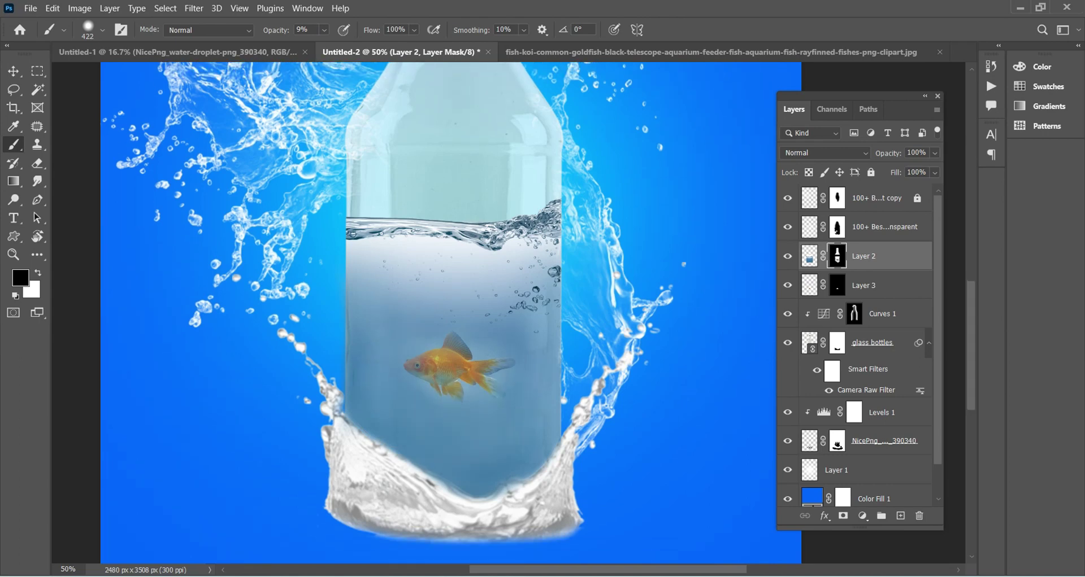
scroll(451, 311, down, 1)
scroll(452, 311, up, 2)
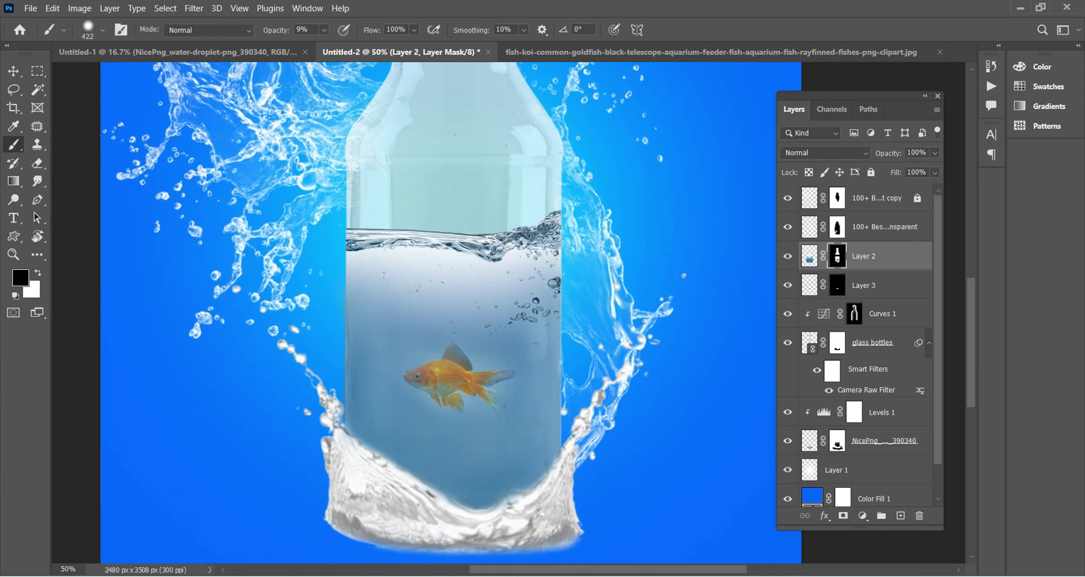
scroll(452, 310, down, 1)
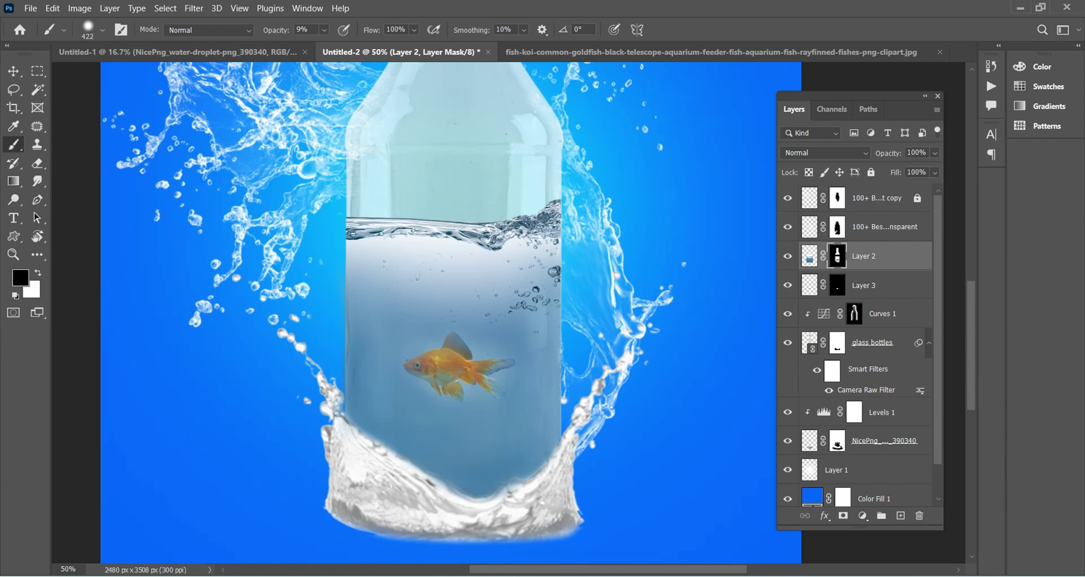
key(ctrl+minus)
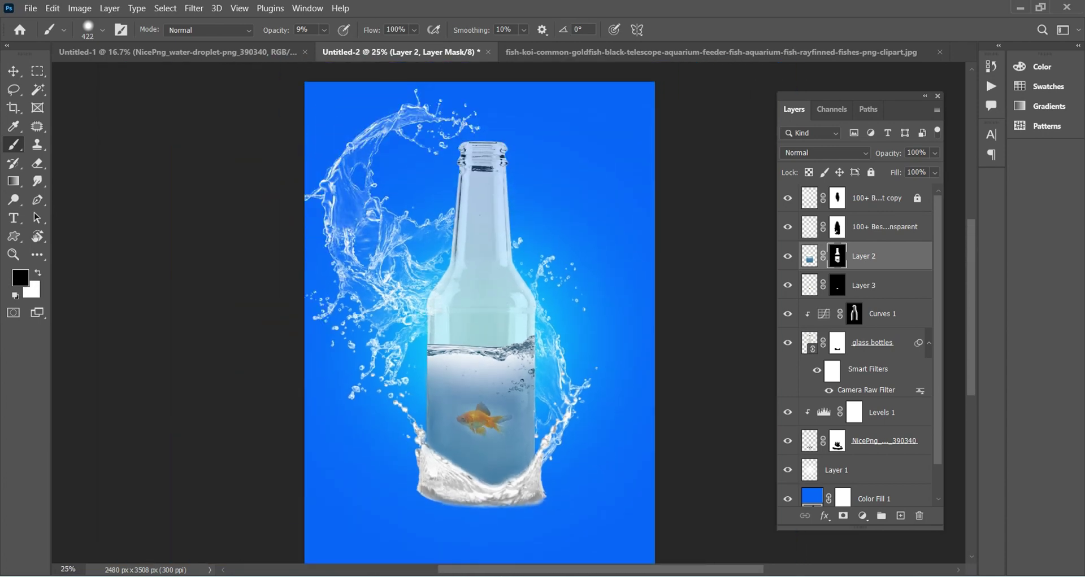
scroll(479, 322, up, 2)
scroll(480, 322, down, 1)
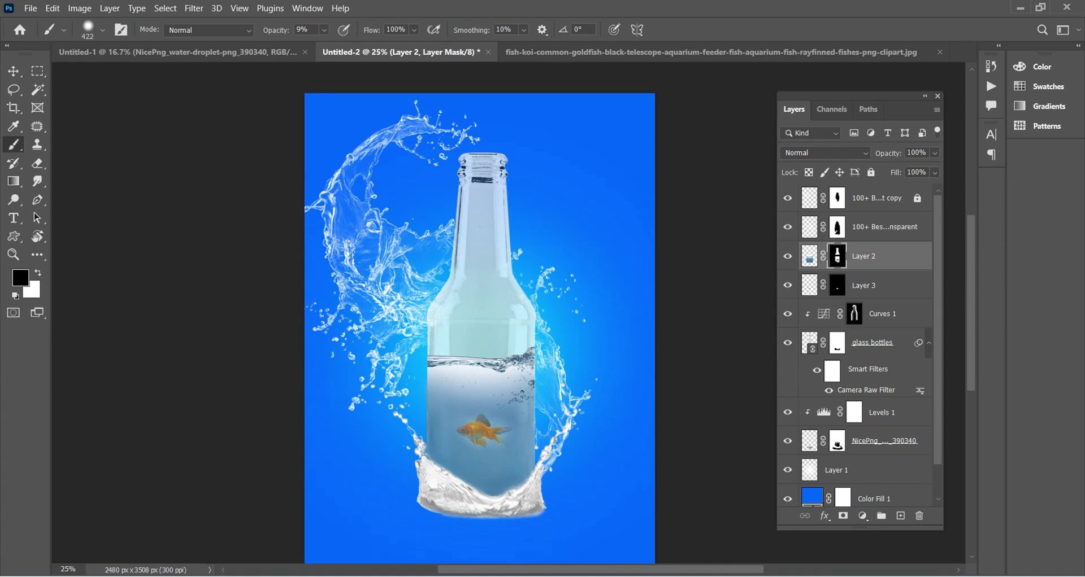
Step: Toggle between the water layer's pixels and mask, ending with the mask targeted again
key(ctrl+2)
key(x)
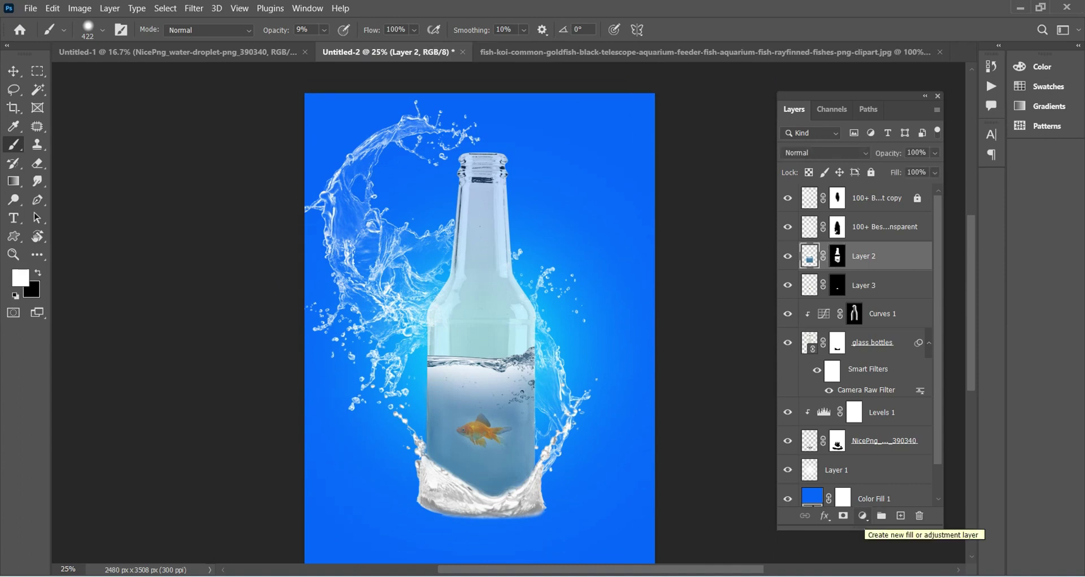
key(x)
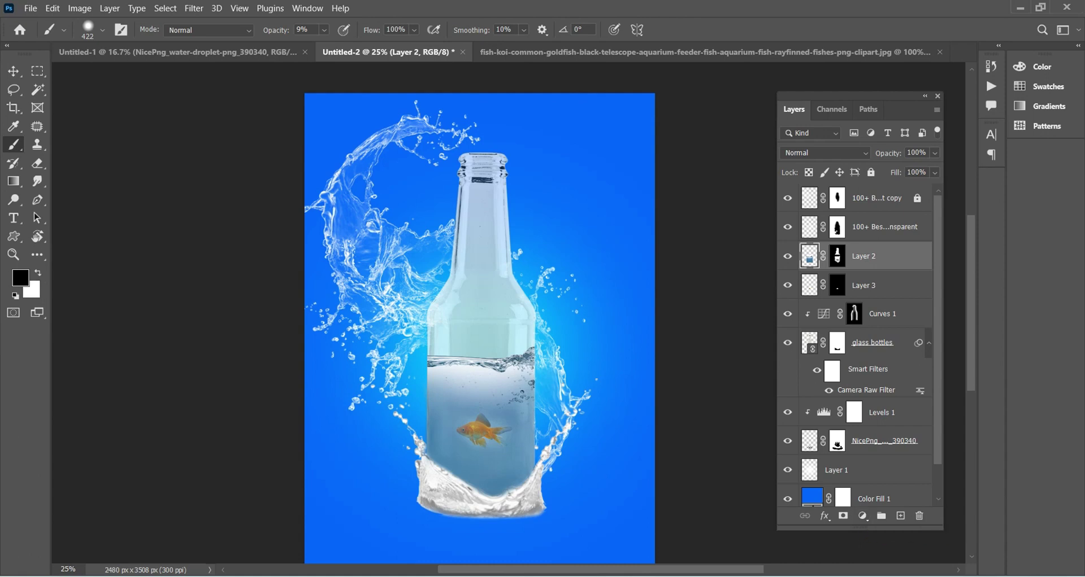
key(x)
key(ctrl+backslash)
key(x)
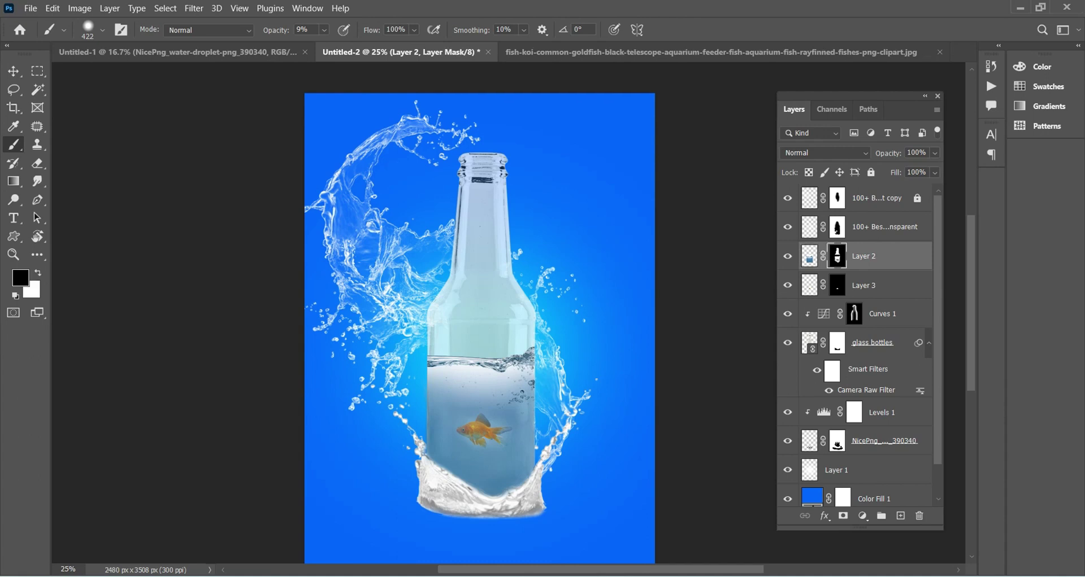
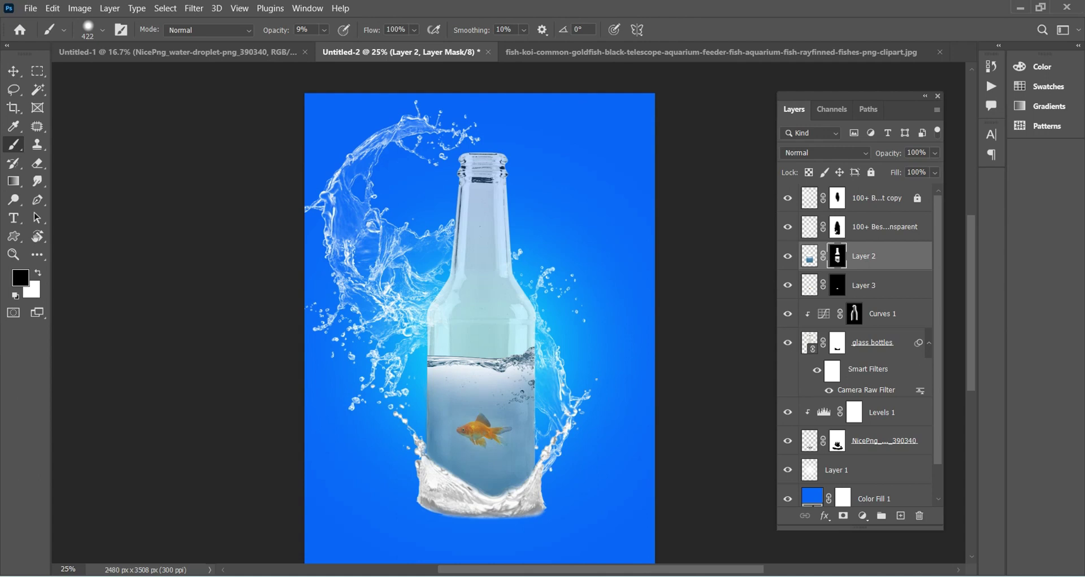
Step: Add a Hue/Saturation adjustment clipped to Layer 2 with Saturation +6
scroll(480, 327, up, 2)
scroll(480, 339, down, 1)
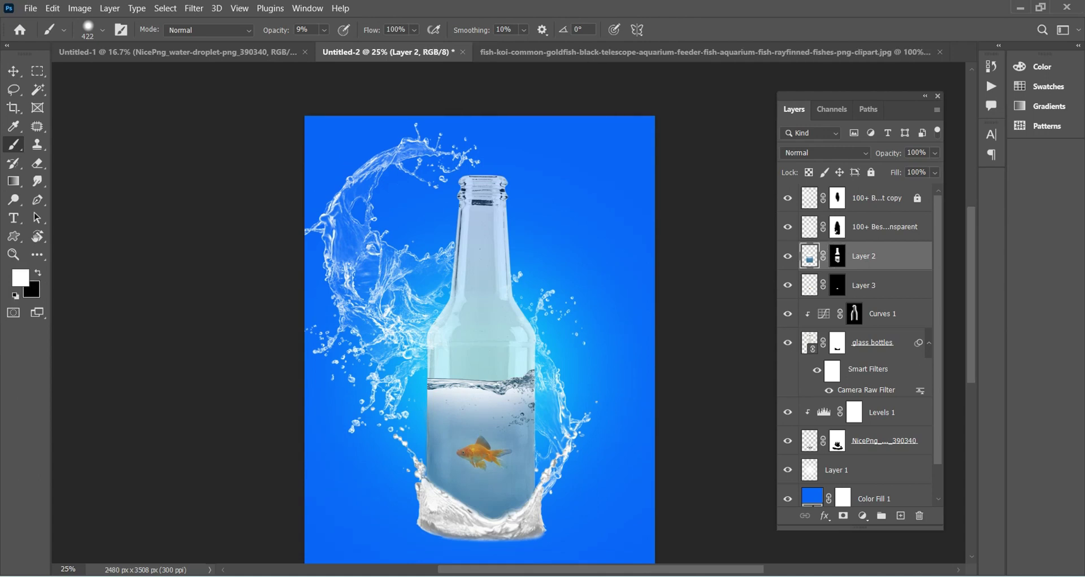
click(862, 516)
click(904, 380)
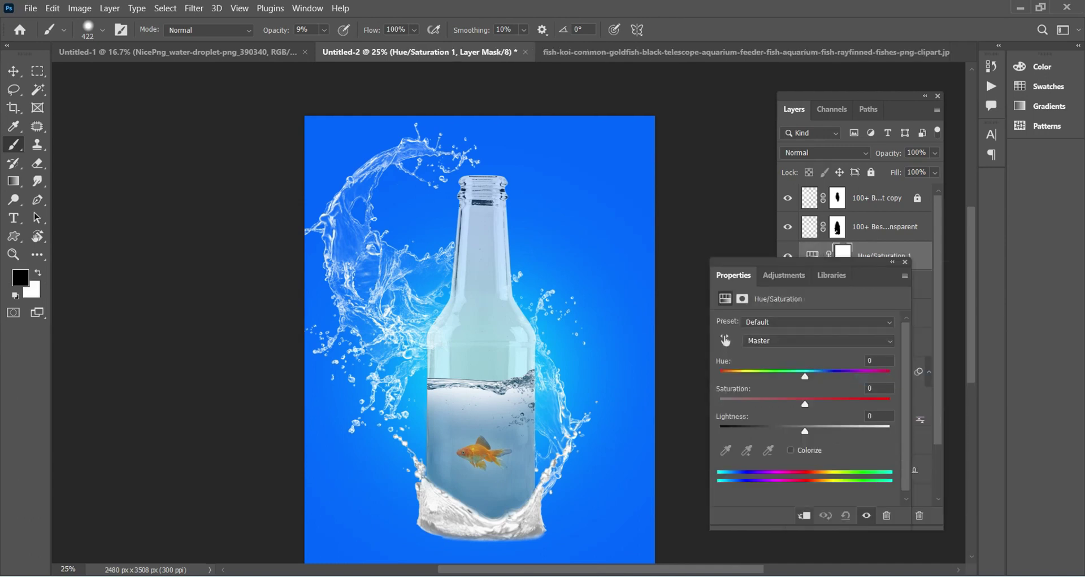
click(803, 516)
drag(804, 405, 836, 404)
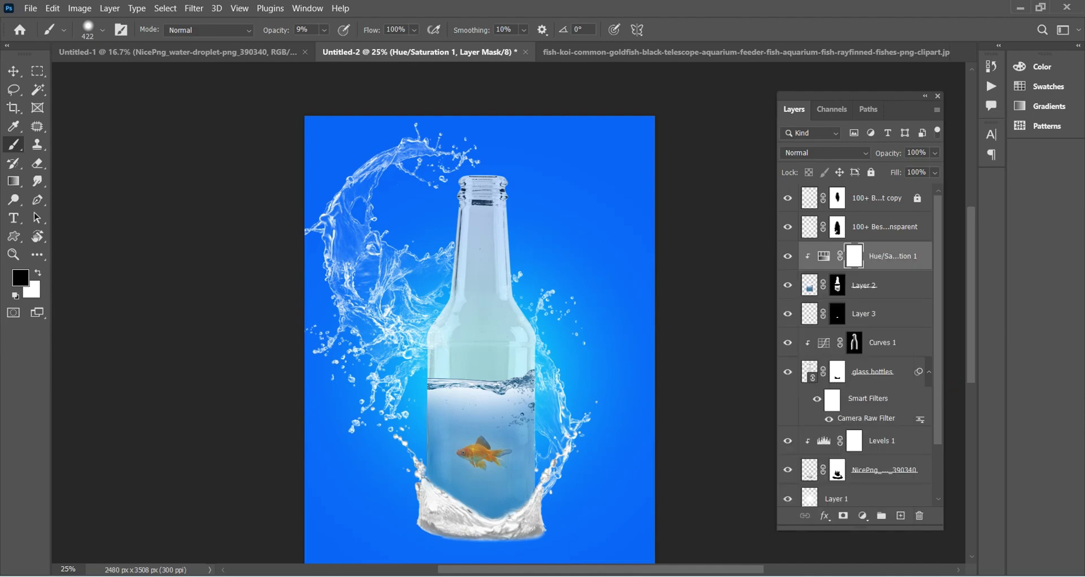
Step: Target Layer 2's mask, set a 166 px brush and zoom out to view the whole bottle
scroll(480, 311, down, 3)
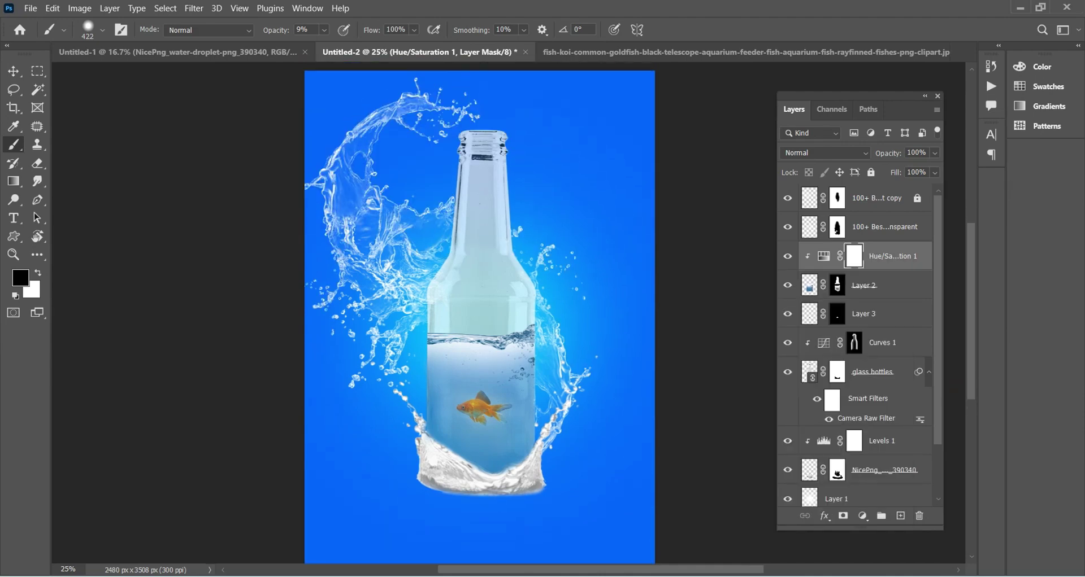
scroll(470, 413, up, 1)
scroll(470, 413, up, 1)
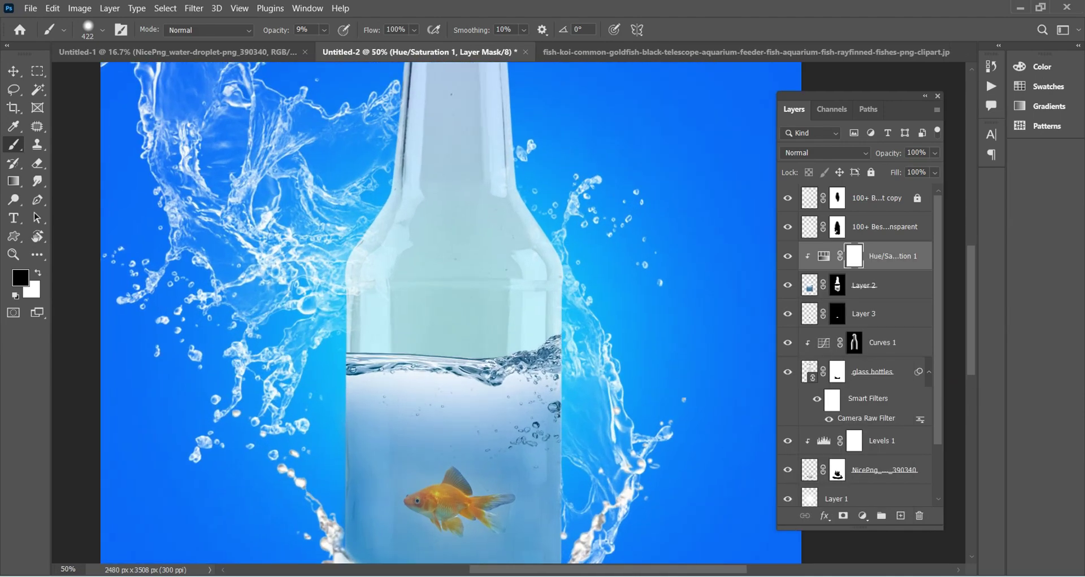
key(alt+bracketleft)
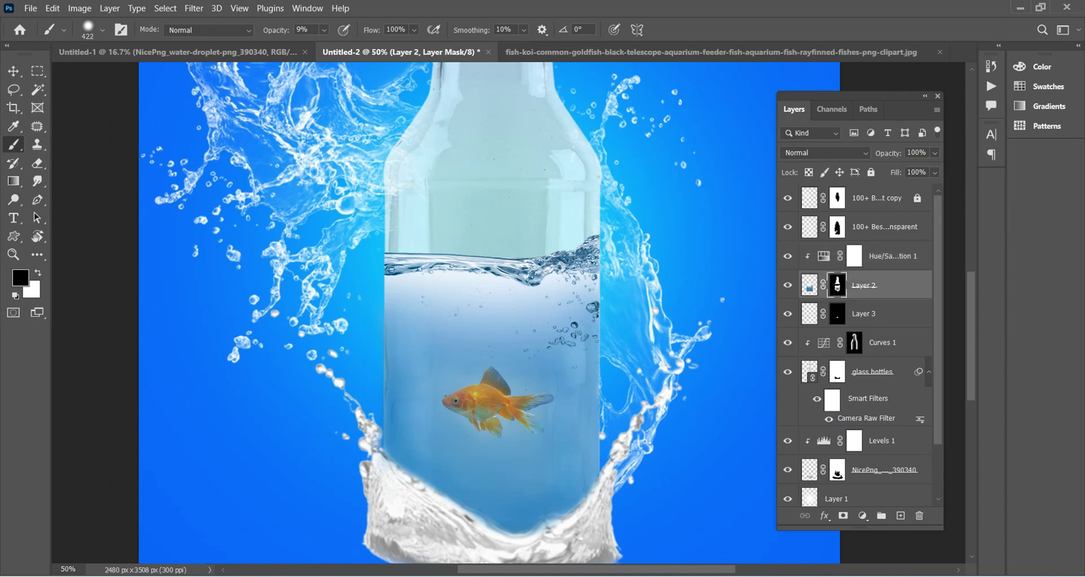
key(bracketleft)
key(bracketleft)
key(bracketleft)
scroll(489, 312, down, 1)
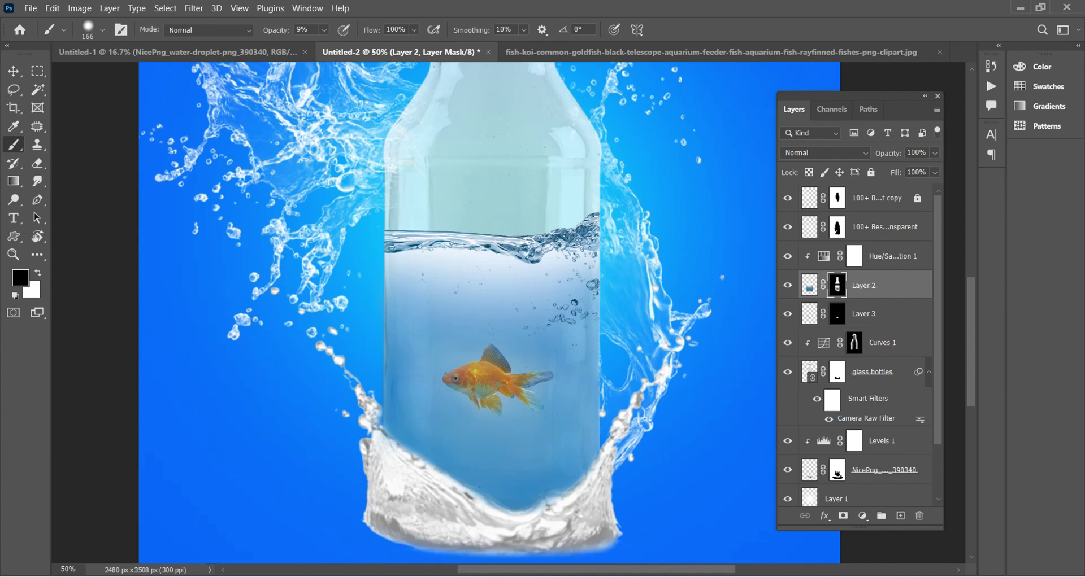
key(ctrl+minus)
key(ctrl+minus)
scroll(499, 311, down, 1)
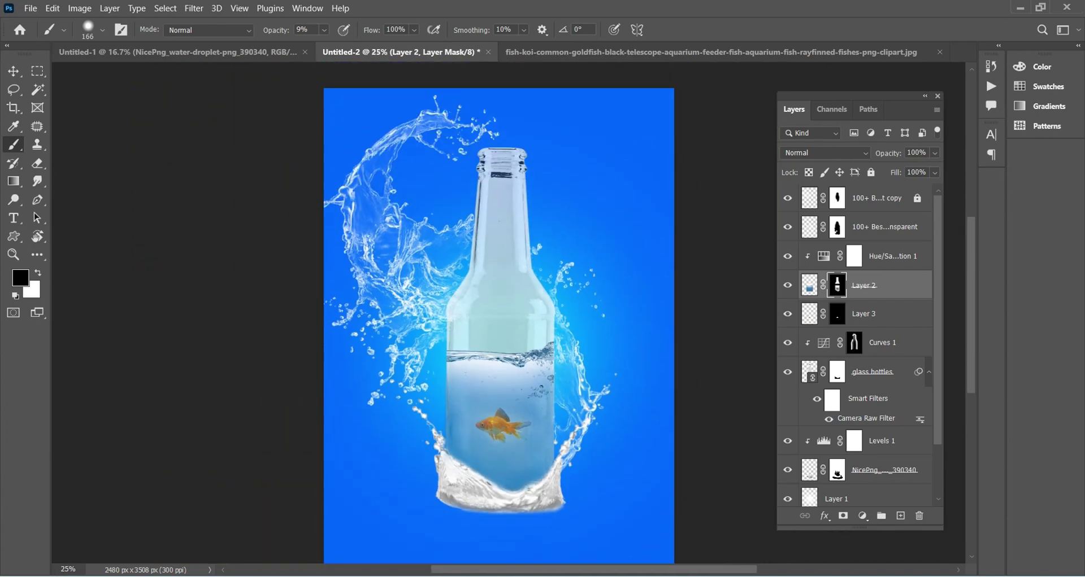
scroll(498, 310, down, 1)
scroll(499, 276, up, 2)
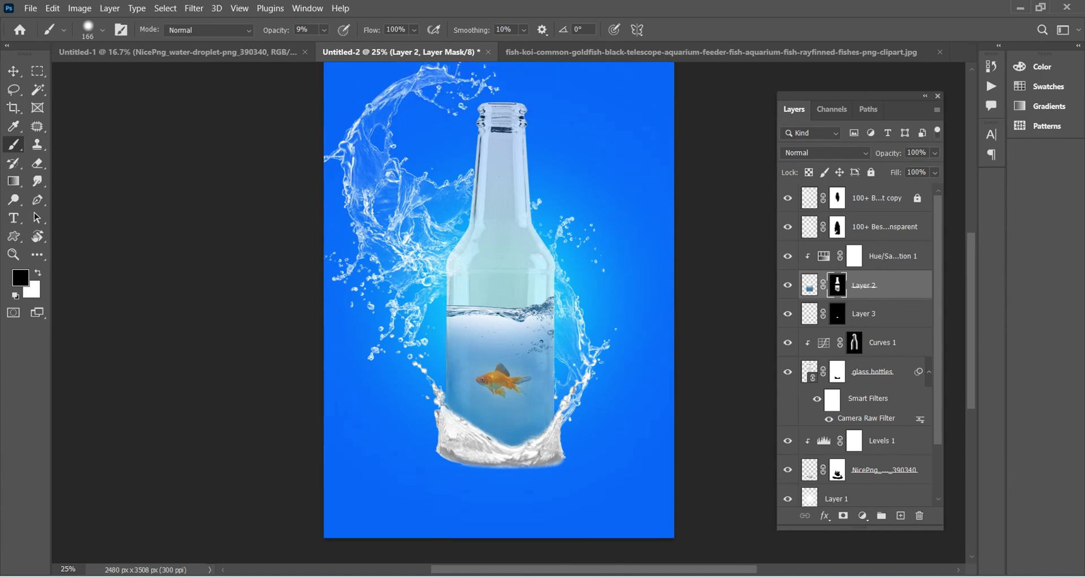
scroll(499, 277, up, 2)
scroll(499, 277, down, 4)
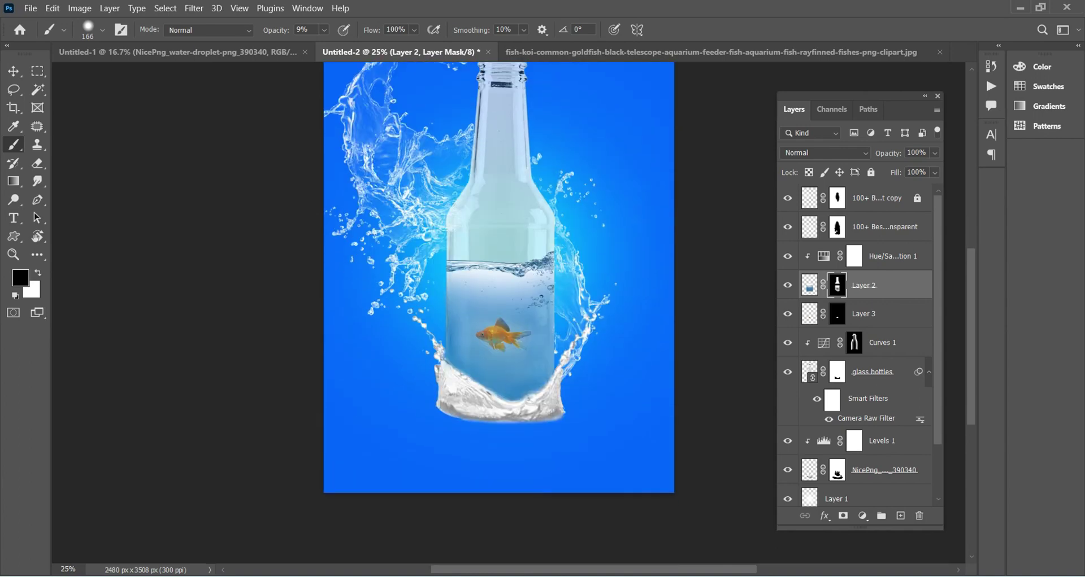
scroll(499, 277, up, 2)
scroll(498, 277, up, 1)
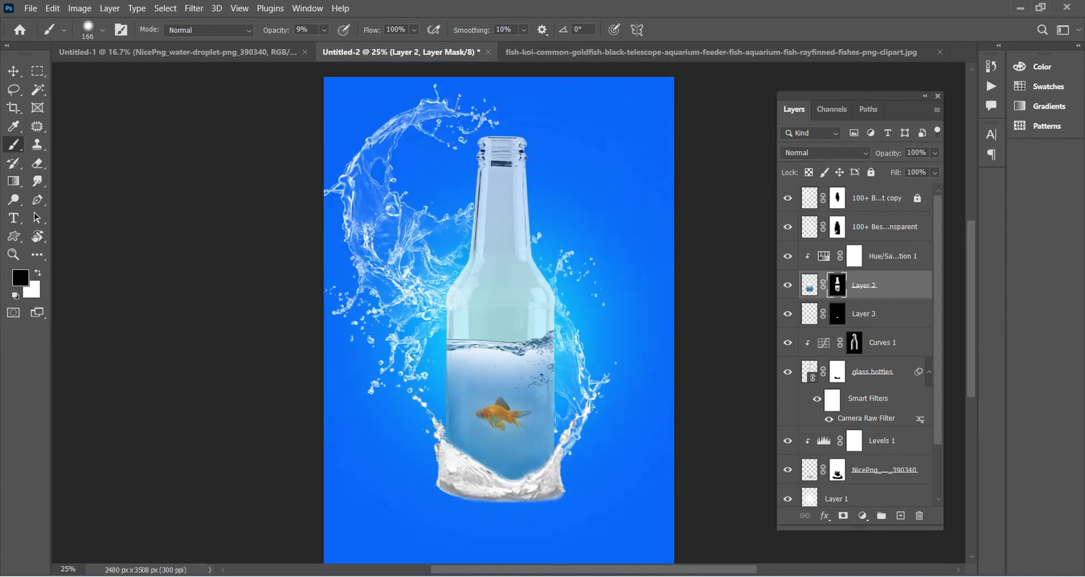
scroll(499, 277, down, 1)
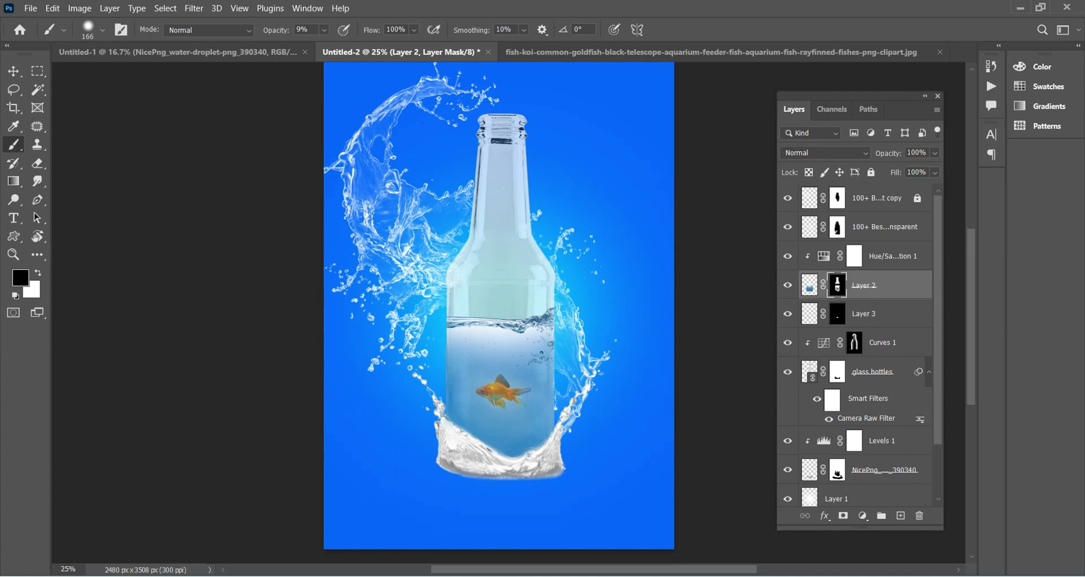
scroll(498, 277, down, 1)
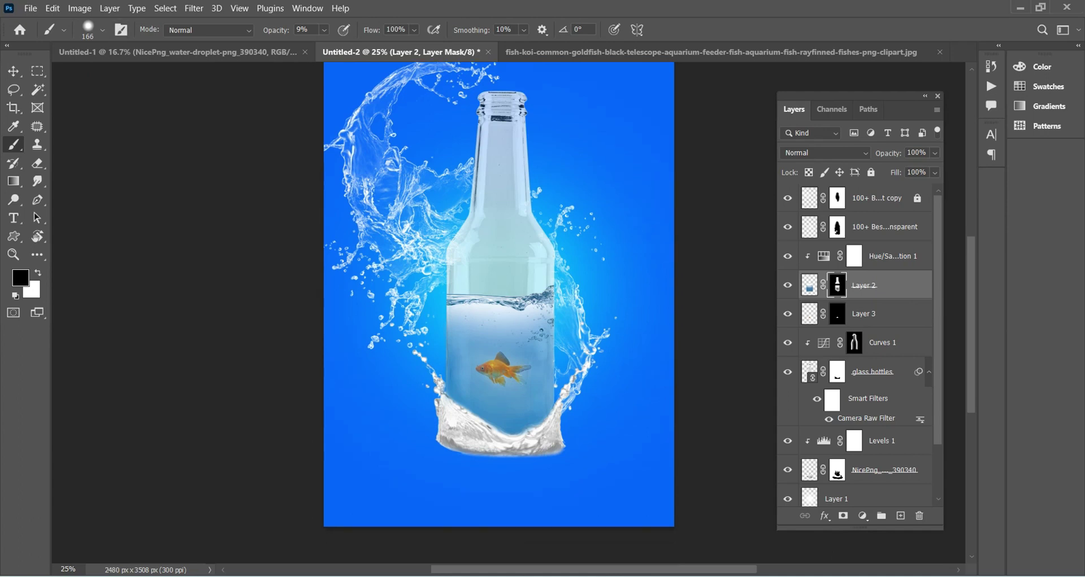
scroll(499, 277, down, 1)
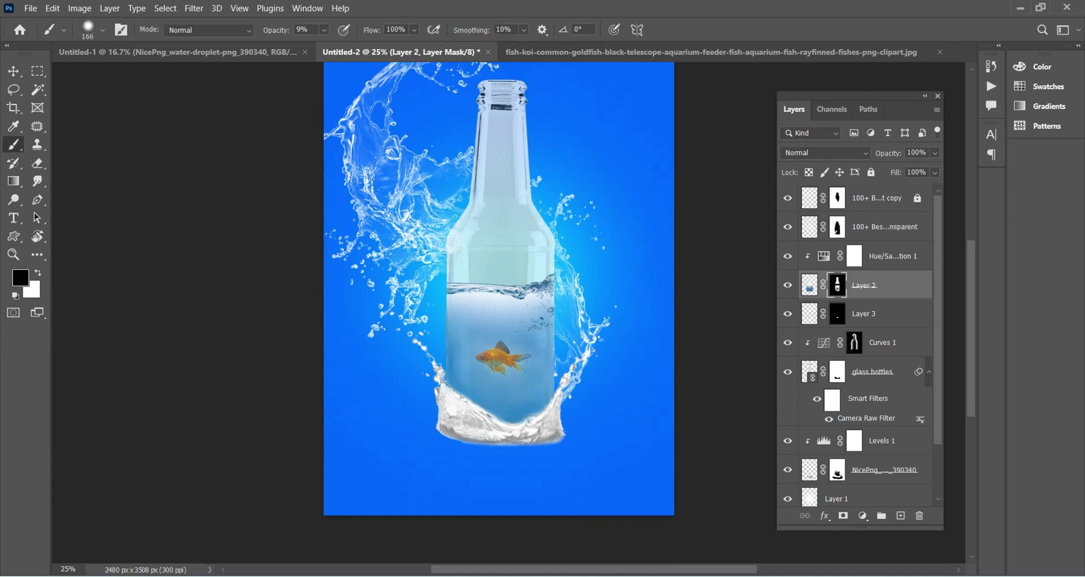
Step: Choose the larger Water Ripple brush at 124 px size
click(102, 29)
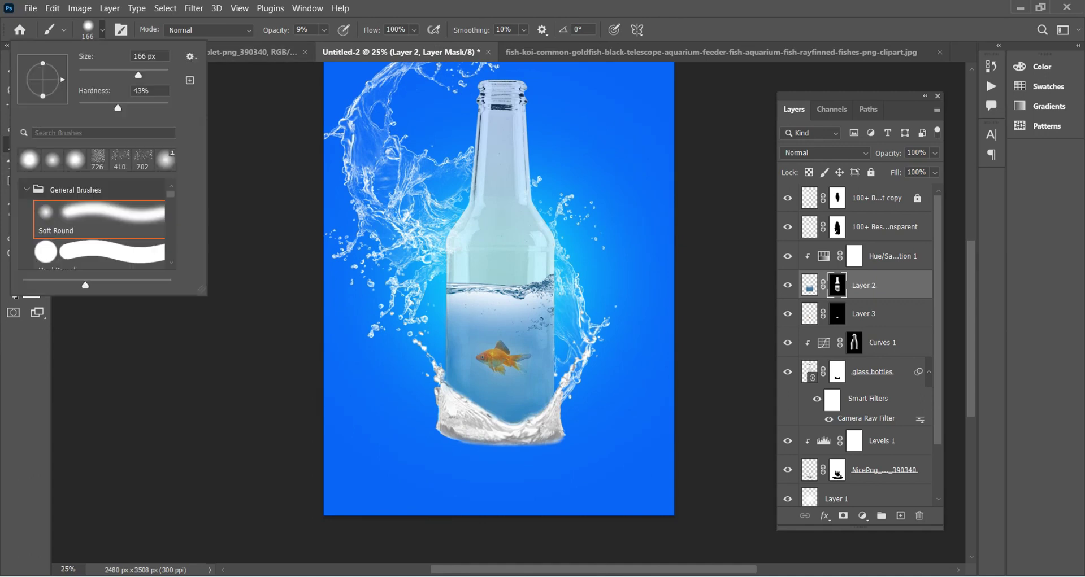
scroll(93, 226, down, 5)
scroll(94, 226, down, 3)
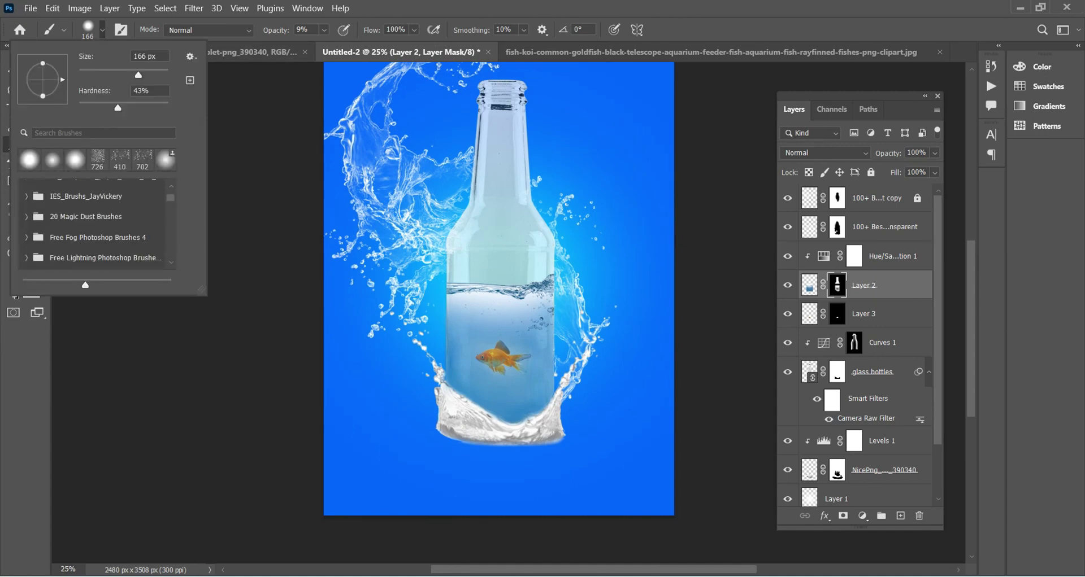
scroll(93, 226, down, 2)
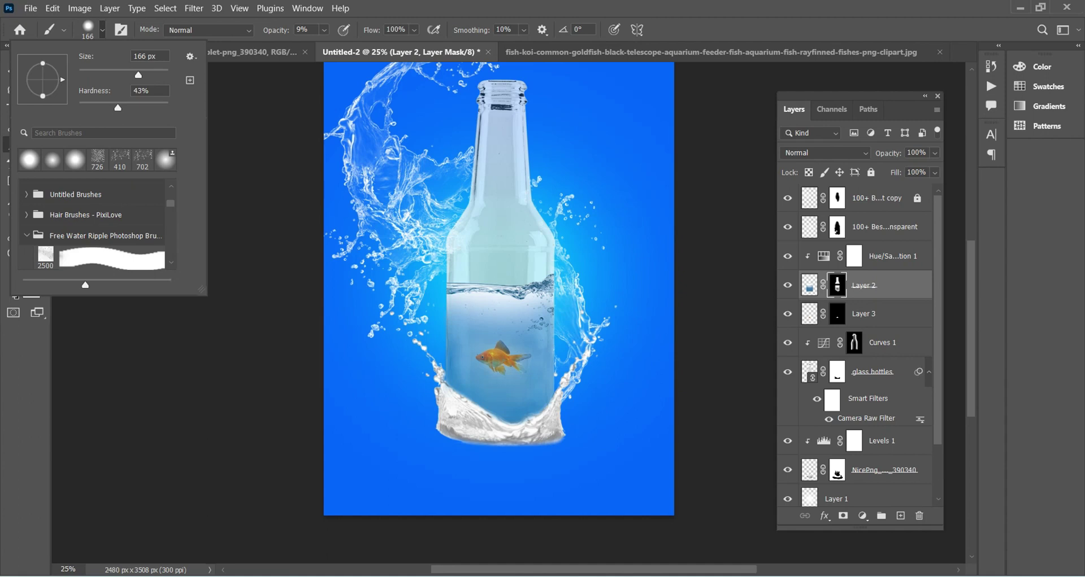
scroll(93, 226, down, 2)
scroll(94, 226, down, 1)
scroll(94, 226, up, 2)
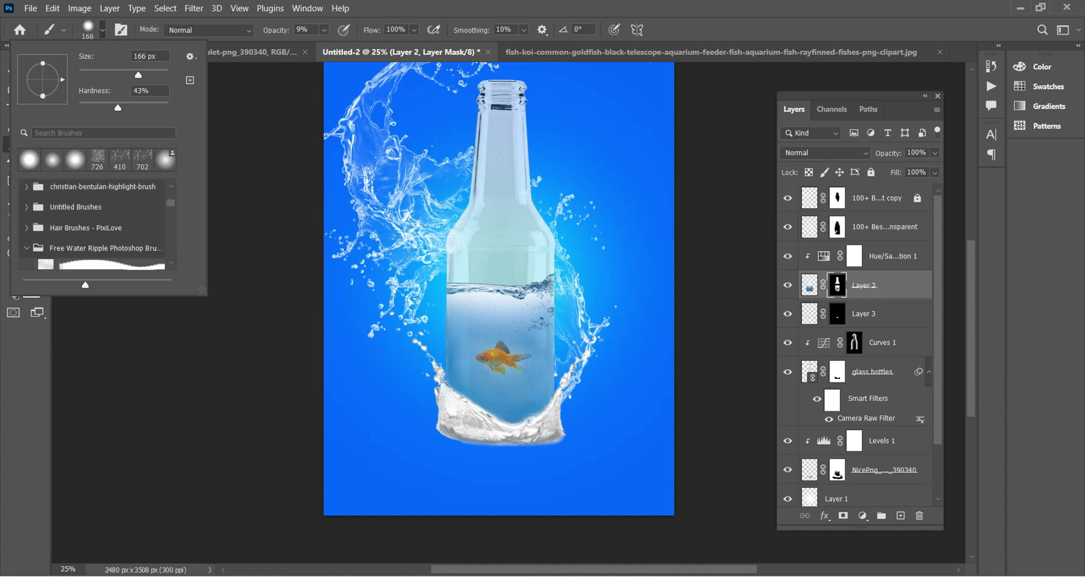
scroll(93, 226, down, 2)
scroll(93, 225, down, 1)
click(99, 246)
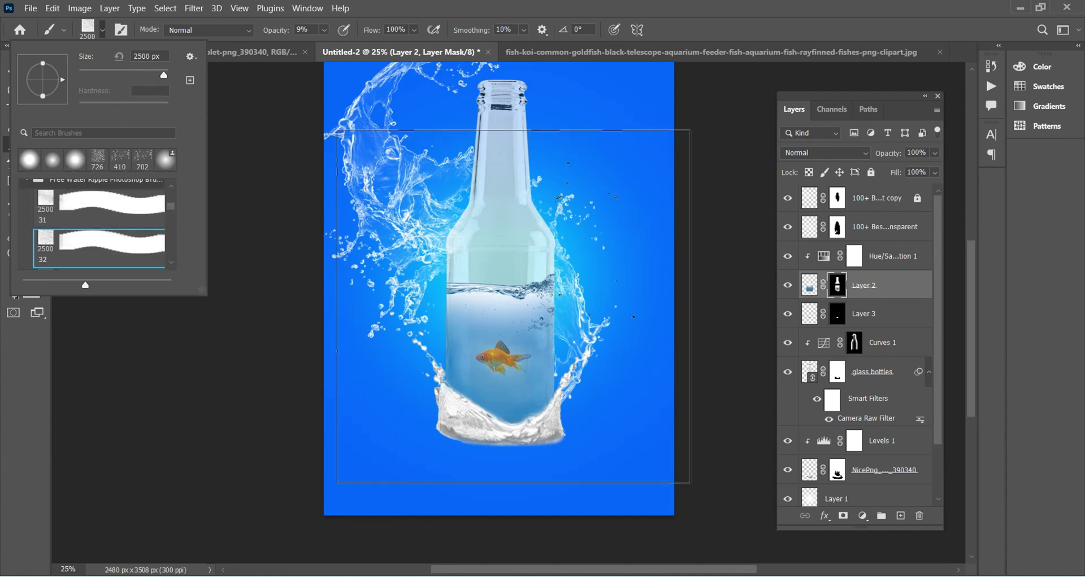
click(508, 322)
text(124)
key(Return)
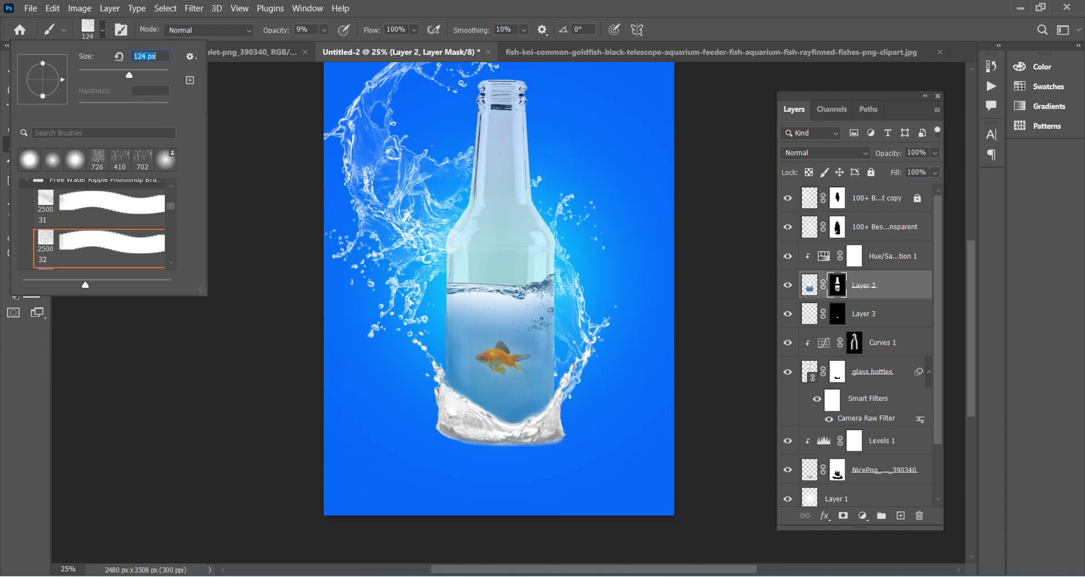
key(Return)
Step: On a new layer above Layer 1, stamp a white 100% opacity ripple over the lower half
scroll(862, 350, down, 2)
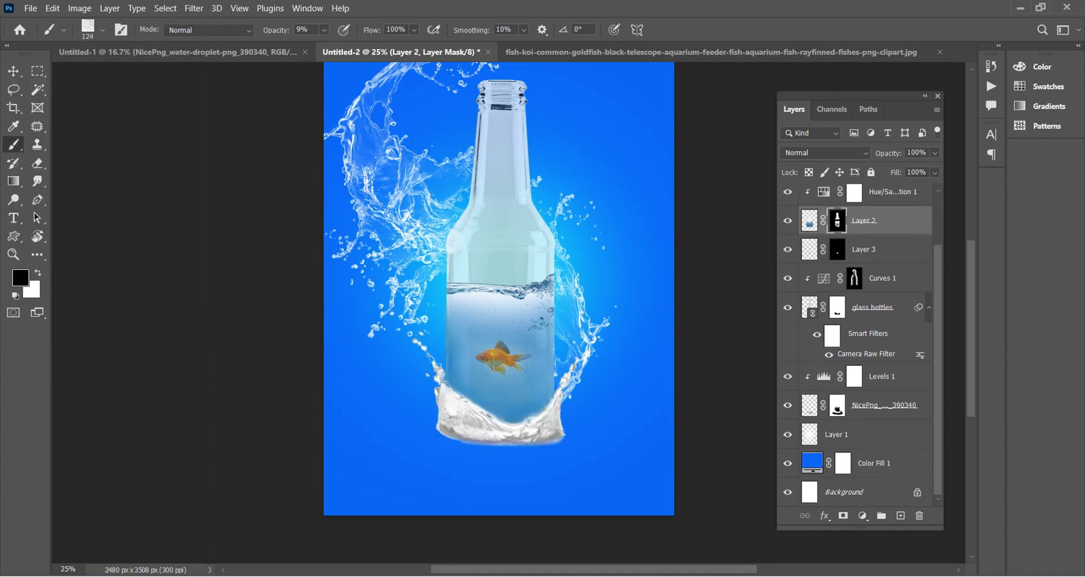
click(836, 435)
click(901, 516)
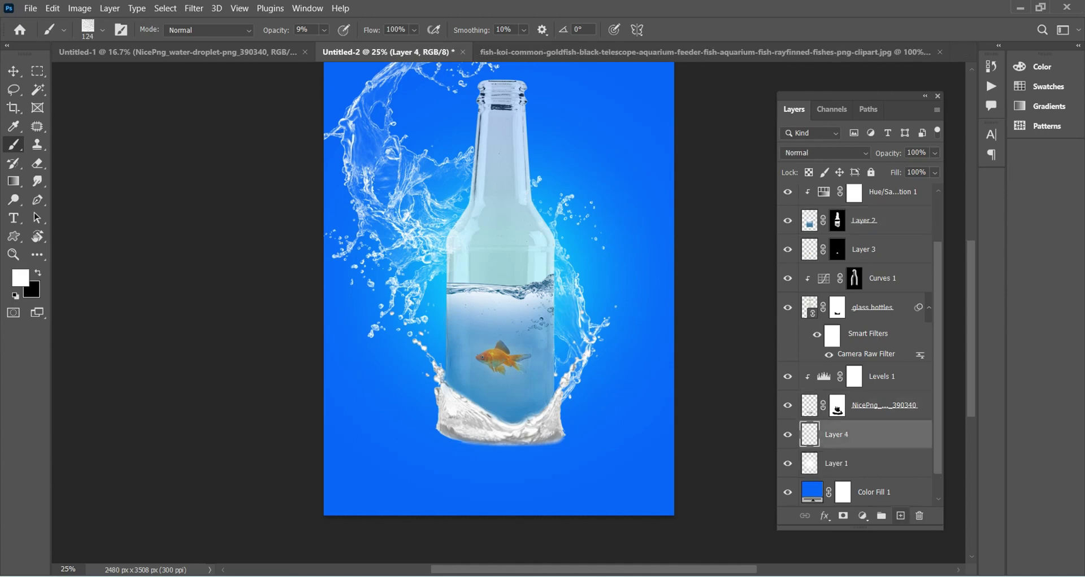
key(x)
scroll(474, 381, down, 2)
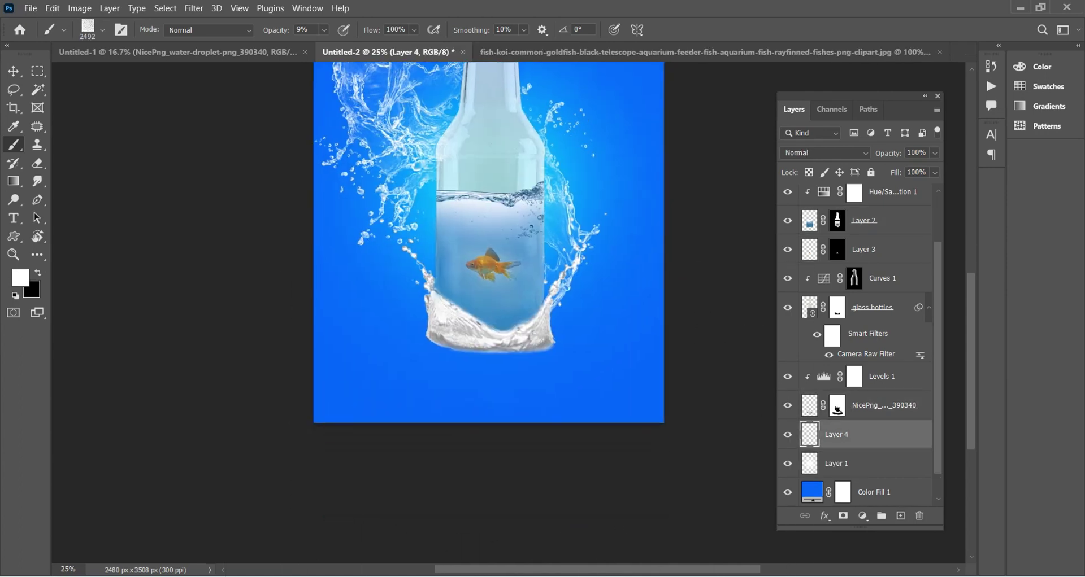
scroll(474, 383, up, 3)
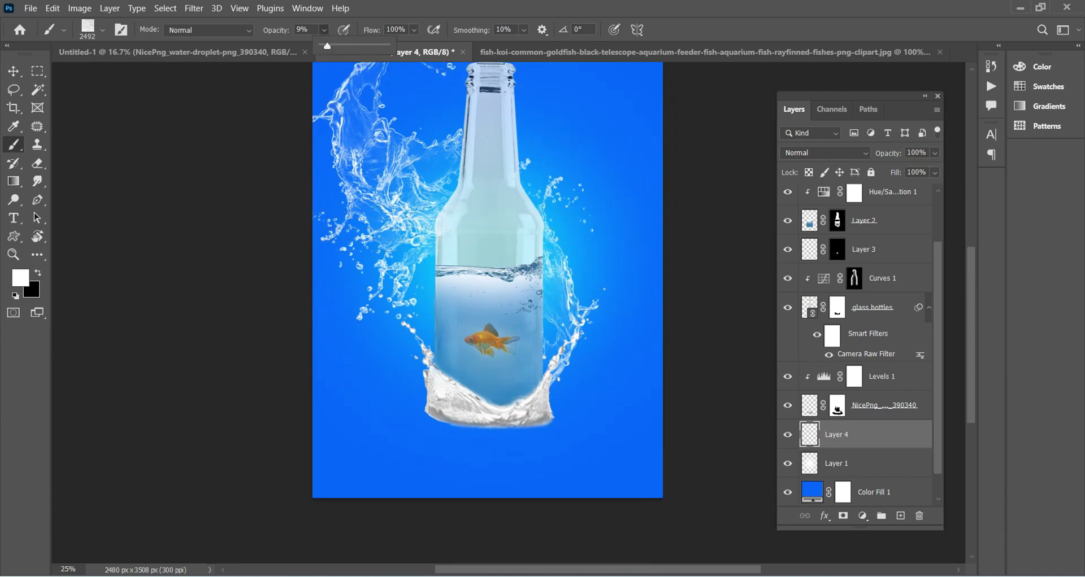
key(0)
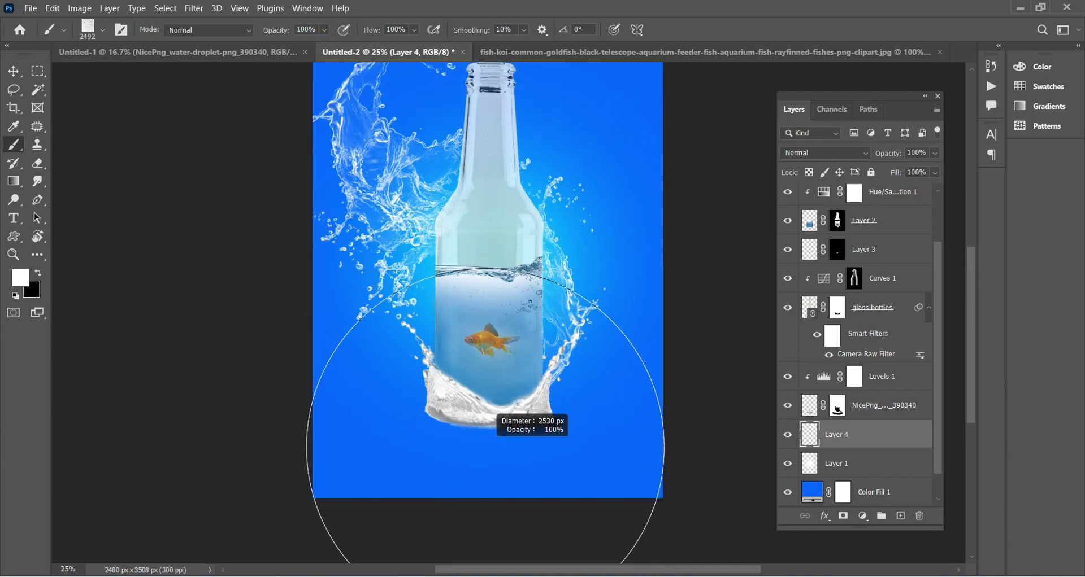
click(477, 445)
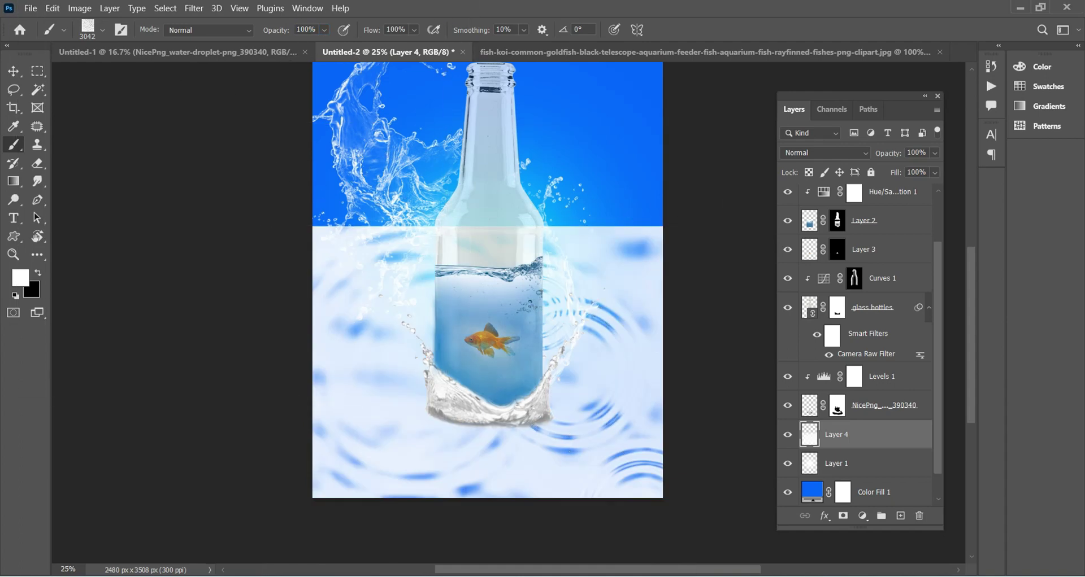
key(v)
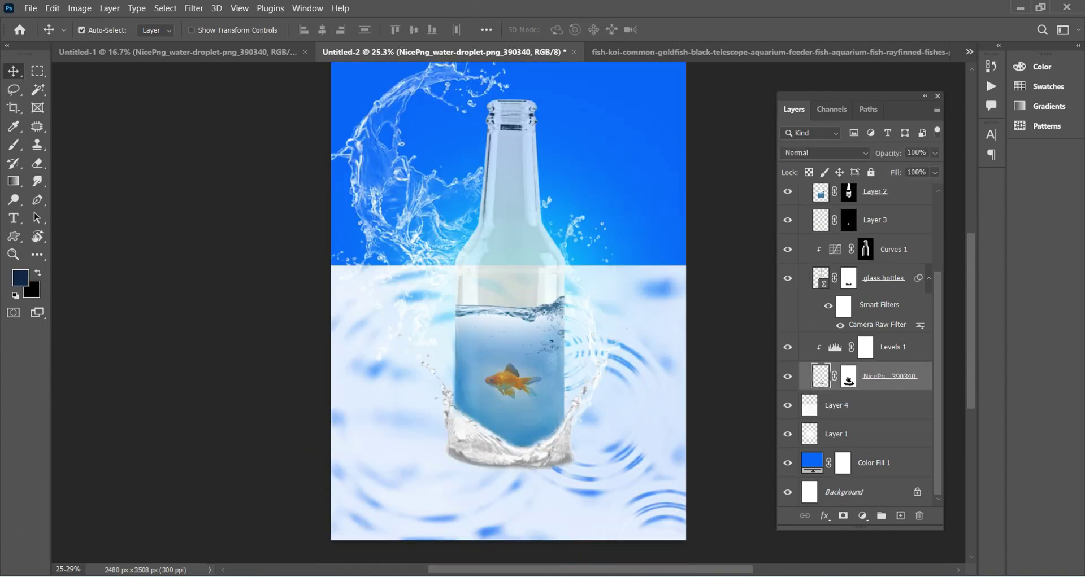
Step: Group the bottle layers and add a Levels adjustment clipped to Layer 4
key(ctrl+g)
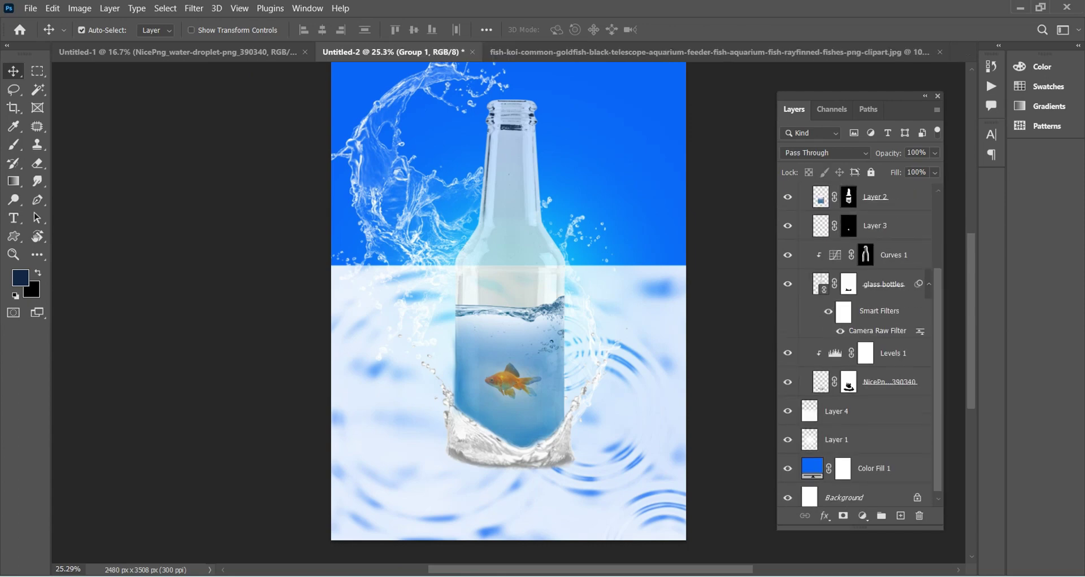
click(865, 347)
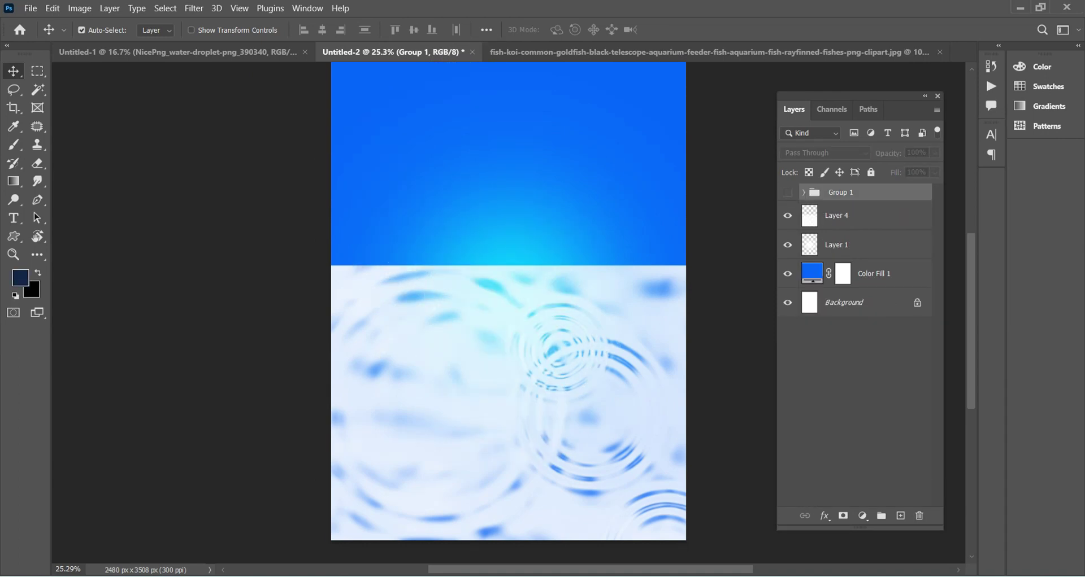
key(alt+bracketleft)
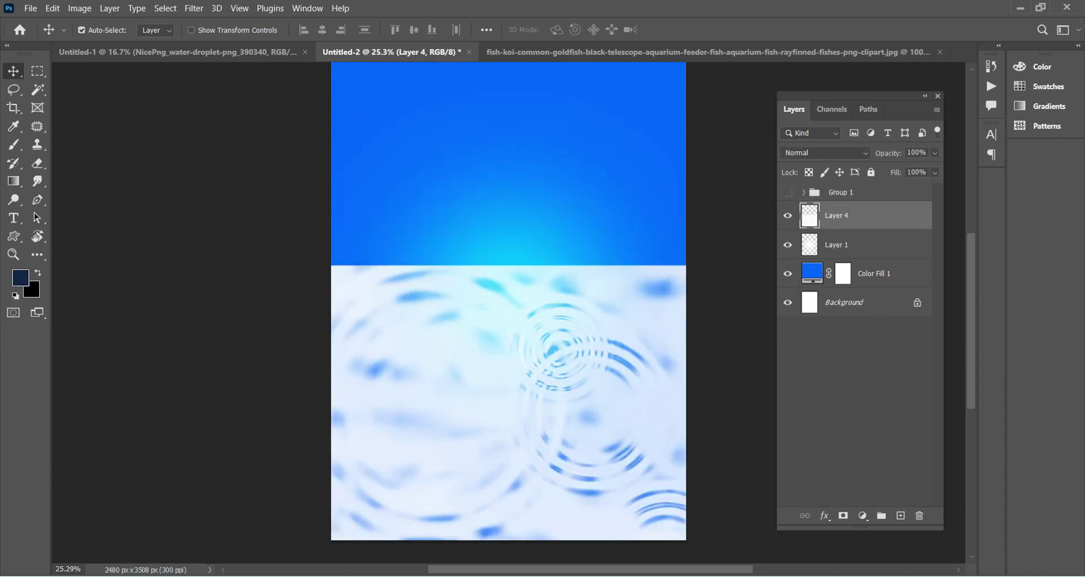
click(862, 515)
click(878, 331)
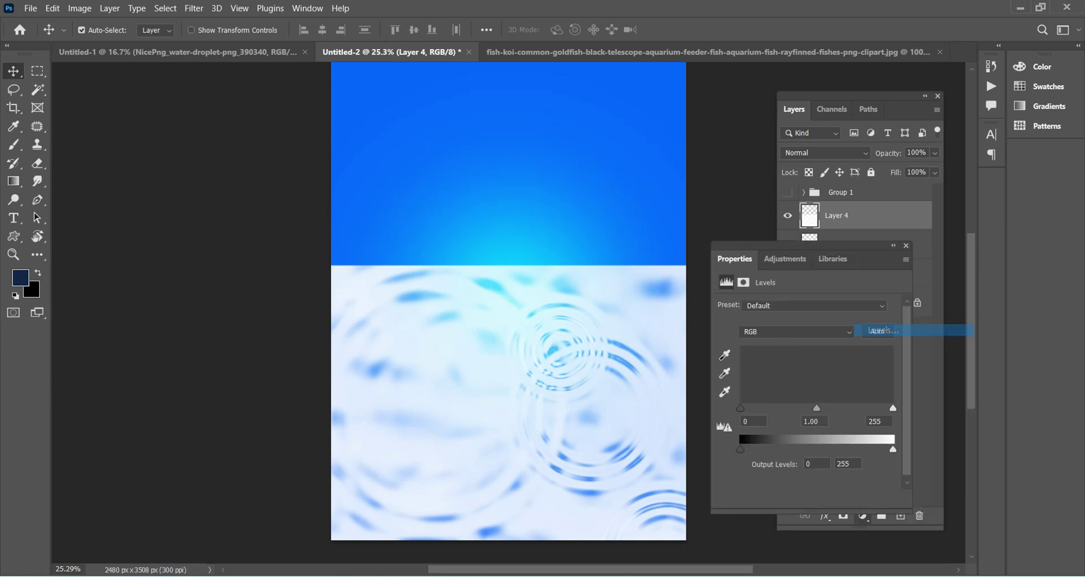
key(ctrl+alt+g)
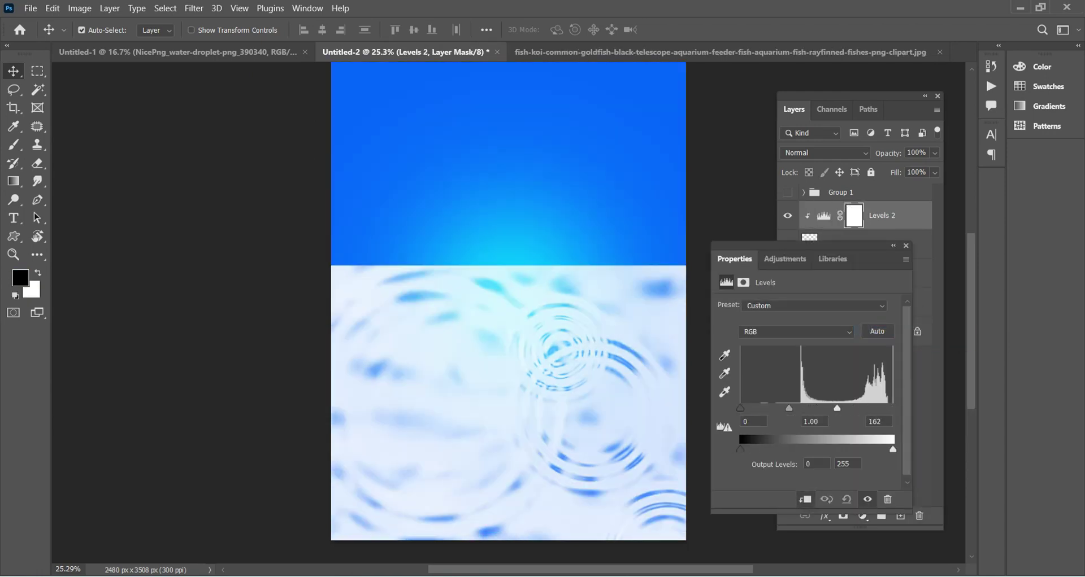
Step: Adjust the Levels input and output sliders to darken the water to deep navy
drag(816, 408, 773, 408)
drag(892, 408, 825, 407)
mouse_move(893, 449)
mouse_down()
mouse_move(746, 449)
mouse_move(760, 449)
mouse_up()
mouse_move(825, 408)
mouse_down()
mouse_move(892, 408)
mouse_move(842, 408)
mouse_up()
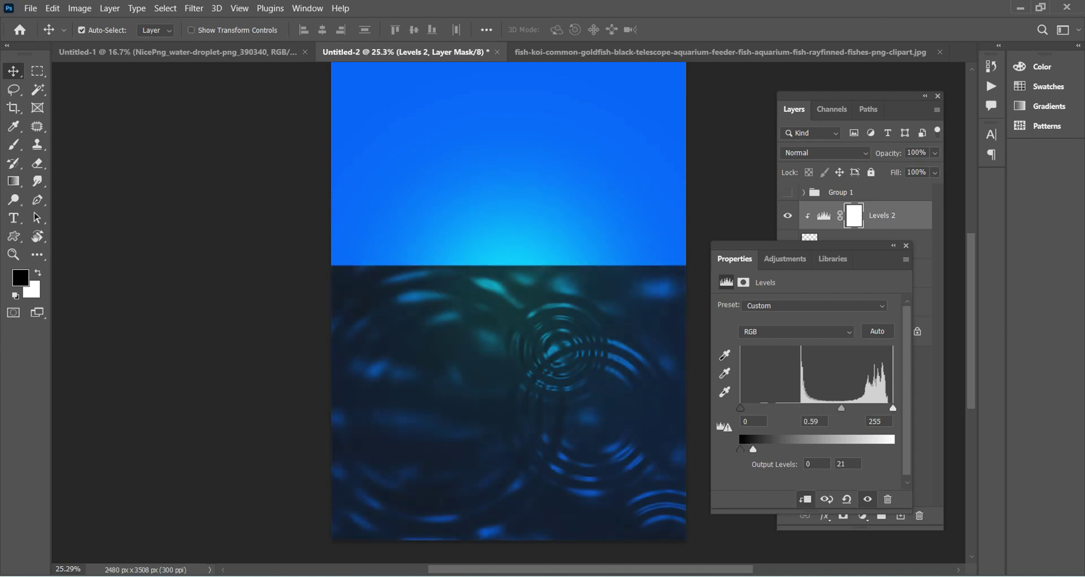
drag(740, 408, 744, 407)
drag(760, 449, 749, 449)
click(905, 246)
click(836, 244)
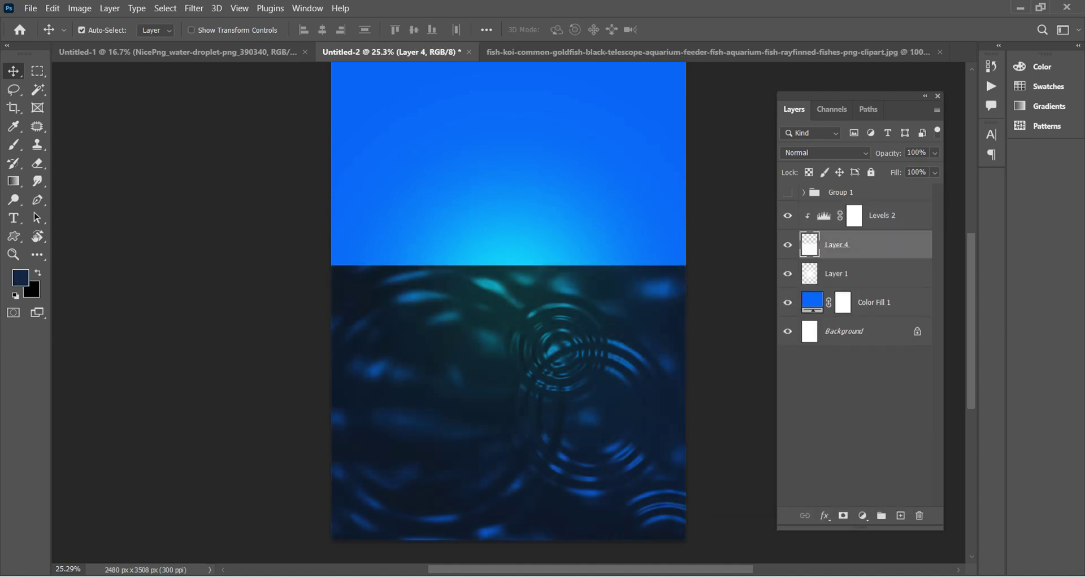
Step: Make an inverted Color Range selection with raised Fuzziness on Layer 4
click(166, 8)
click(175, 138)
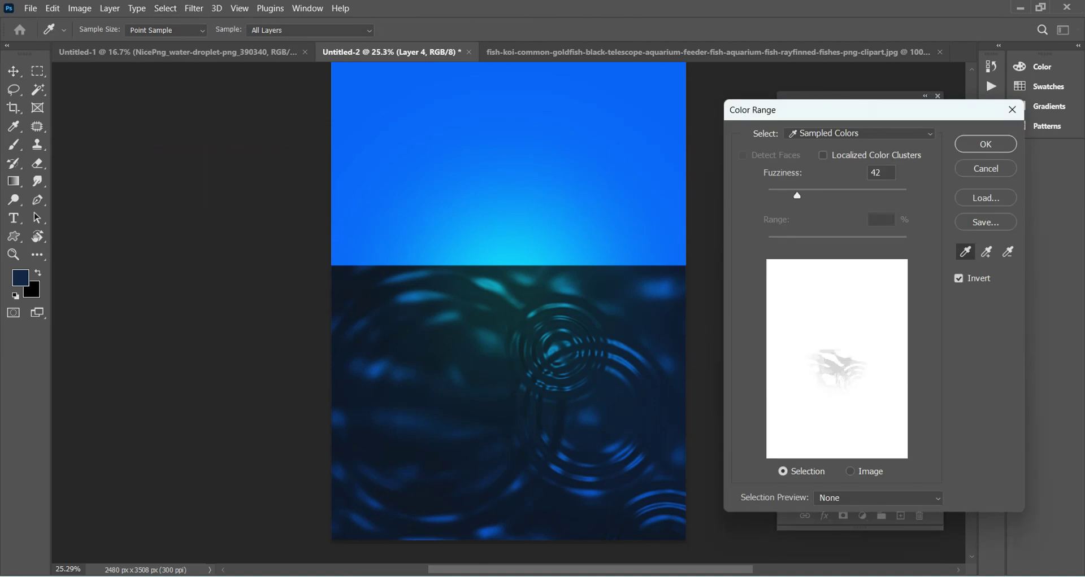
click(959, 278)
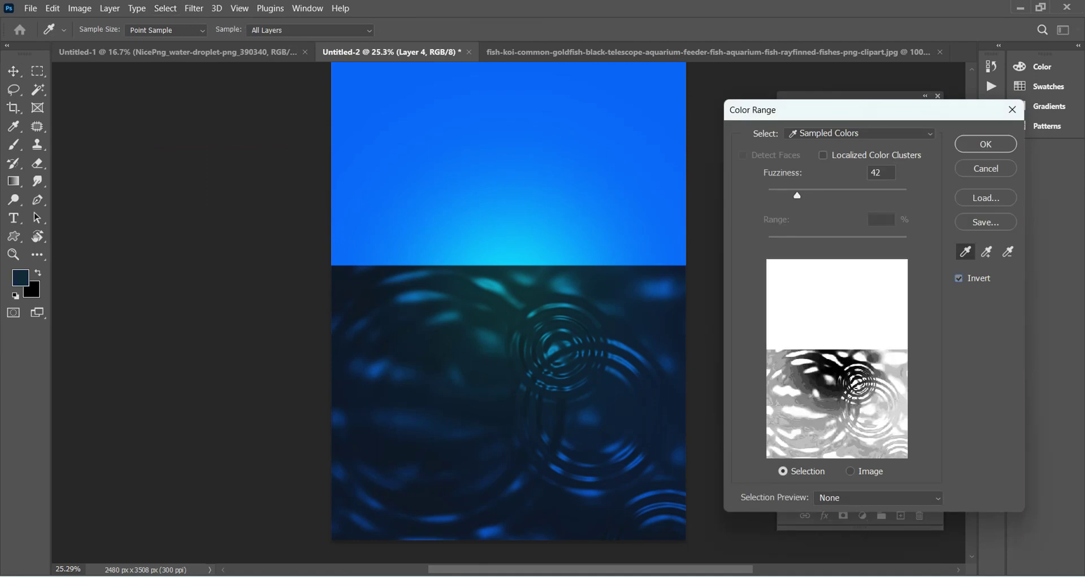
click(959, 278)
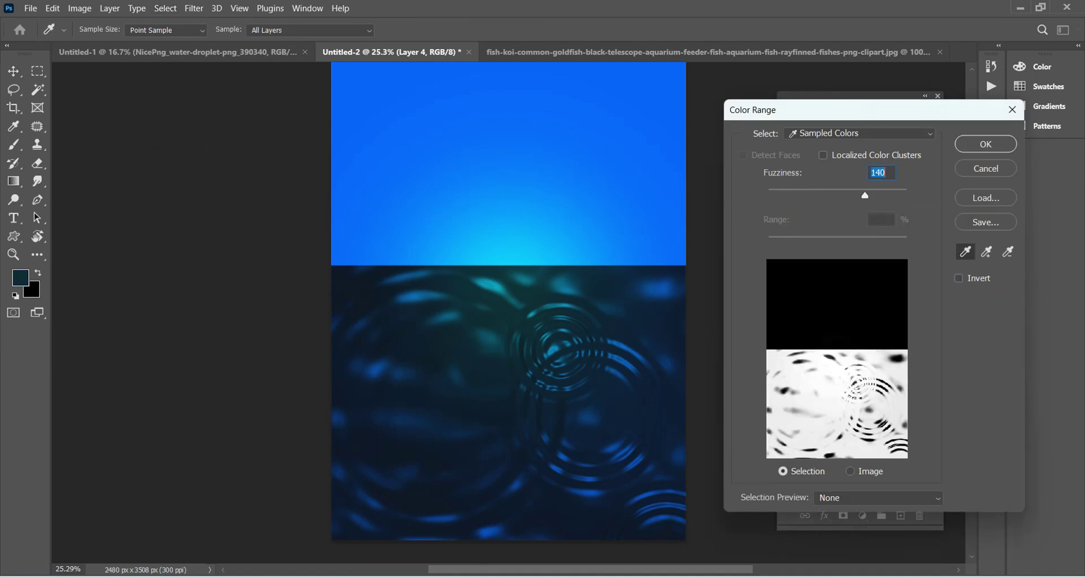
drag(797, 195, 886, 195)
text(62)
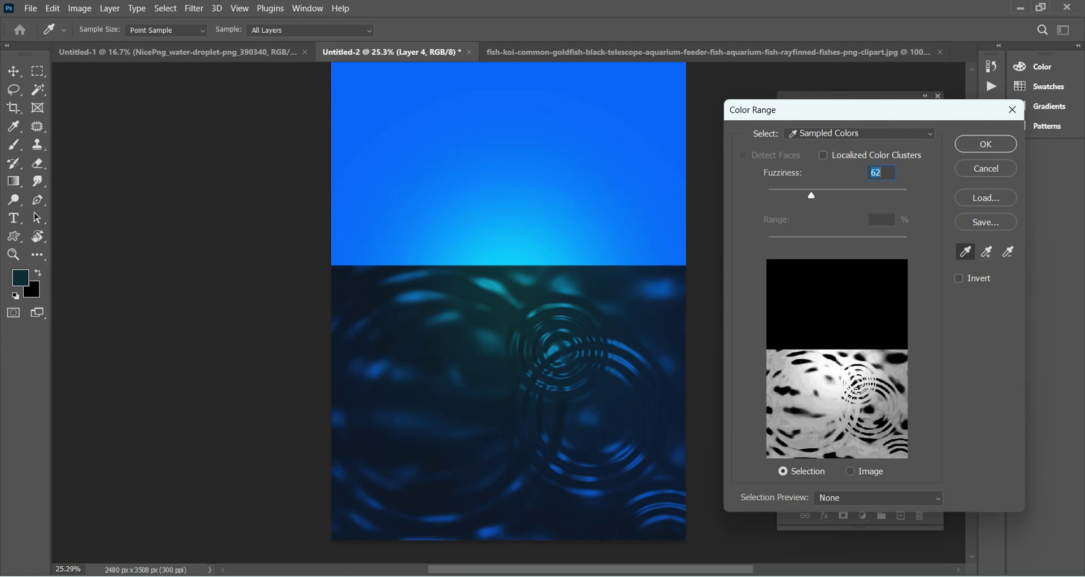
click(958, 279)
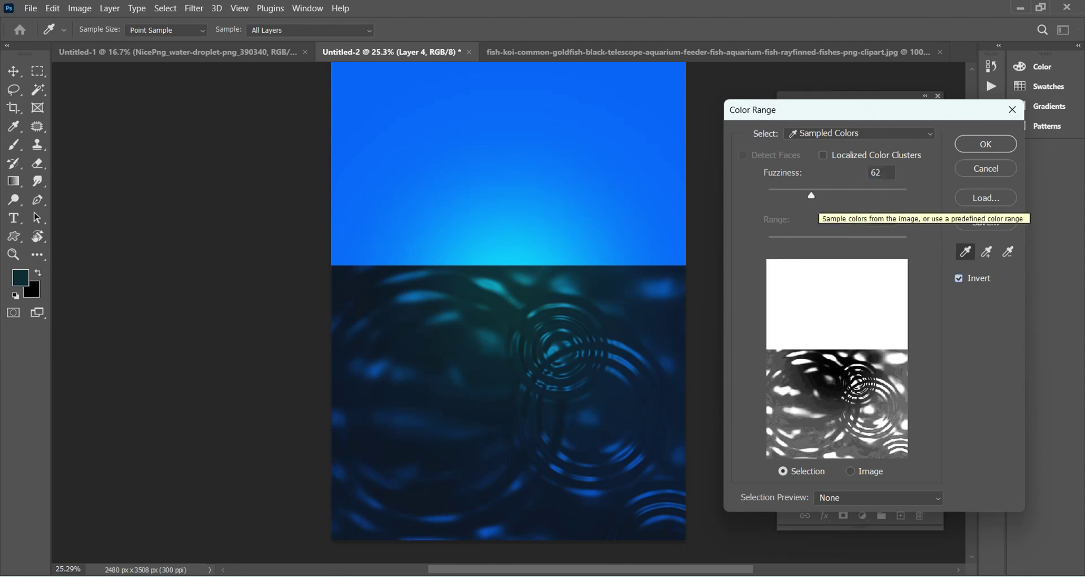
key(shift+Up)
key(shift+Up)
key(shift+Up)
key(shift+Up)
key(shift+Up)
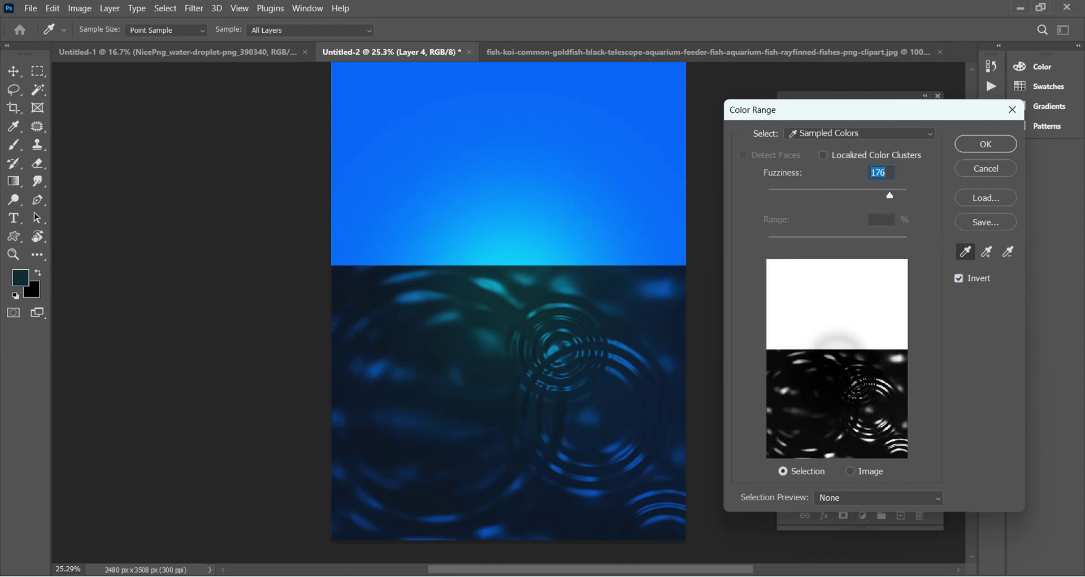
text(65)
text(107)
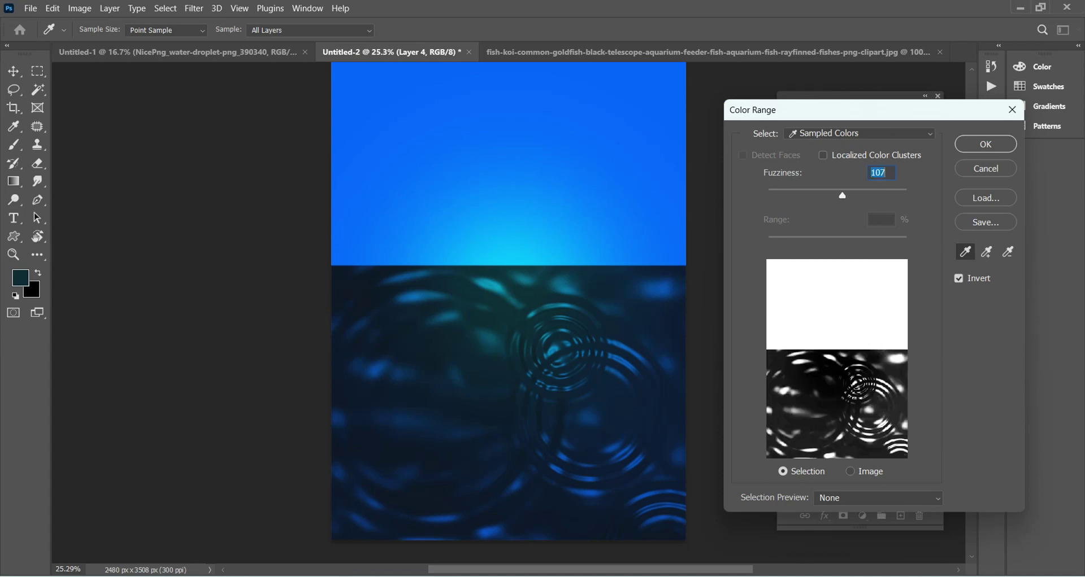
key(Return)
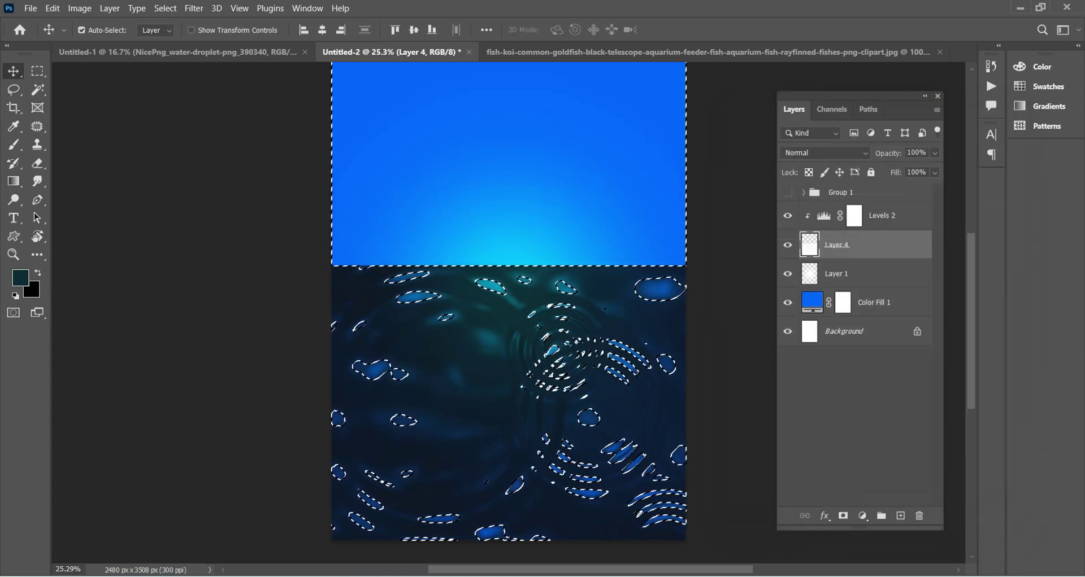
Step: Turn the selection into Layer 4's mask and delete the Levels 2 adjustment
click(843, 515)
key(ctrl+i)
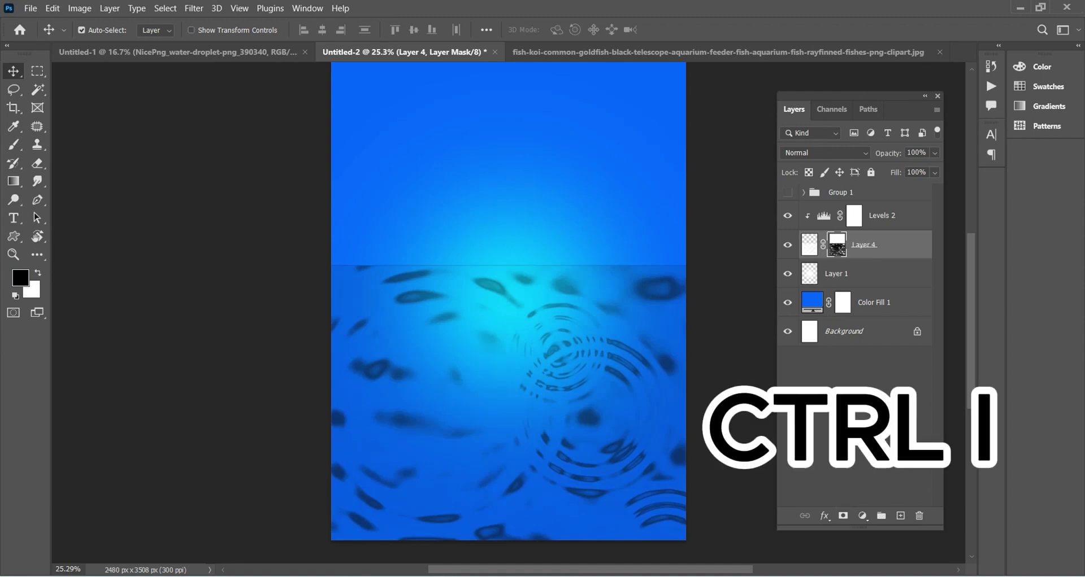
key(ctrl+i)
key(Delete)
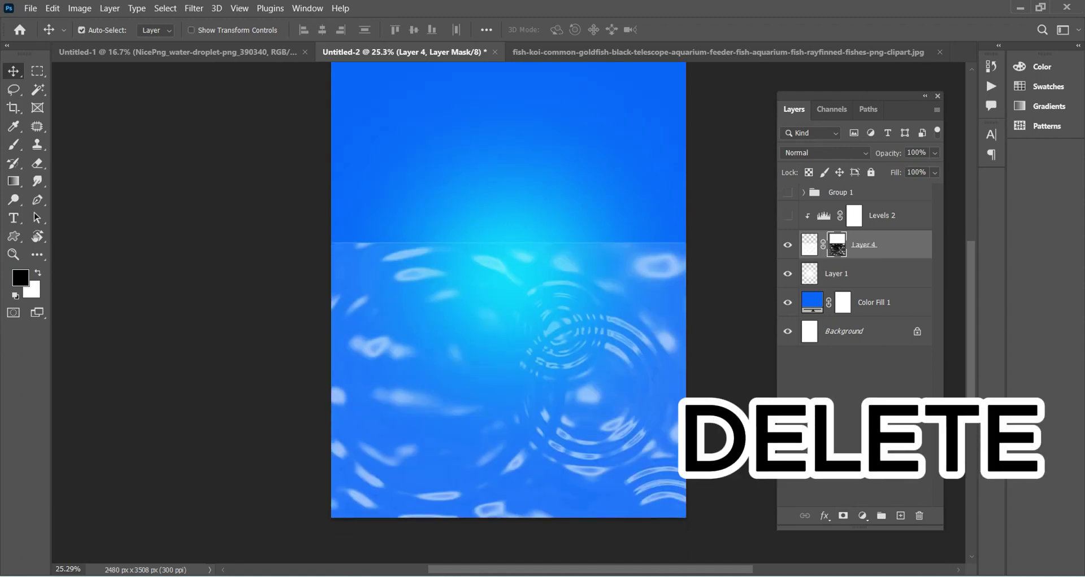
drag(881, 215, 919, 516)
Step: Show the bottle group and widen the ripple layer's bottom with a perspective transform
click(786, 192)
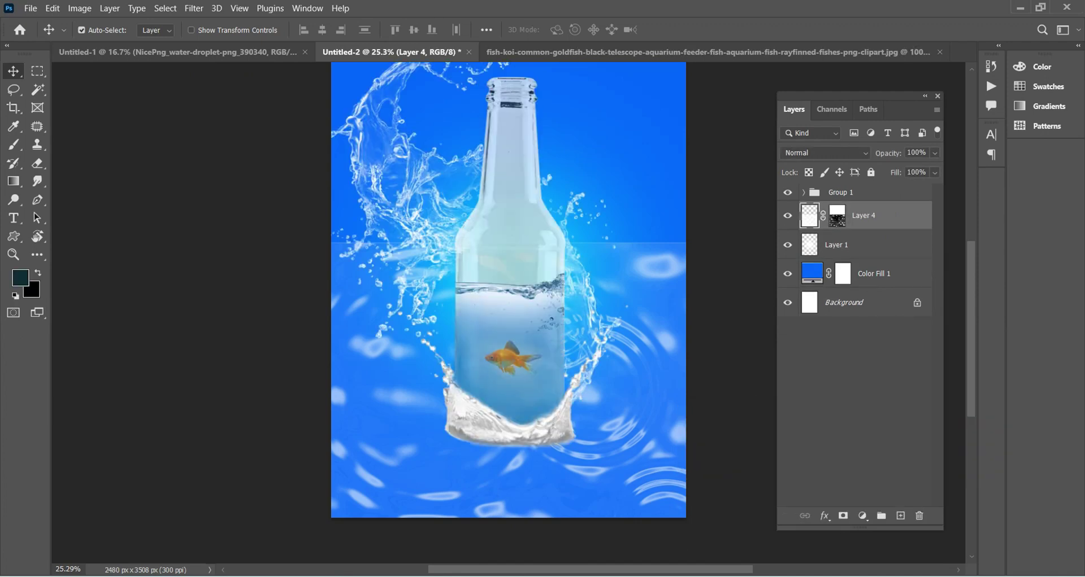
scroll(509, 294, up, 1)
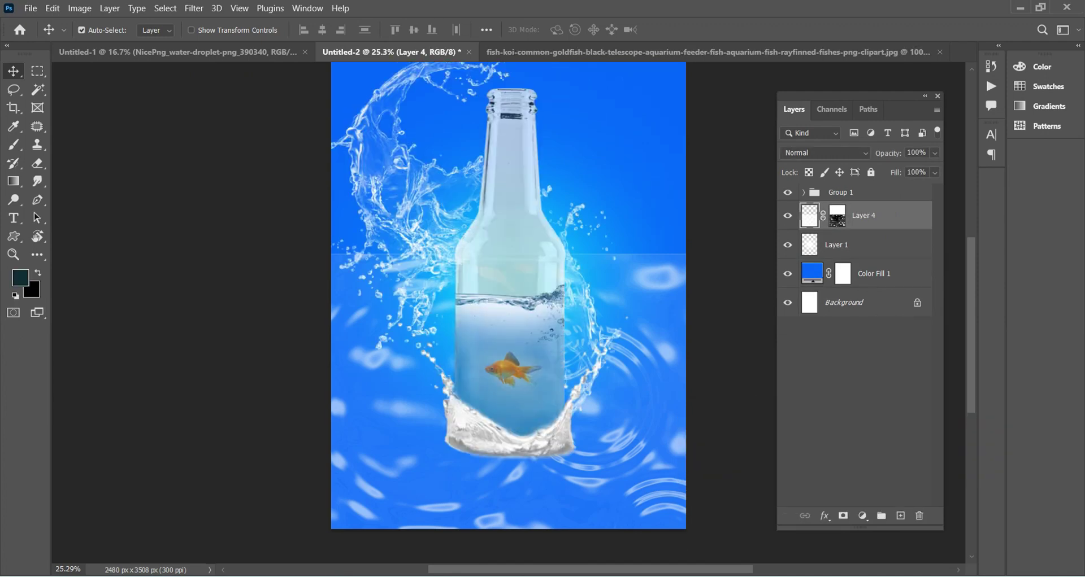
key(ctrl+t)
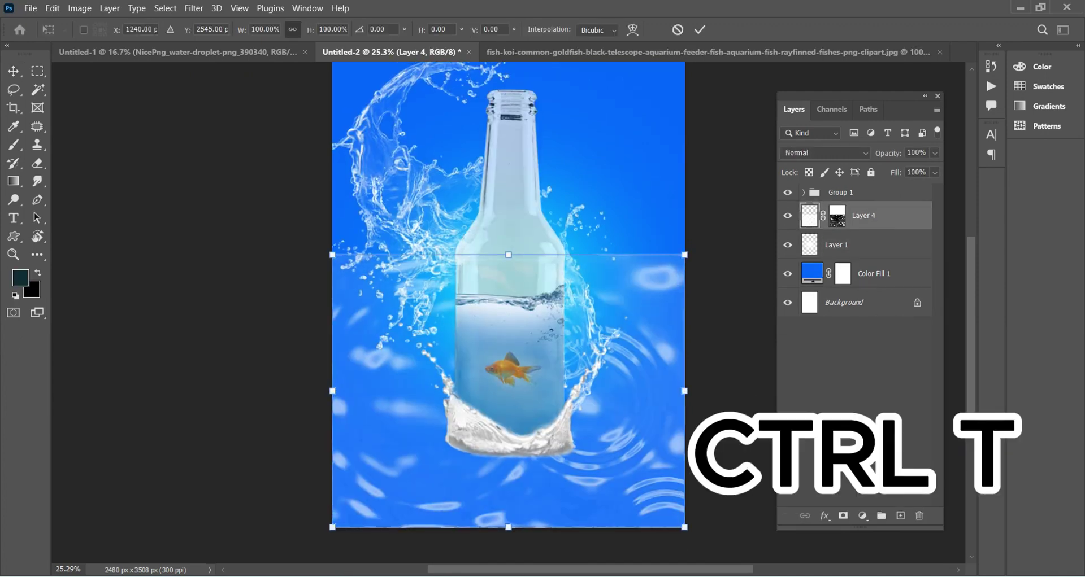
key(ctrl+minus)
right_click(582, 80)
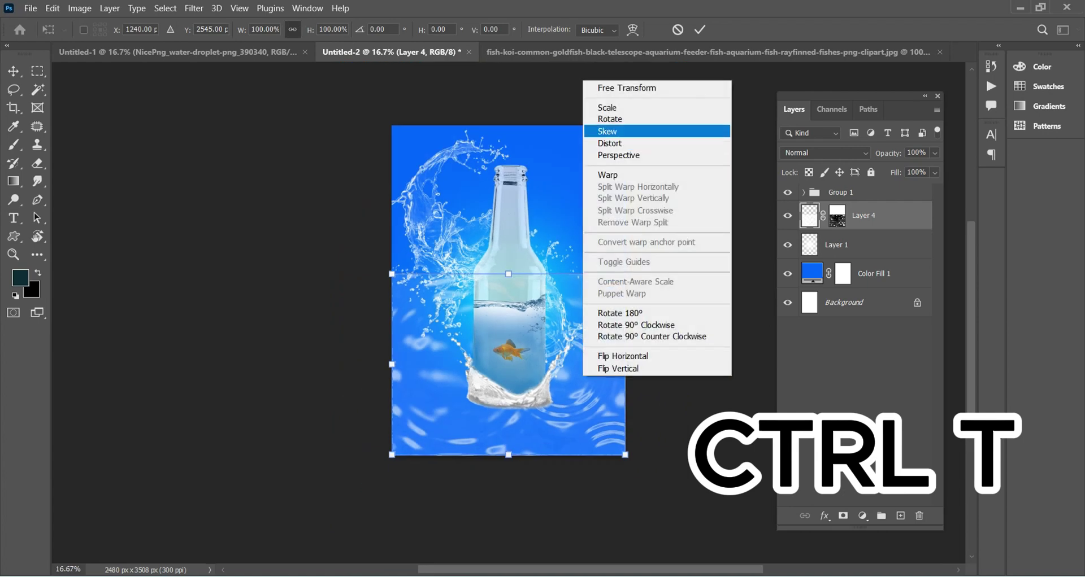
click(618, 155)
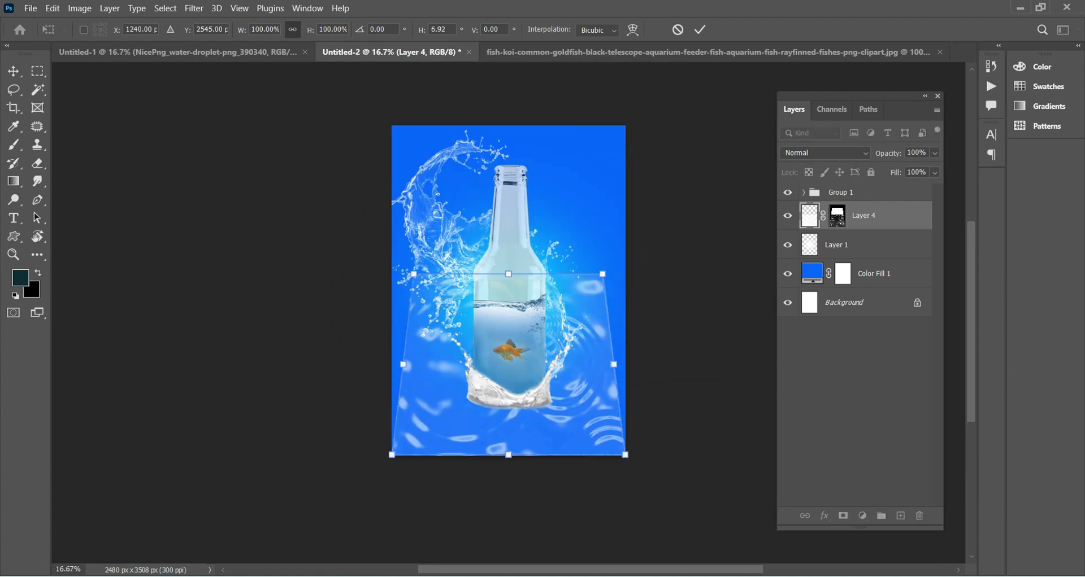
drag(624, 454, 774, 498)
key(Return)
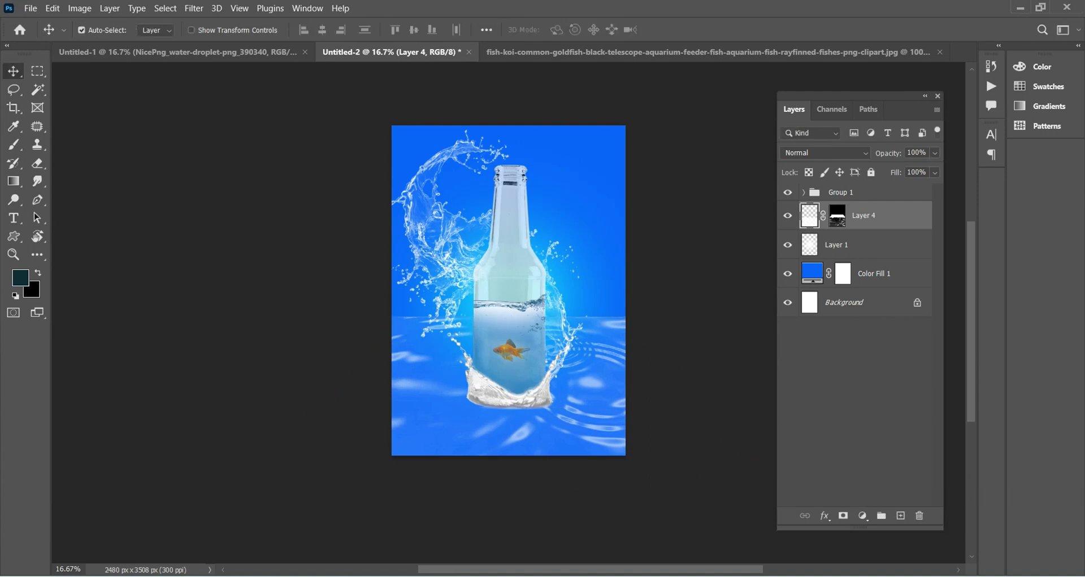
Step: Scale the ripple layer larger, shift it down and skew its left edge outward in perspective
key(ctrl+t)
drag(556, 361, 608, 398)
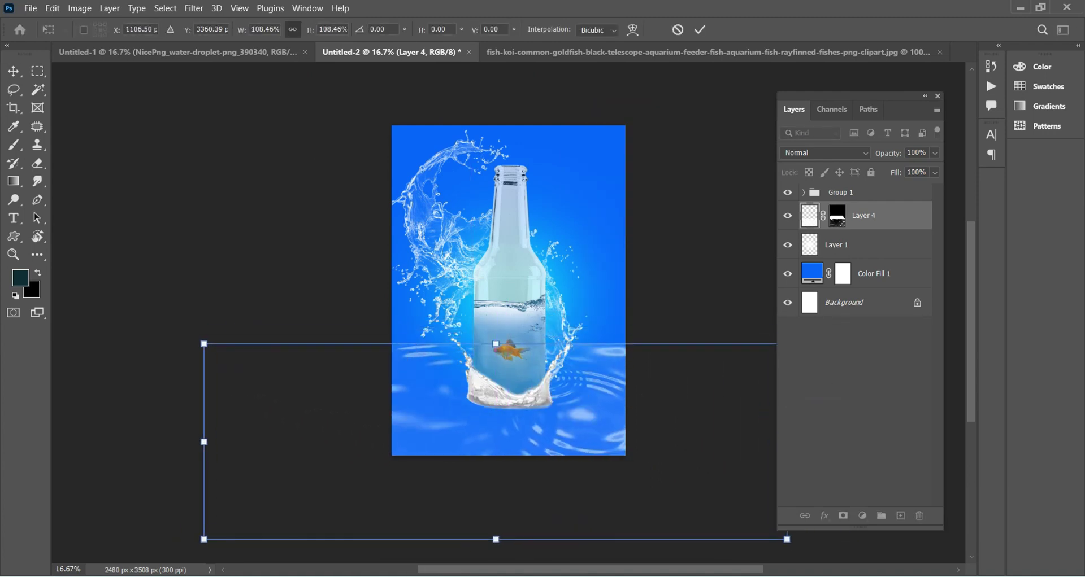
drag(607, 398, 503, 305)
right_click(531, 403)
click(567, 182)
mouse_move(195, 337)
mouse_down()
mouse_move(195, 364)
mouse_move(128, 337)
mouse_up()
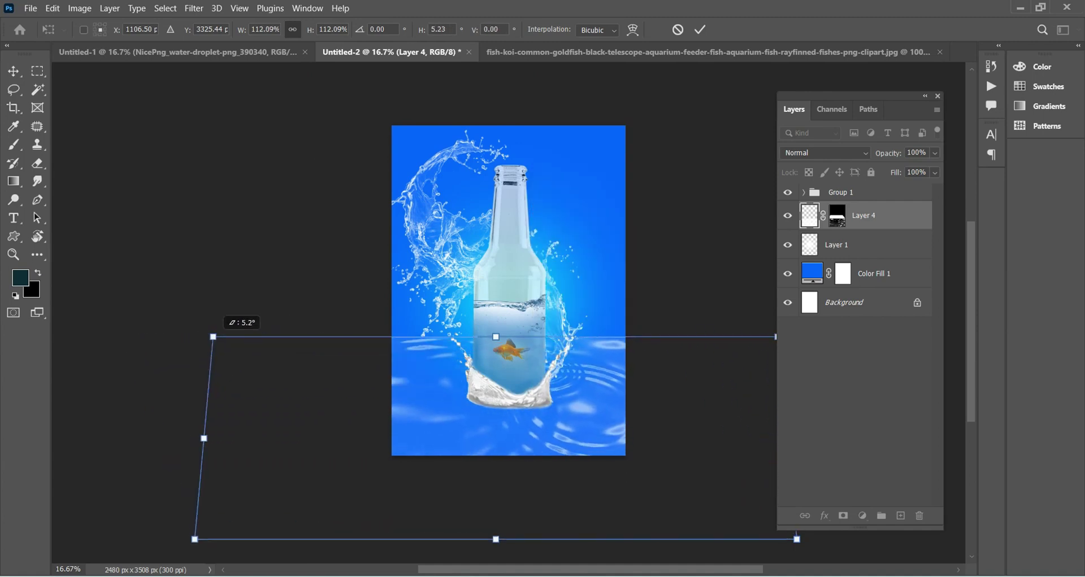
Step: Commit the second perspective transform on the ripple layer
key(Return)
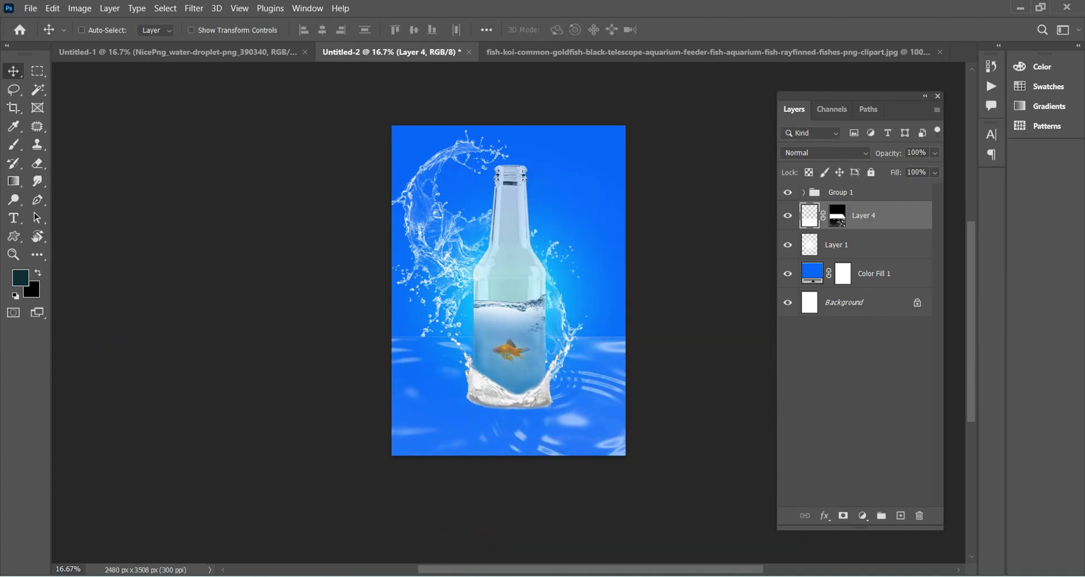
key(ctrl+equal)
scroll(504, 294, down, 1)
Step: Paint Layer 4's mask with a small soft round brush to soften the water's horizon edge
key(ctrl+backslash)
key(b)
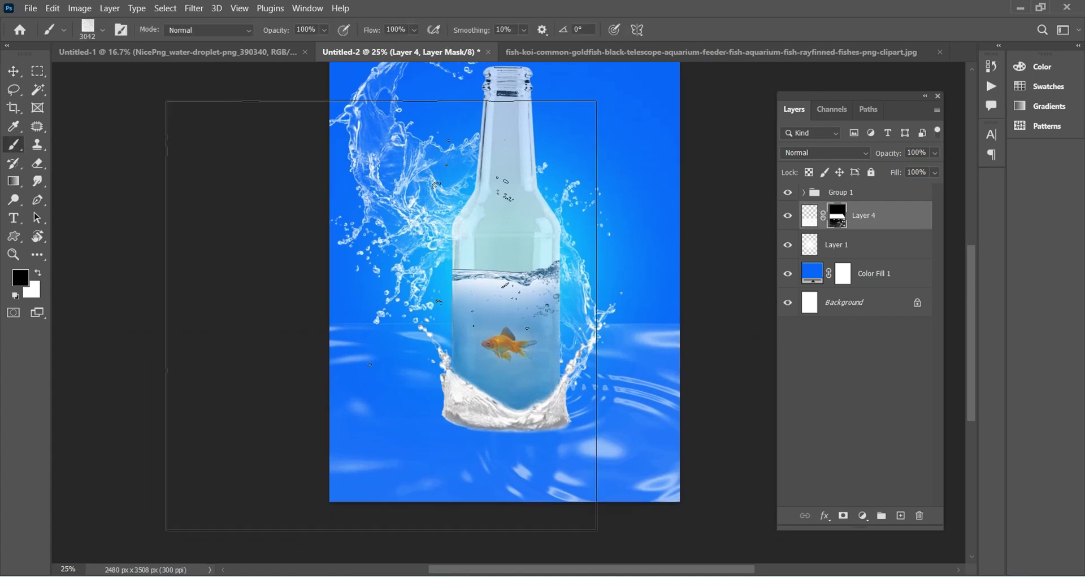
click(102, 29)
click(26, 190)
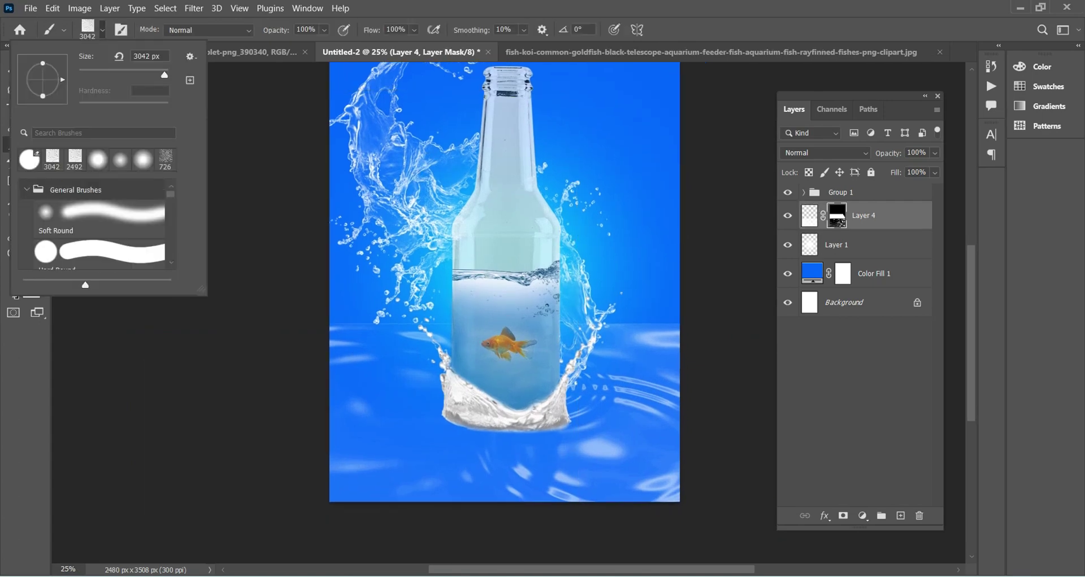
click(121, 160)
key(Return)
alt+right_click(331, 336)
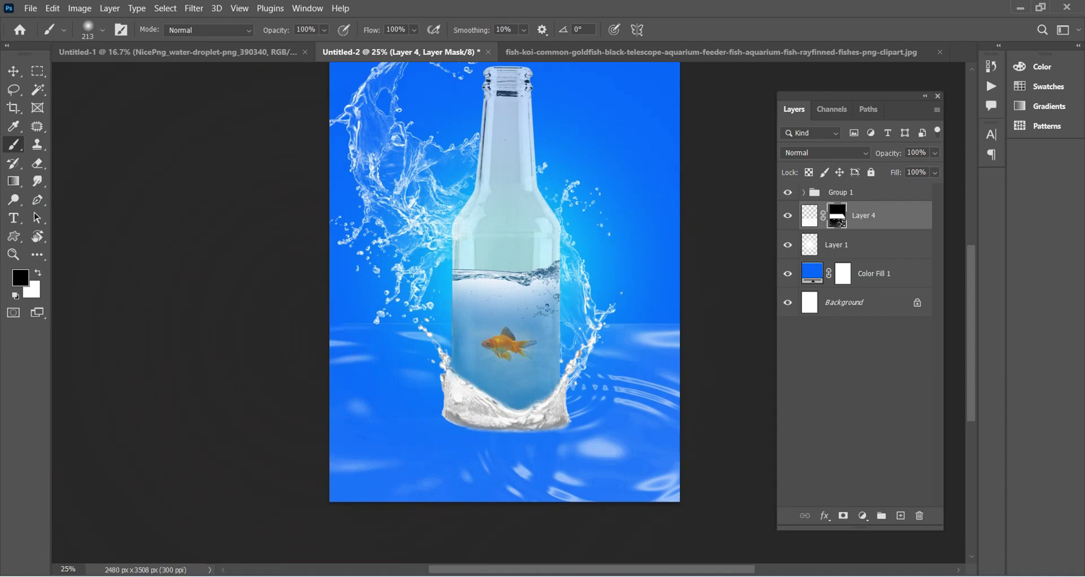
drag(397, 335, 678, 333)
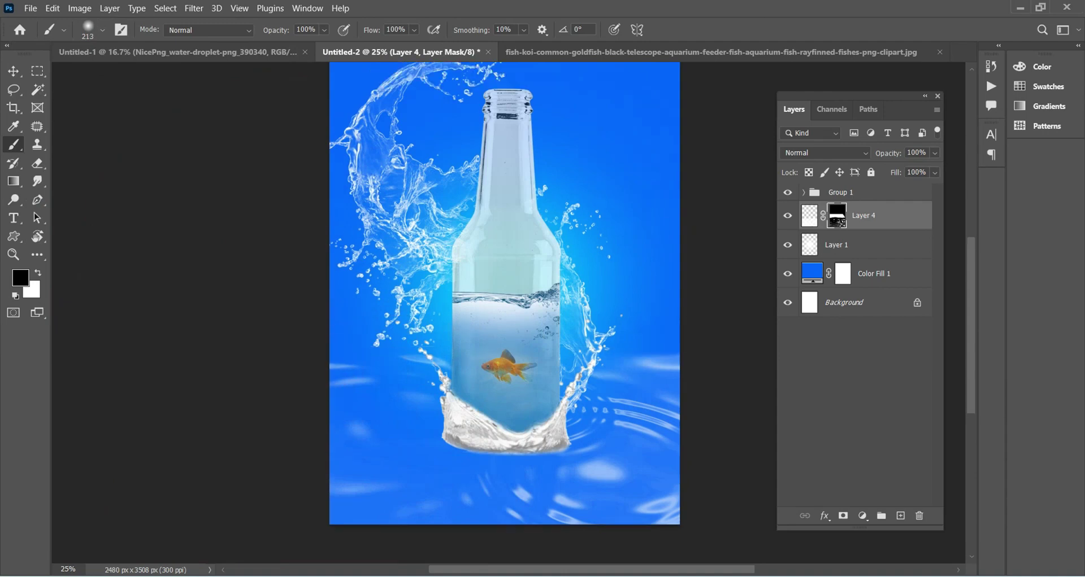
key(ctrl+minus)
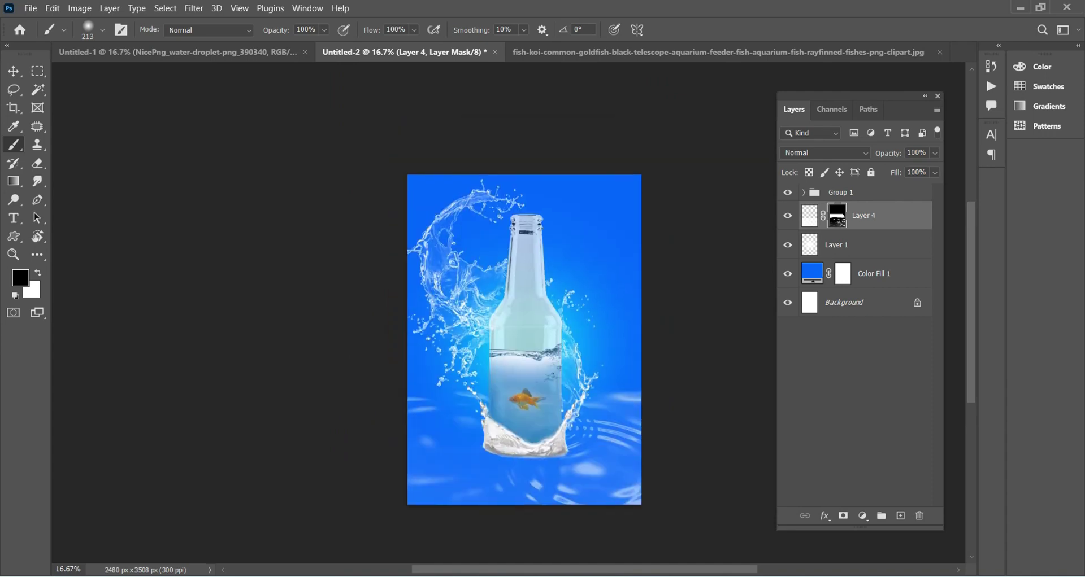
alt+right_click(480, 384)
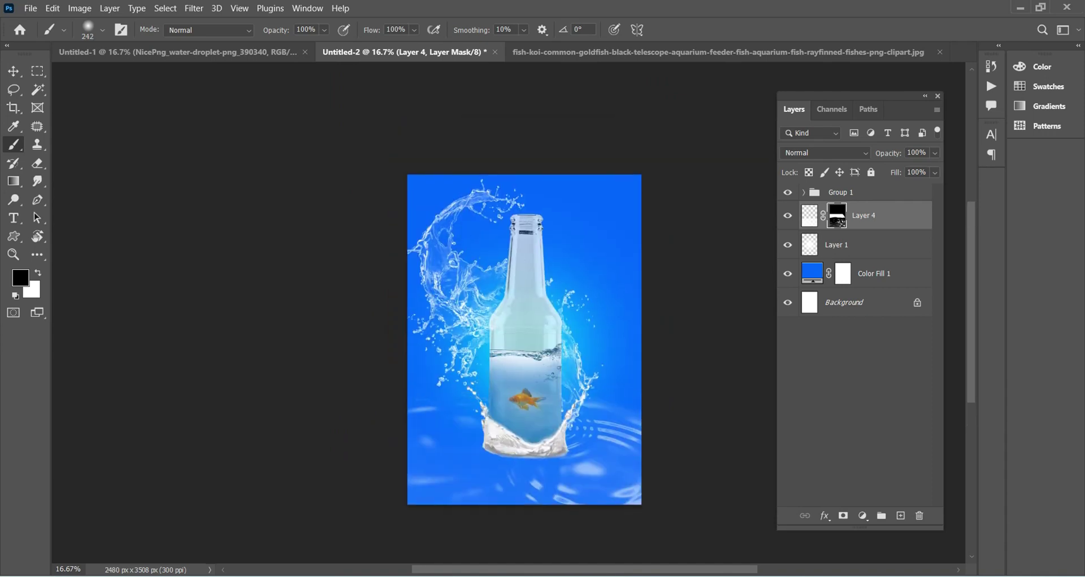
scroll(524, 339, down, 1)
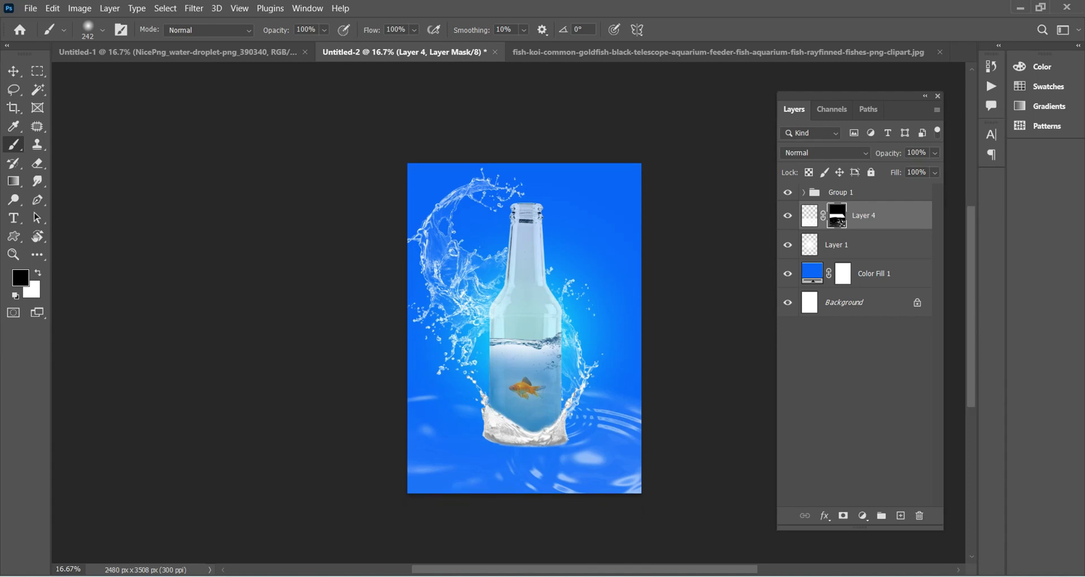
scroll(524, 328, down, 1)
Step: Expand Group 1 and close the goldfish image without saving
click(802, 192)
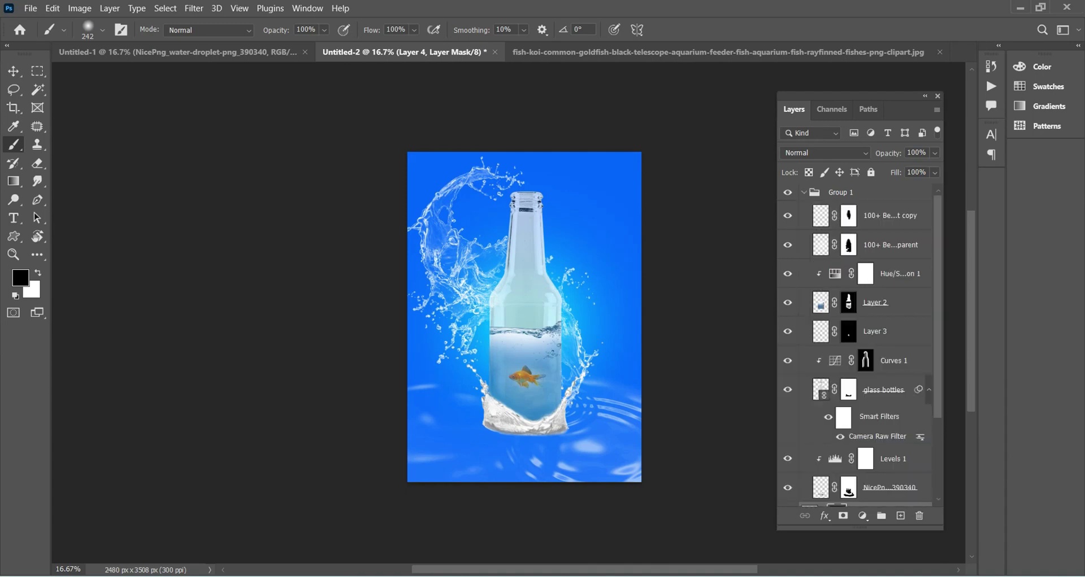
key(v)
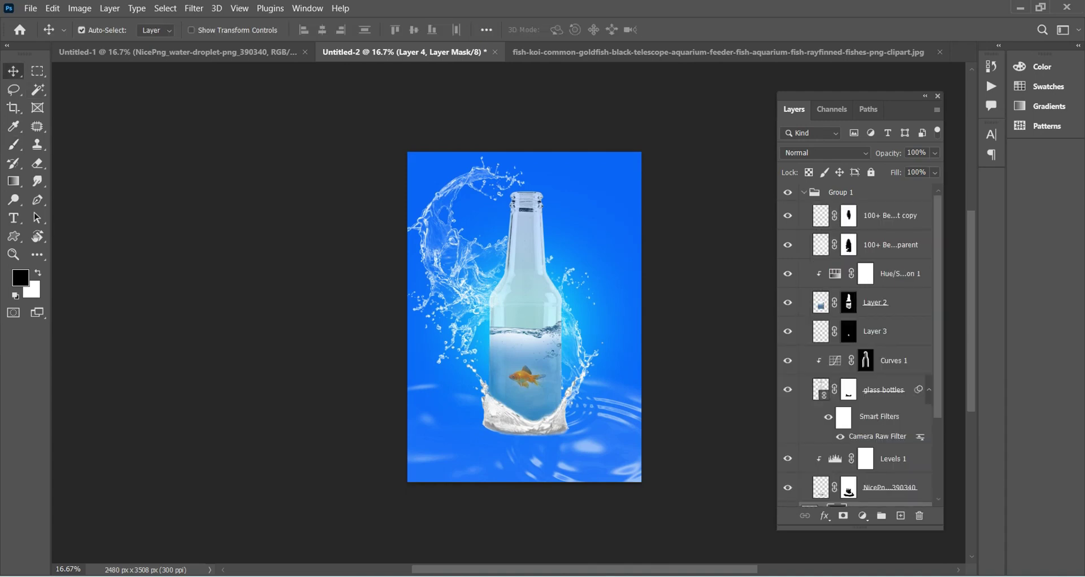
key(ctrl+Tab)
key(ctrl+w)
key(n)
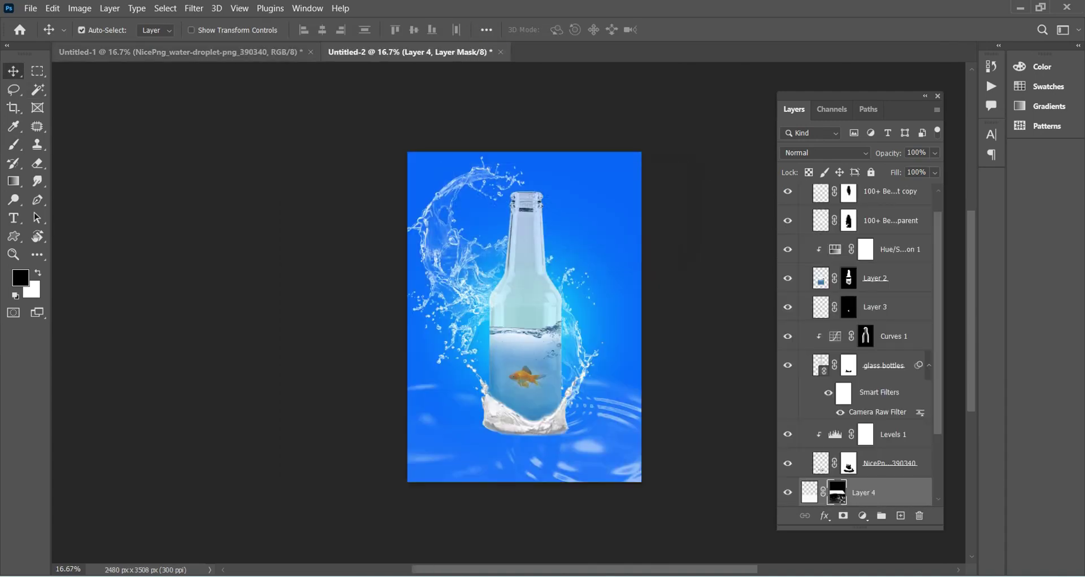
Step: Copy the ice cub layer from the assets document and paste it above Curves 1
key(ctrl+Tab)
click(574, 257)
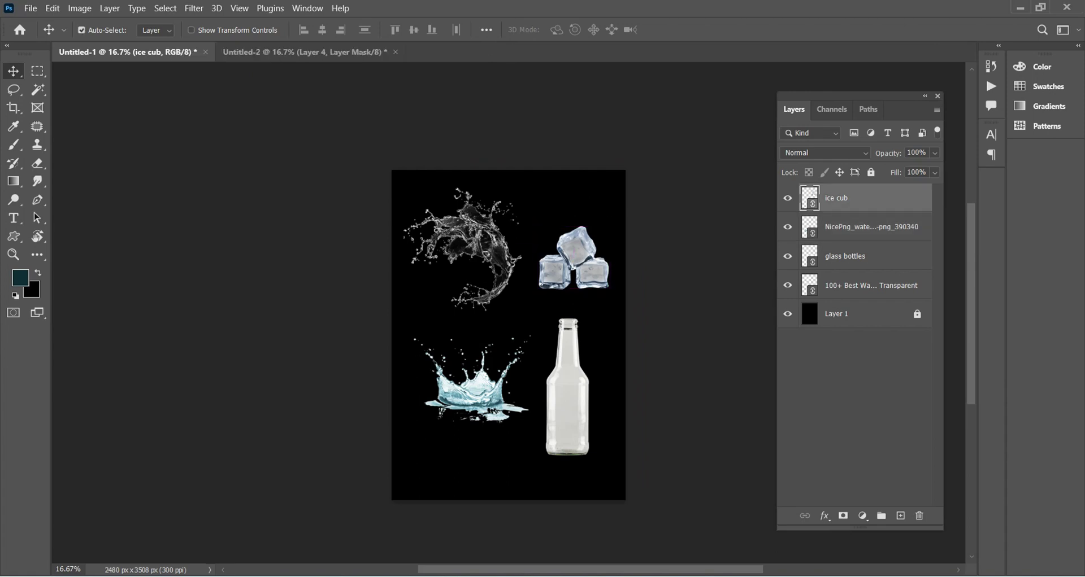
key(ctrl+Tab)
key(ctrl+plus)
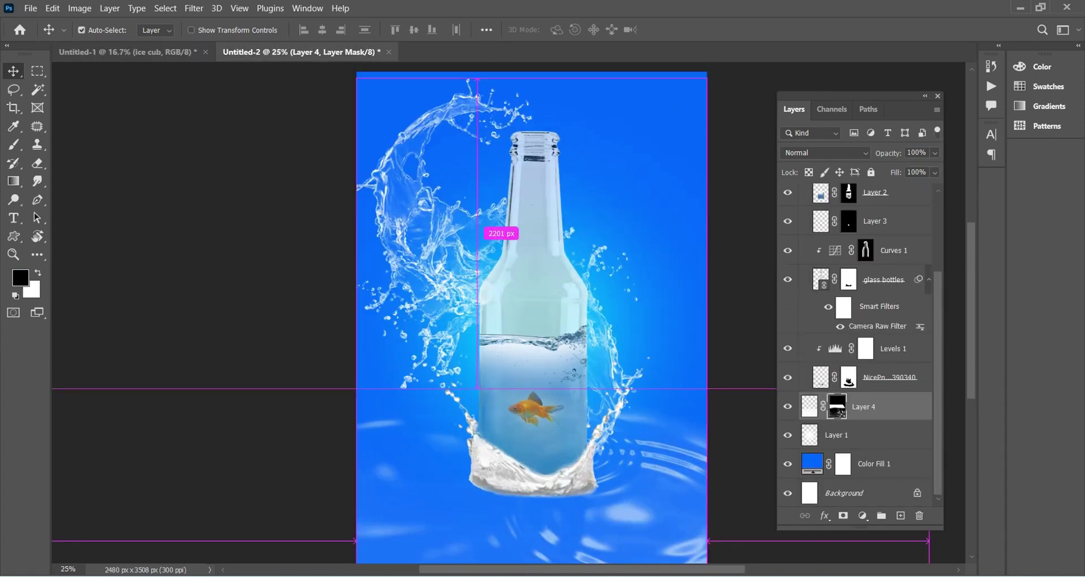
drag(531, 316, 458, 244)
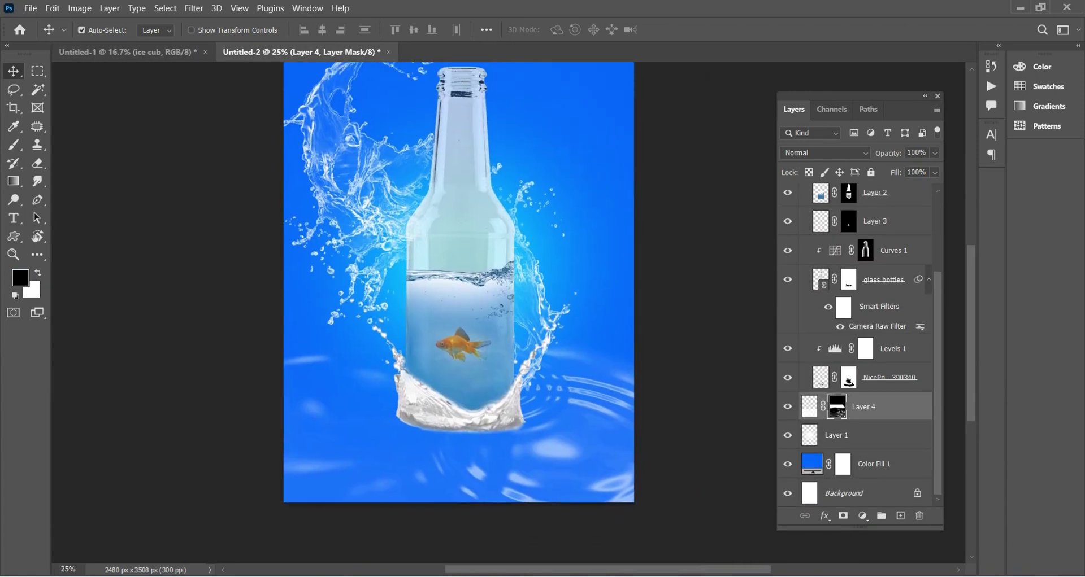
scroll(459, 305, up, 2)
scroll(458, 305, down, 2)
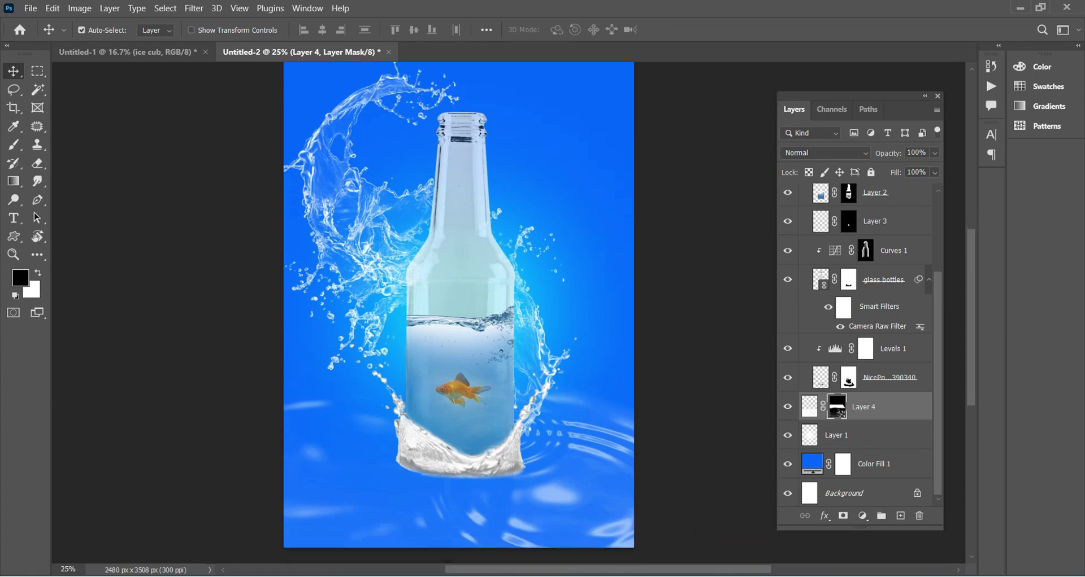
click(884, 280)
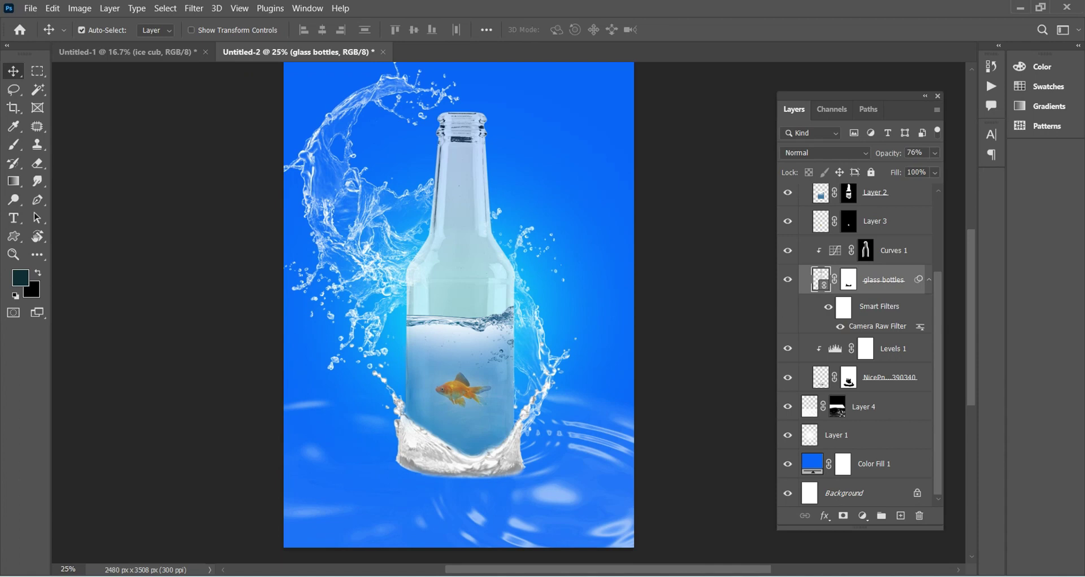
key(alt+bracketright)
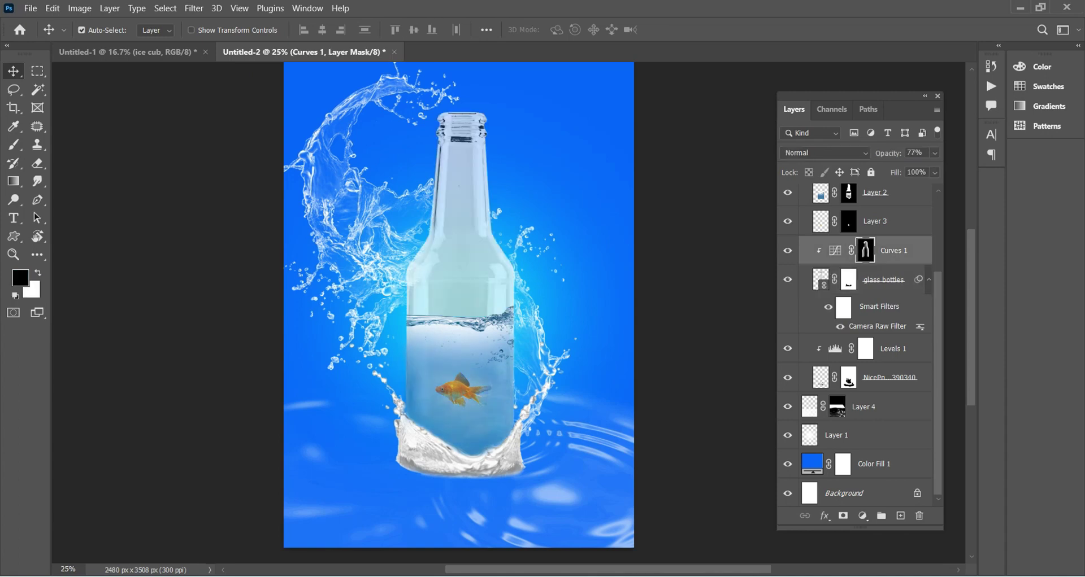
key(ctrl+v)
Step: Move the ice cubes to the bottle's lower right base and scale them to about 28%
mouse_move(463, 288)
mouse_down()
mouse_move(559, 395)
mouse_move(560, 376)
mouse_up()
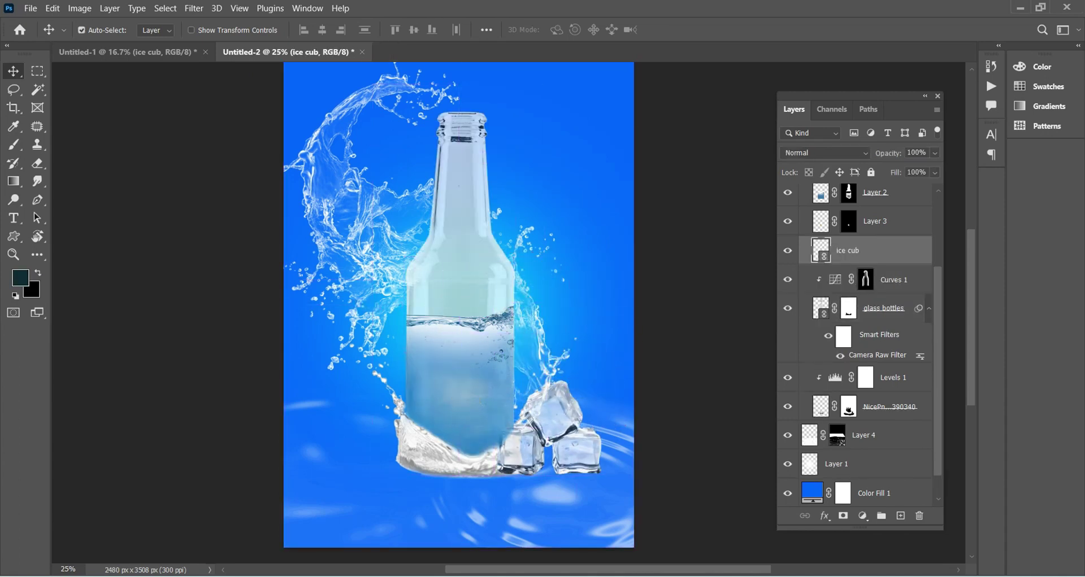
key(ctrl+t)
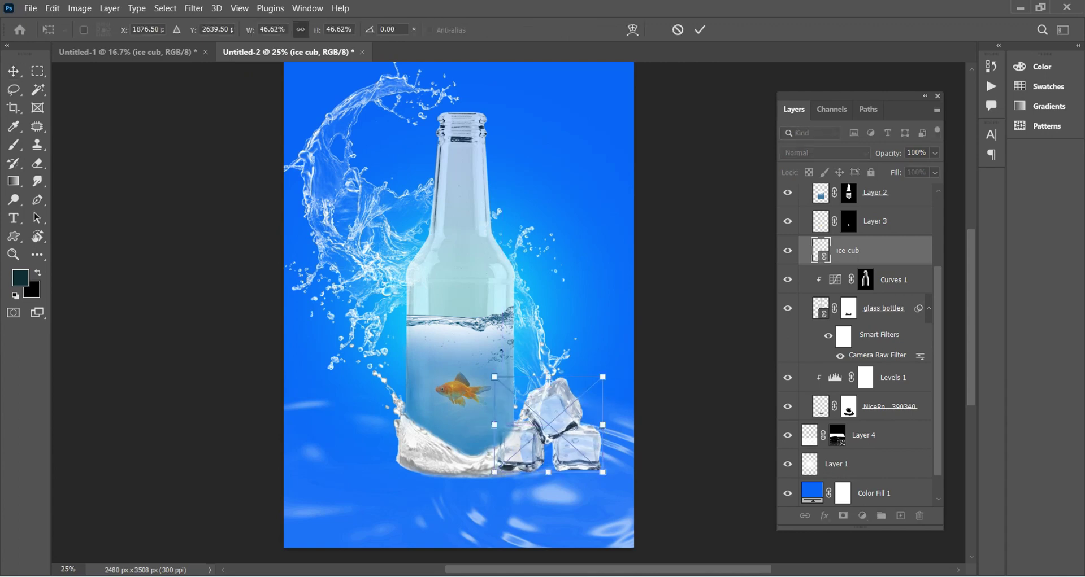
drag(603, 377, 562, 429)
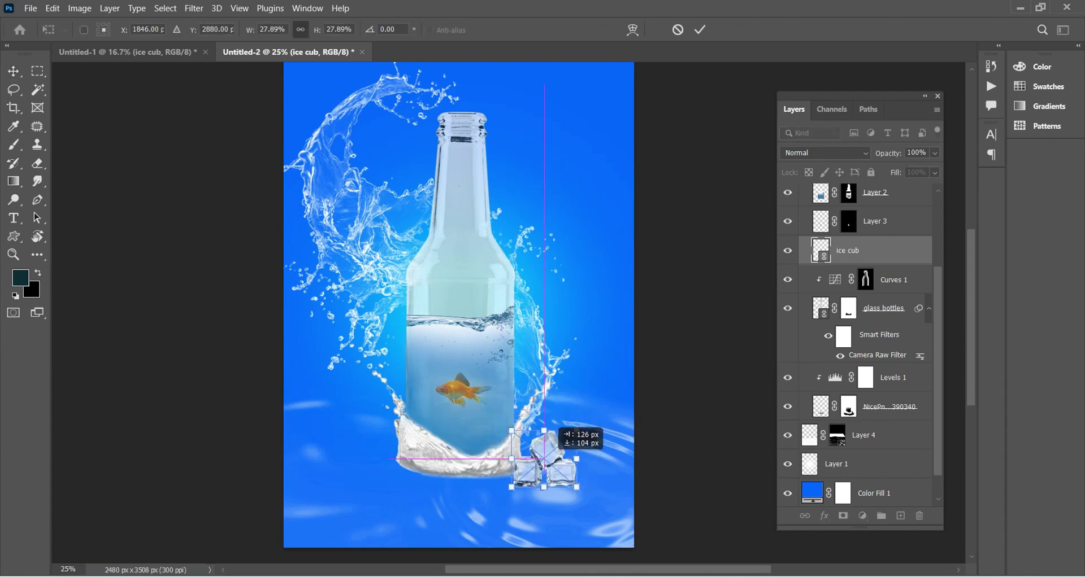
key(Return)
scroll(458, 305, down, 3)
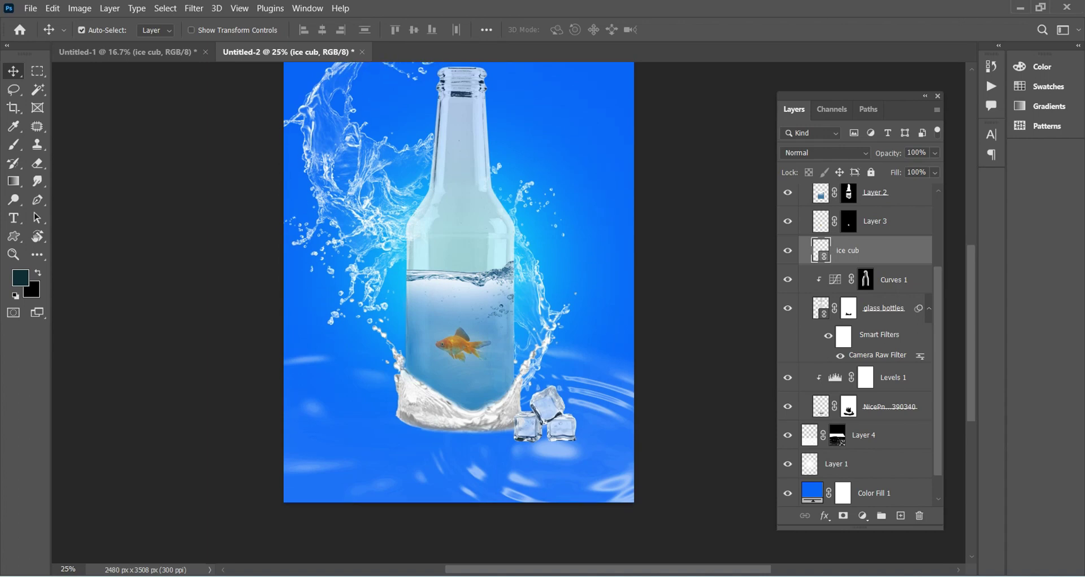
scroll(863, 343, up, 2)
scroll(862, 343, up, 2)
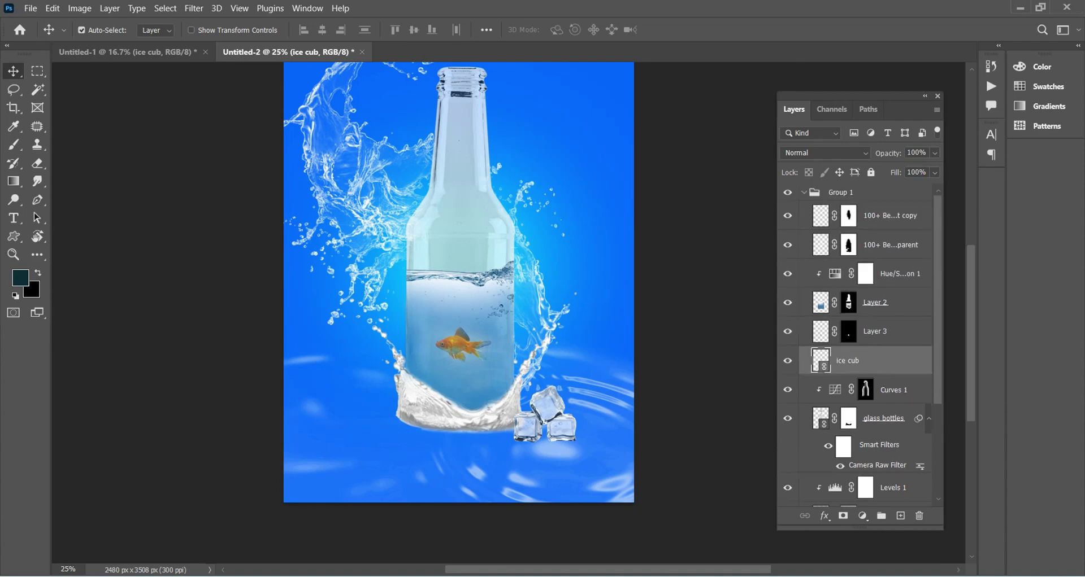
Step: Duplicate Group 1, flip the copy vertically and drag it down to meet the bottle's base
click(787, 192)
click(803, 192)
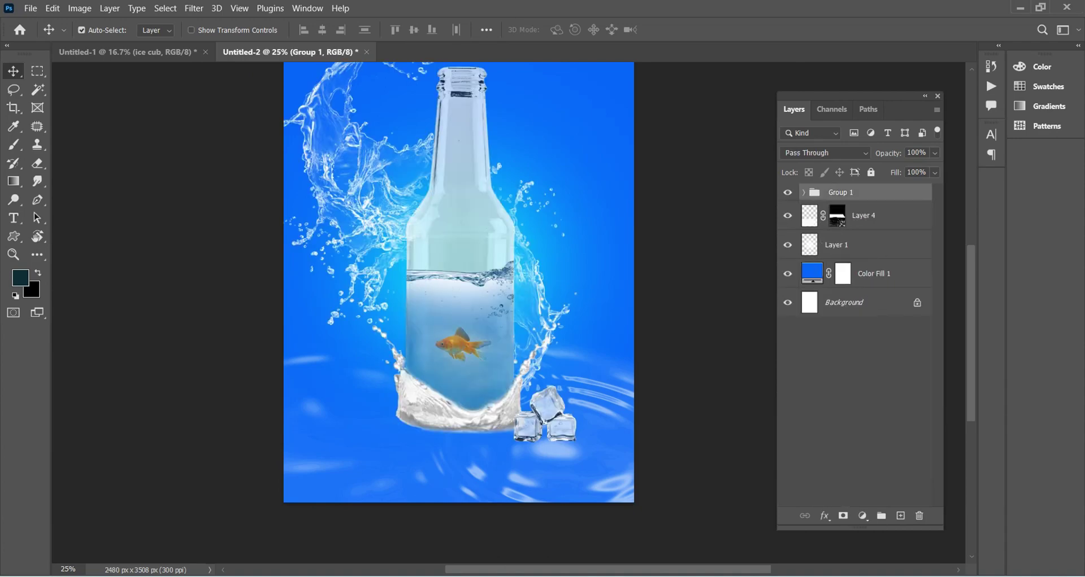
key(ctrl+j)
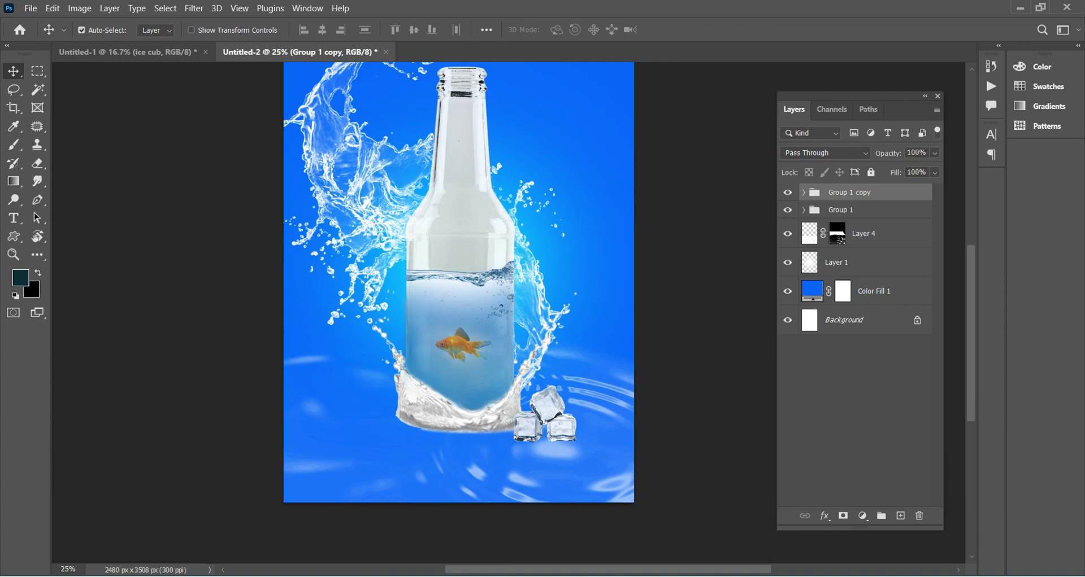
key(ctrl+t)
click(582, 243)
right_click(469, 310)
click(503, 299)
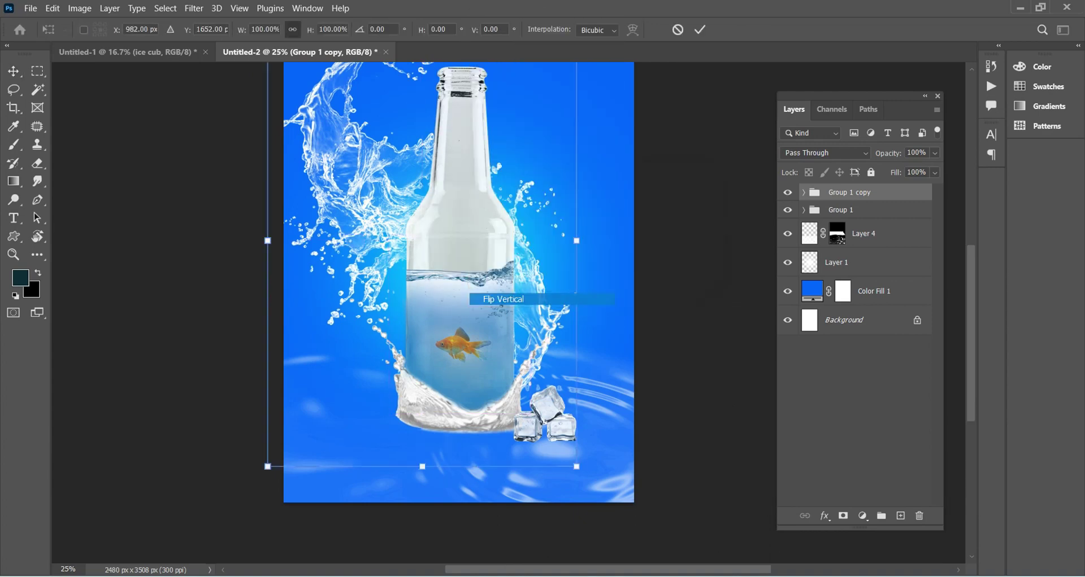
drag(481, 125, 481, 495)
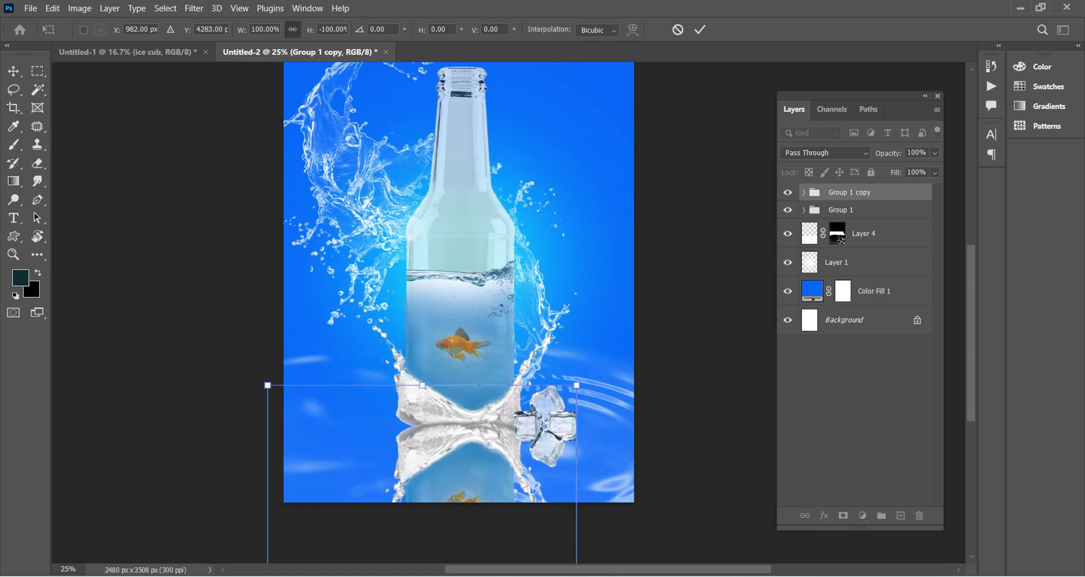
drag(480, 409, 480, 415)
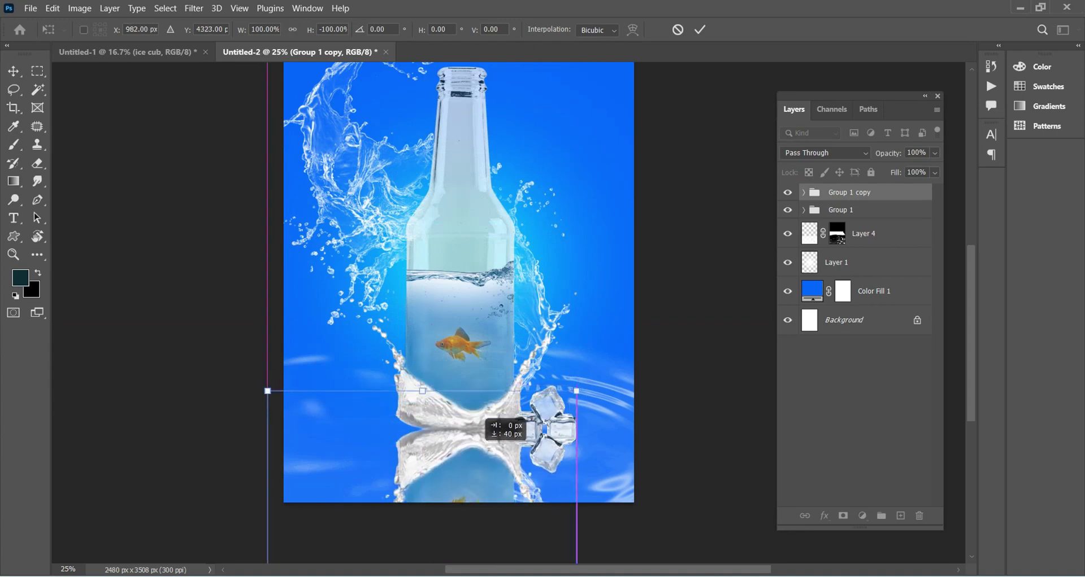
key(Return)
Step: Place the Group 1 copy reflection group beneath Group 1 in the layer stack
click(803, 209)
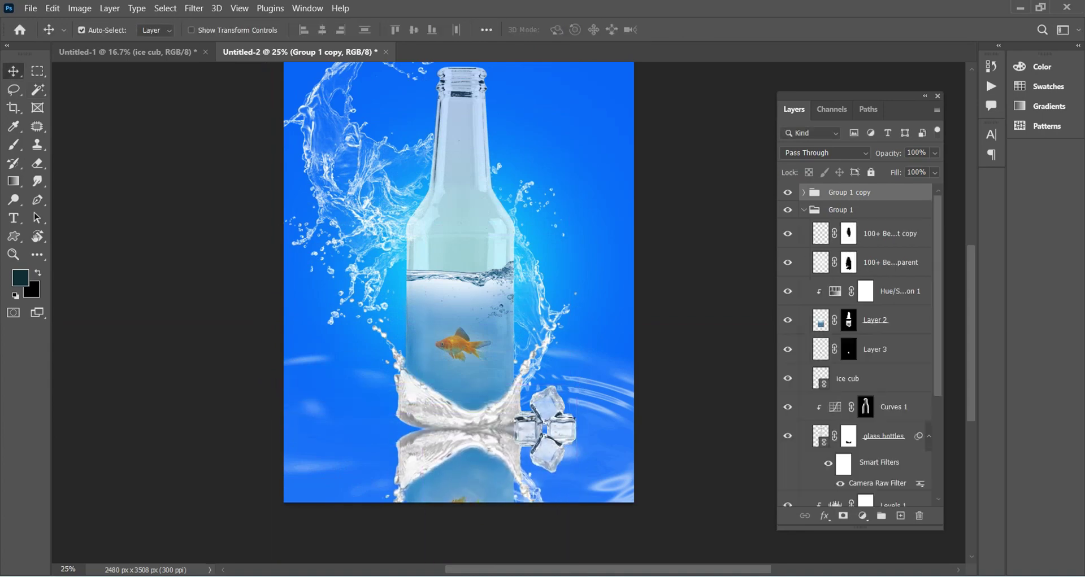
key(ctrl+g)
key(ctrl+z)
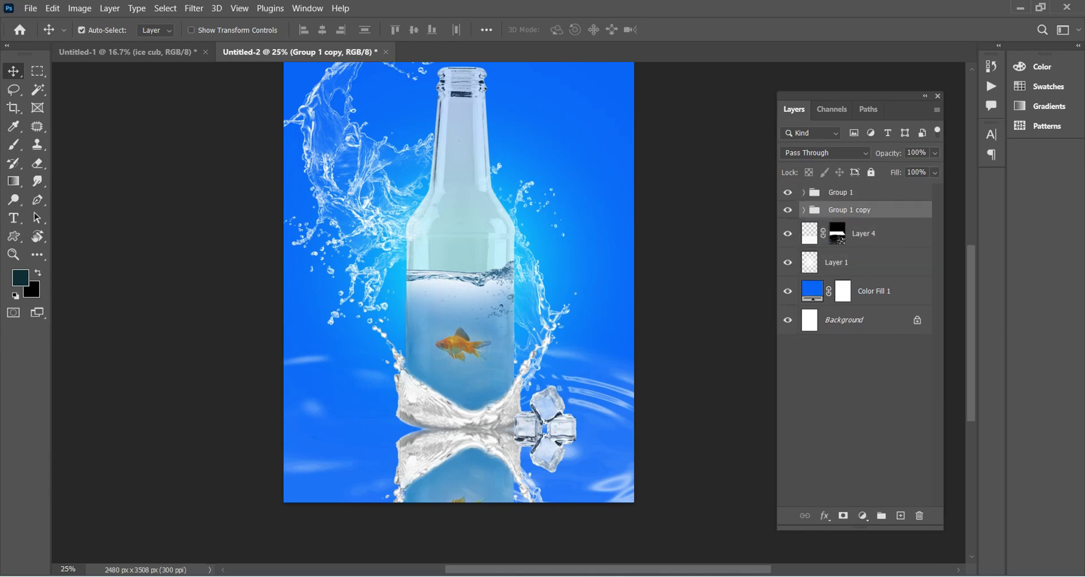
Step: Line up the mirrored ice cubes in Group 1 copy directly under the real cubes
key(ctrl+plus)
scroll(442, 313, down, 2)
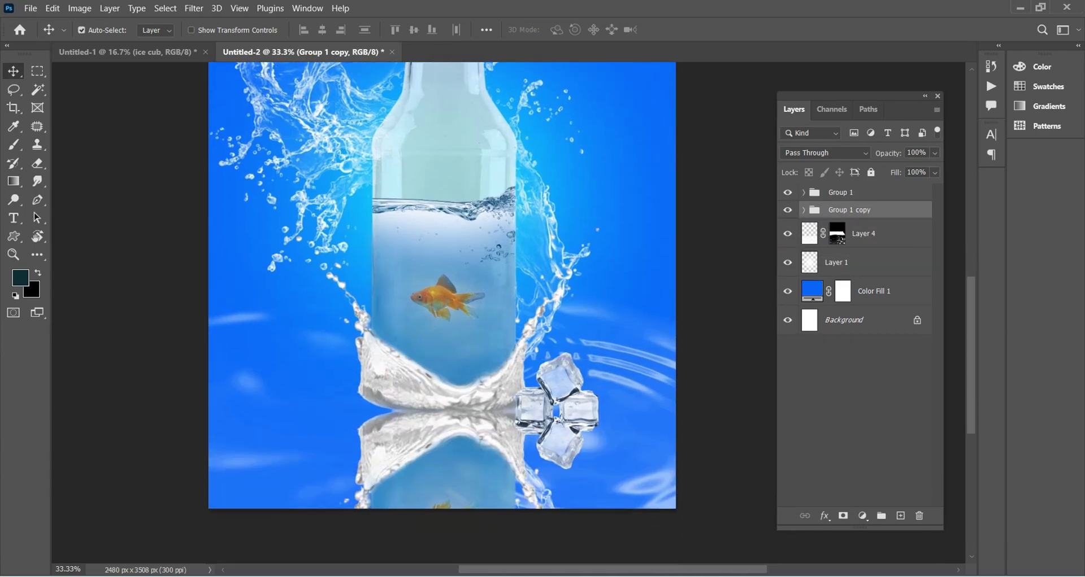
click(802, 210)
drag(559, 395, 565, 450)
key(ctrl+t)
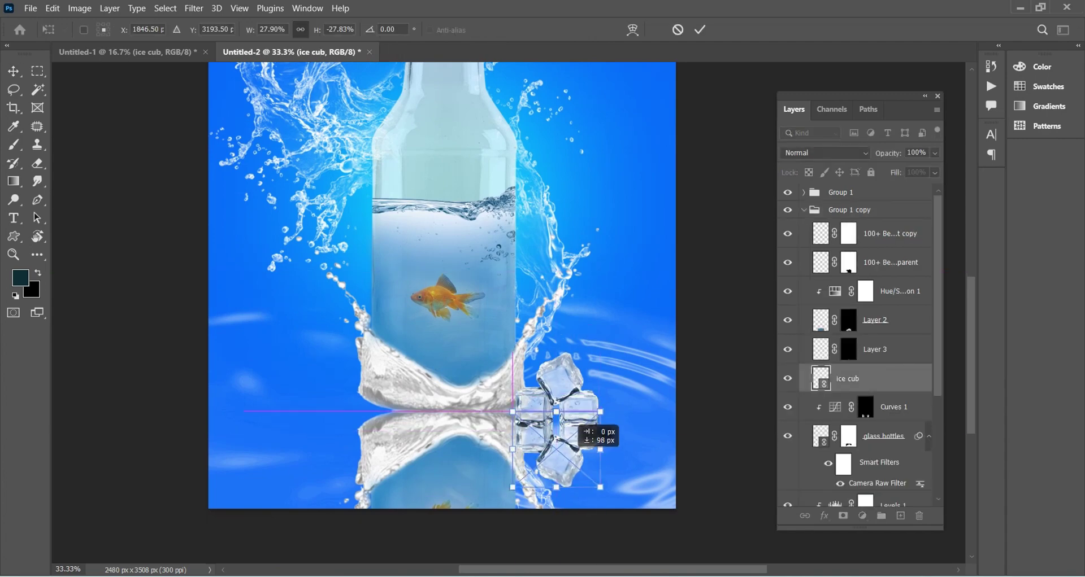
key(Return)
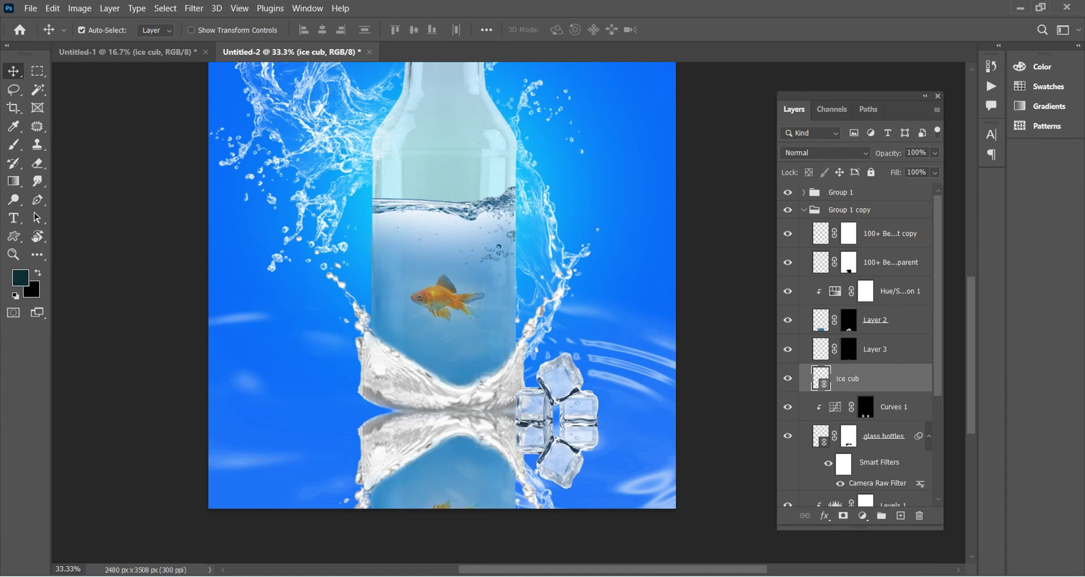
scroll(442, 285, up, 2)
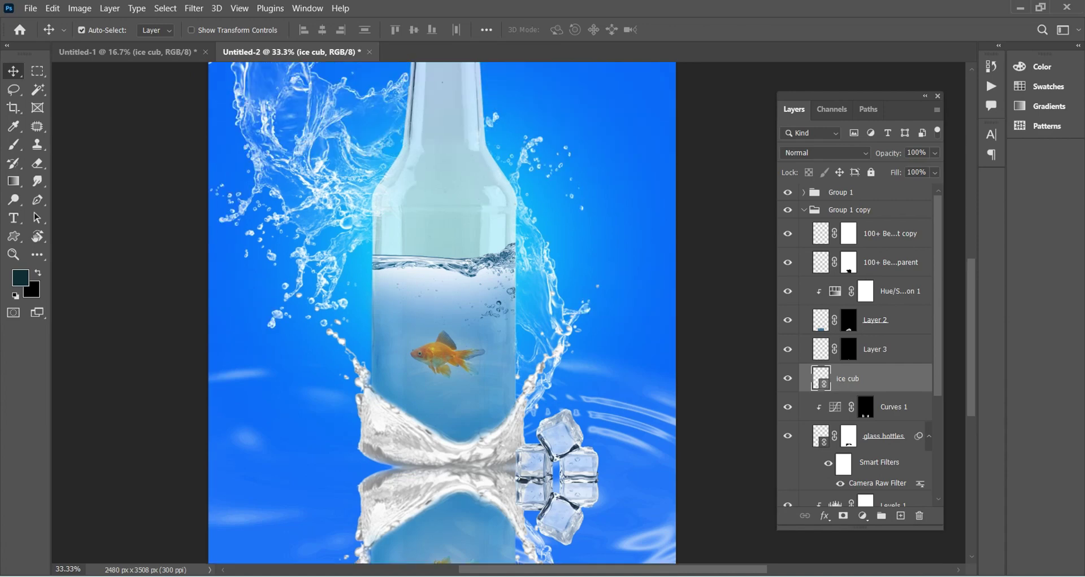
scroll(442, 285, down, 1)
Step: Create a new Layer 5 with default black and white colours and a 1072 px brush
click(803, 210)
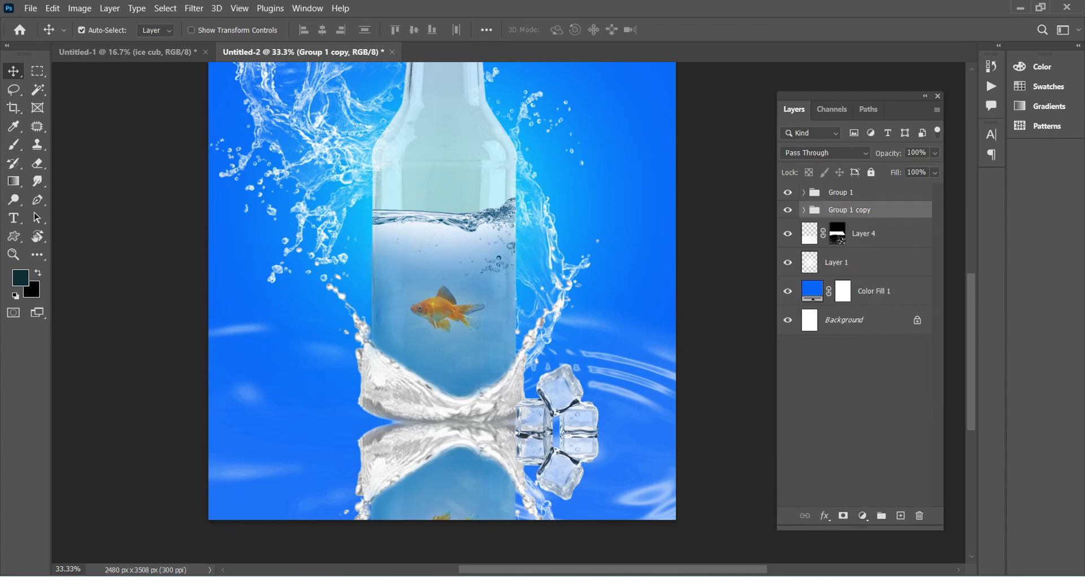
click(900, 516)
click(14, 144)
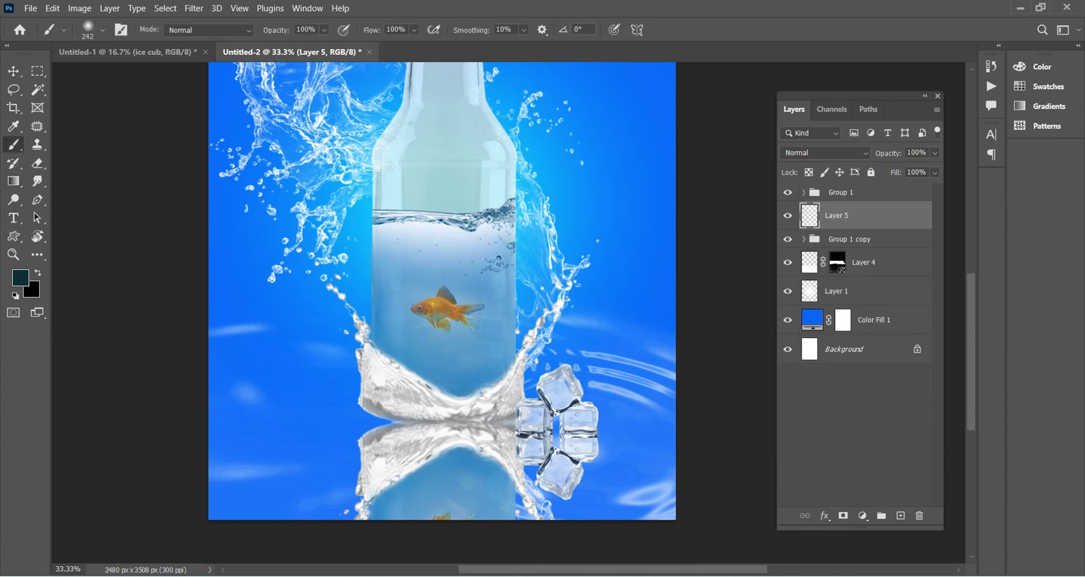
key(d)
drag(440, 389, 509, 390)
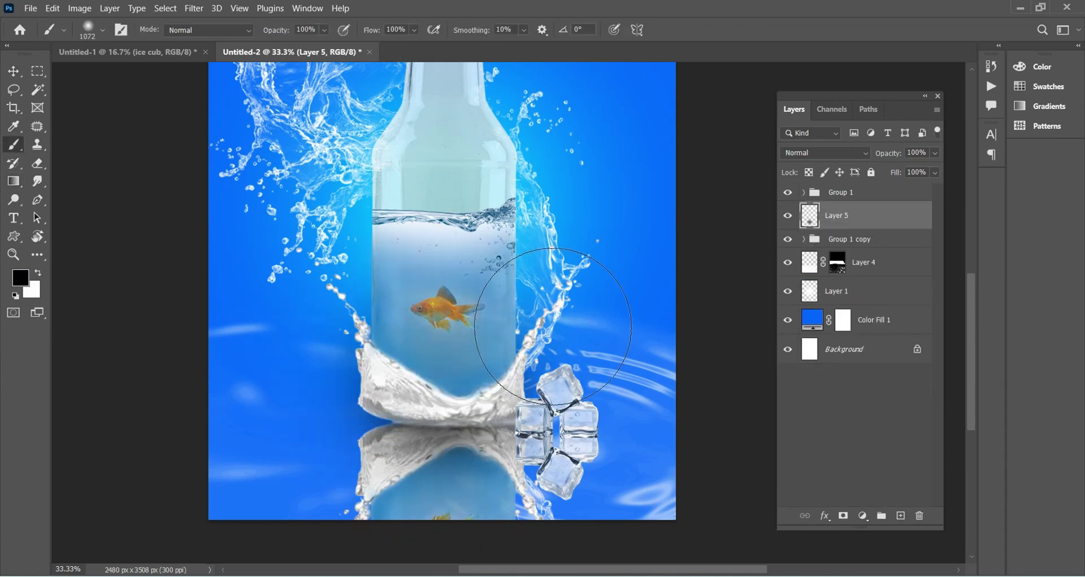
Step: Squash Layer 5 into a thin band at the bottle's base and set its opacity to 73%
key(ctrl+t)
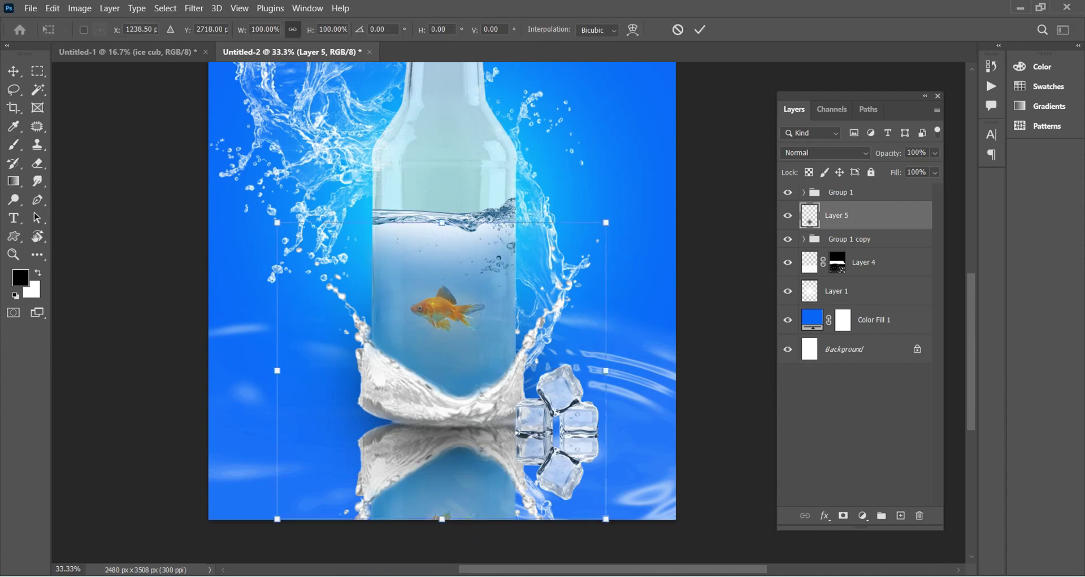
mouse_move(442, 223)
mouse_down()
mouse_move(442, 500)
mouse_move(443, 414)
mouse_up()
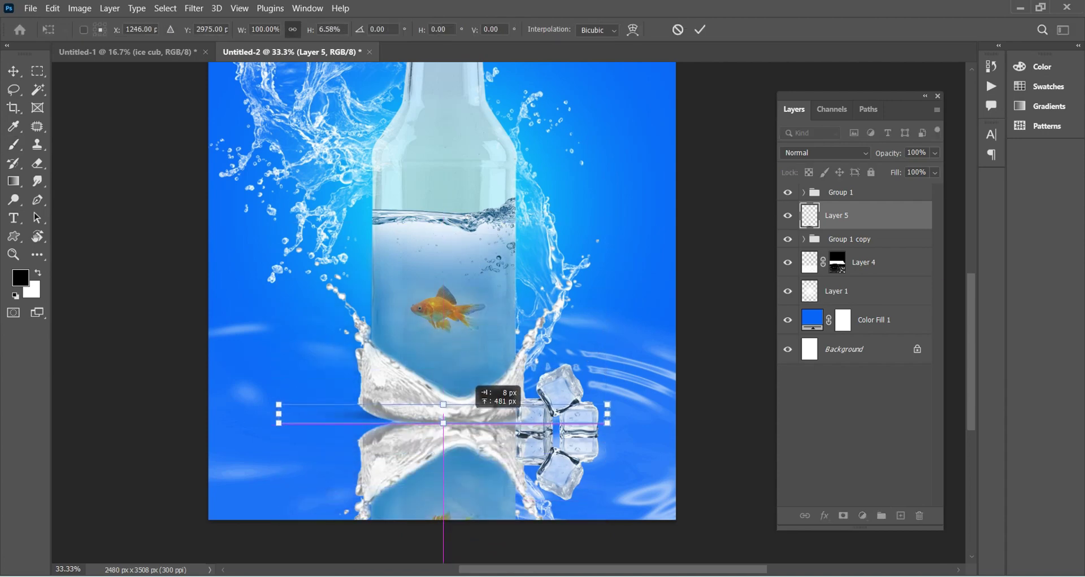
key(Return)
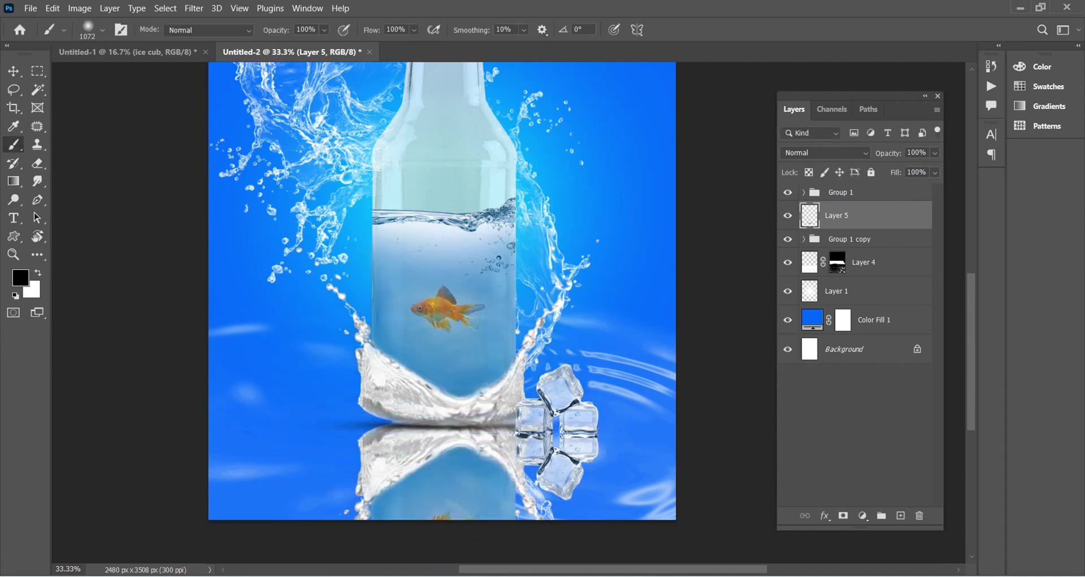
key(ctrl+minus)
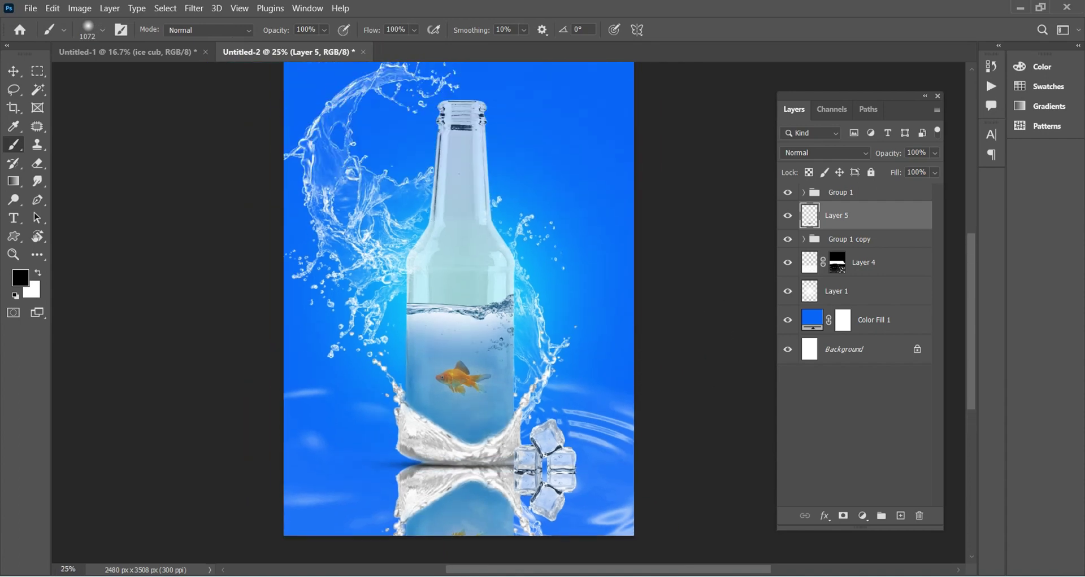
drag(935, 153, 915, 170)
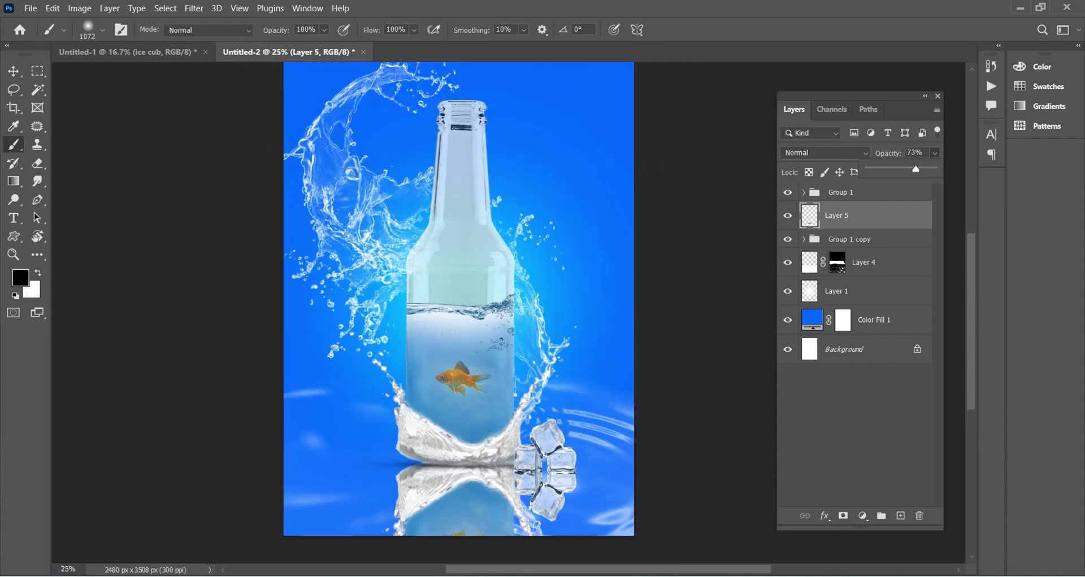
key(v)
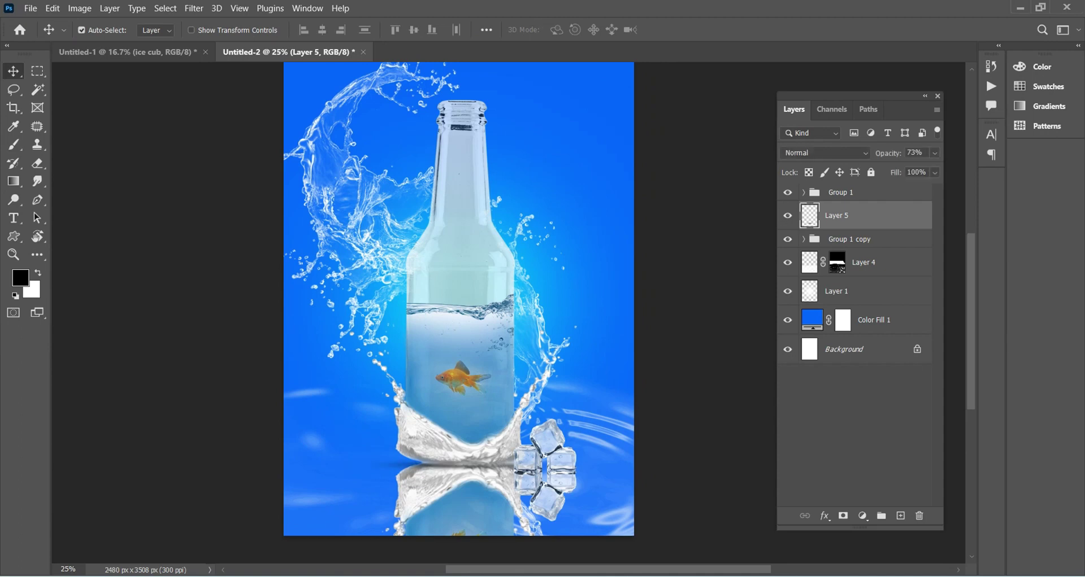
scroll(458, 299, down, 1)
scroll(458, 299, down, 1)
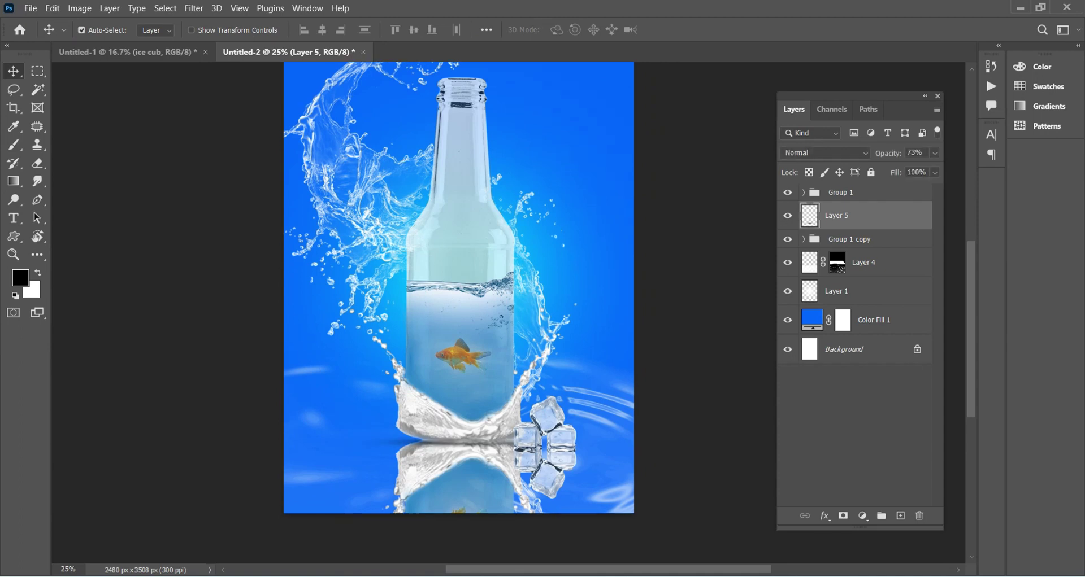
Step: Lower the Group 1 copy reflection group's opacity to 55%
click(802, 239)
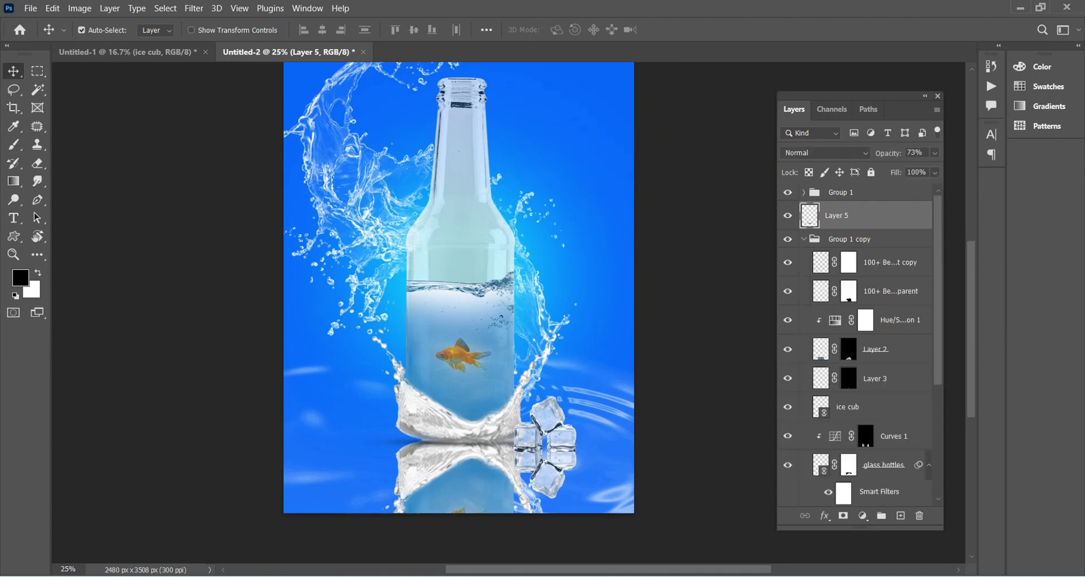
key(alt+bracketleft)
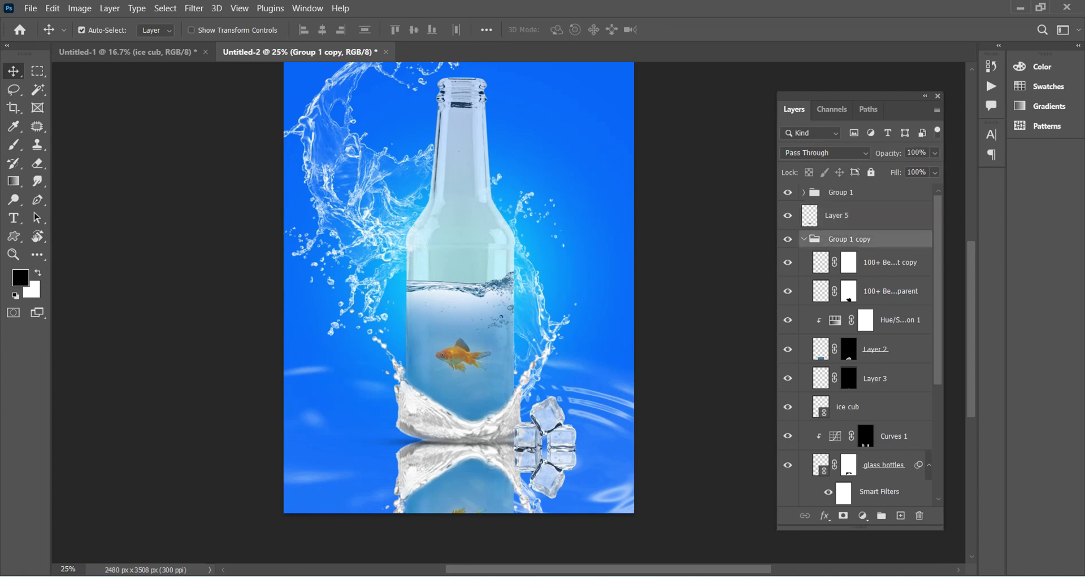
click(935, 153)
drag(938, 169, 904, 169)
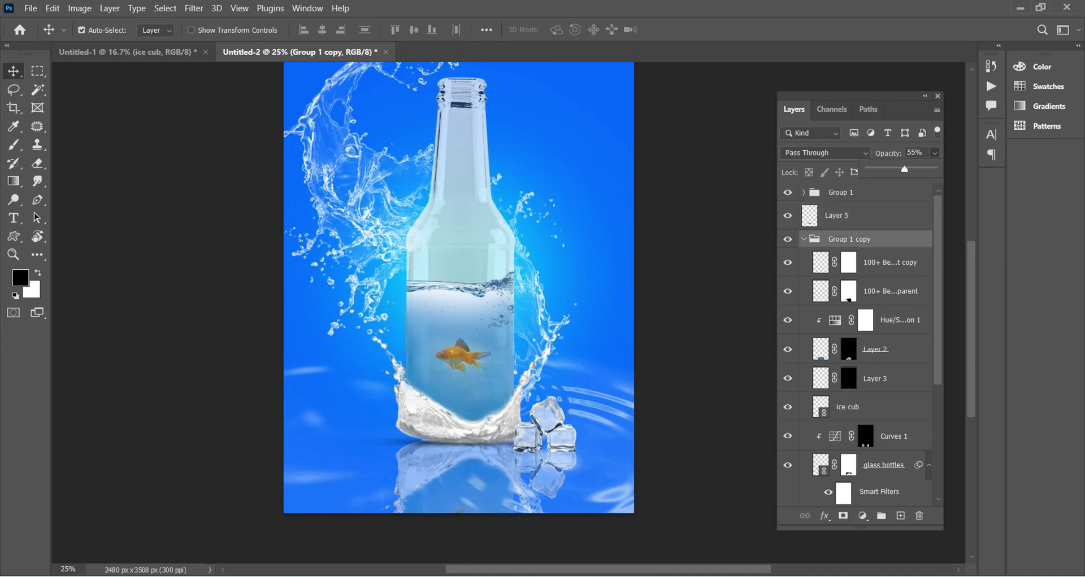
key(Return)
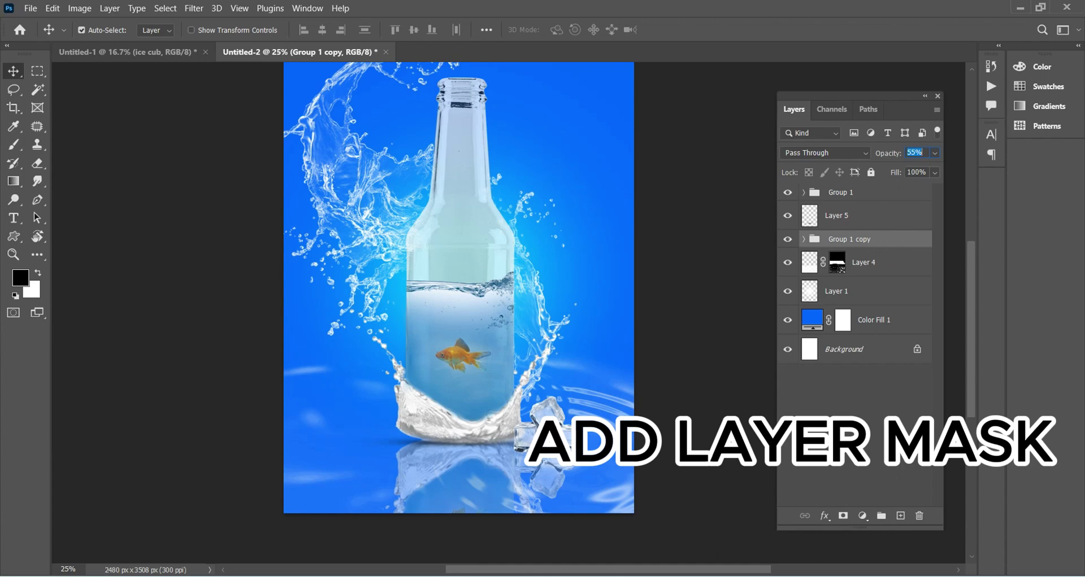
Step: Add a layer mask to Group 1 copy with a small, faint brush to fade its bottom
click(843, 516)
key(b)
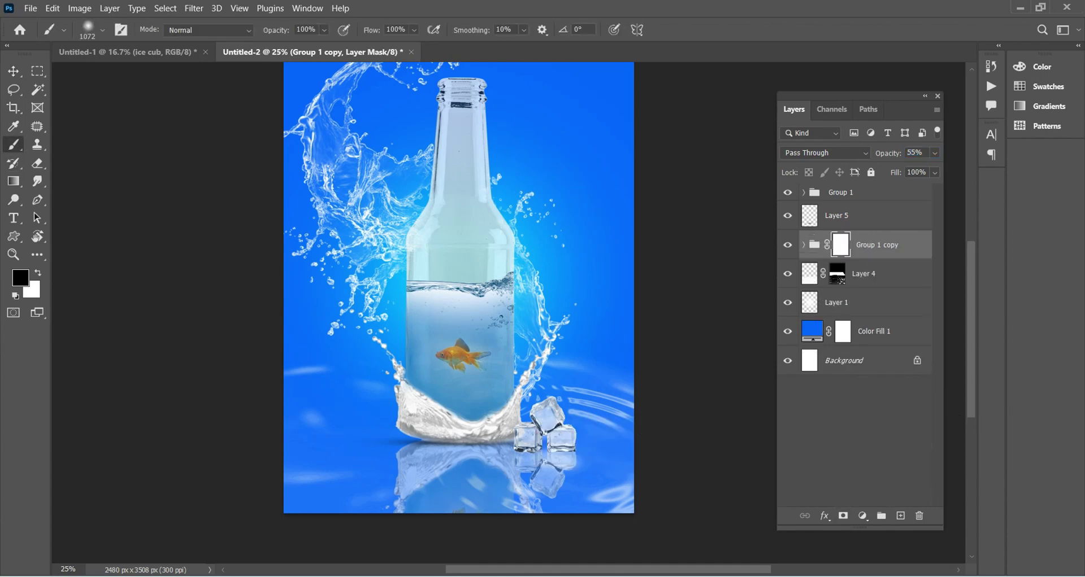
key(1)
key(1)
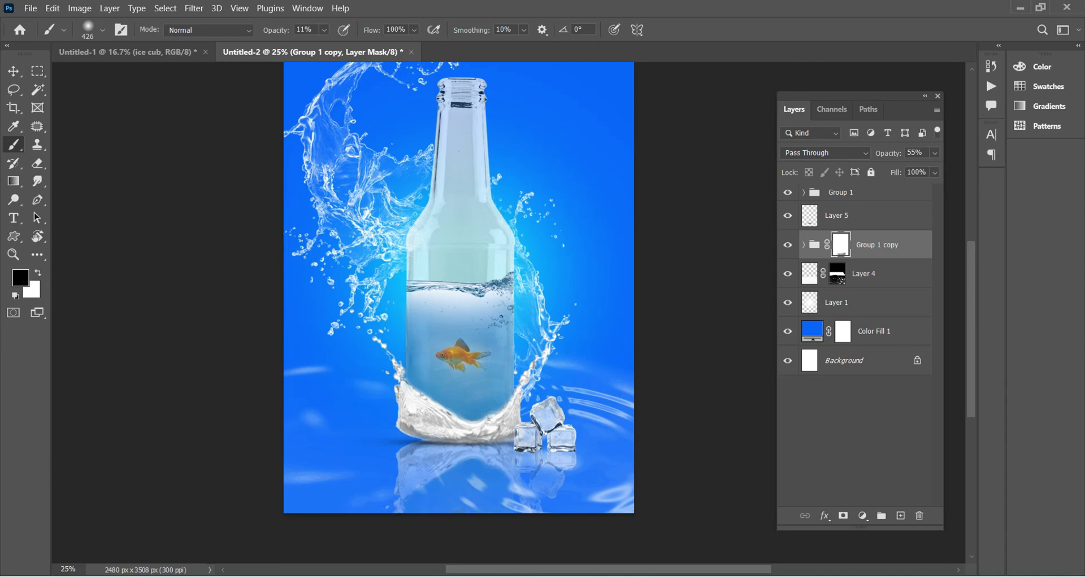
scroll(458, 288, up, 1)
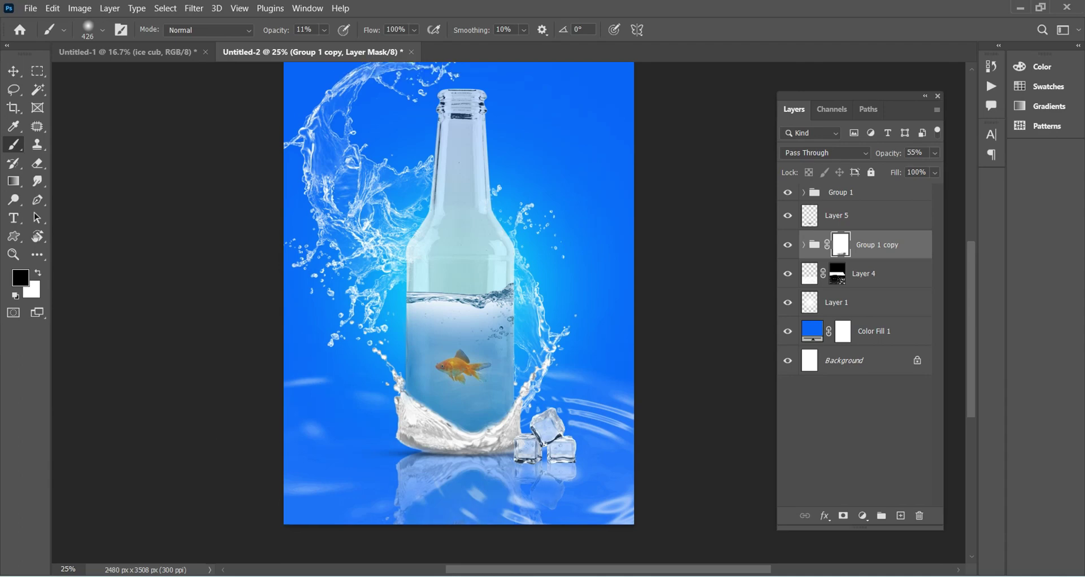
key(ctrl+minus)
scroll(475, 360, up, 3)
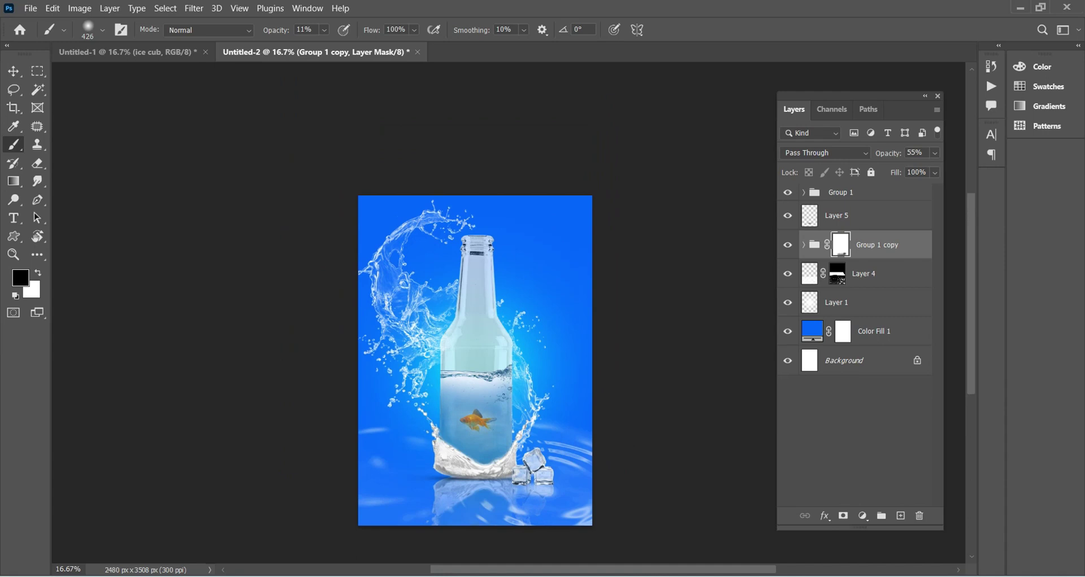
Step: Add a Levels adjustment above the glass bottles layer
key(v)
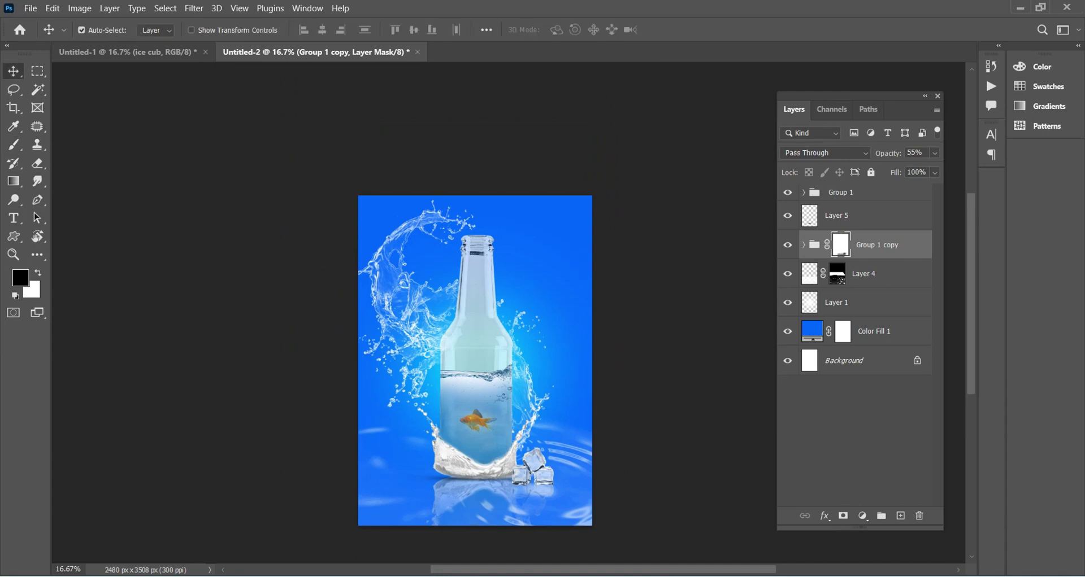
click(476, 316)
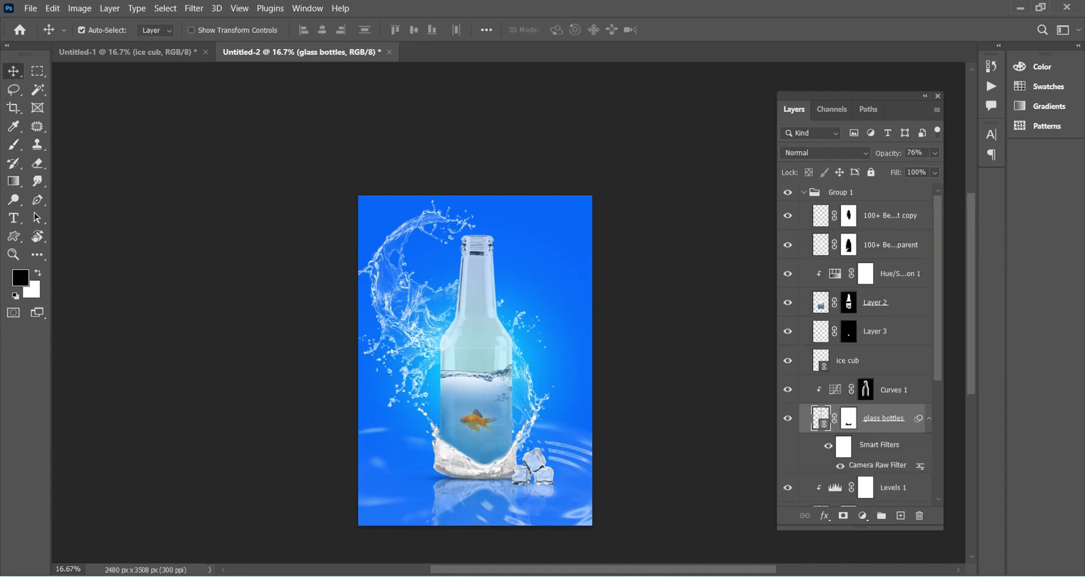
click(862, 516)
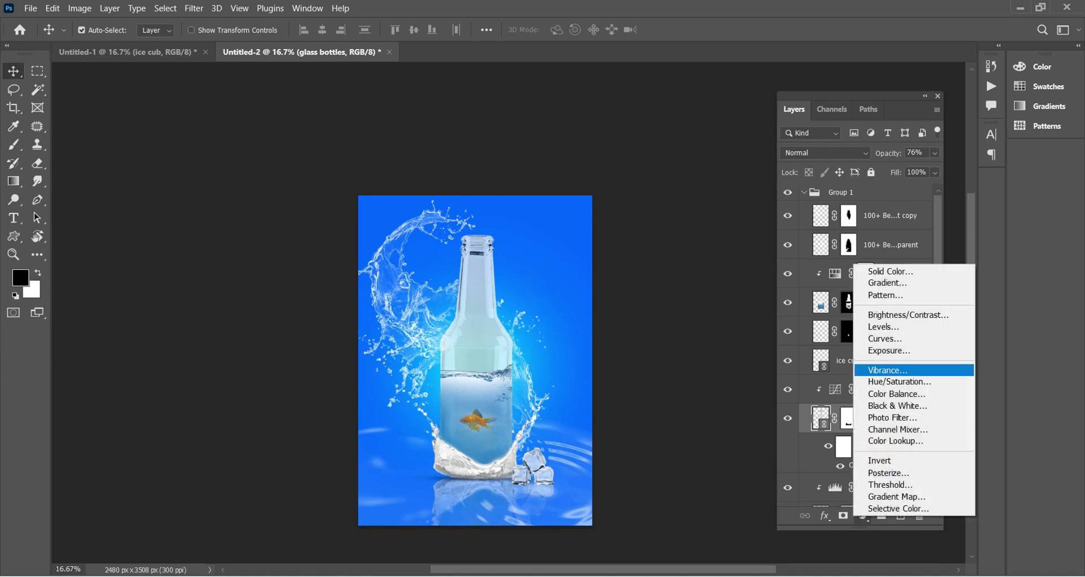
click(881, 327)
Step: Set the Levels input to 7, 1.07 and 255, then toggle the bottle group to compare
drag(740, 408, 744, 408)
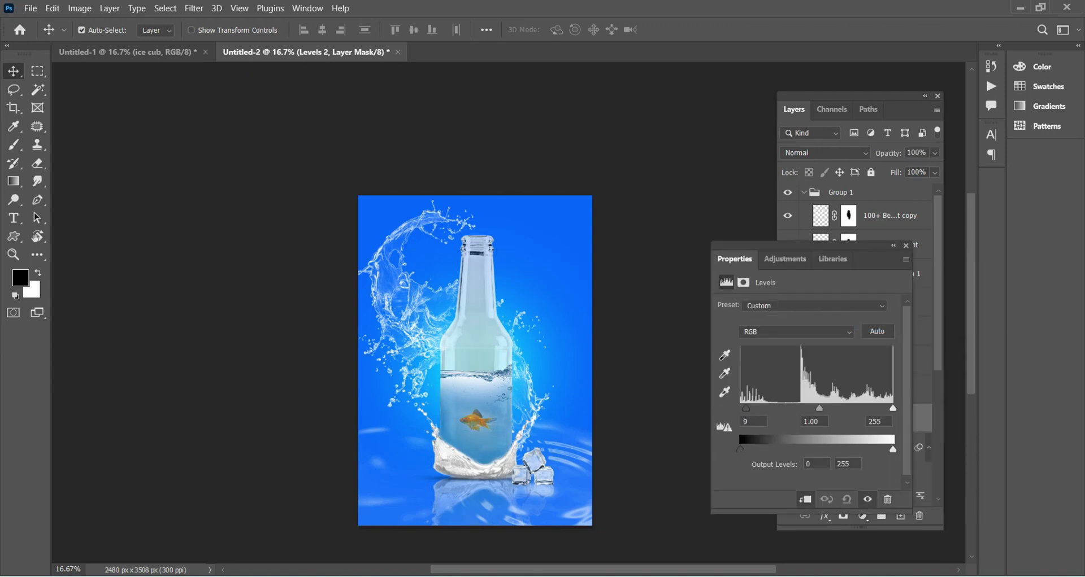
mouse_move(817, 408)
mouse_down()
mouse_move(853, 408)
mouse_move(839, 408)
mouse_up()
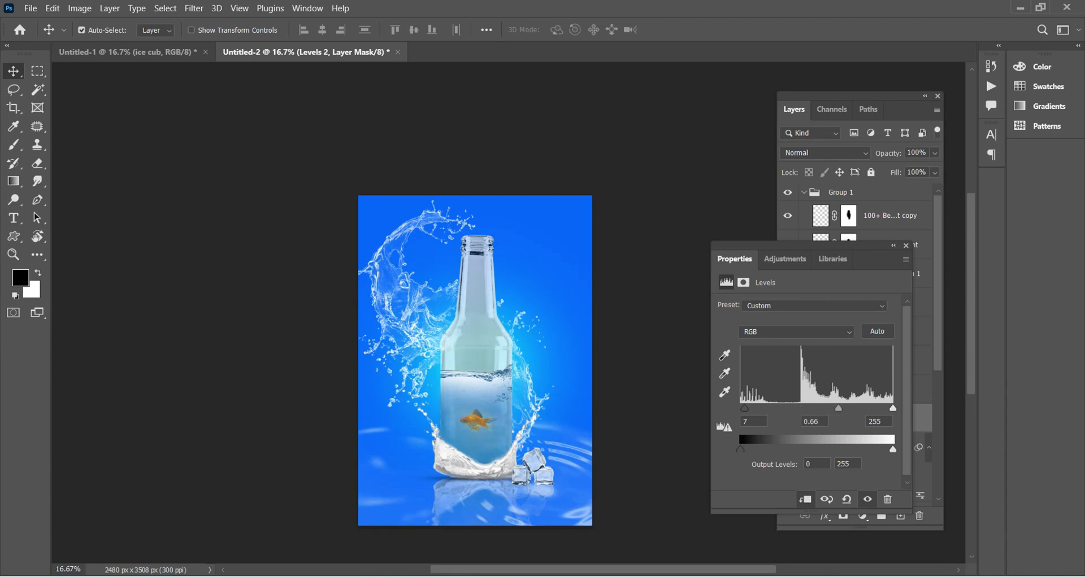
mouse_move(740, 449)
mouse_down()
mouse_move(796, 449)
mouse_move(740, 449)
mouse_up()
mouse_move(839, 408)
mouse_down()
mouse_move(786, 408)
mouse_move(835, 408)
mouse_up()
click(906, 246)
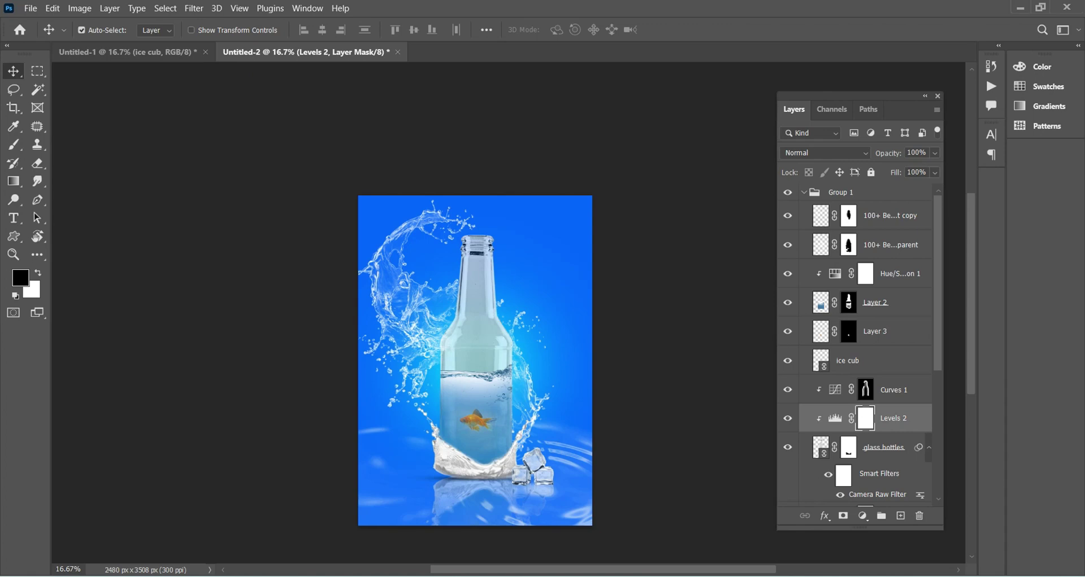
click(787, 192)
click(842, 192)
Step: Merge all visible layers into a new stamped Layer 6
click(802, 192)
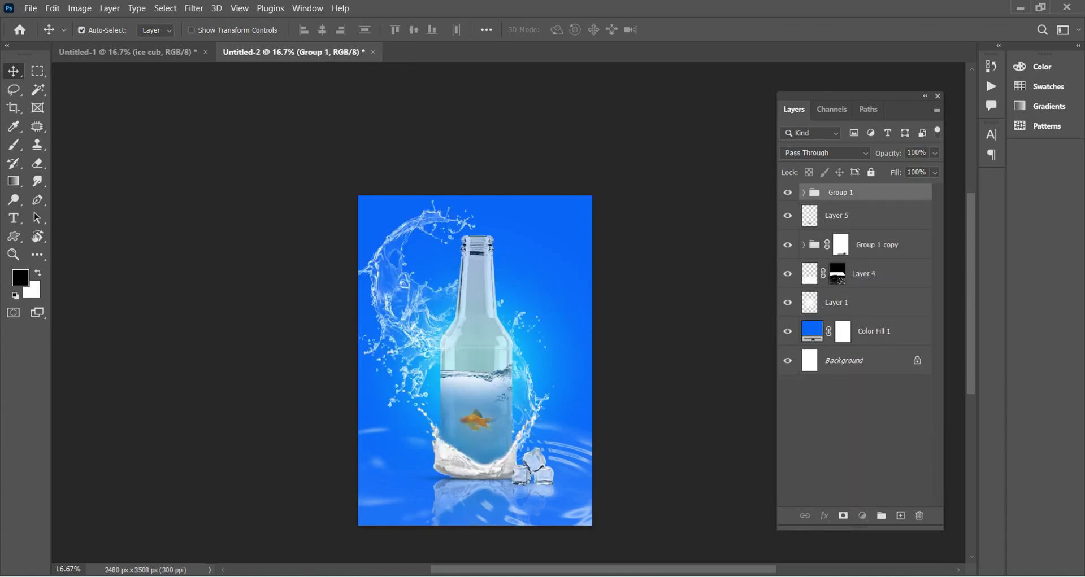
key(ctrl+shift+alt+e)
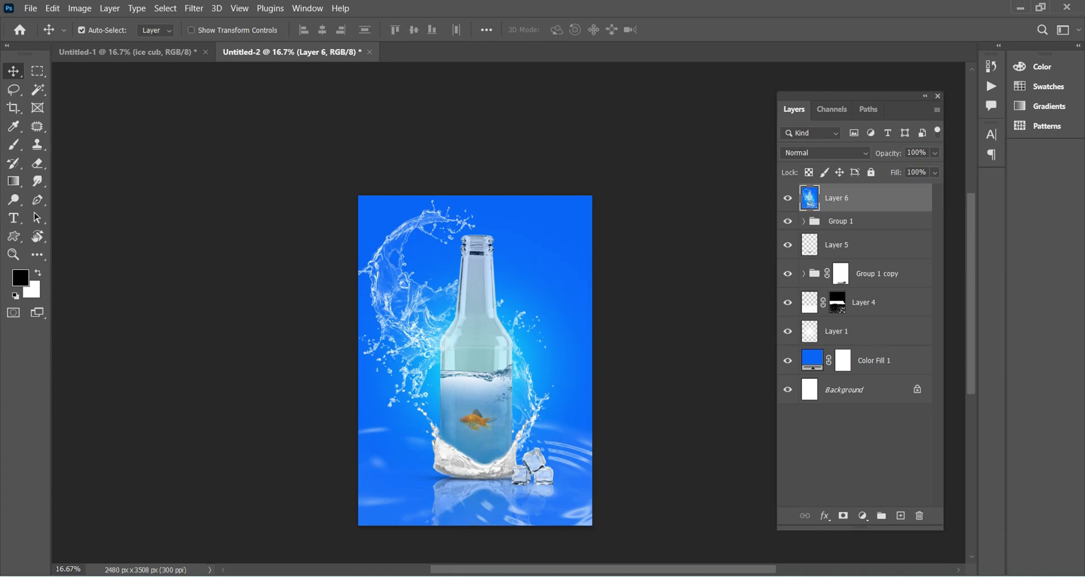
click(194, 8)
click(237, 112)
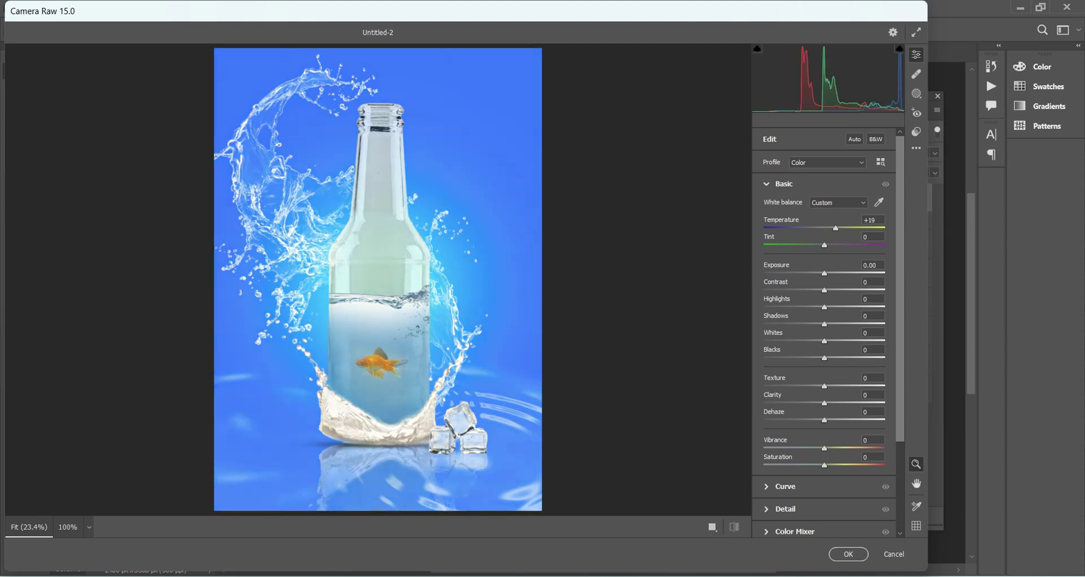
Step: Grade Layer 6 in Camera Raw: warmer, Contrast +27, deeper shadows and blacks, Texture +49, softer Clarity
mouse_move(824, 228)
mouse_down()
mouse_move(835, 228)
mouse_move(814, 245)
mouse_move(834, 245)
mouse_up()
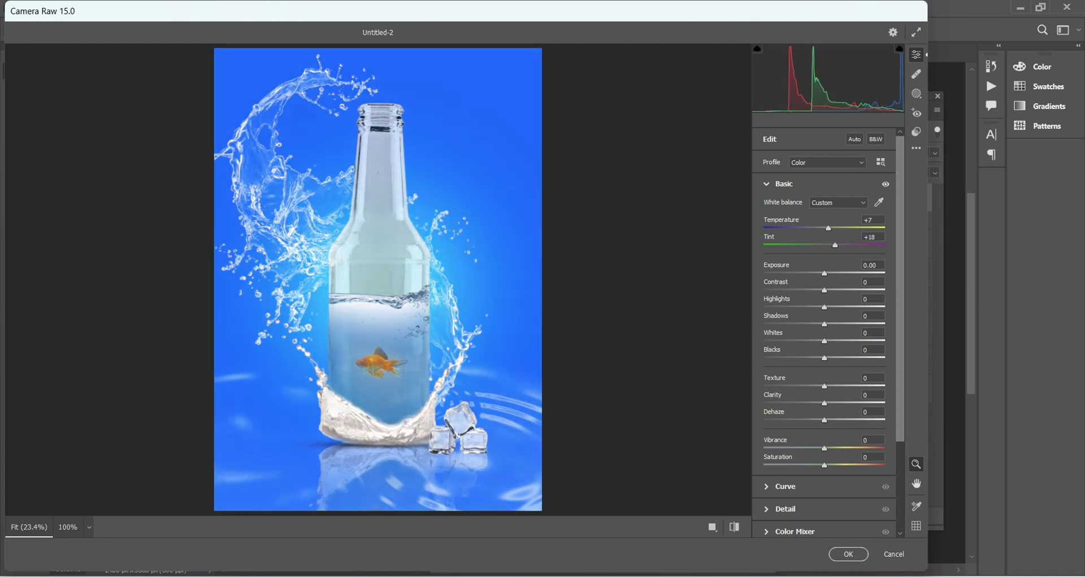
drag(825, 290, 840, 290)
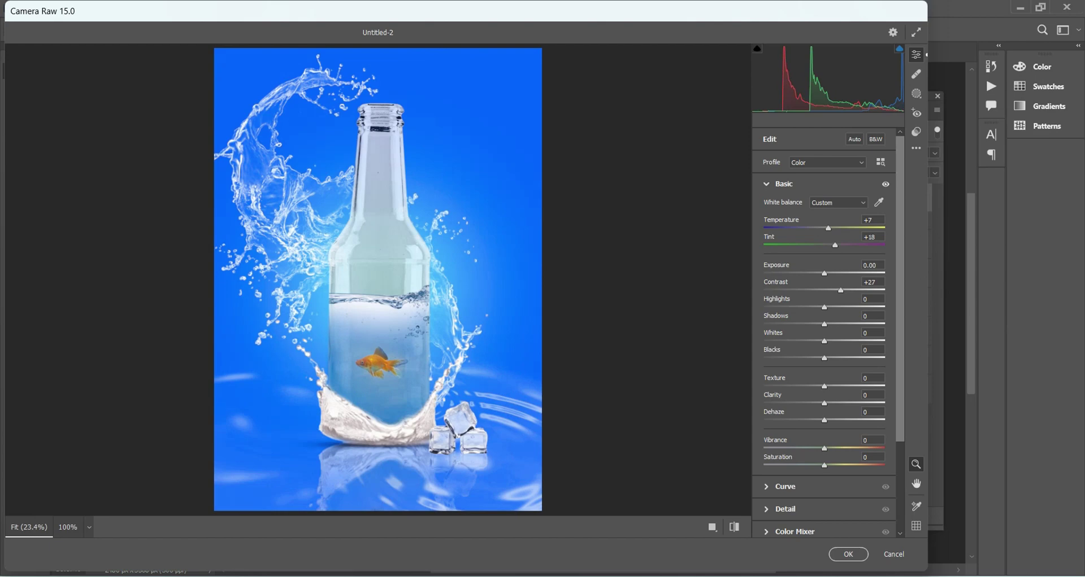
mouse_move(824, 307)
mouse_down()
mouse_move(843, 325)
mouse_move(804, 324)
mouse_up()
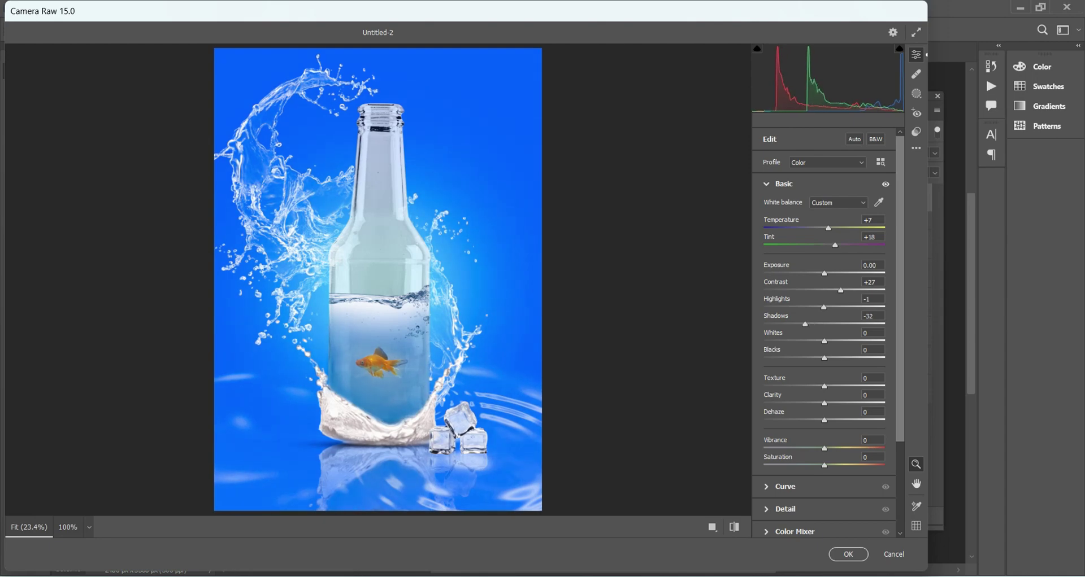
text(-8)
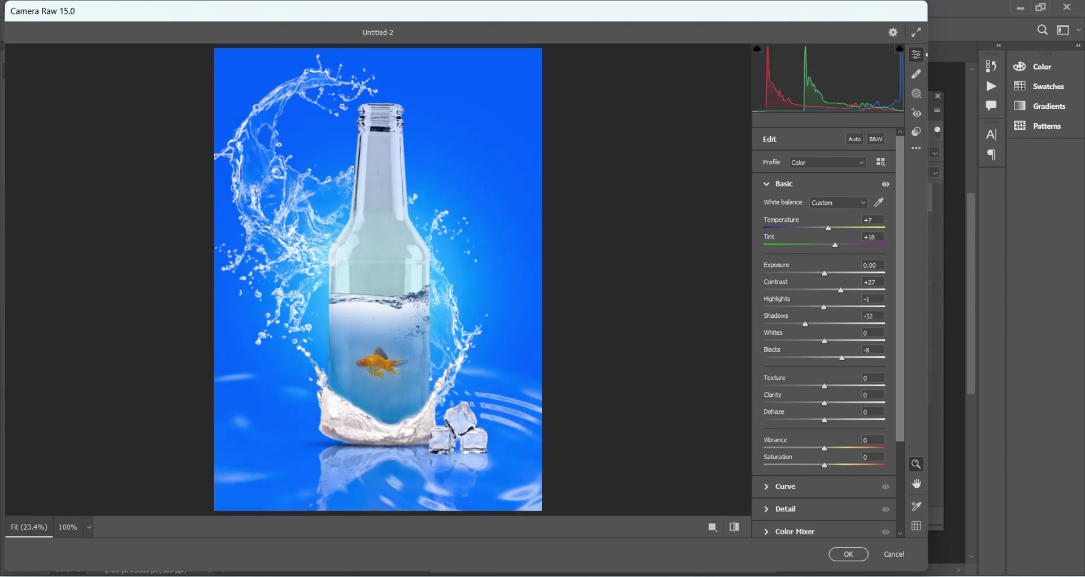
mouse_move(841, 358)
mouse_down()
mouse_move(815, 359)
mouse_move(809, 341)
mouse_up()
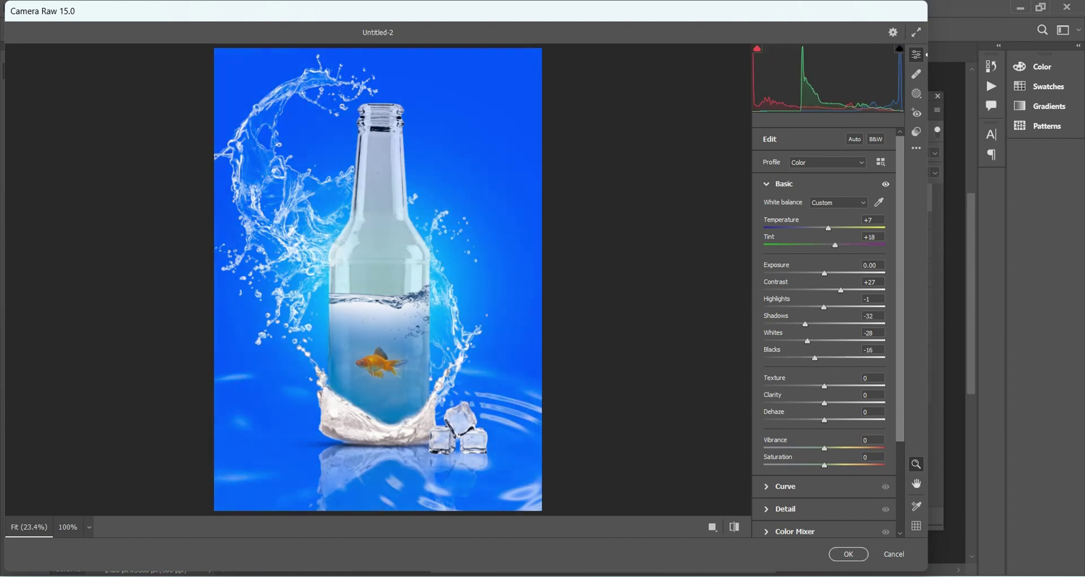
drag(824, 387, 854, 386)
mouse_move(825, 404)
mouse_down()
mouse_move(826, 421)
mouse_move(807, 420)
mouse_move(830, 465)
mouse_up()
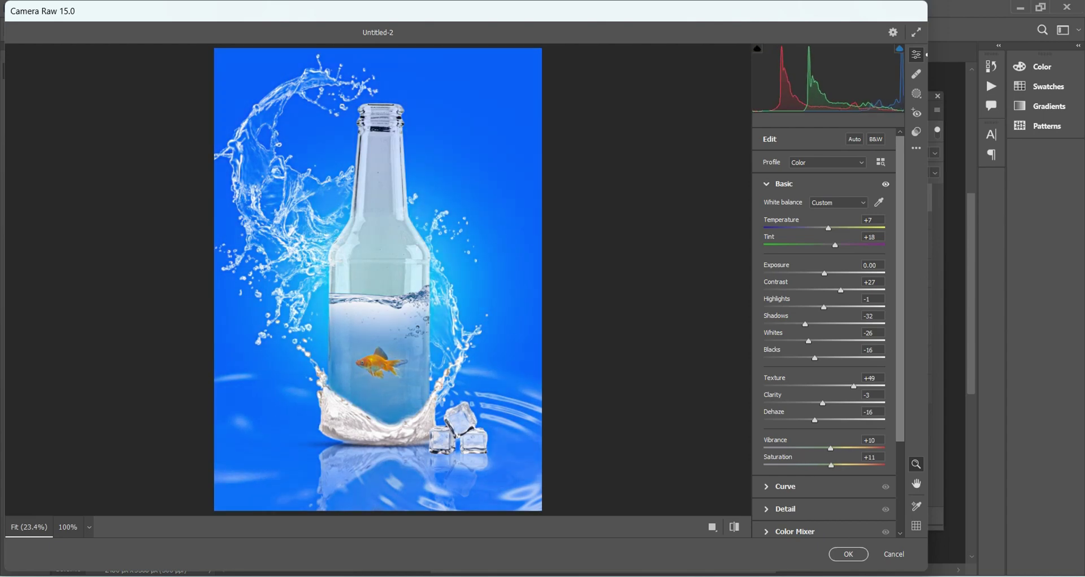
click(848, 554)
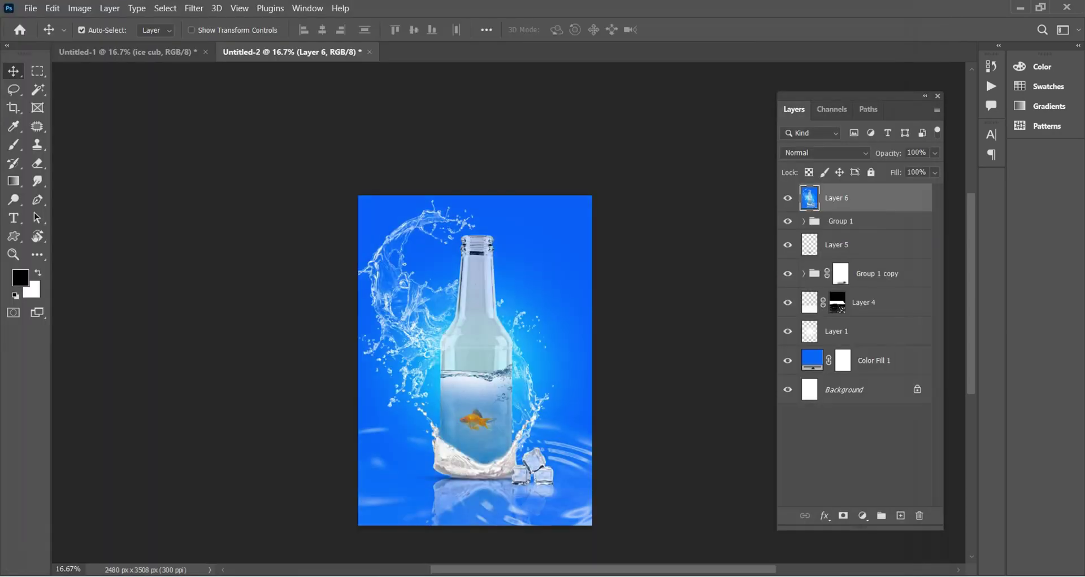